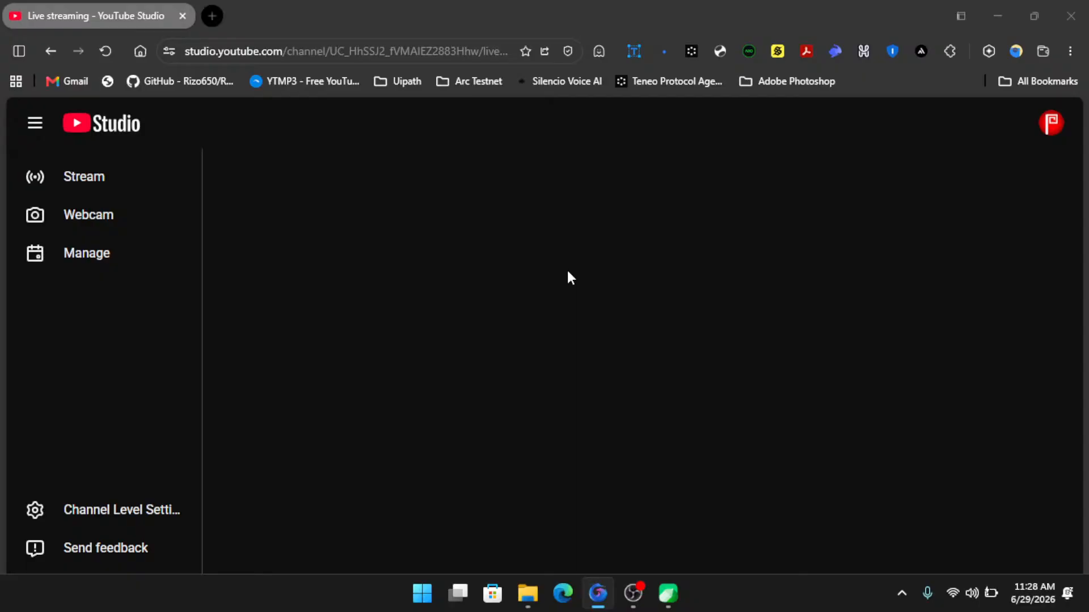
# - Open File Explorer on drive D and minimize the browser and OBS windows to bring CorelDRAW forward
pyautogui.press('super+e')
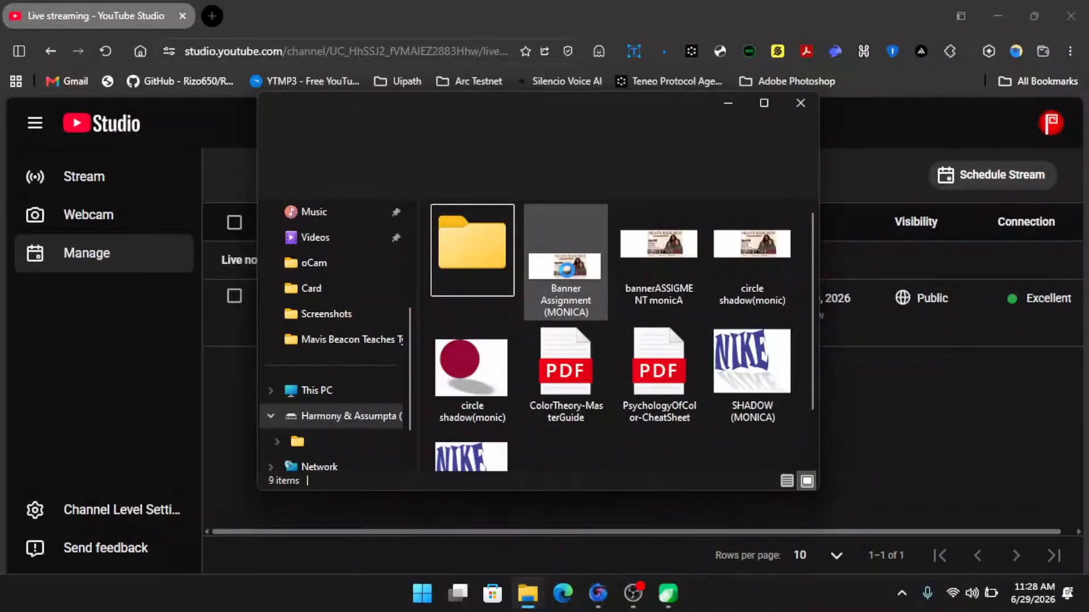
pyautogui.click(727, 104)
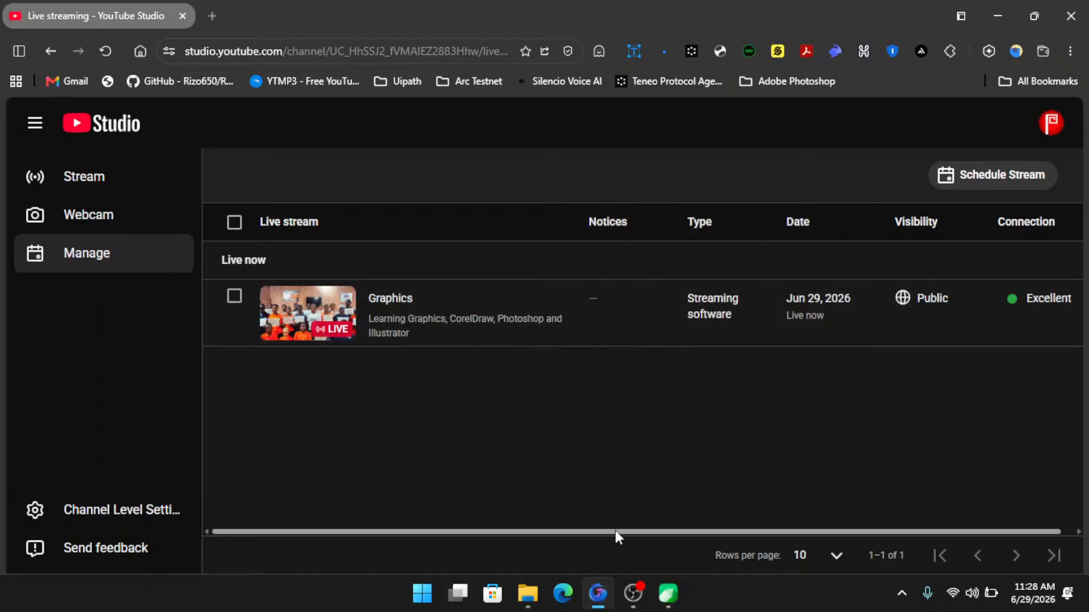
pyautogui.moveTo(615, 531); pyautogui.dragTo(580, 532)
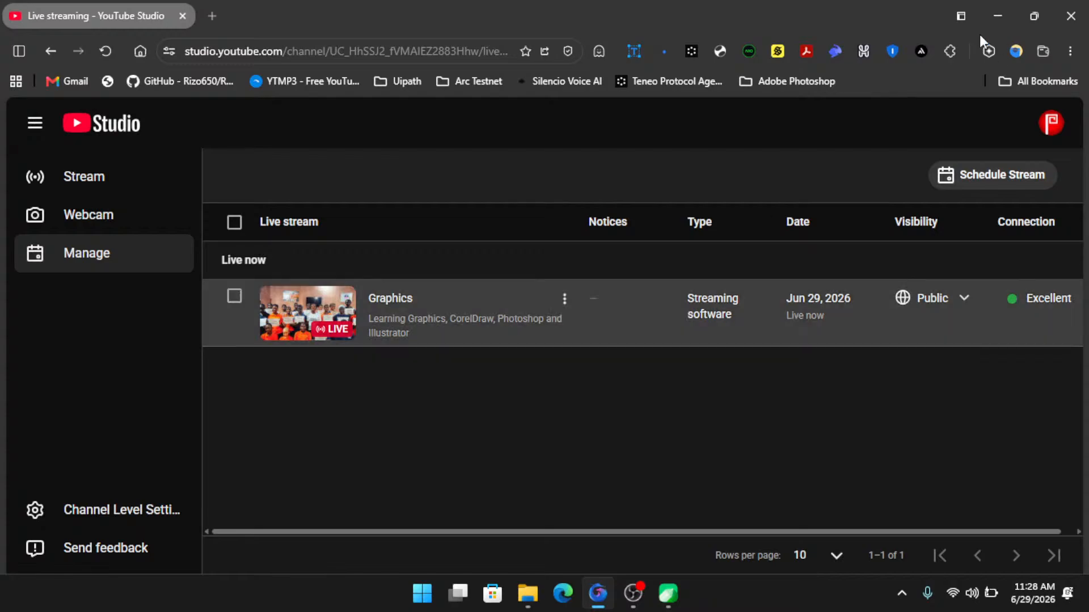
pyautogui.click(1002, 11)
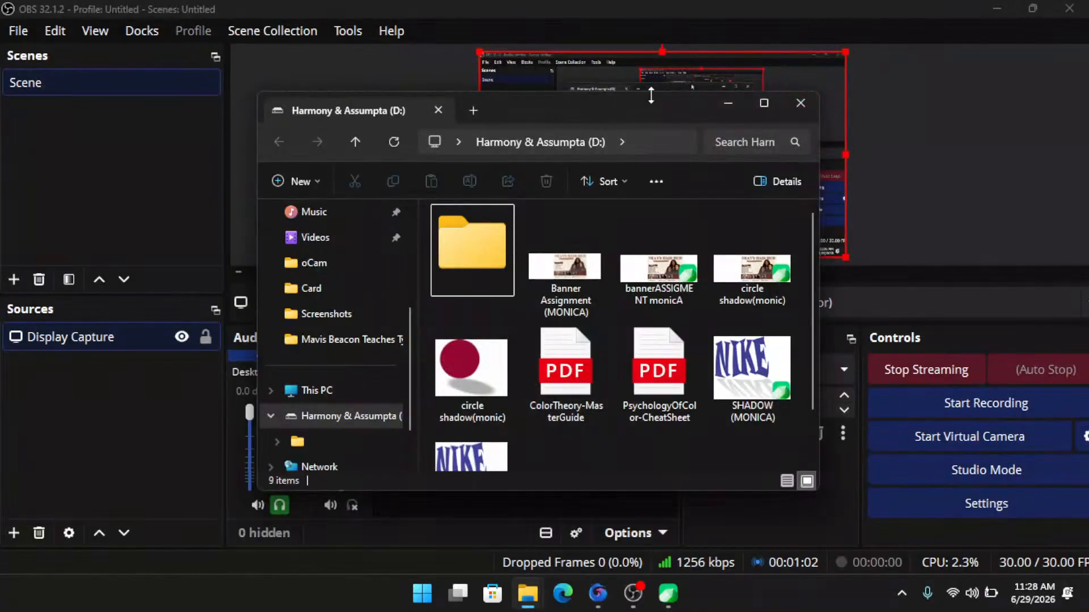
pyautogui.click(944, 113)
pyautogui.click(998, 14)
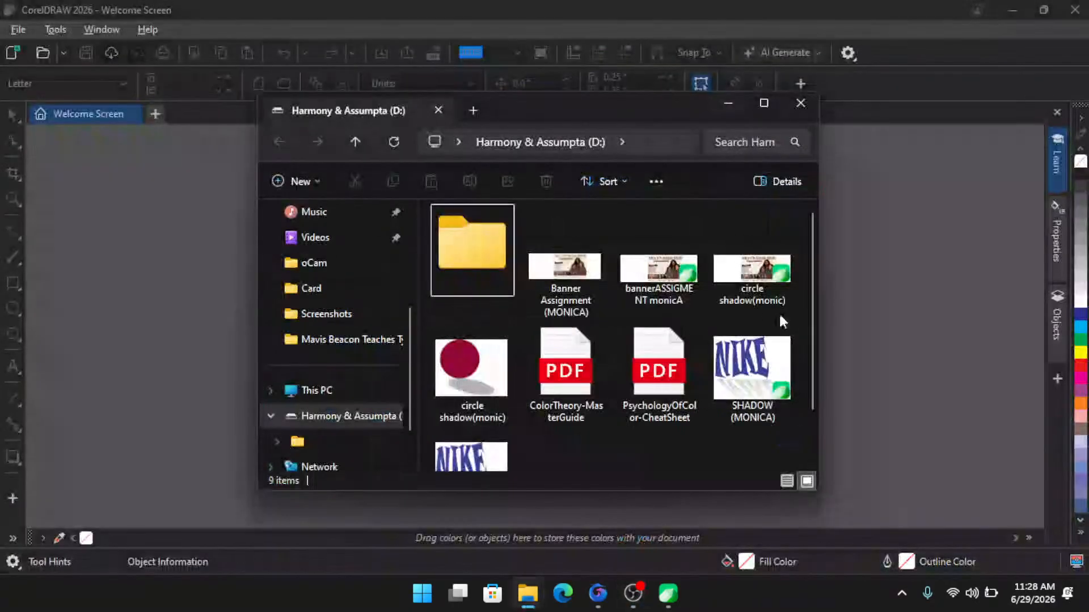
# - Open the bannerASSIGMENT monicA design file from drive D in CorelDRAW
pyautogui.click(660, 272)
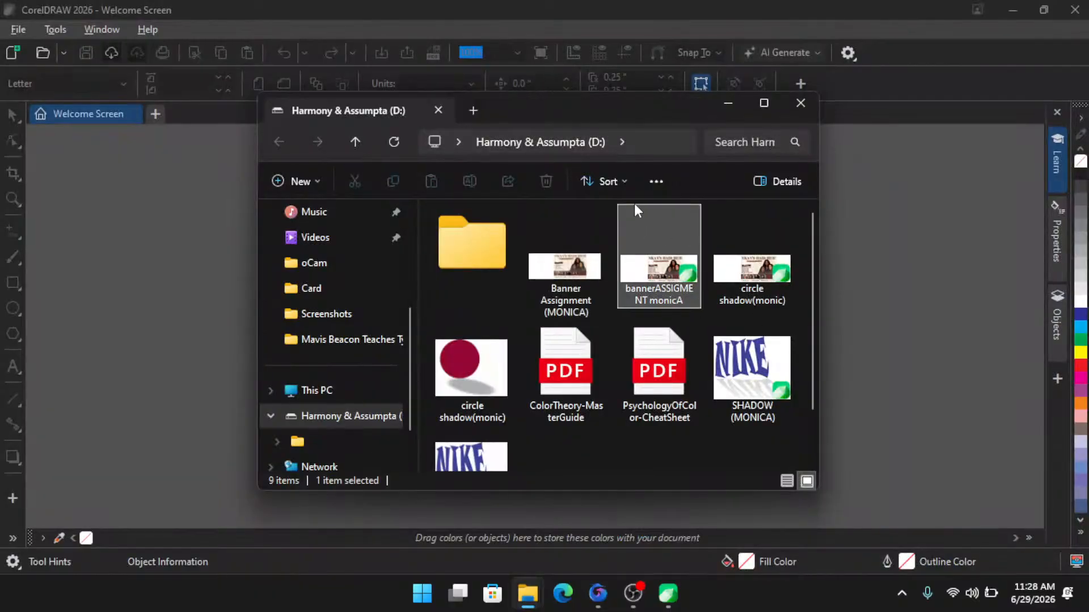
pyautogui.moveTo(605, 110); pyautogui.dragTo(649, 97)
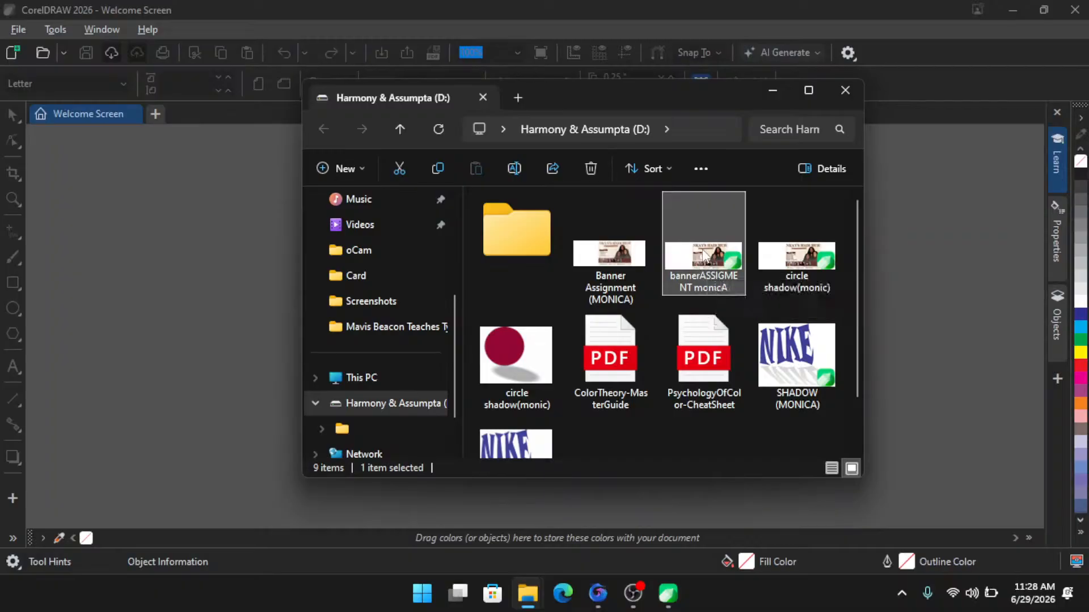
pyautogui.click(265, 255)
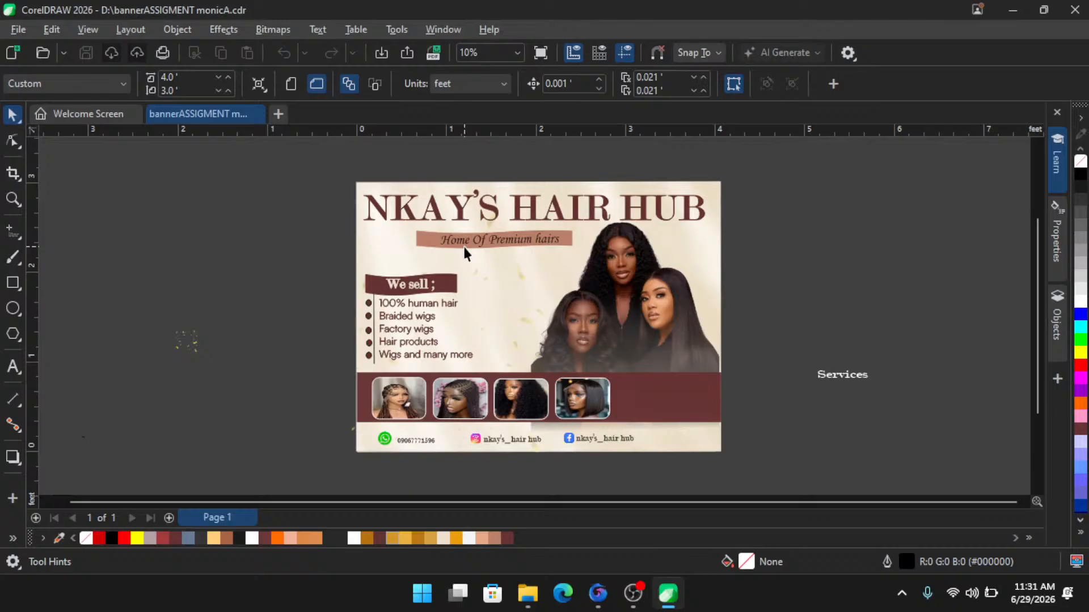
# - Zoom in and out across the banner to inspect the NKAY'S HAIR HUB title and tagline
pyautogui.scroll(3, 731, 288)
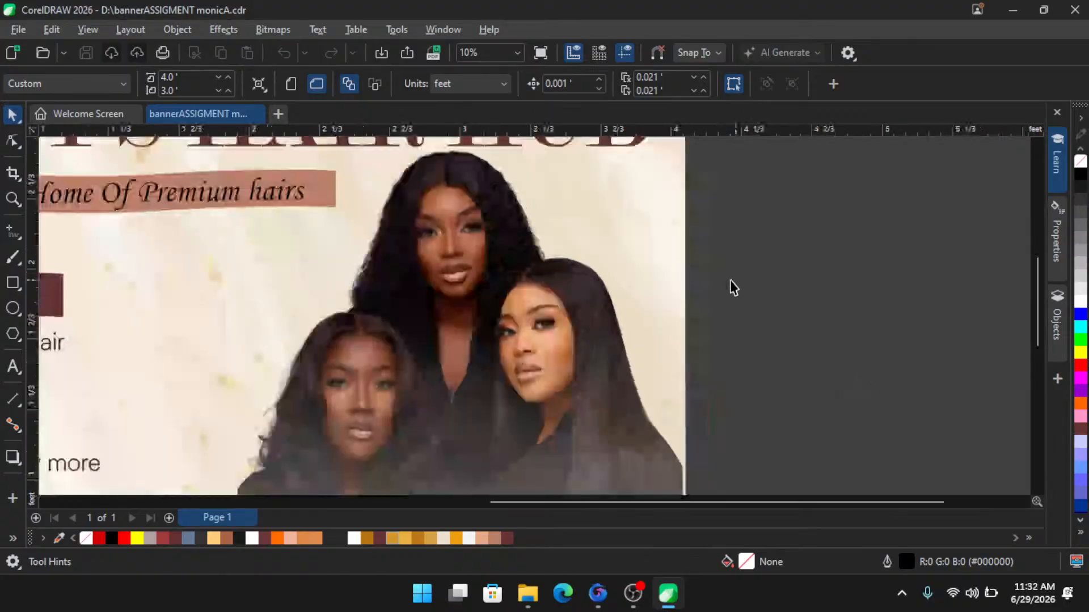
pyautogui.scroll(5, 499, 241)
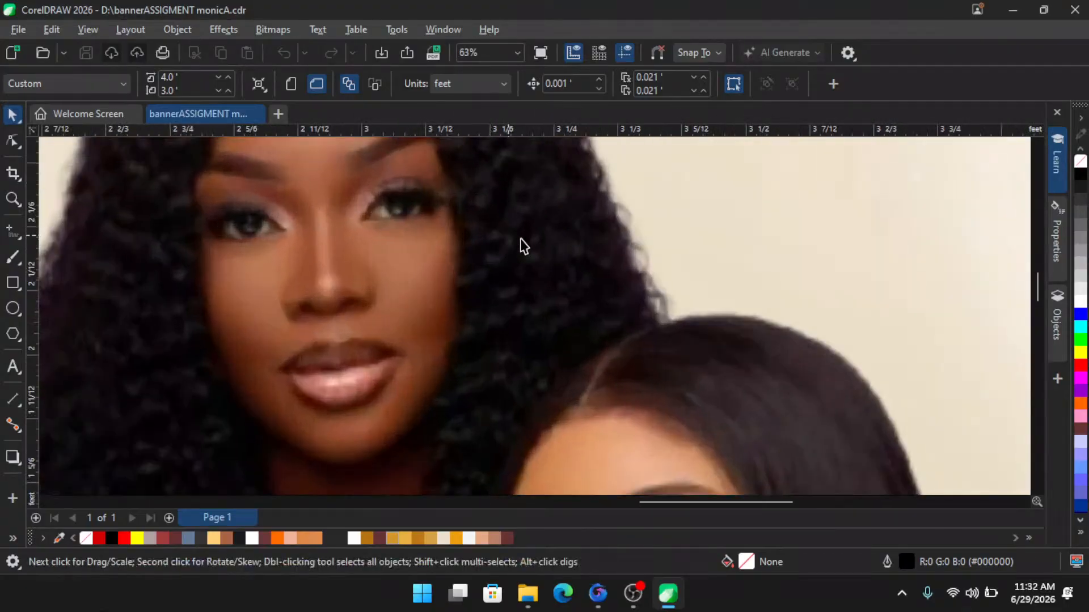
pyautogui.scroll(-7, 522, 245)
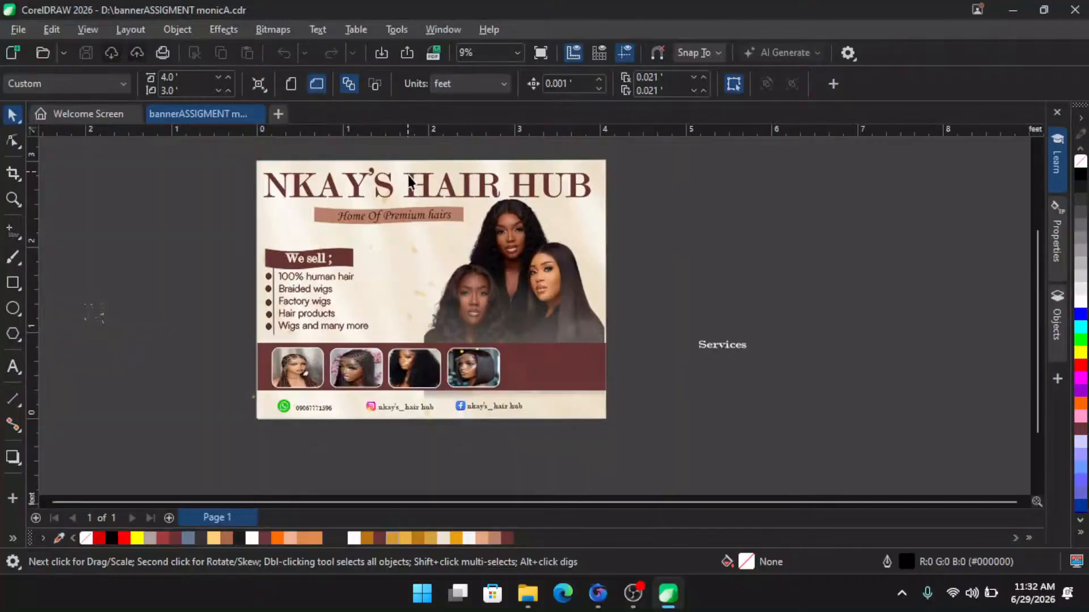
pyautogui.scroll(1, 407, 175)
pyautogui.scroll(-1, 418, 193)
pyautogui.scroll(1, 433, 161)
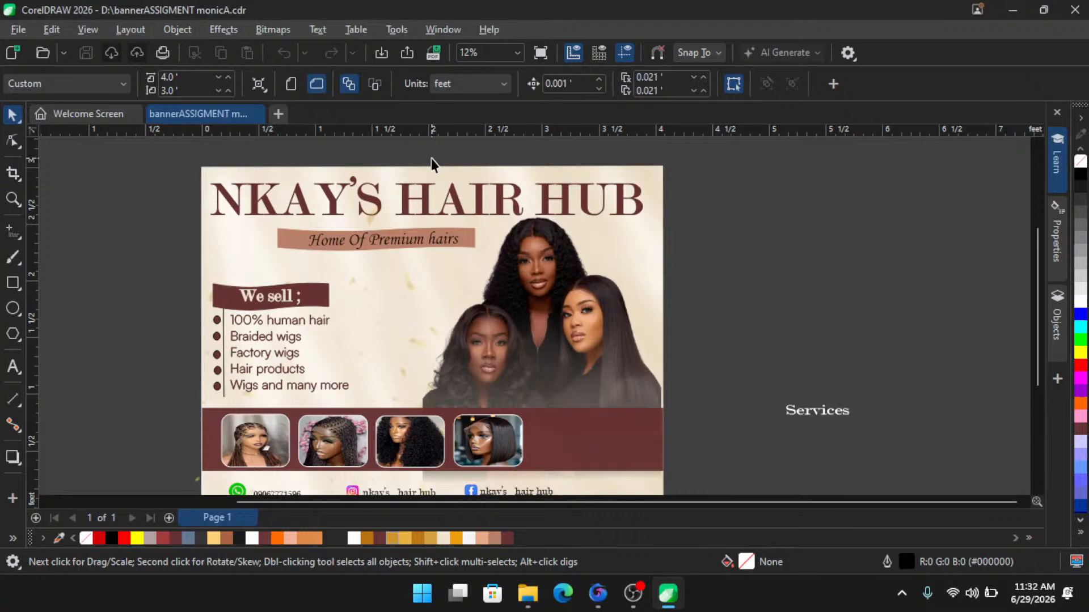
pyautogui.scroll(2, 308, 179)
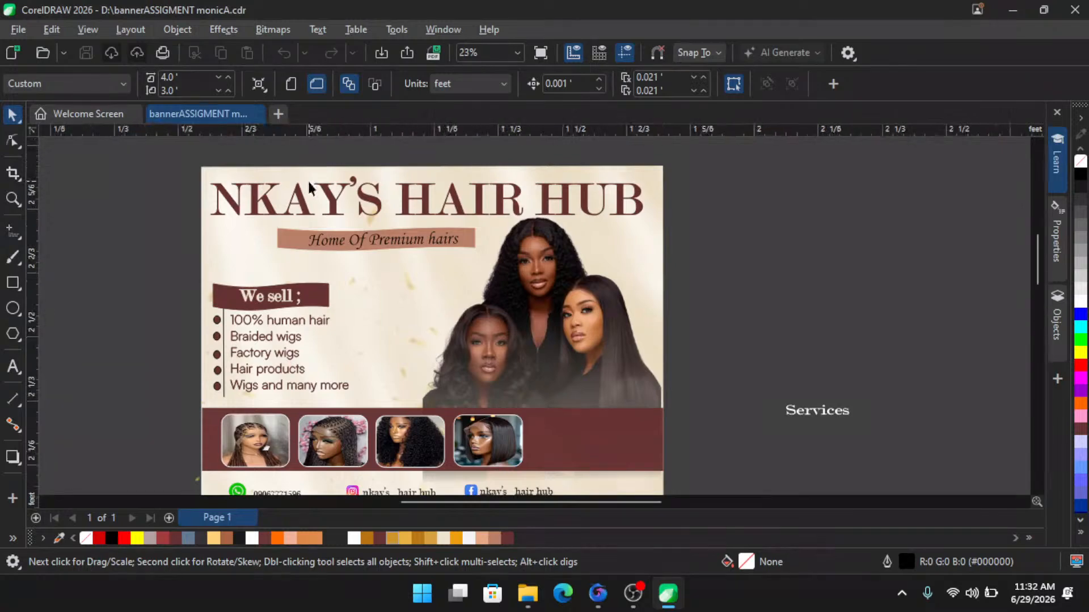
pyautogui.scroll(2, 308, 180)
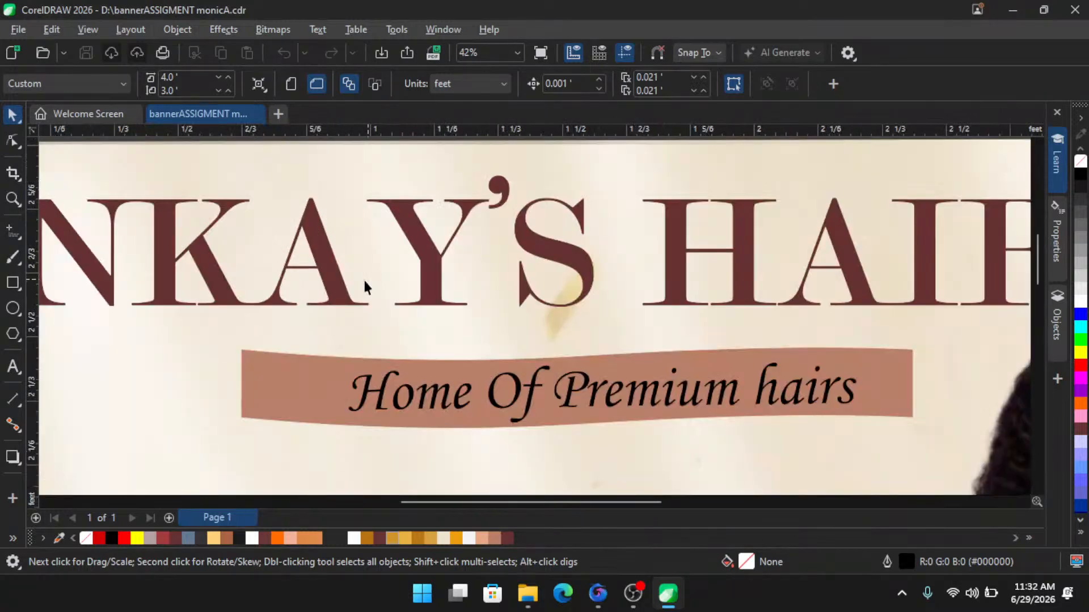
pyautogui.scroll(2, 366, 301)
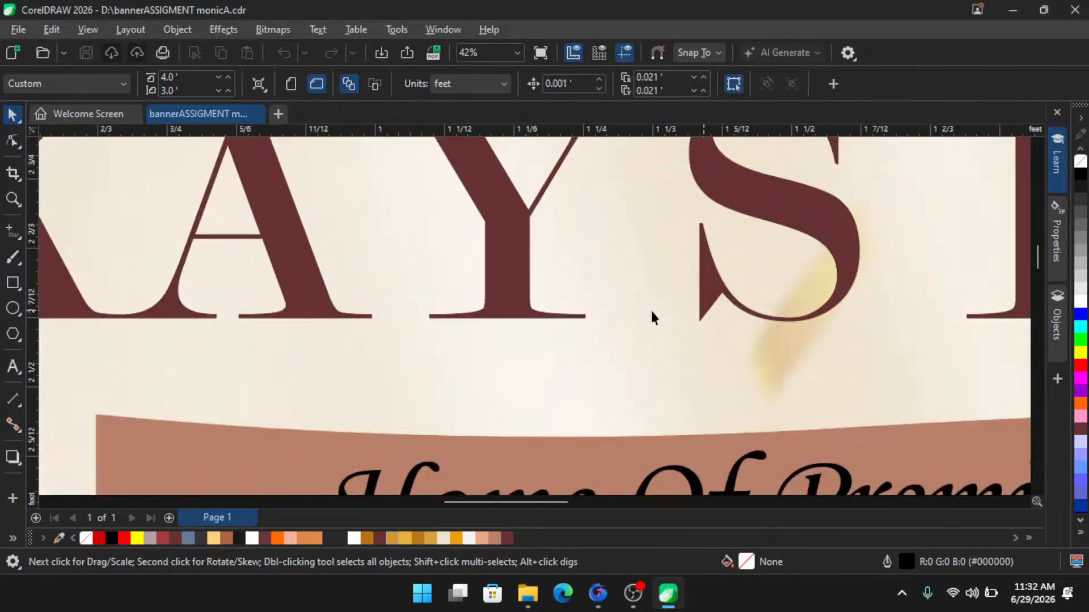
pyautogui.scroll(-5, 306, 255)
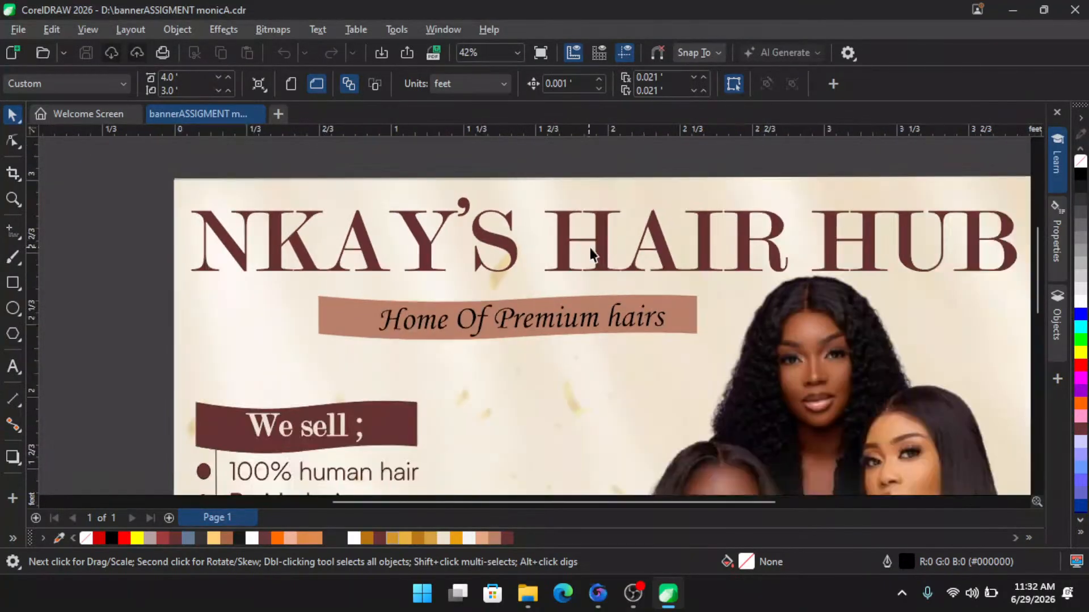
pyautogui.scroll(2, 588, 252)
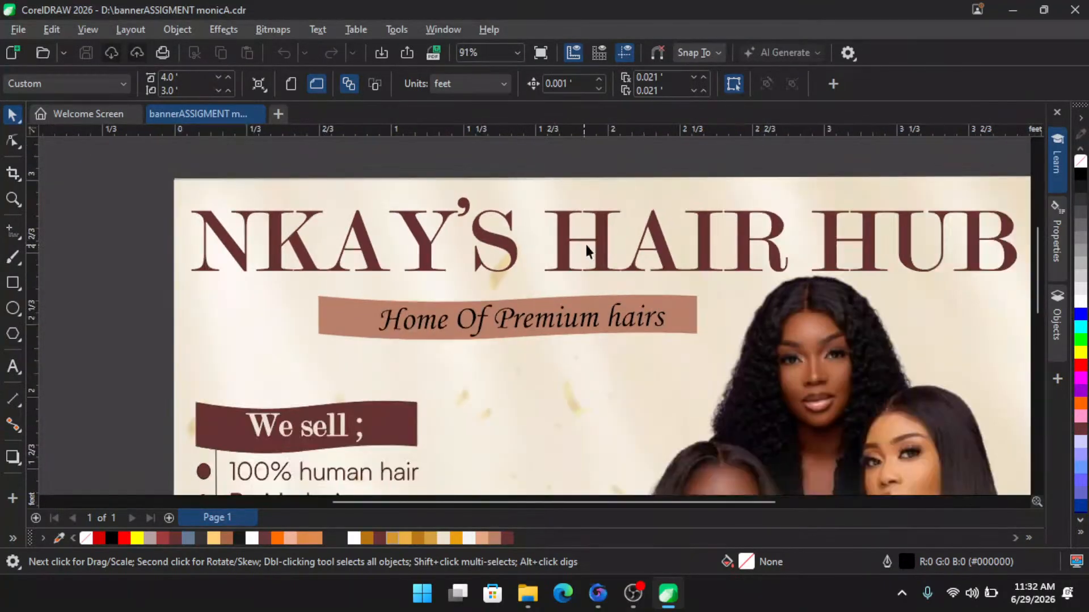
# - Change the NKAY'S HAIR HUB title text to Title Case
pyautogui.click(376, 234)
pyautogui.scroll(-1, 376, 234)
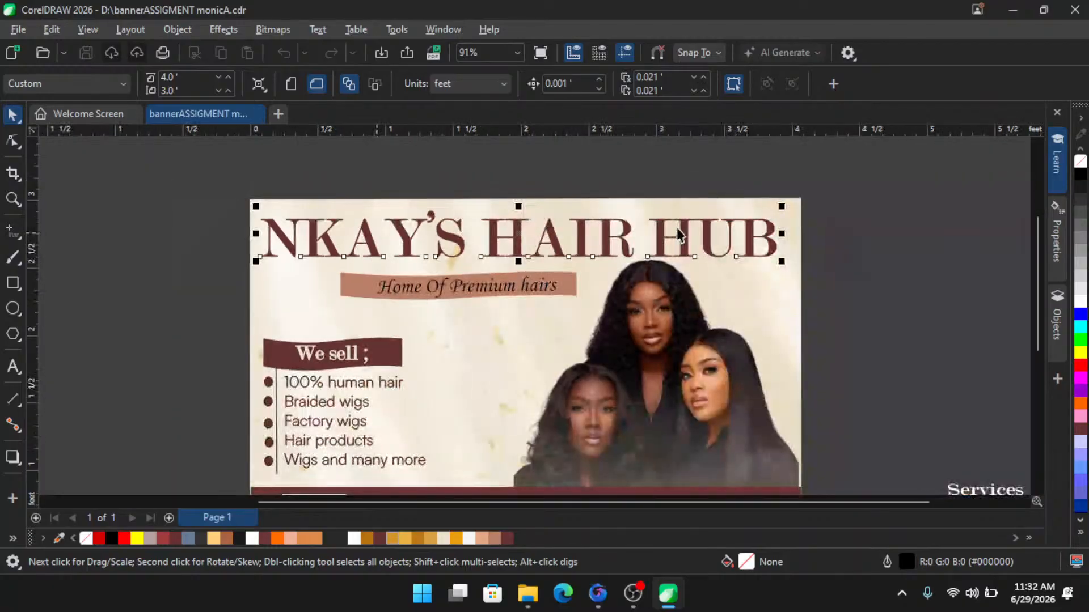
pyautogui.scroll(1, 171, 222)
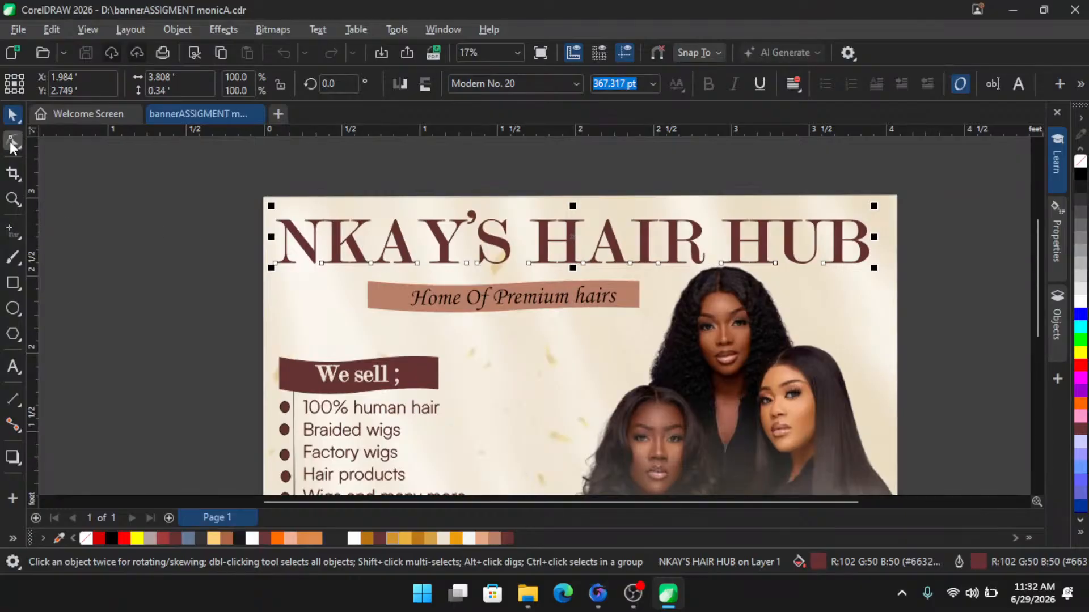
pyautogui.press('F10')
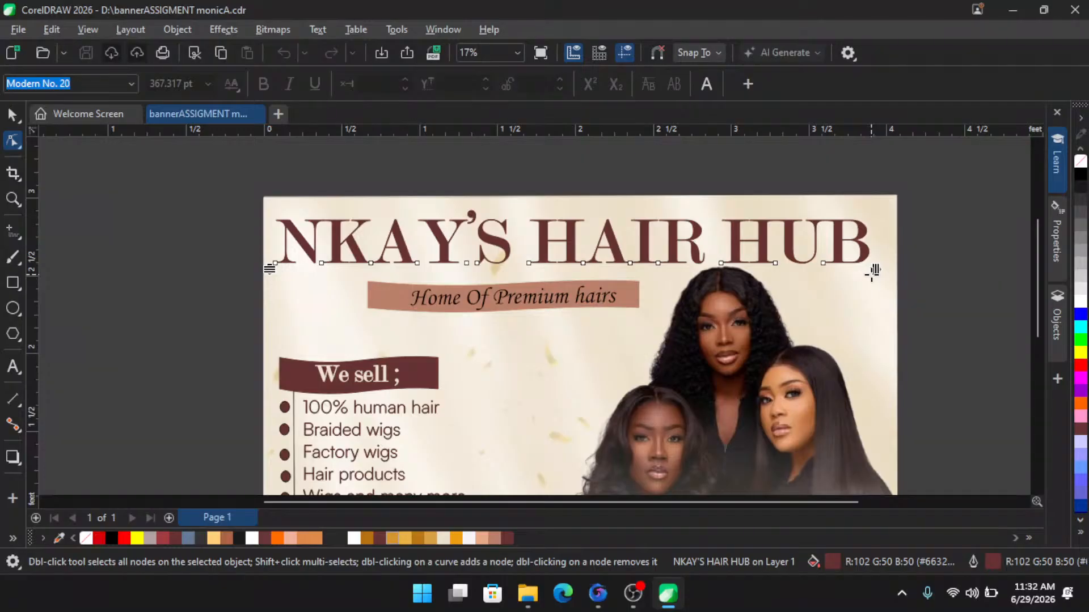
pyautogui.click(13, 118)
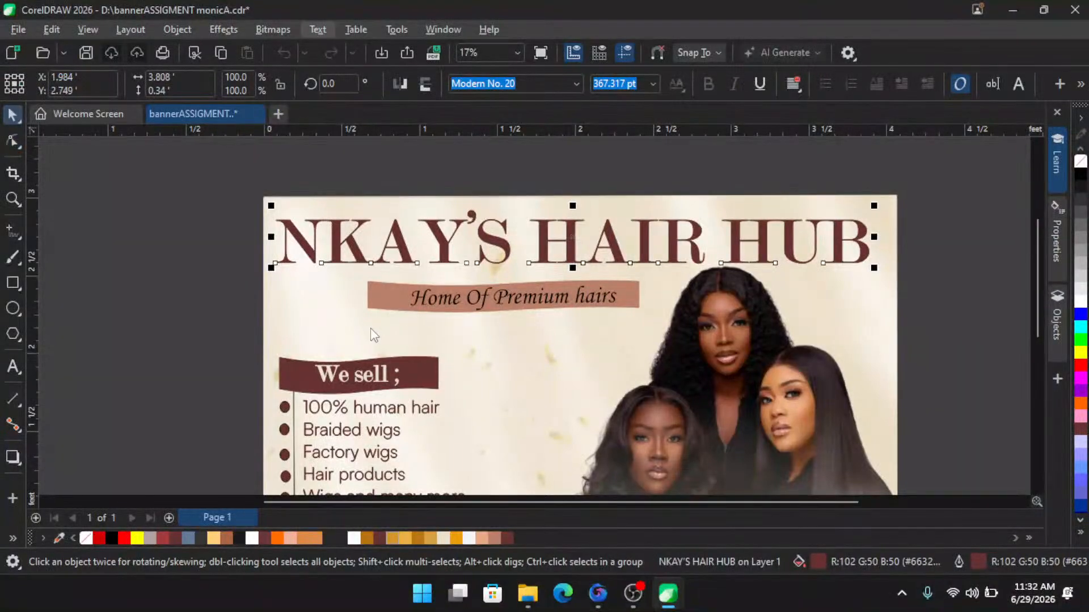
pyautogui.click(318, 30)
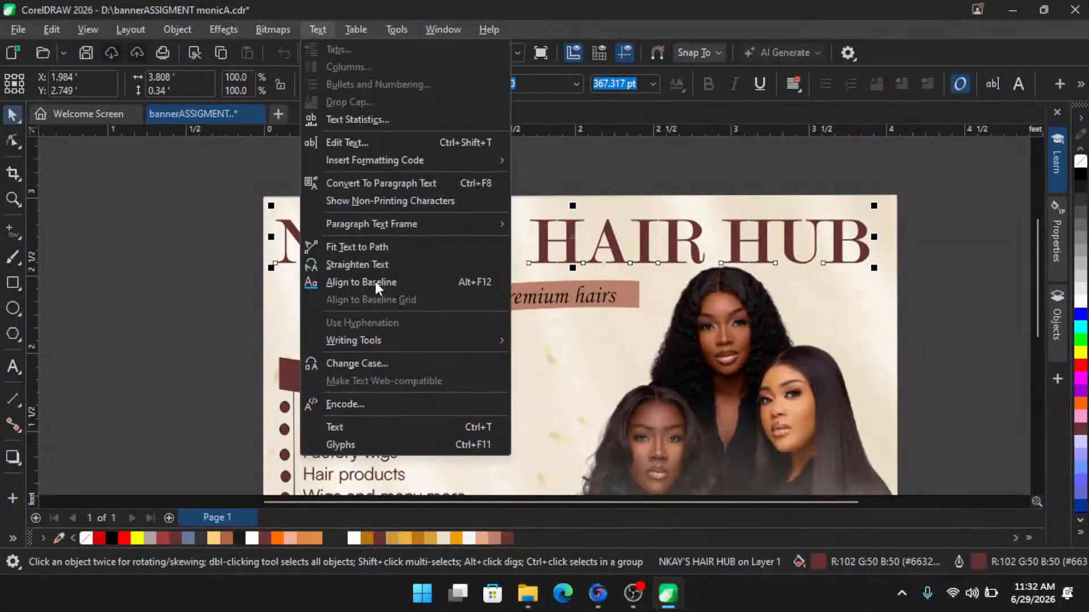
pyautogui.click(386, 365)
pyautogui.click(508, 296)
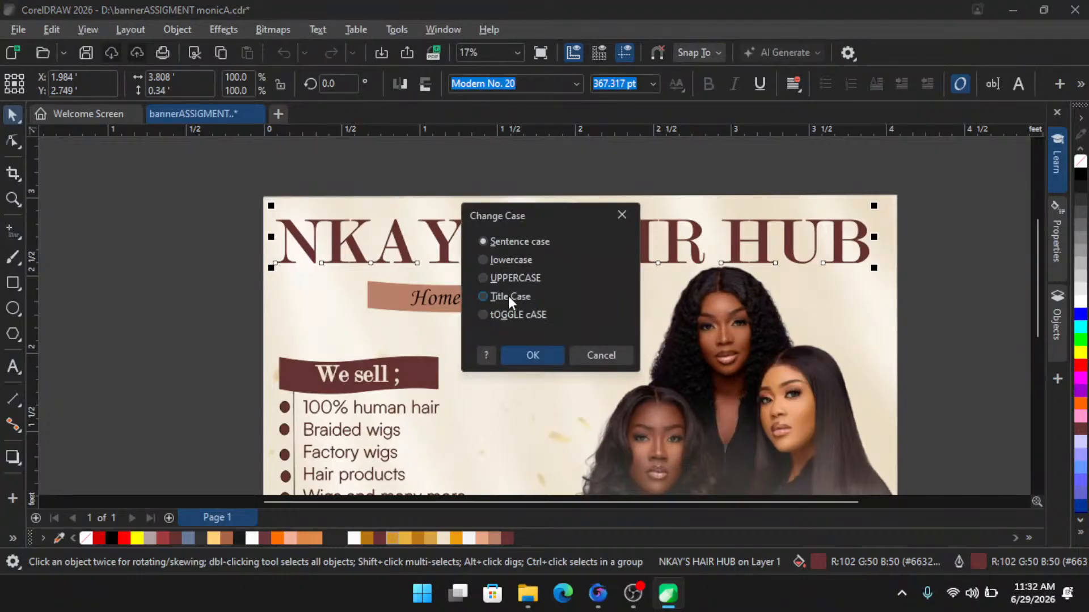
pyautogui.press('Return')
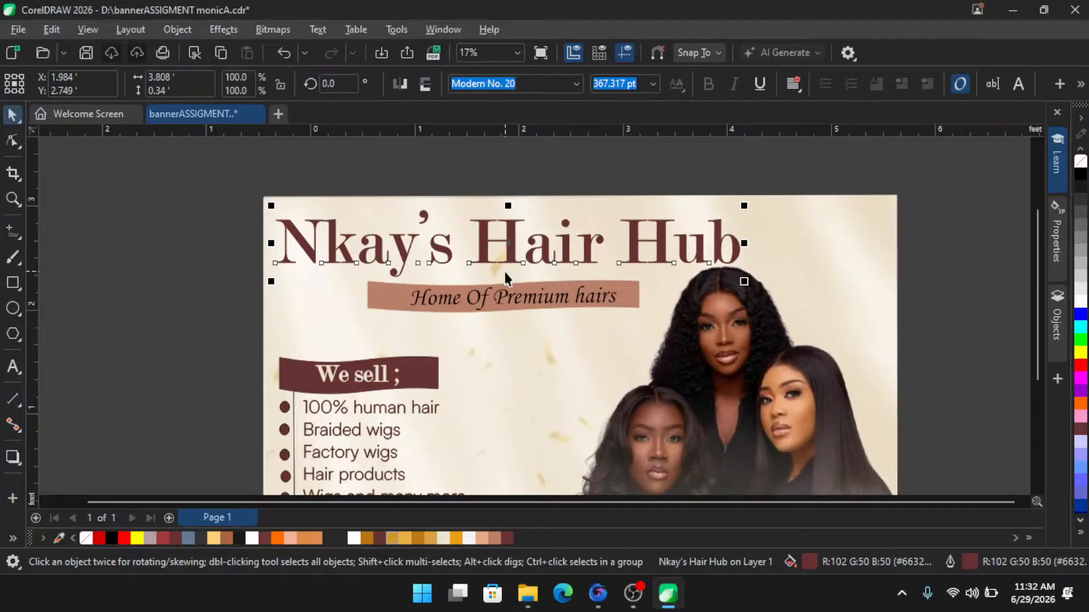
# - Tighten the character spacing of the Nkay's Hair Hub title with the Shape tool
pyautogui.scroll(-2, 505, 271)
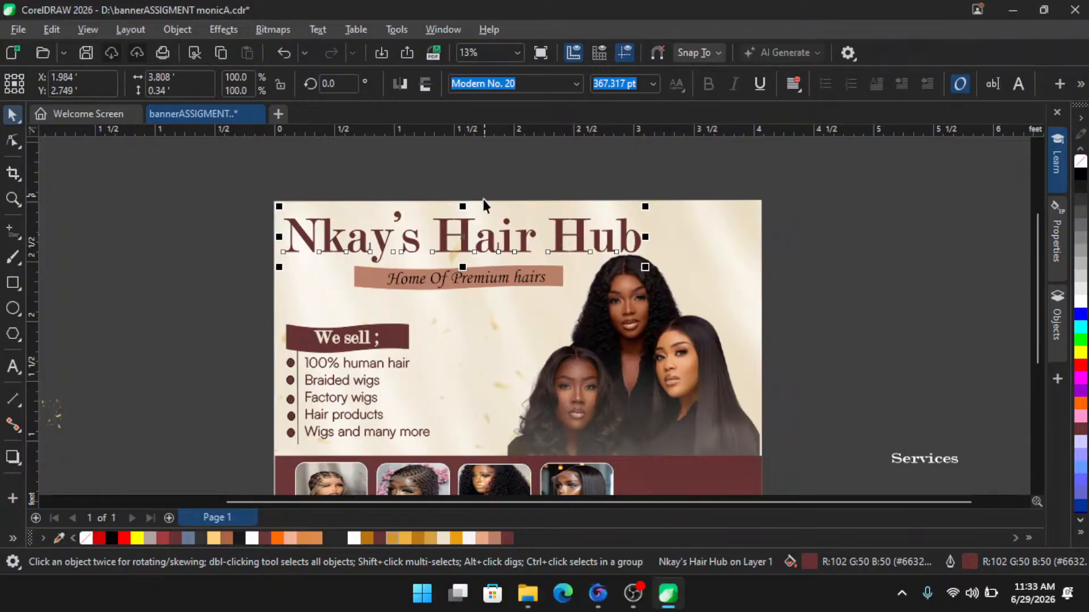
pyautogui.click(13, 141)
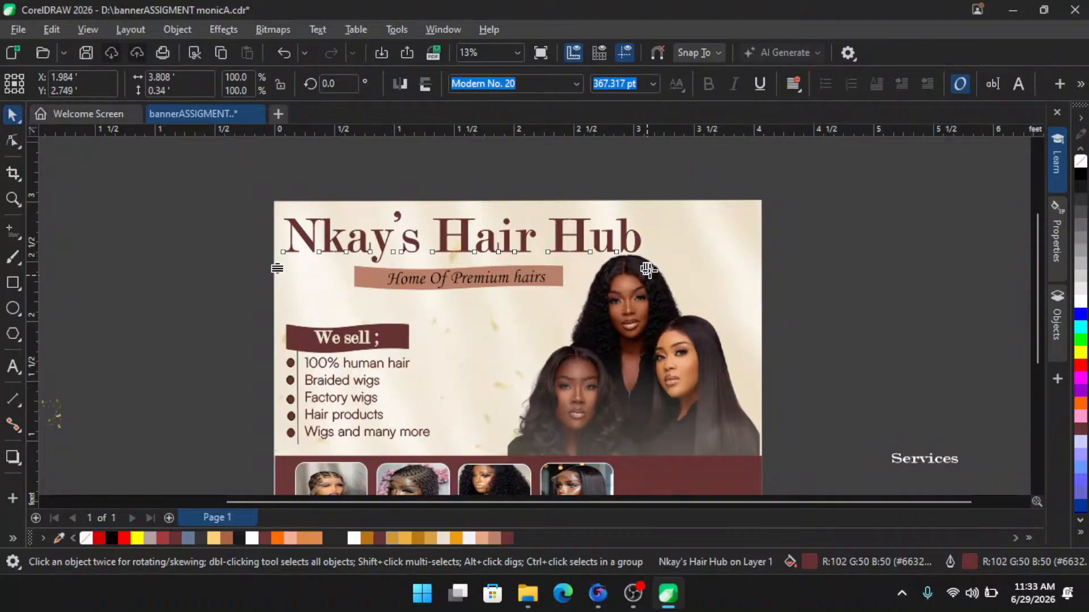
pyautogui.moveTo(648, 270); pyautogui.dragTo(590, 270)
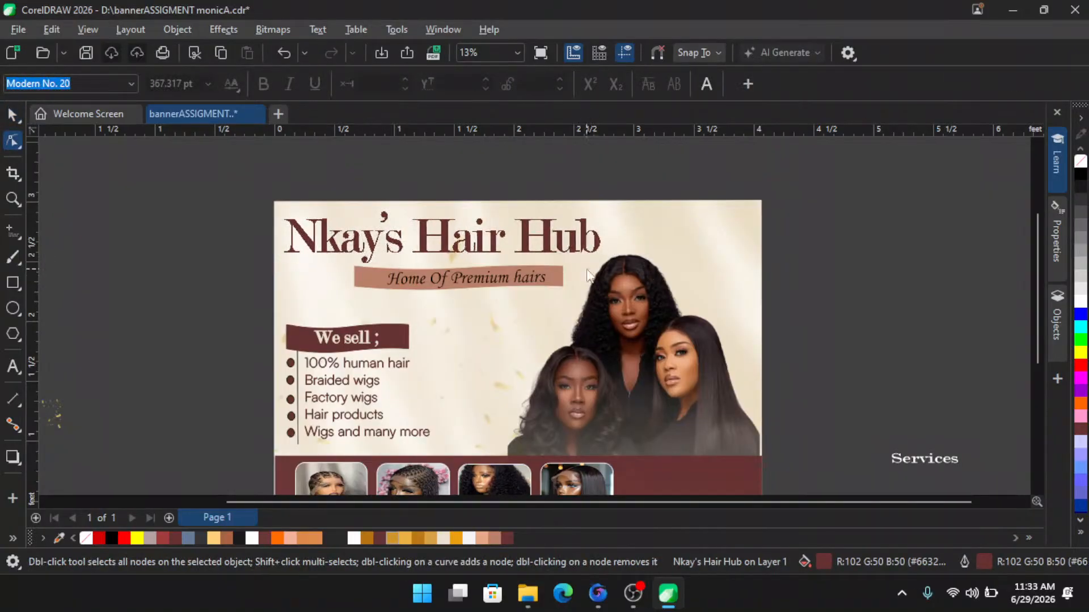
pyautogui.click(12, 116)
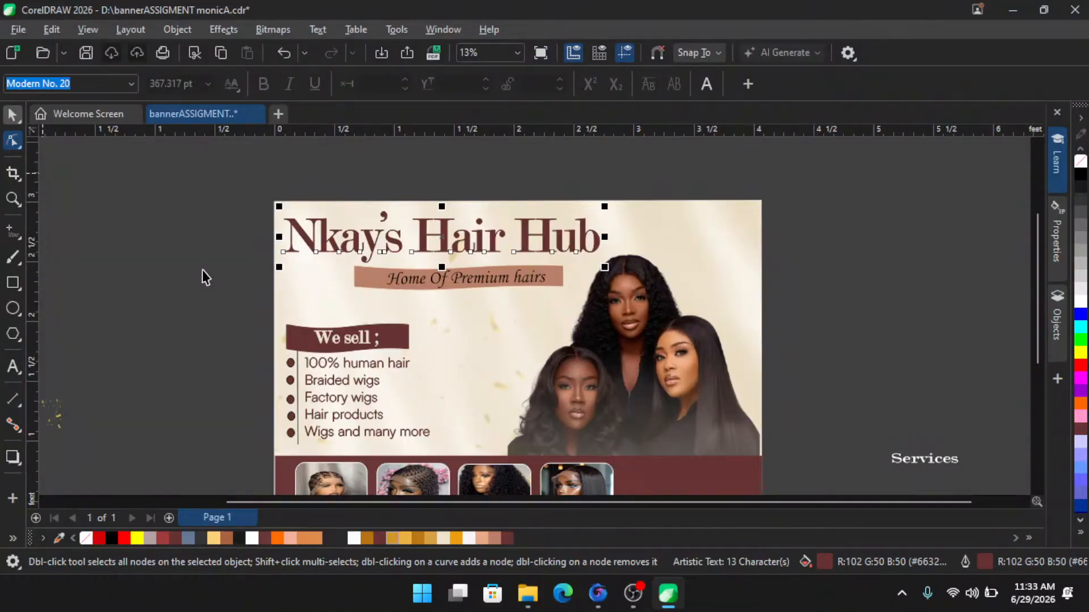
# - Select the title together with the Home Of Premium hairs tagline and its ribbon
pyautogui.scroll(3, 489, 279)
pyautogui.click(487, 281)
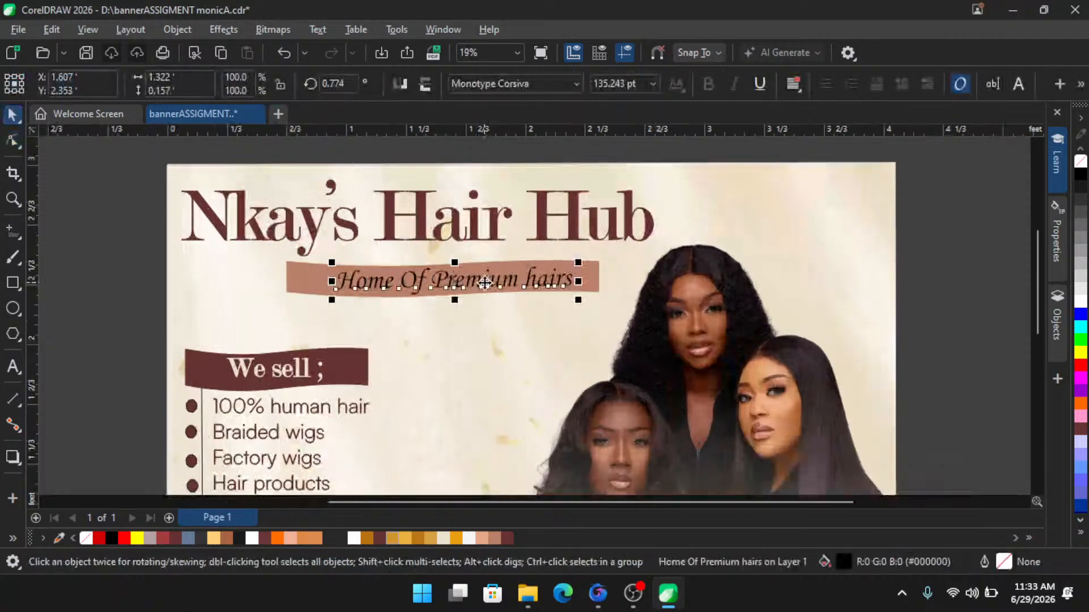
pyautogui.scroll(-2, 486, 283)
pyautogui.moveTo(131, 249); pyautogui.dragTo(601, 323)
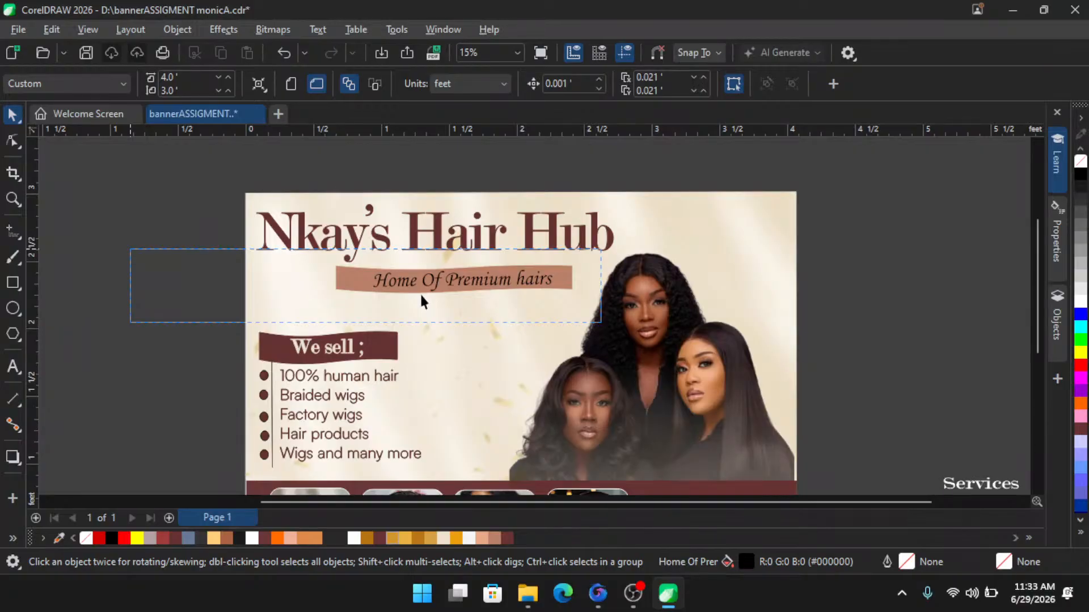
pyautogui.moveTo(420, 291)
pyautogui.mouseDown()
pyautogui.moveTo(396, 282)
pyautogui.moveTo(411, 284)
pyautogui.mouseUp()
pyautogui.keyDown('shift'); pyautogui.click(440, 238); pyautogui.keyUp('shift')
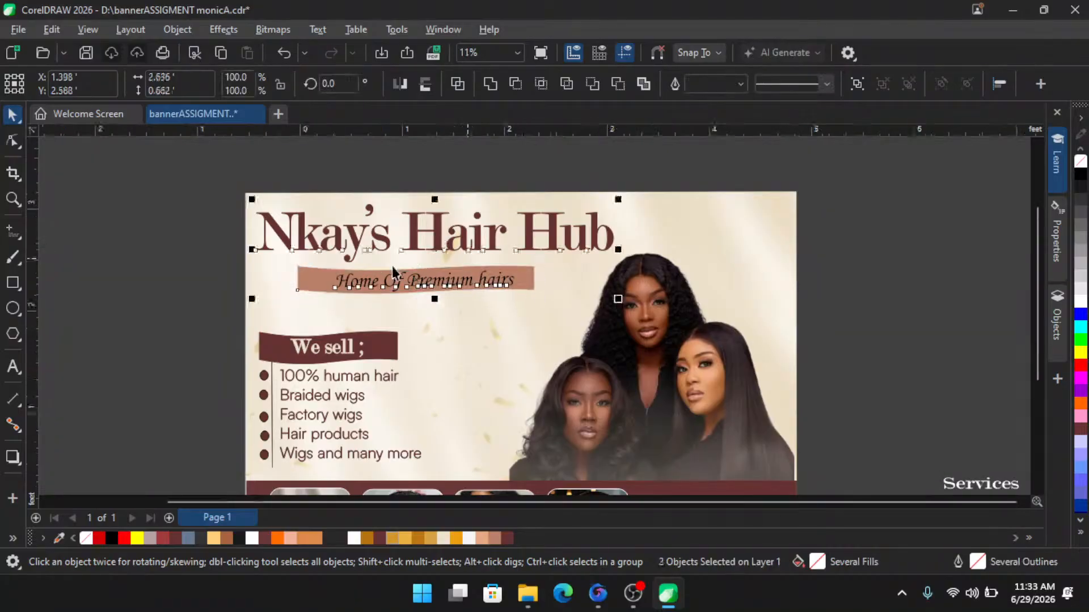
pyautogui.scroll(-2, 471, 256)
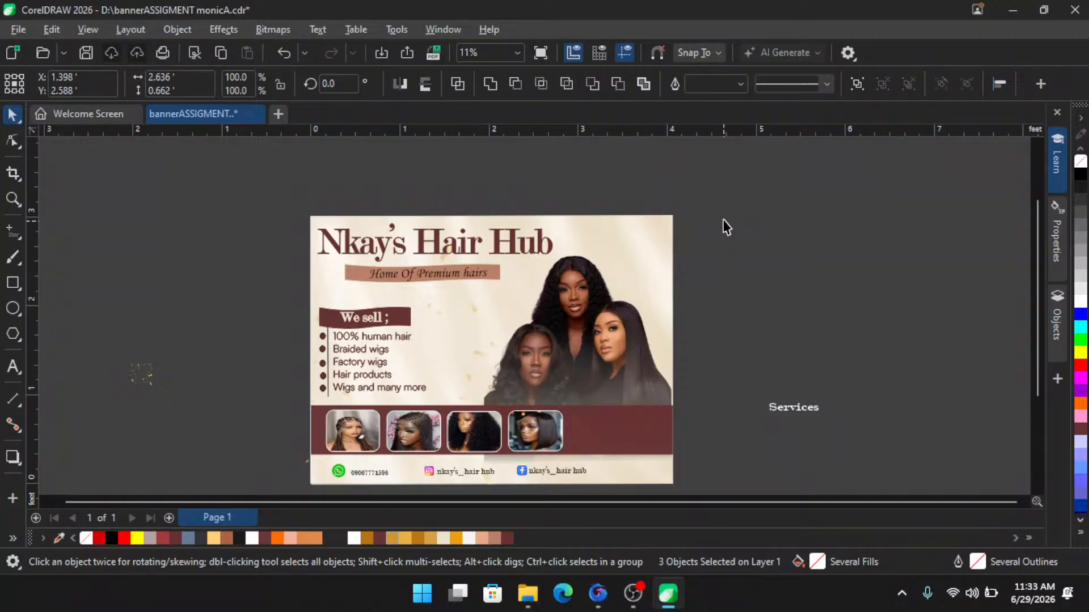
# - Select all banner objects, clear the selection, and undo the last two changes
pyautogui.hotkey('ctrl', 'a')
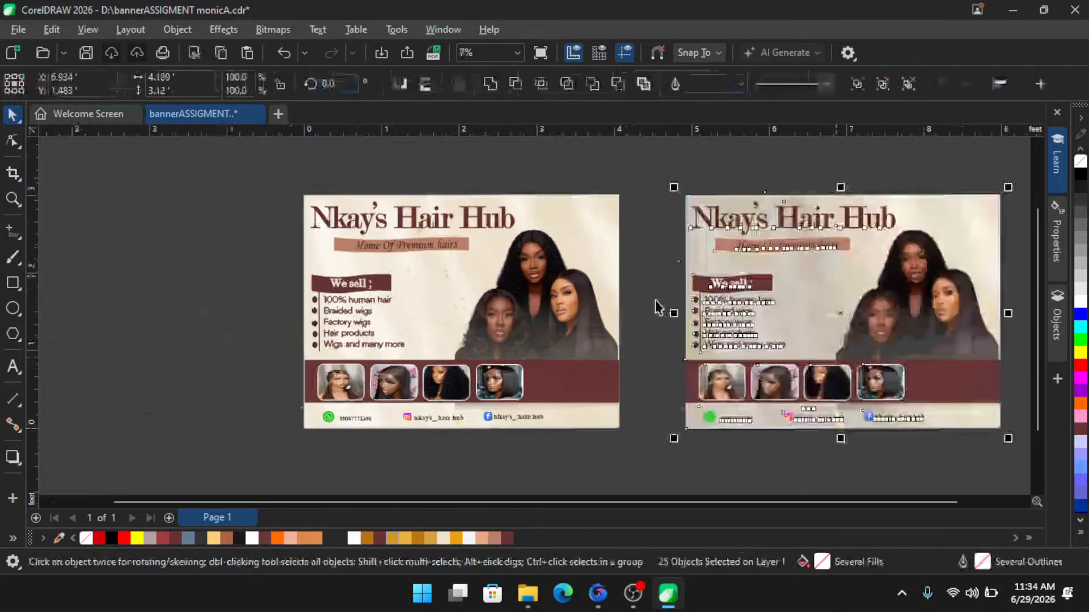
pyautogui.click(656, 300)
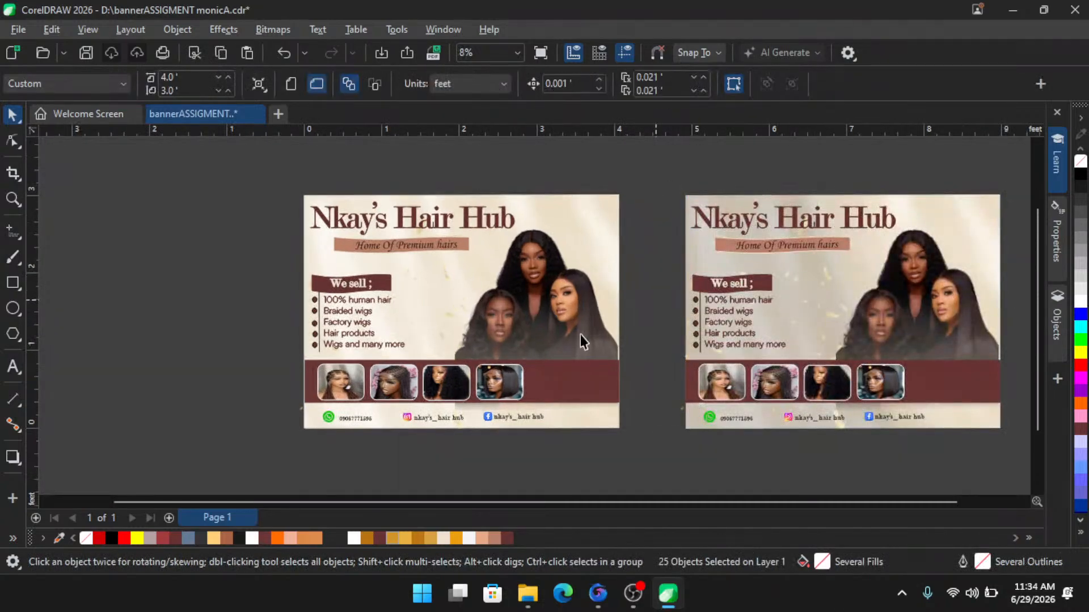
pyautogui.hotkey('ctrl', 'z')
pyautogui.scroll(-1, 583, 340)
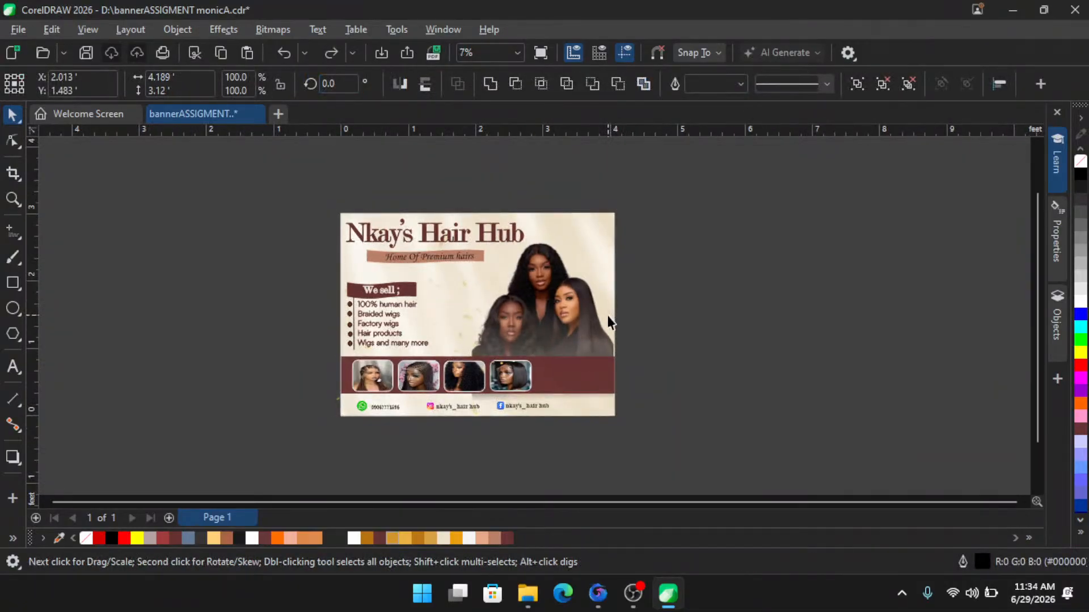
pyautogui.hotkey('ctrl', 'z')
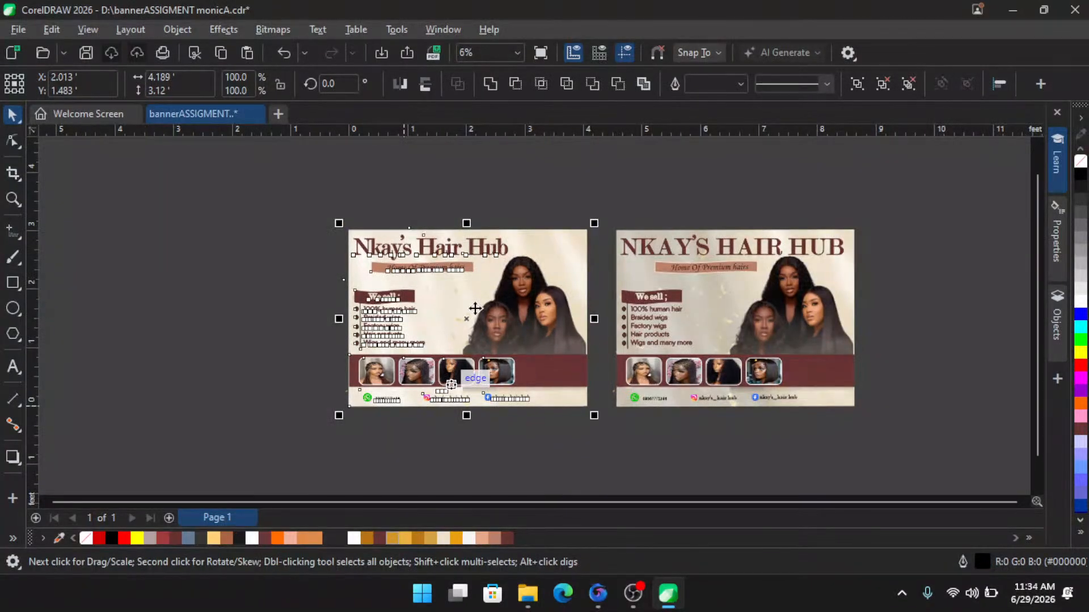
# - Inspect the contact strip at the bottom of the left banner, selecting the photo and the Instagram and Facebook icons
pyautogui.click(590, 318)
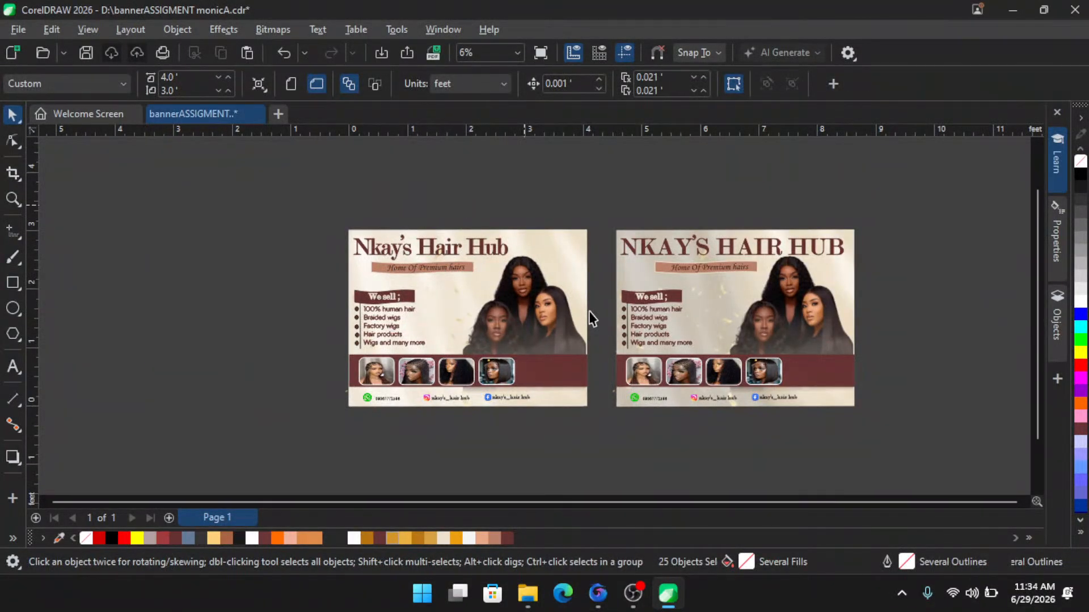
pyautogui.scroll(2, 624, 357)
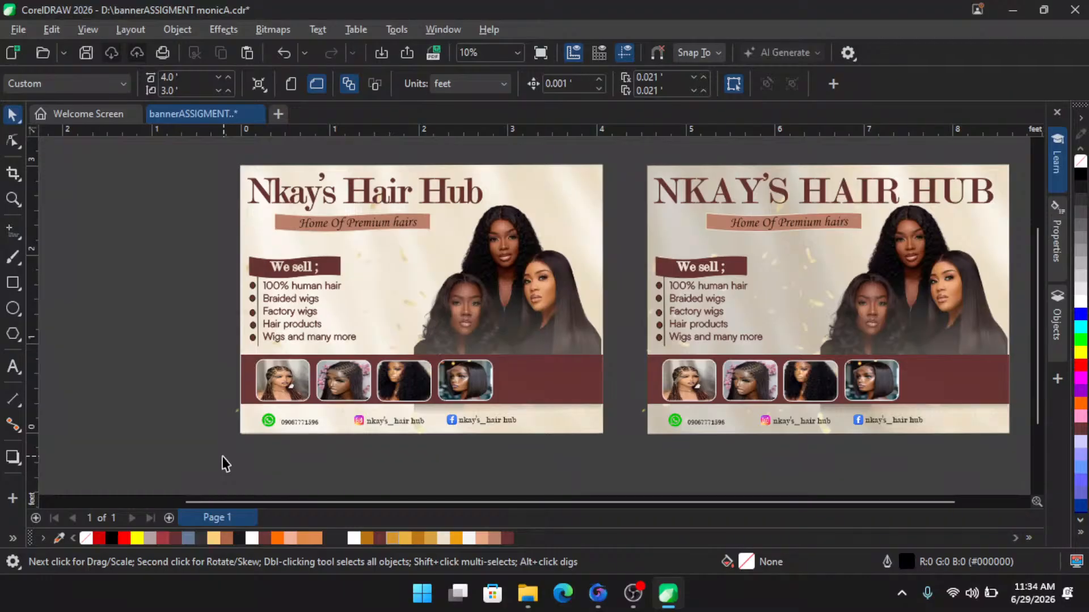
pyautogui.scroll(3, 266, 446)
pyautogui.click(265, 442)
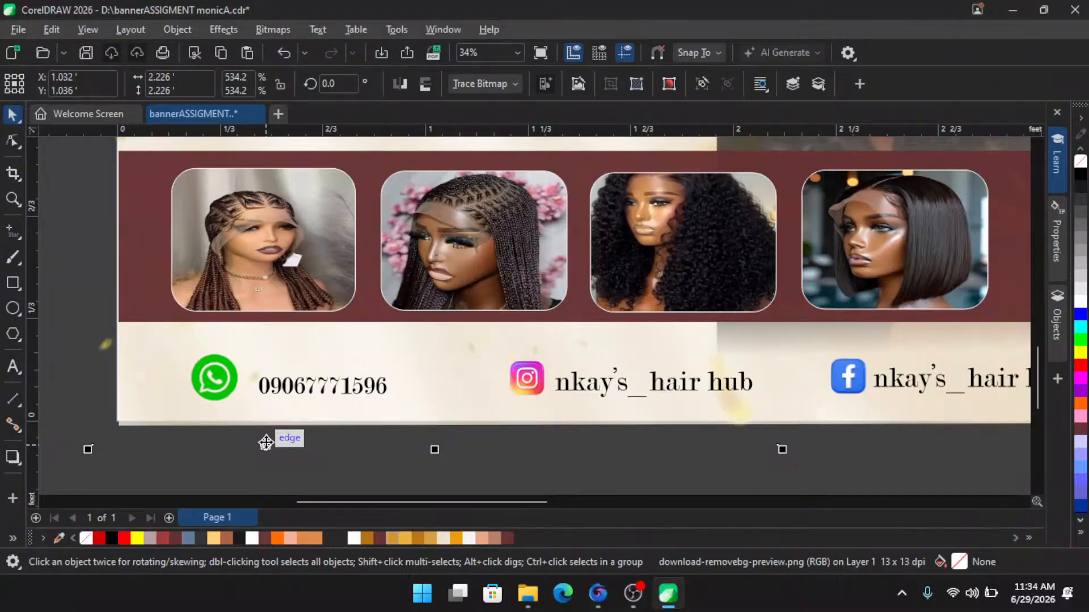
pyautogui.click(167, 460)
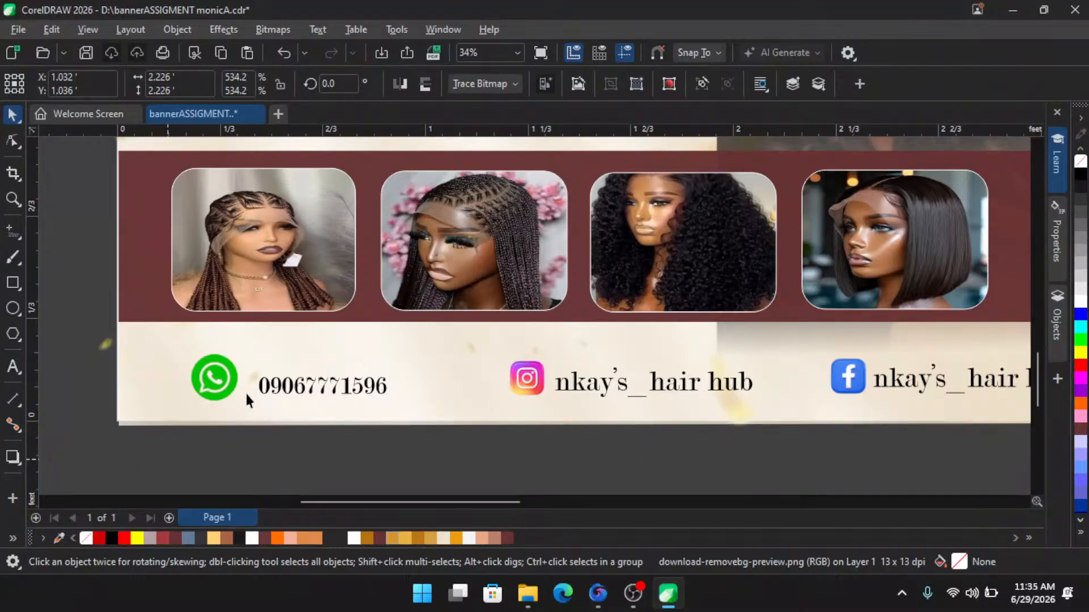
pyautogui.press('Escape')
pyautogui.scroll(2, 247, 391)
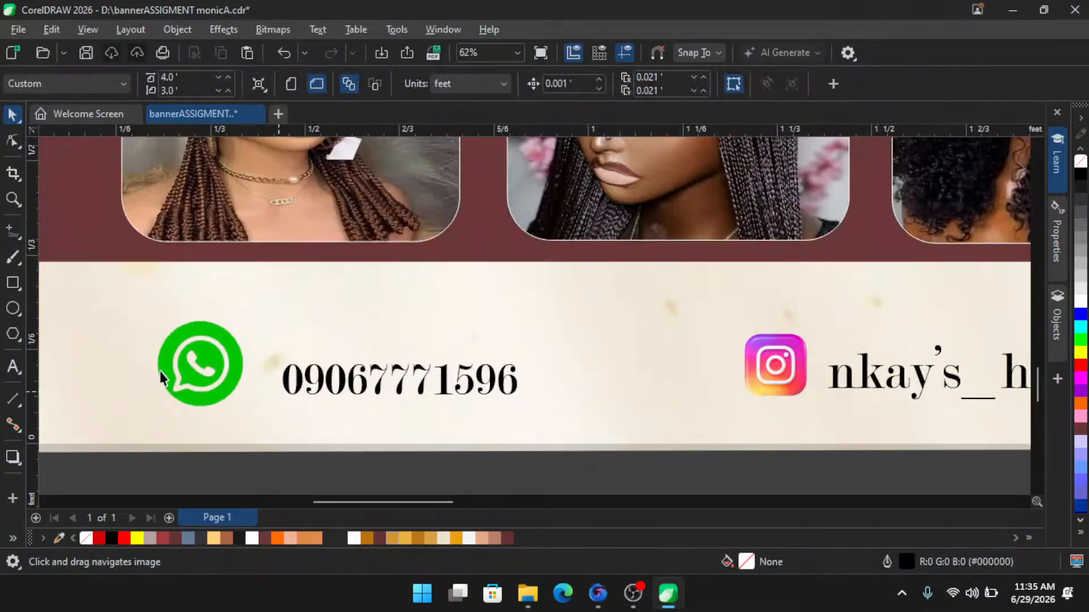
pyautogui.click(755, 363)
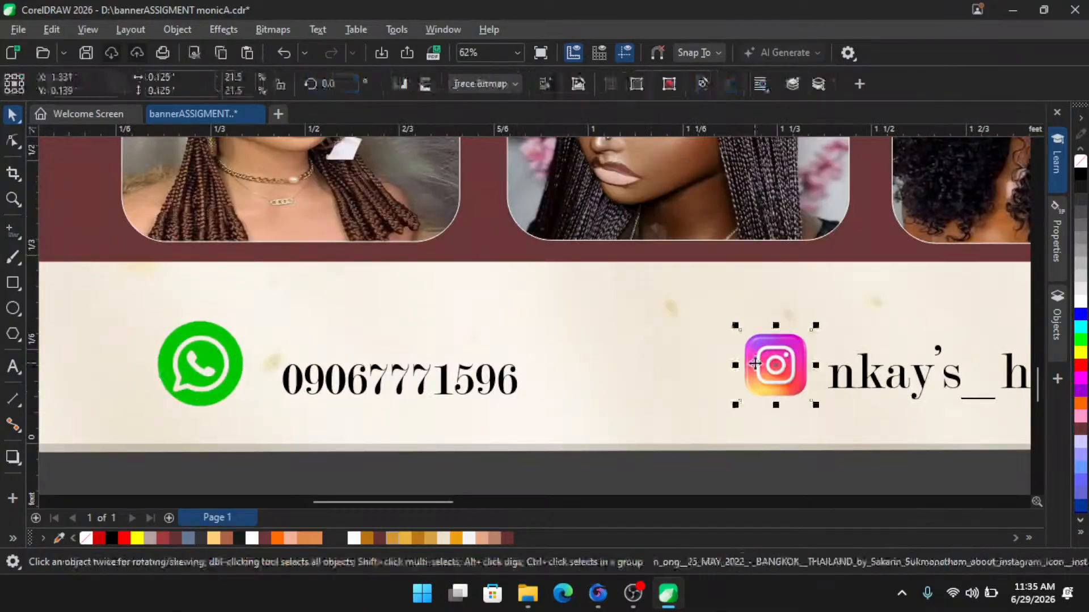
pyautogui.scroll(-1, 264, 365)
pyautogui.scroll(-1, 392, 369)
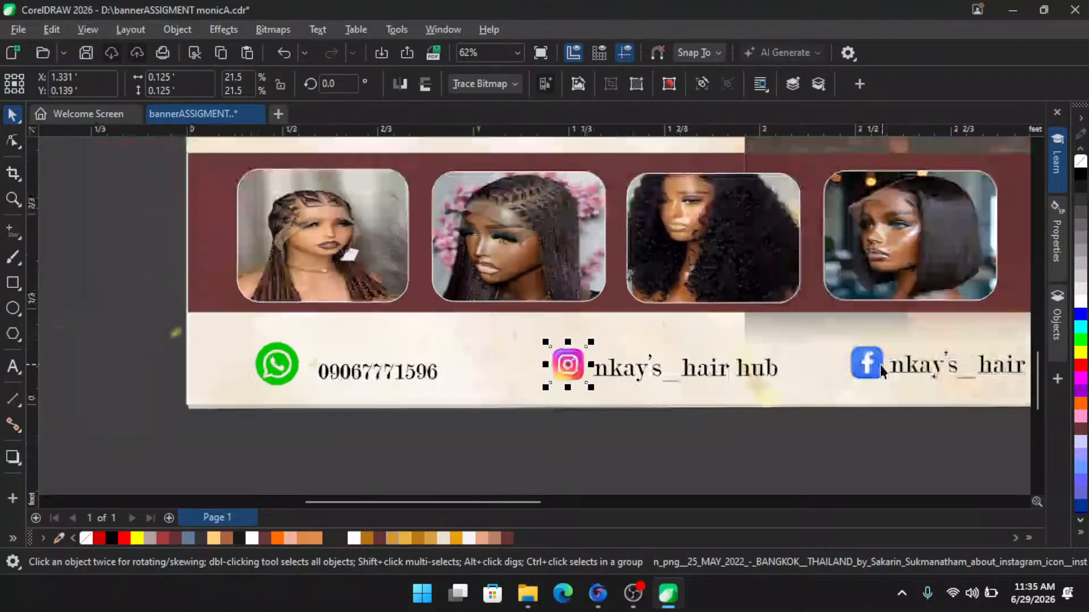
pyautogui.scroll(2, 885, 369)
pyautogui.click(876, 369)
pyautogui.scroll(-1, 544, 386)
pyautogui.scroll(-2, 530, 386)
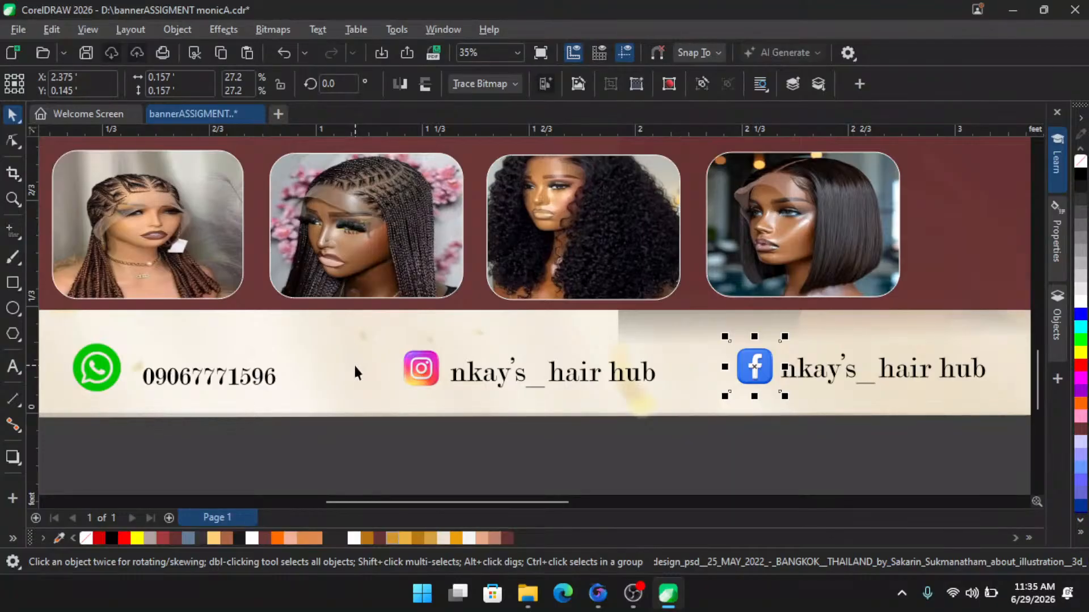
pyautogui.scroll(1, 458, 366)
pyautogui.scroll(-2, 466, 390)
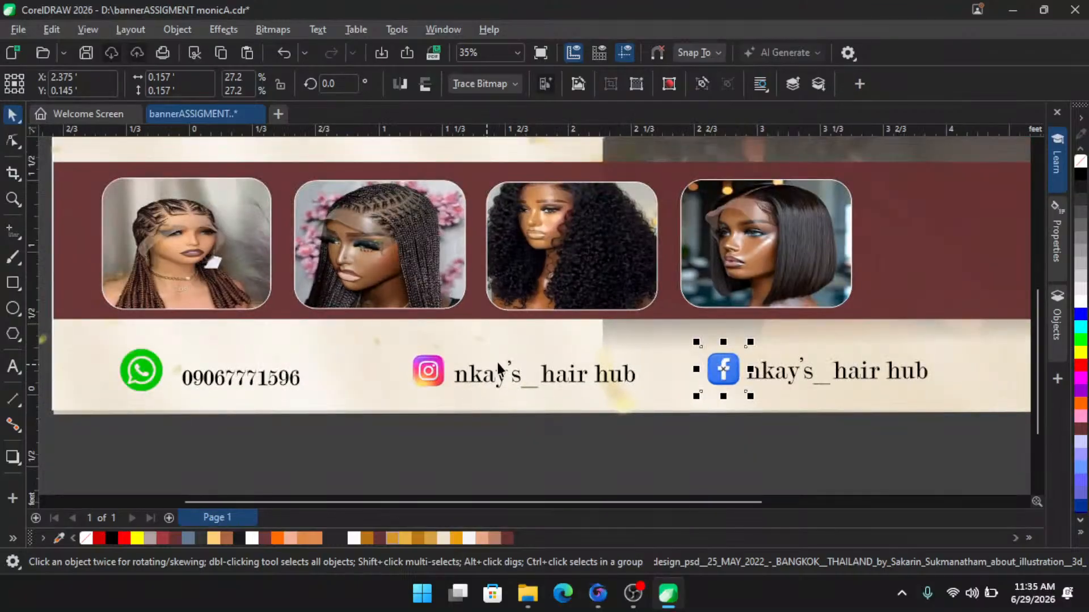
pyautogui.scroll(-2, 497, 374)
pyautogui.click(474, 447)
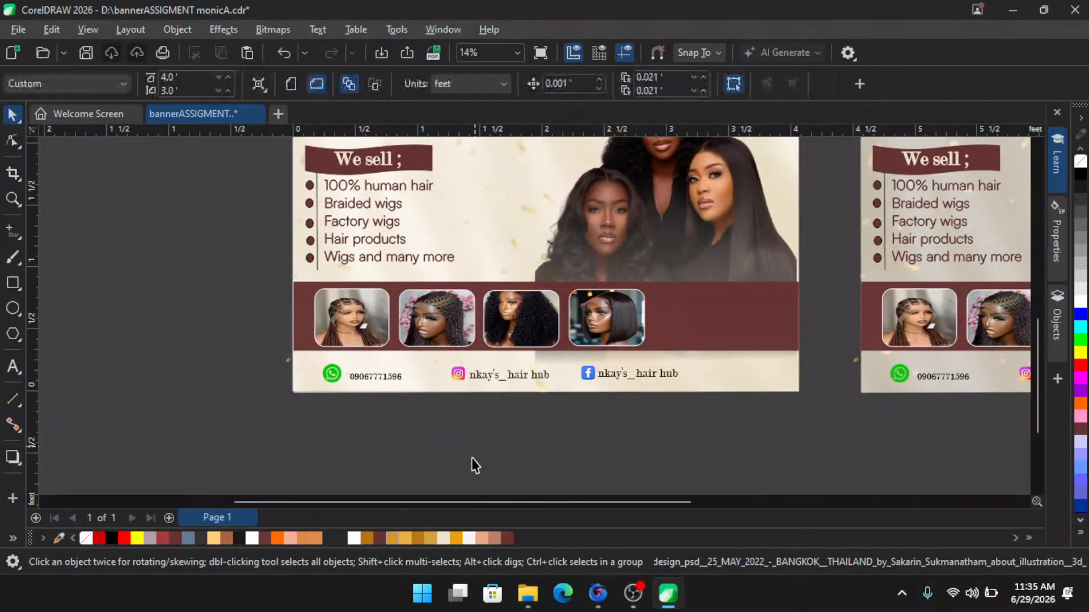
pyautogui.scroll(1, 474, 454)
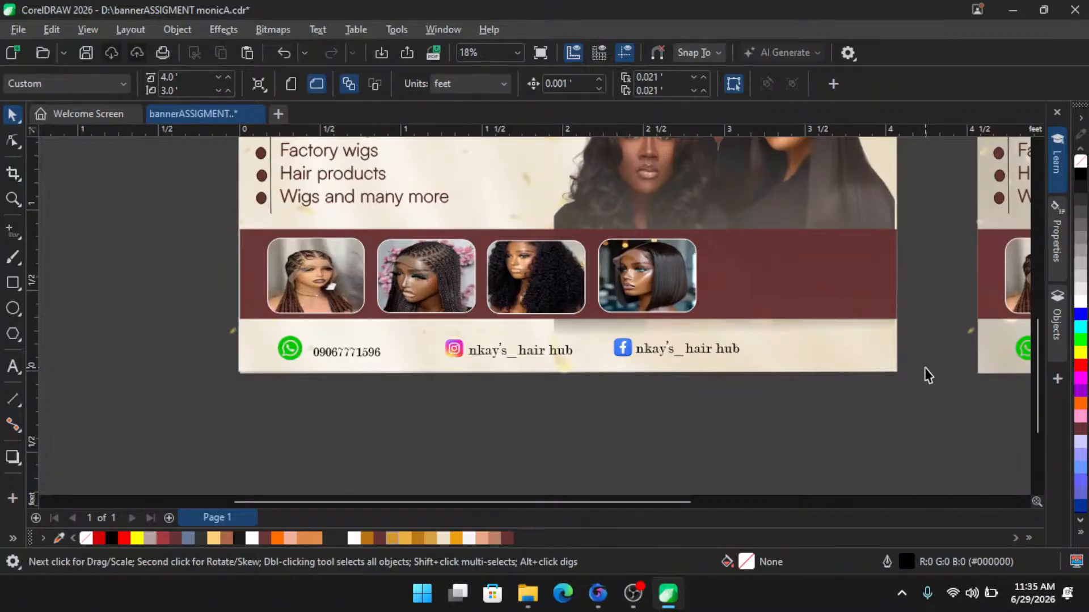
pyautogui.moveTo(1036, 351); pyautogui.dragTo(1039, 384)
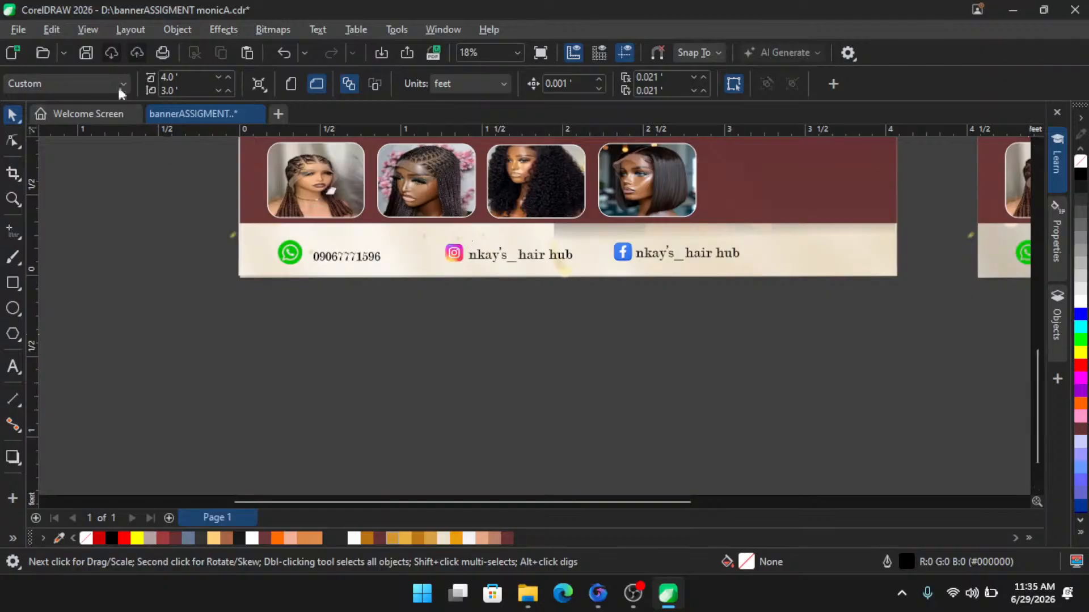
pyautogui.click(82, 34)
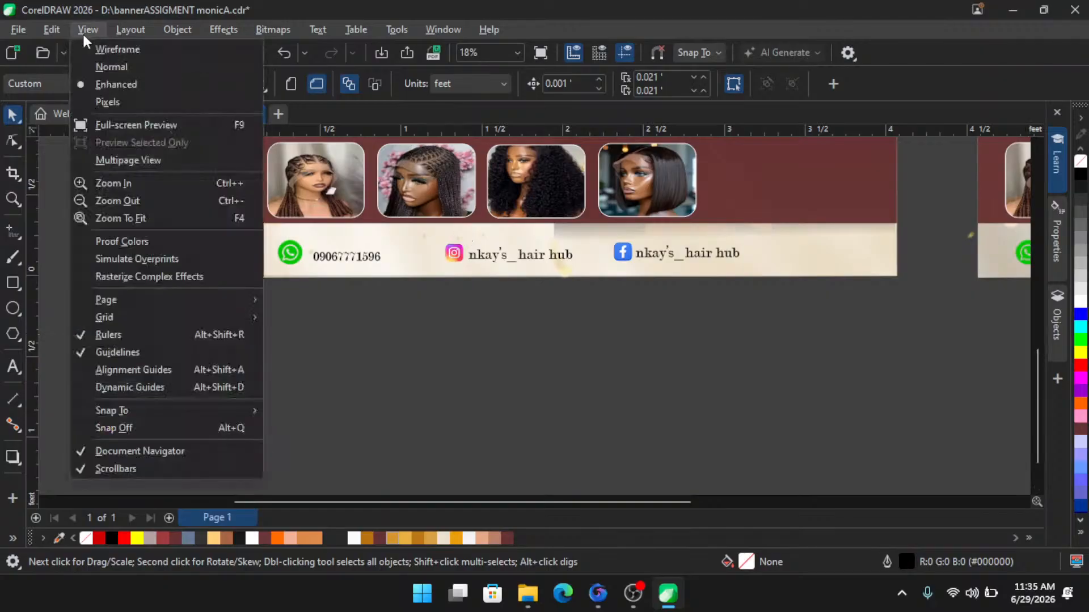
pyautogui.moveTo(52, 31)
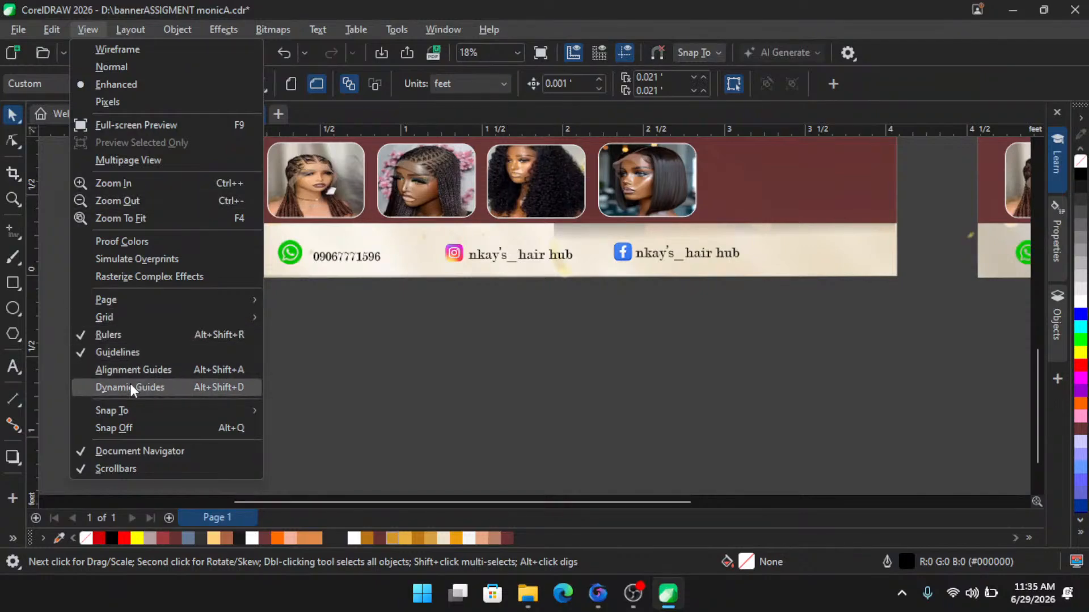
pyautogui.click(425, 345)
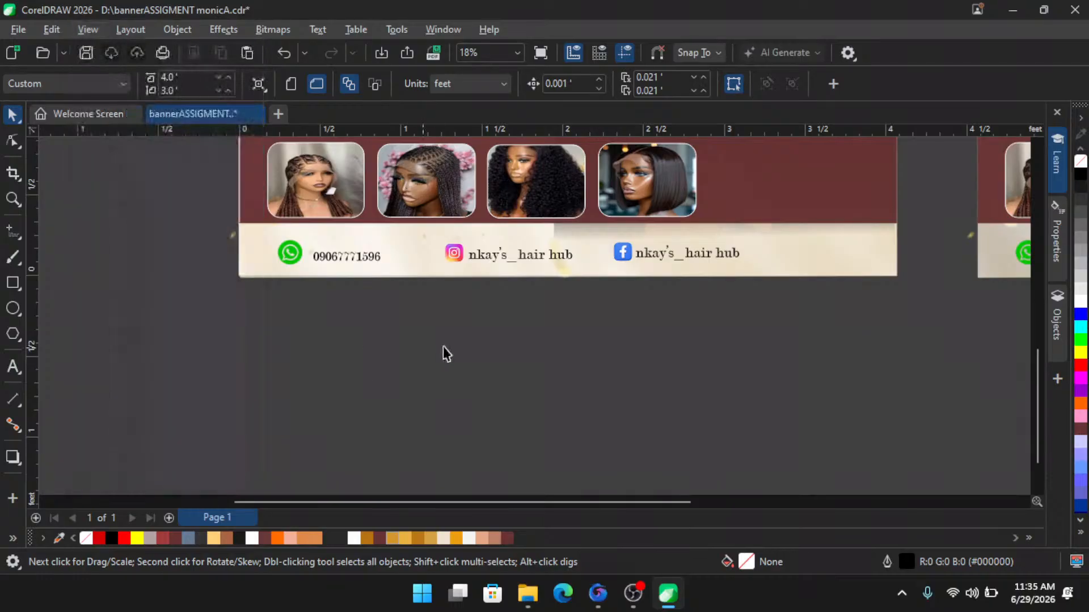
pyautogui.scroll(1, 448, 347)
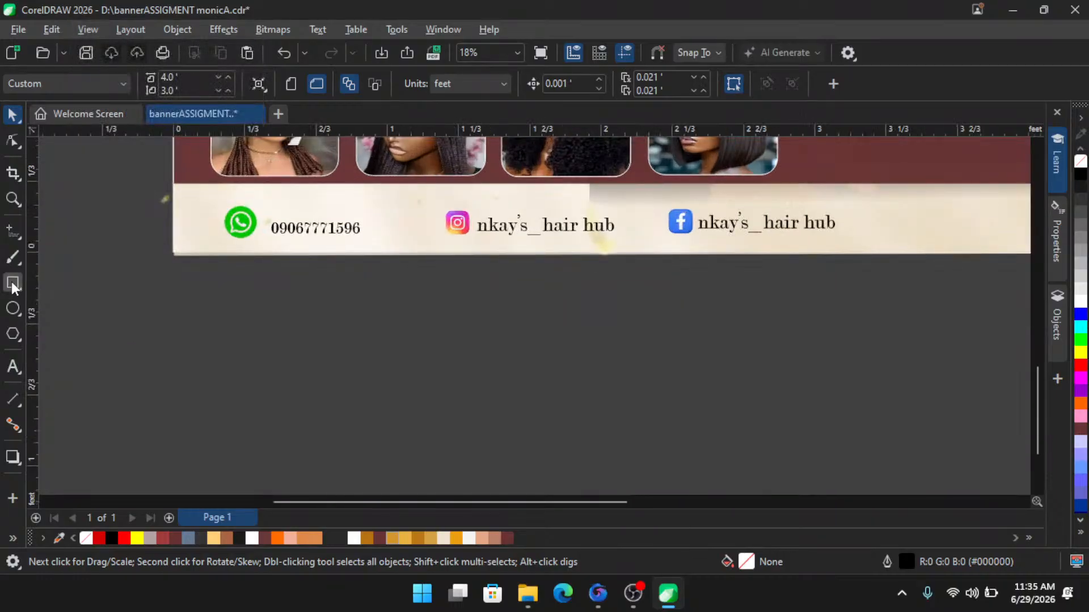
# - Draw a circle about 0.23 ft wide below the banner with the Ellipse tool and fill it green
pyautogui.click(14, 309)
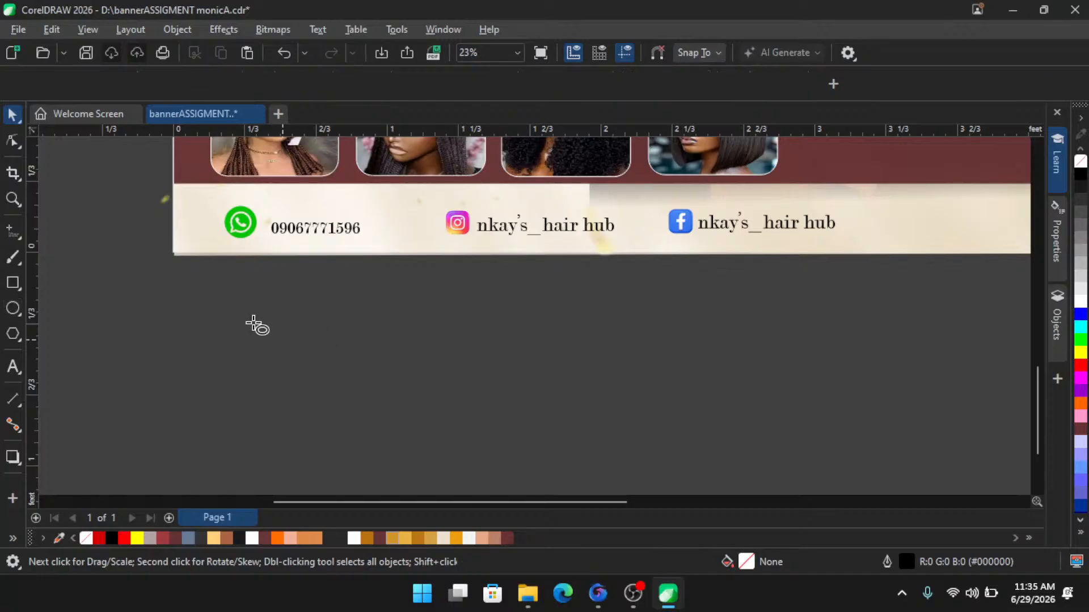
pyautogui.moveTo(253, 324)
pyautogui.mouseDown()
pyautogui.moveTo(284, 366)
pyautogui.moveTo(272, 367)
pyautogui.mouseUp()
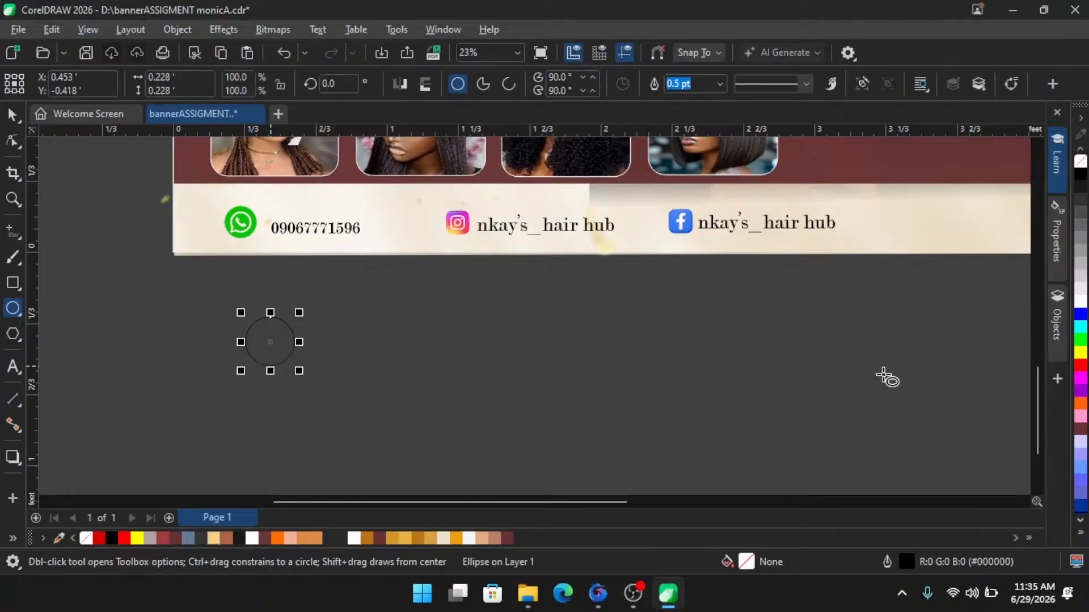
pyautogui.click(1081, 340)
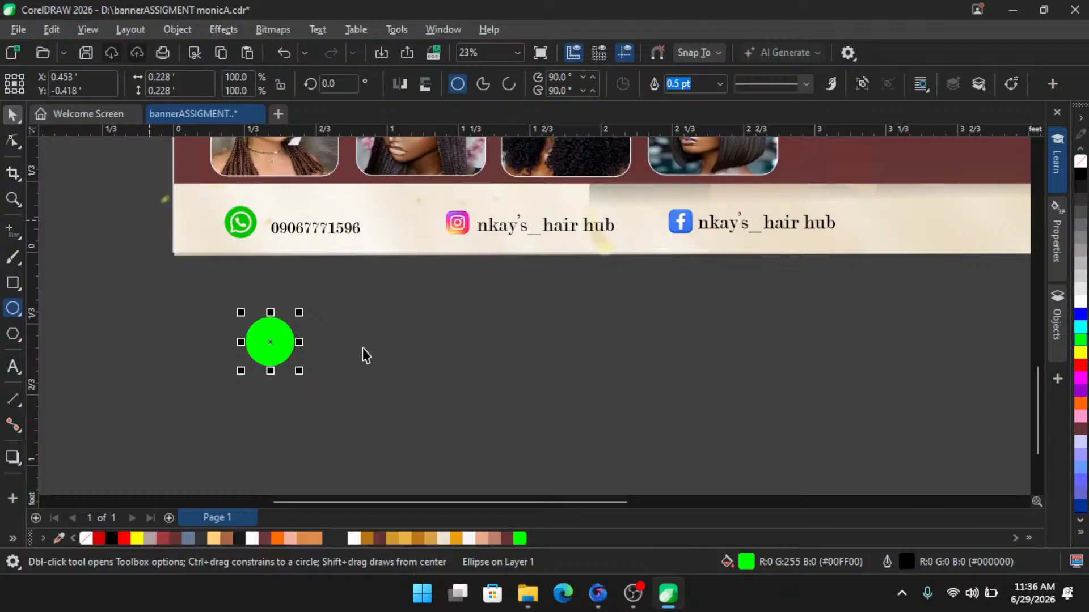
pyautogui.scroll(1, 347, 341)
pyautogui.scroll(-1, 374, 352)
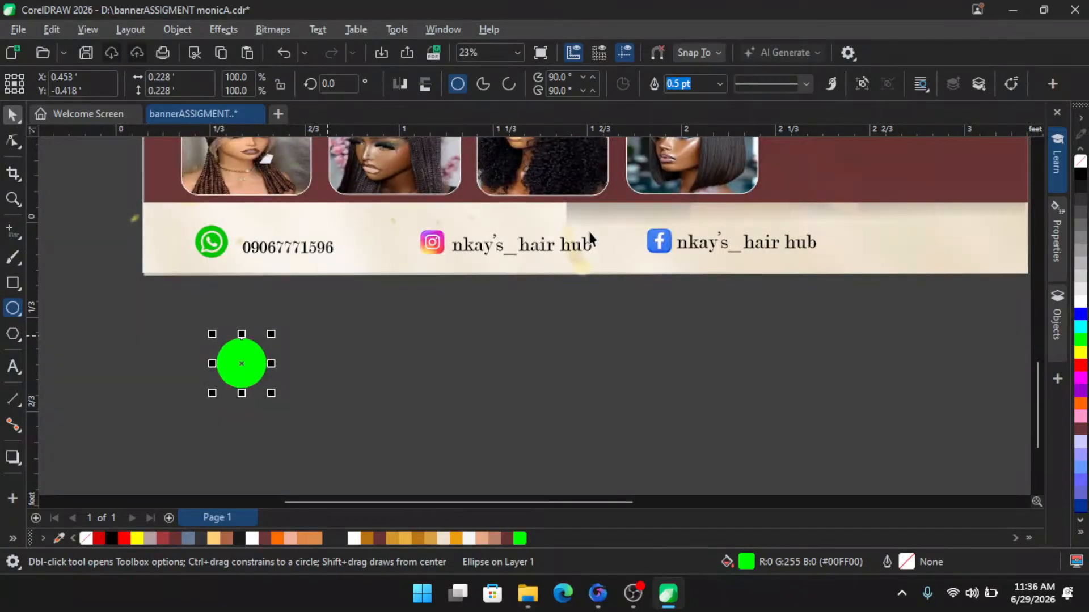
pyautogui.press('space')
pyautogui.scroll(1, 590, 235)
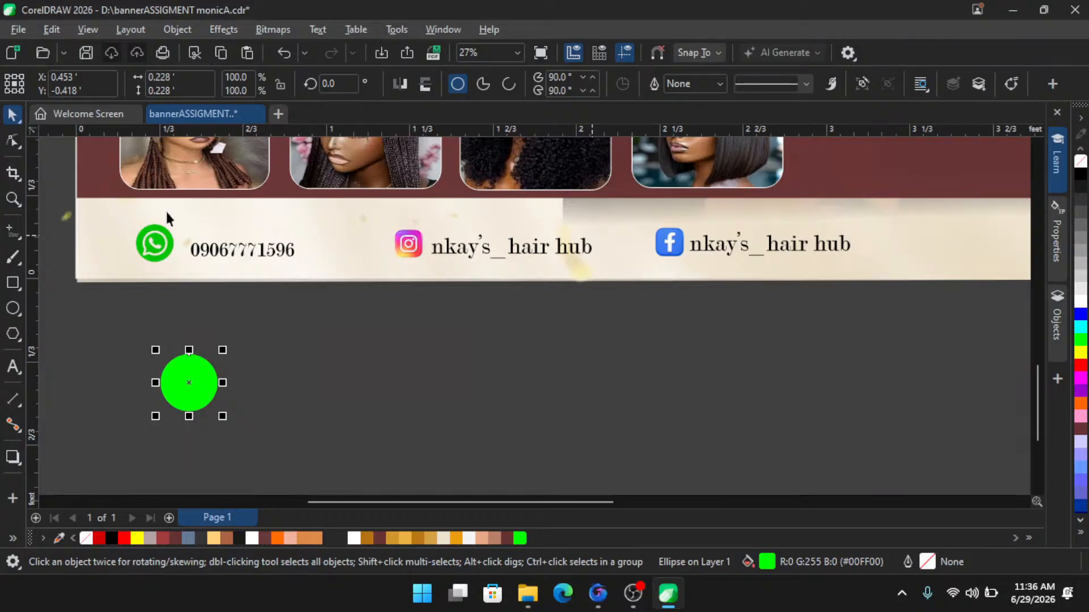
# - Examine the WhatsApp, Instagram and Facebook icons and the phone number text up close
pyautogui.click(161, 238)
pyautogui.scroll(1, 161, 237)
pyautogui.scroll(2, 161, 236)
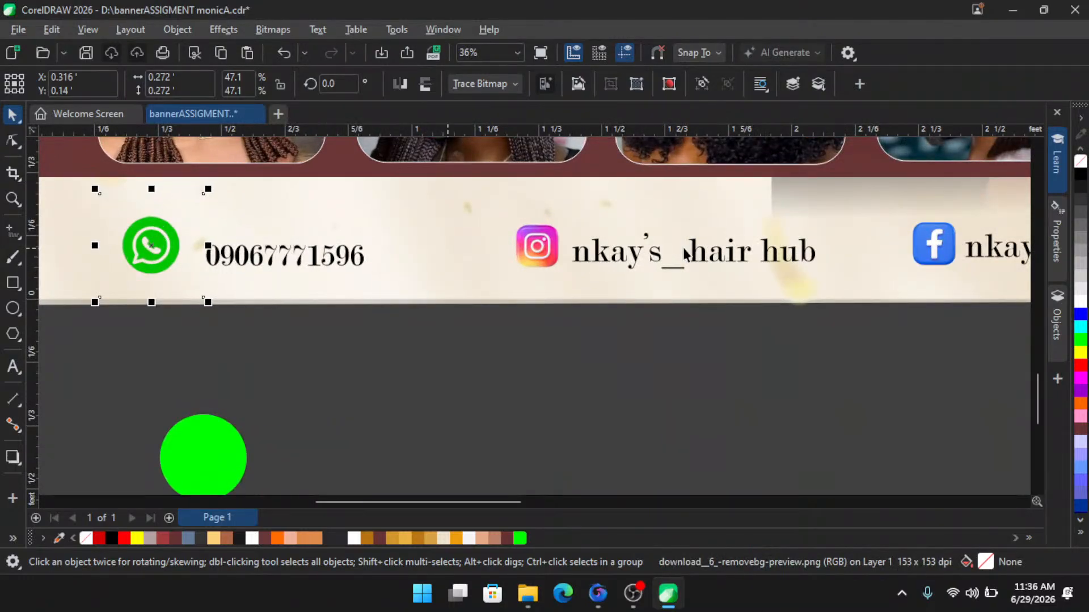
pyautogui.scroll(2, 540, 238)
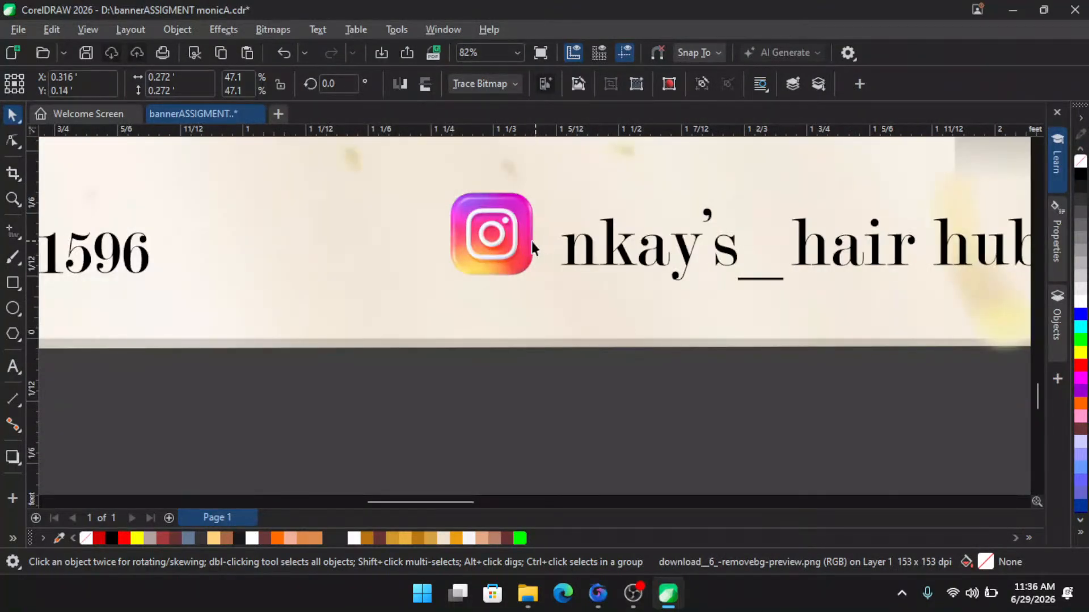
pyautogui.scroll(-2, 544, 244)
pyautogui.scroll(1, 207, 220)
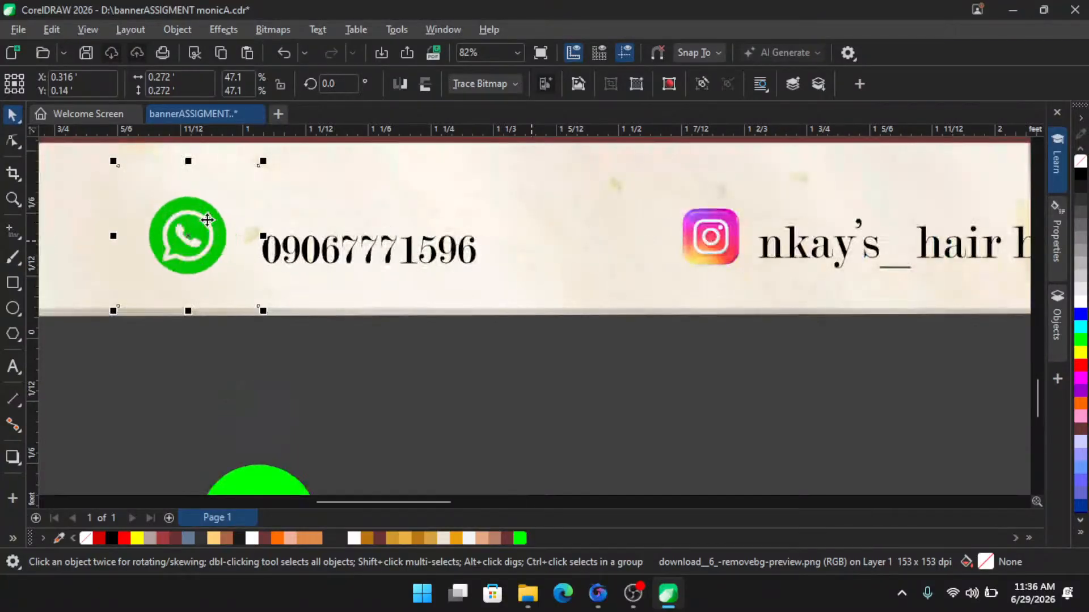
pyautogui.scroll(1, 207, 220)
pyautogui.scroll(-1, 209, 255)
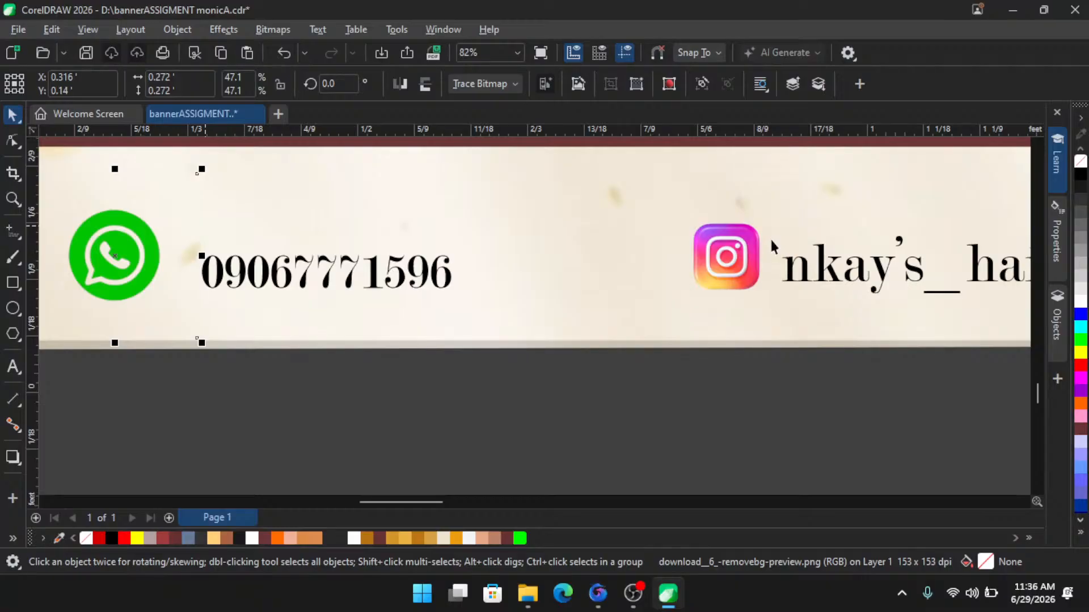
pyautogui.scroll(3, 771, 241)
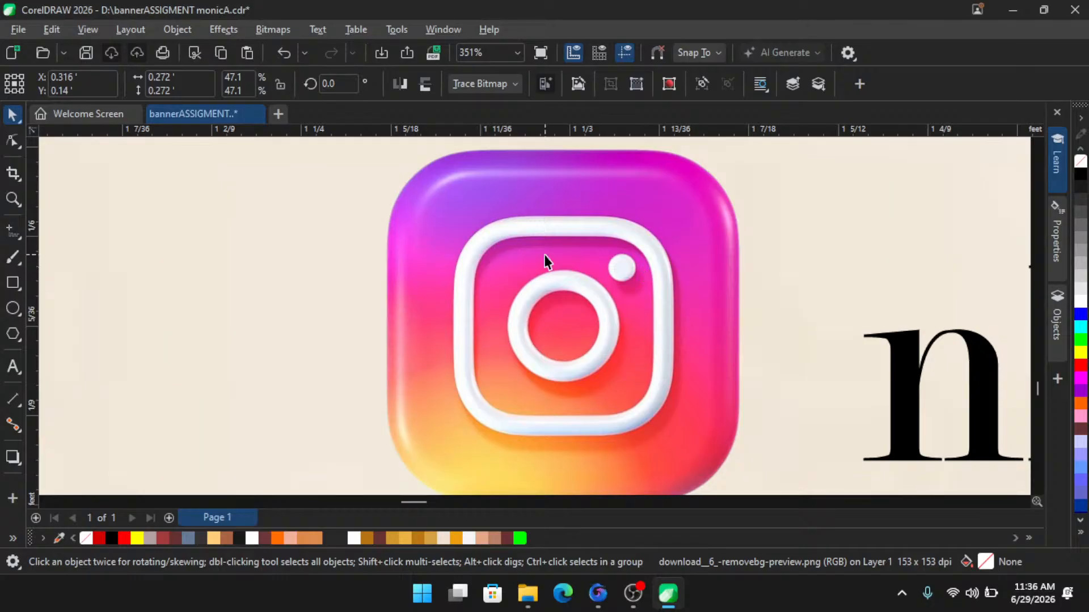
pyautogui.scroll(-3, 545, 261)
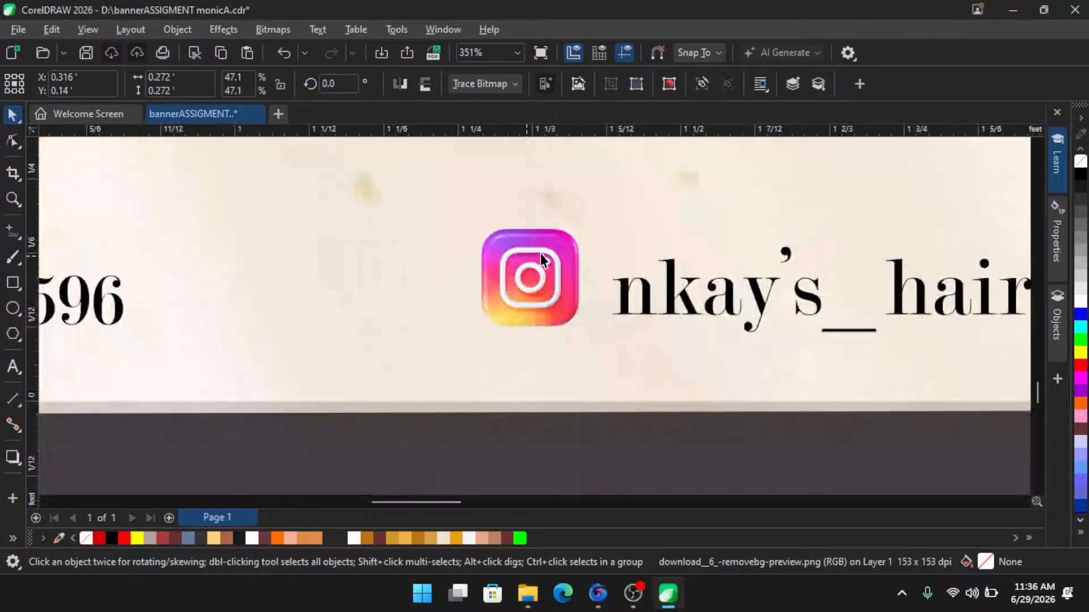
pyautogui.scroll(-2, 565, 255)
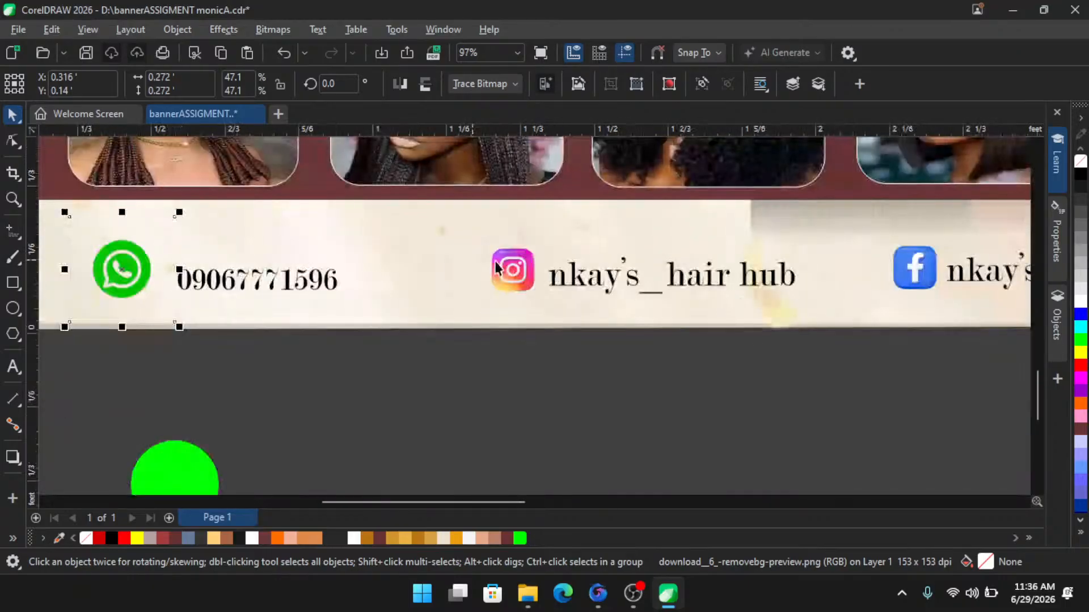
pyautogui.scroll(4, 940, 278)
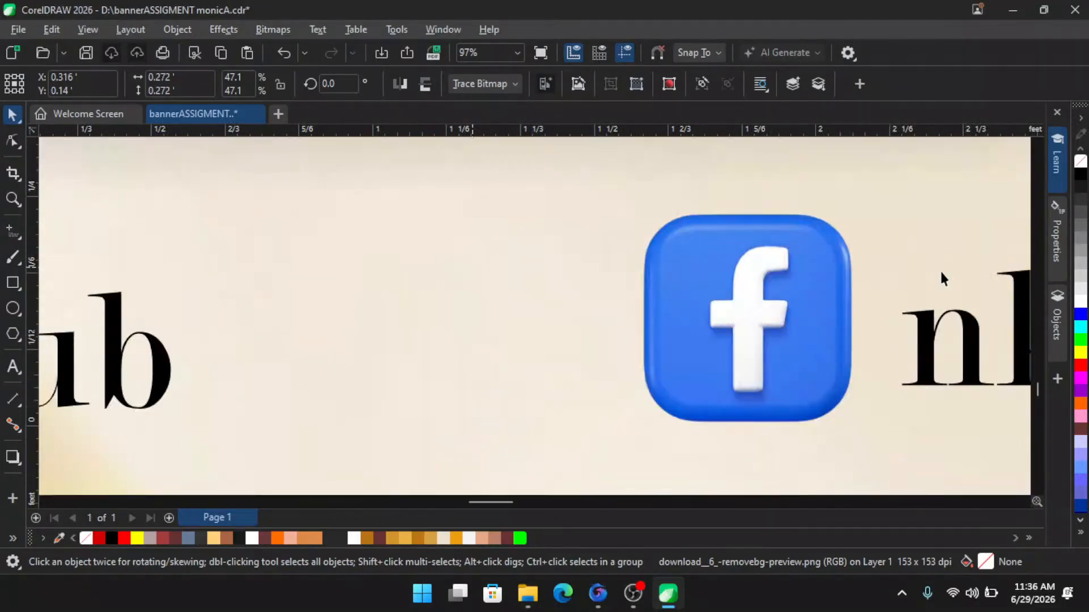
pyautogui.scroll(-4, 941, 273)
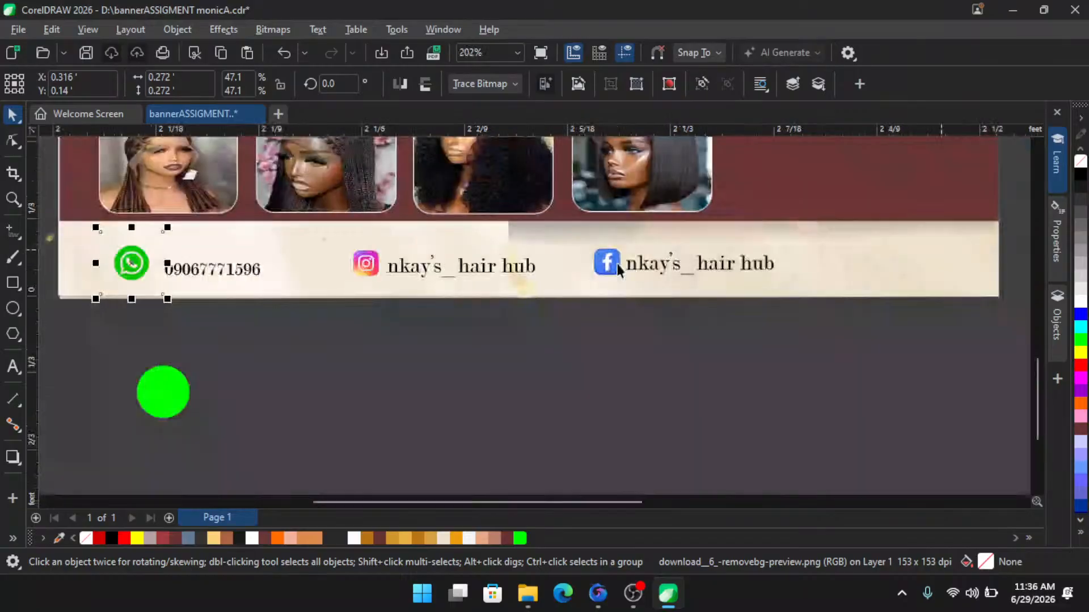
pyautogui.scroll(-2, 618, 267)
pyautogui.click(342, 265)
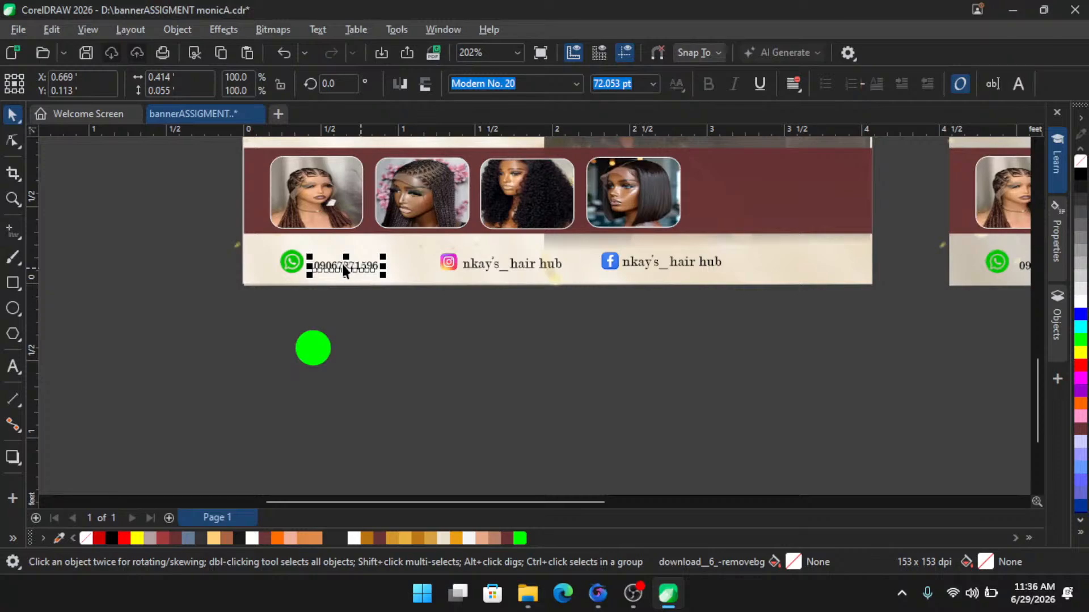
pyautogui.scroll(2, 342, 264)
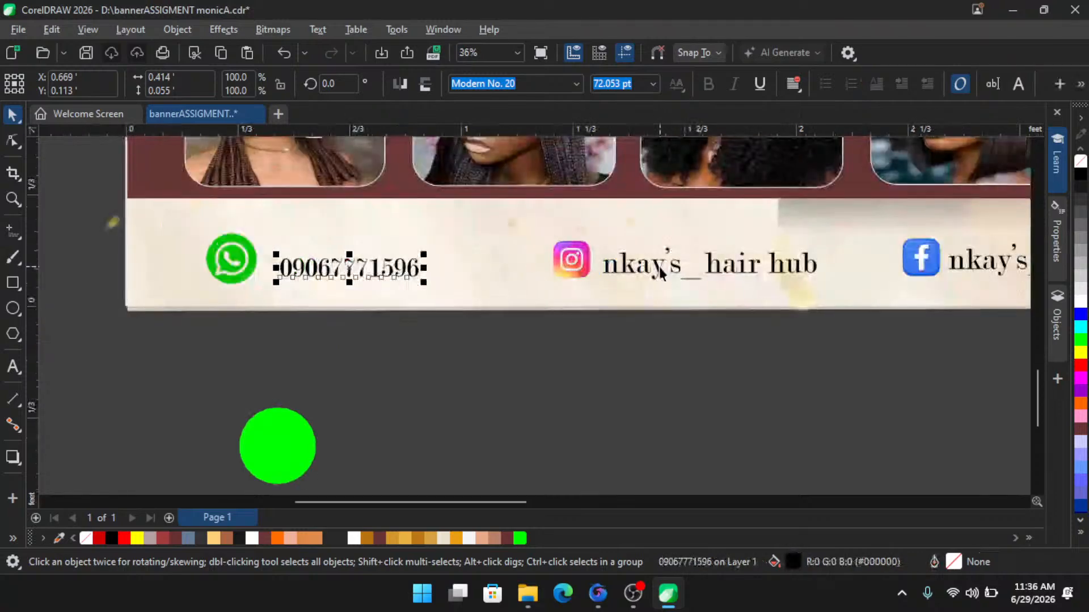
pyautogui.scroll(-1, 570, 313)
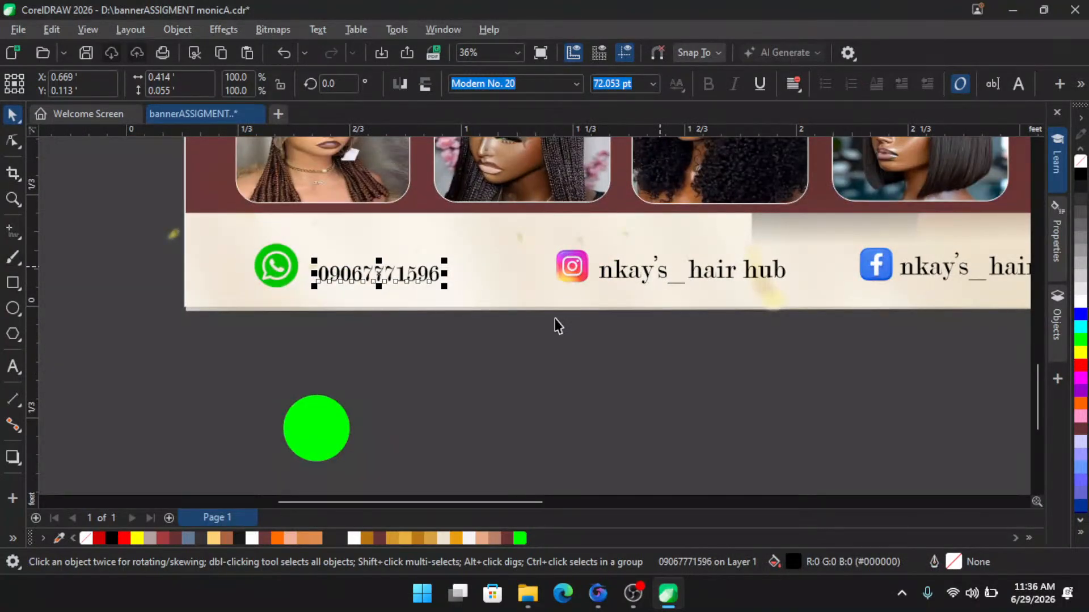
# - Select the green circle and shift it slightly left below the contact strip
pyautogui.click(359, 428)
pyautogui.scroll(2, 358, 428)
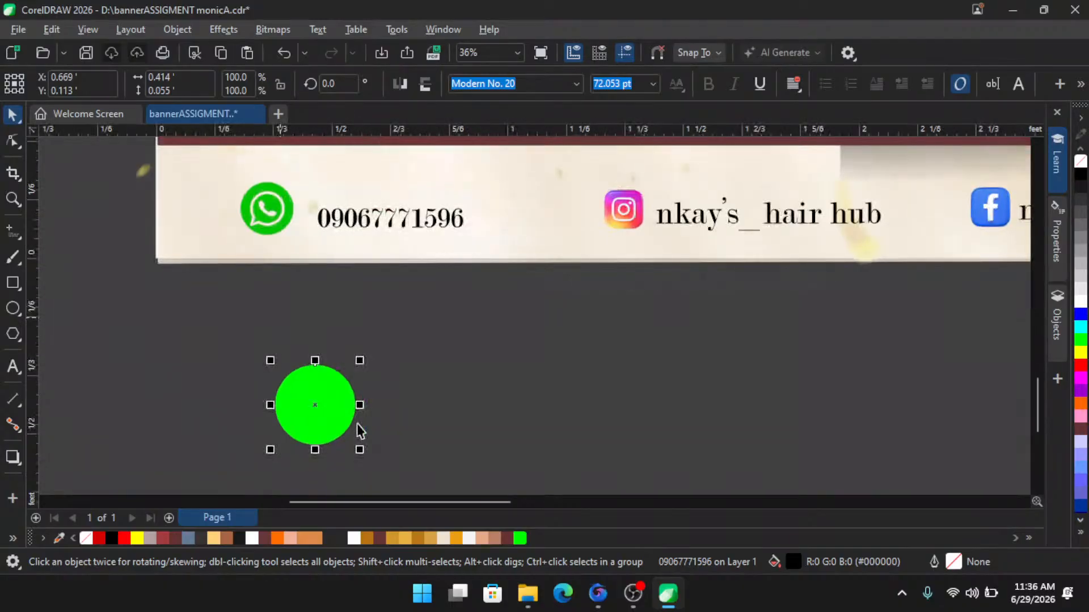
pyautogui.moveTo(308, 409); pyautogui.dragTo(258, 396)
pyautogui.moveTo(259, 397); pyautogui.dragTo(753, 302)
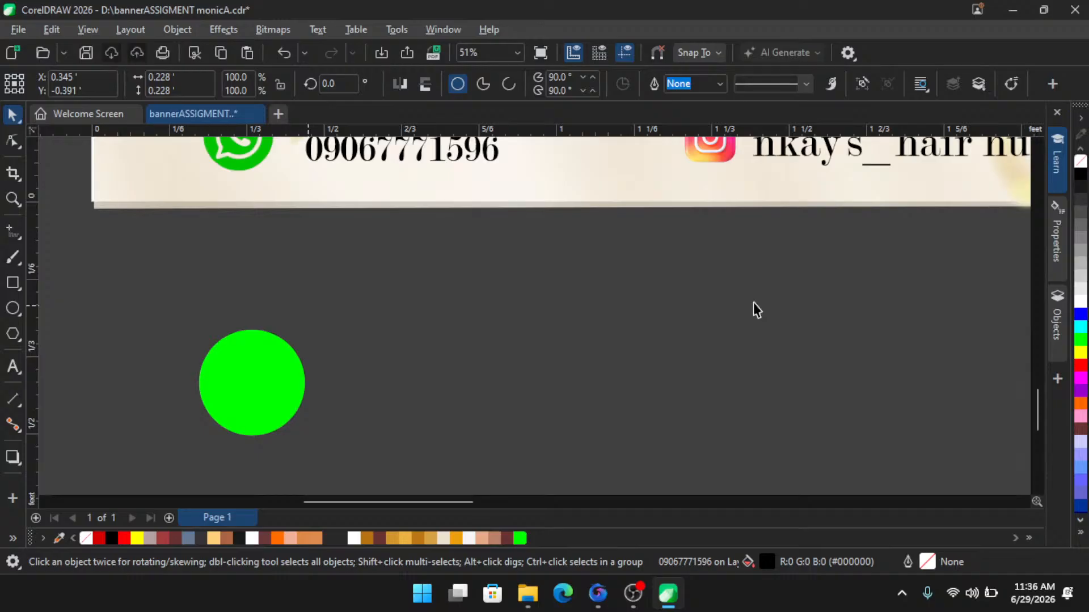
pyautogui.click(753, 303)
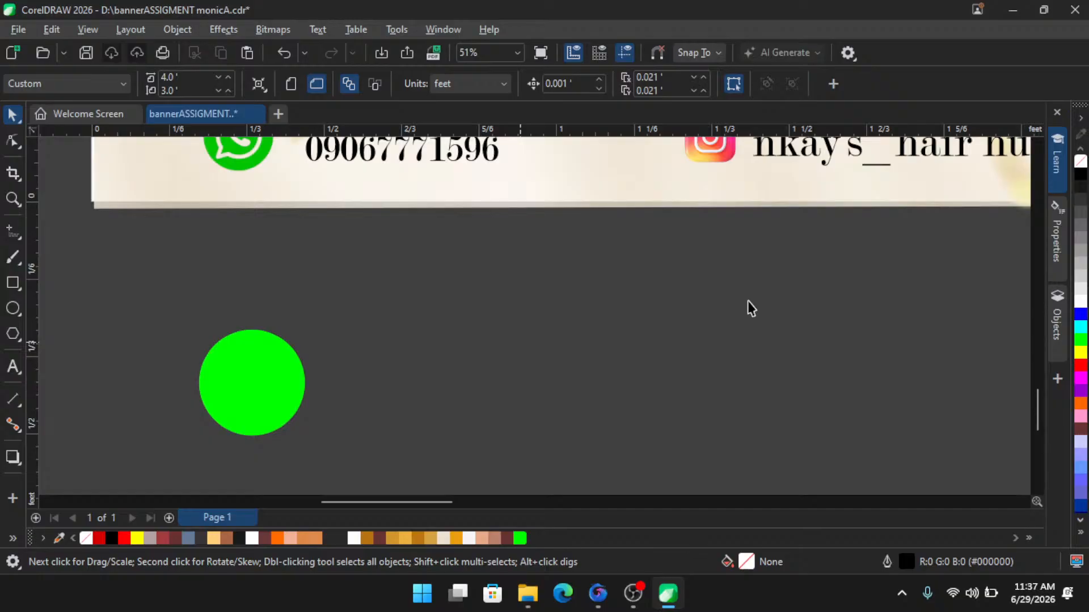
# - Open the Glyphs docker and try the Segoe MDL2 Assets font, then search the font list for "ma"
pyautogui.hotkey('ctrl', 'F11')
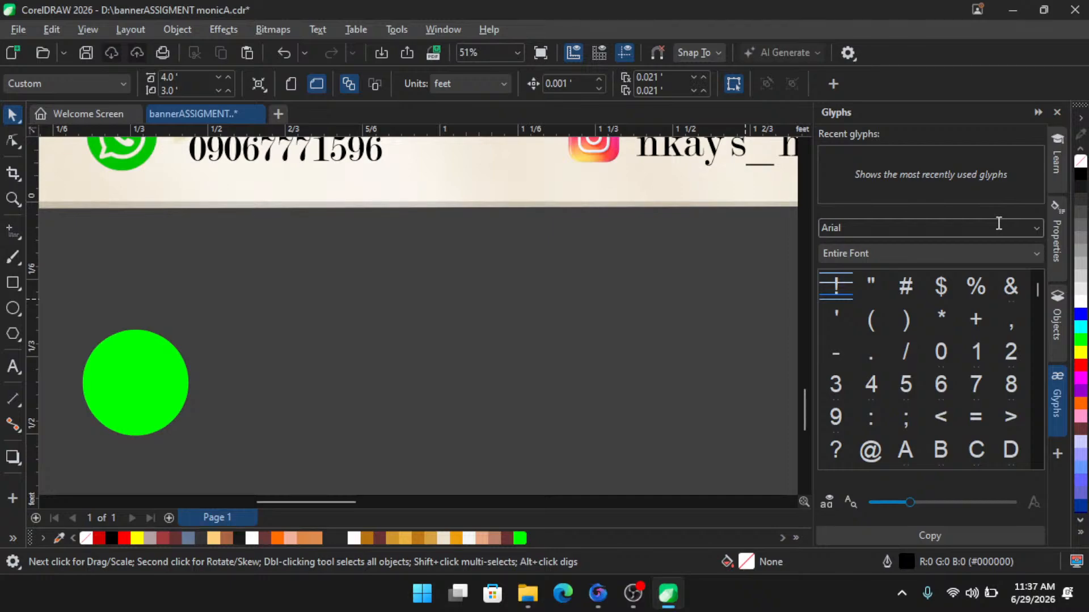
pyautogui.click(998, 225)
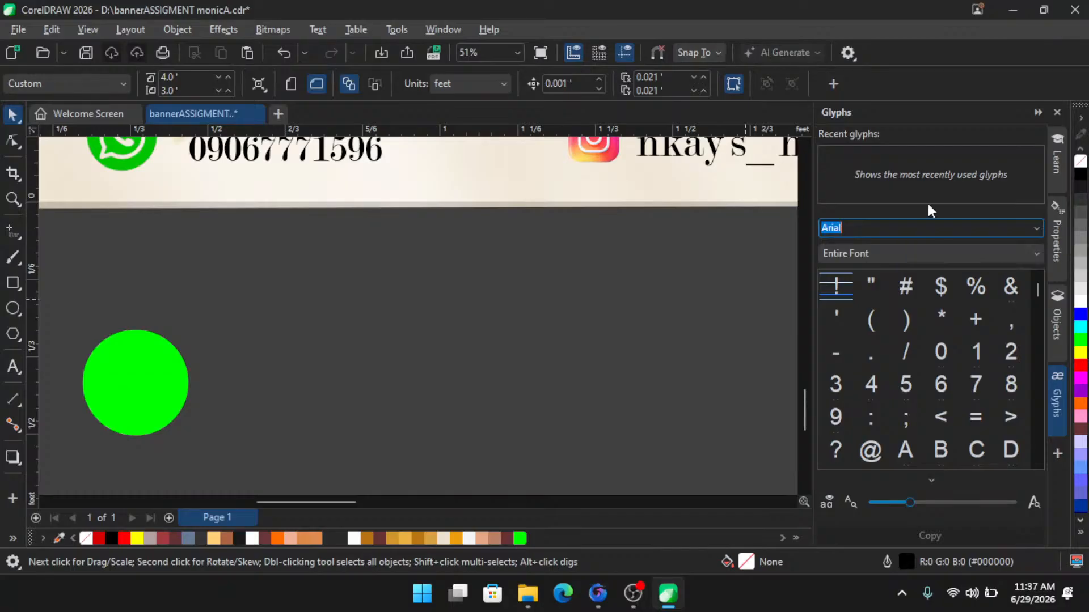
pyautogui.write('aw')
pyautogui.press('BackSpace')
pyautogui.press('BackSpace')
pyautogui.write('Segoe MDL2 Assets')
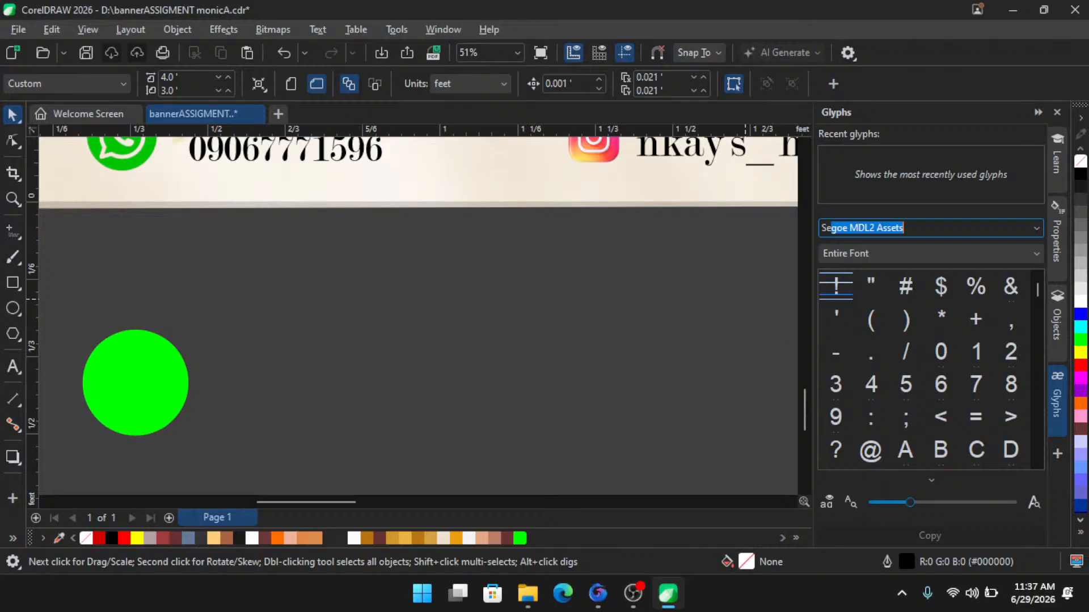
pyautogui.click(1033, 228)
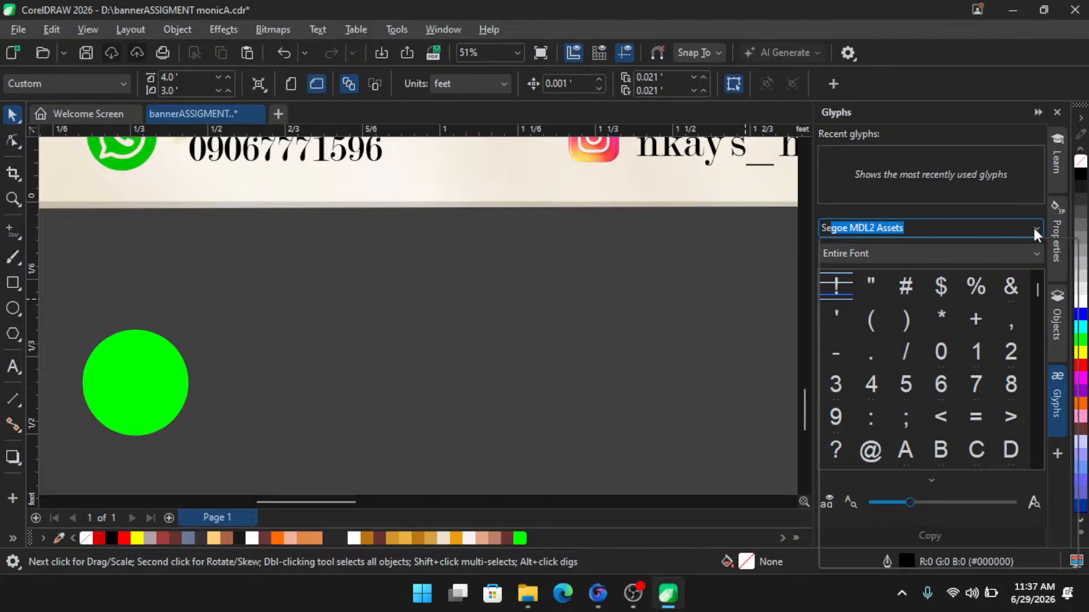
pyautogui.click(1034, 227)
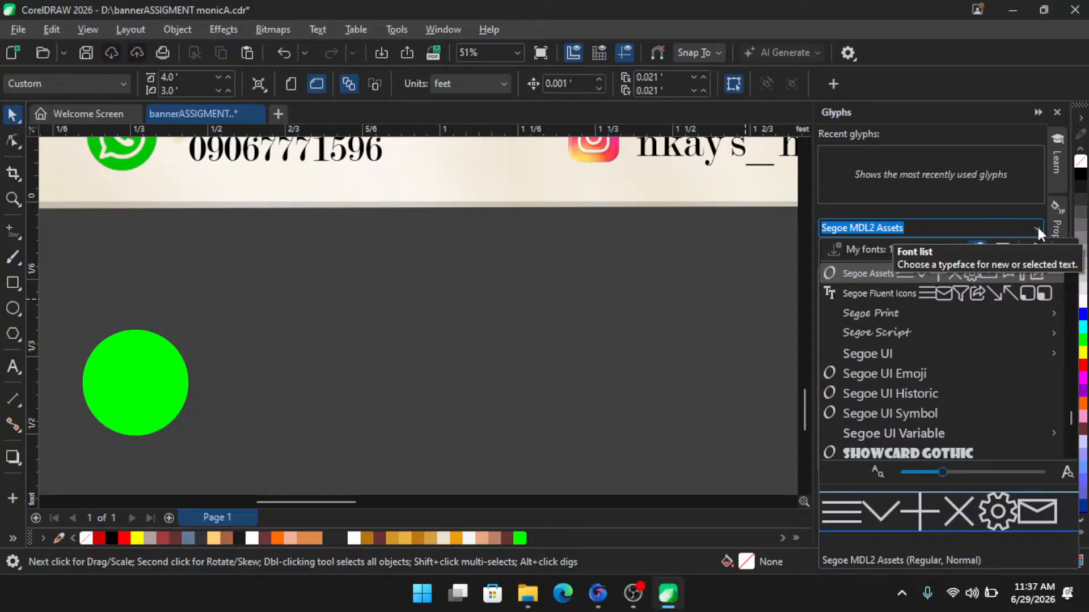
pyautogui.click(895, 224)
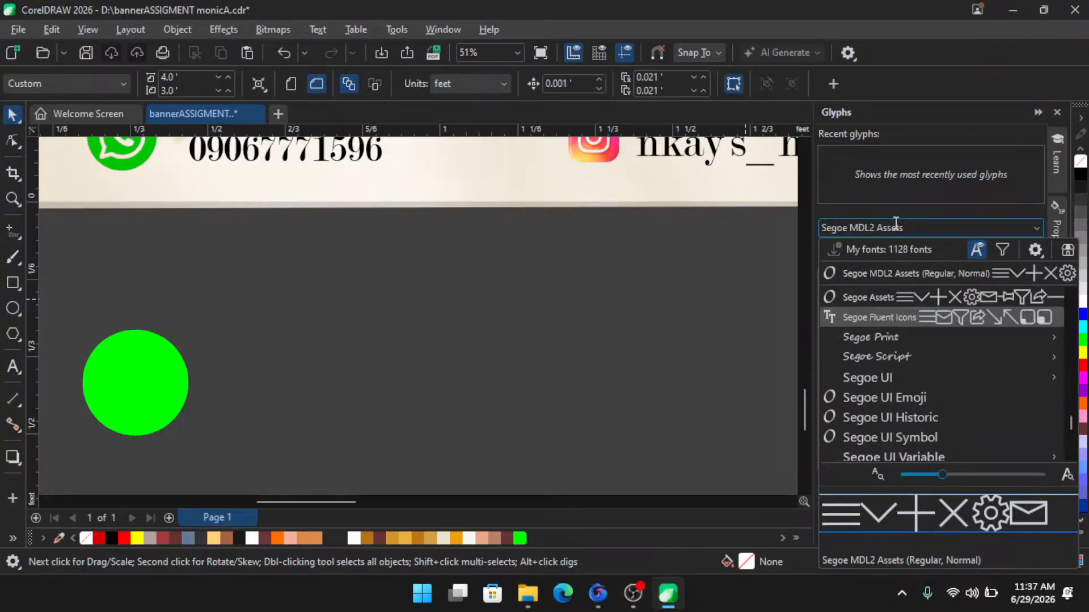
pyautogui.moveTo(905, 225); pyautogui.dragTo(792, 232)
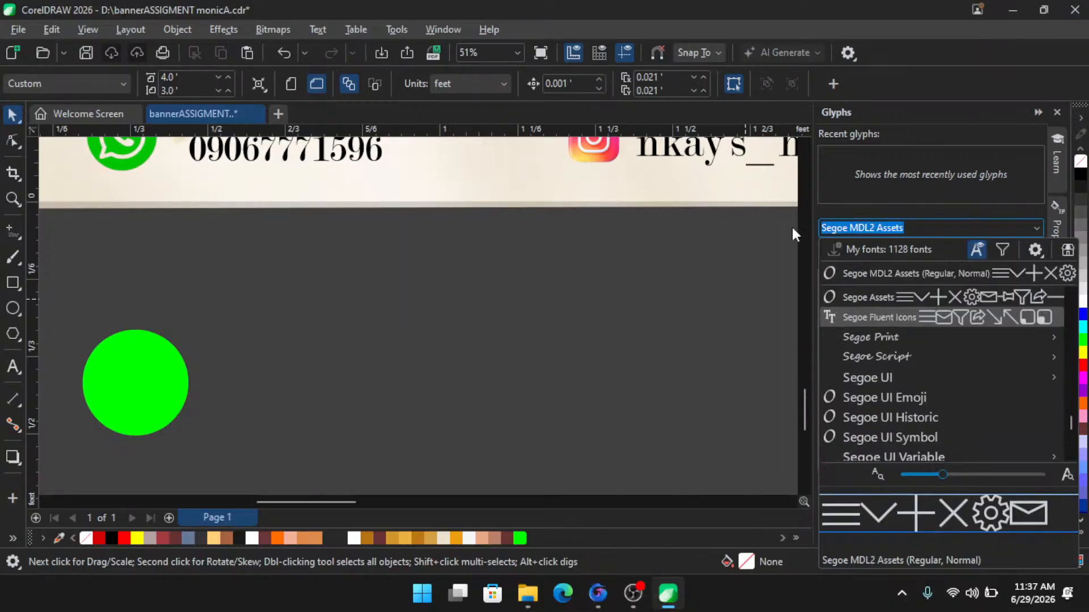
pyautogui.write('m')
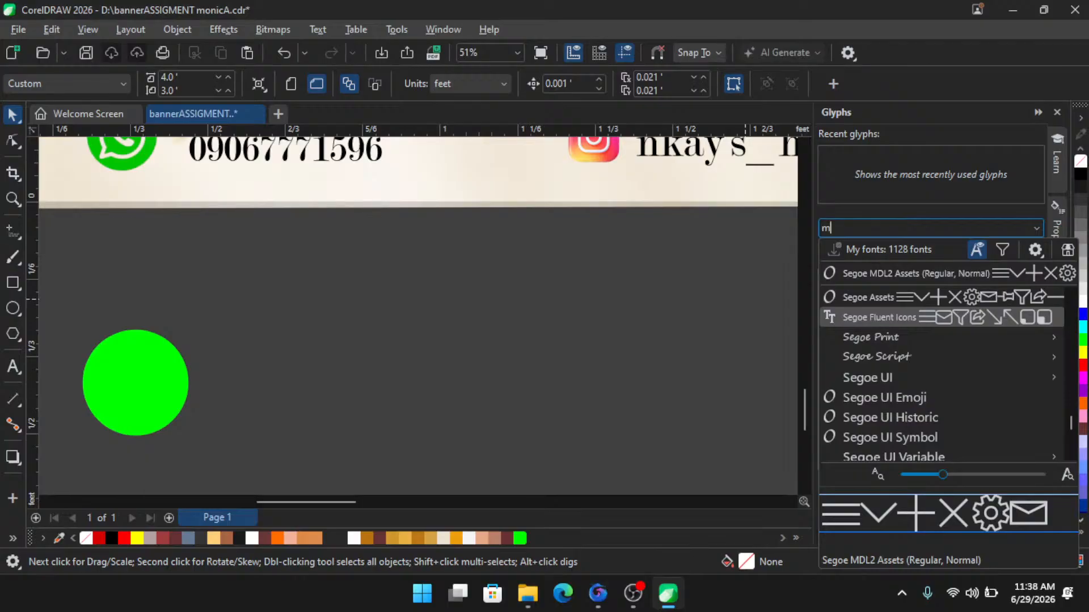
pyautogui.write('a')
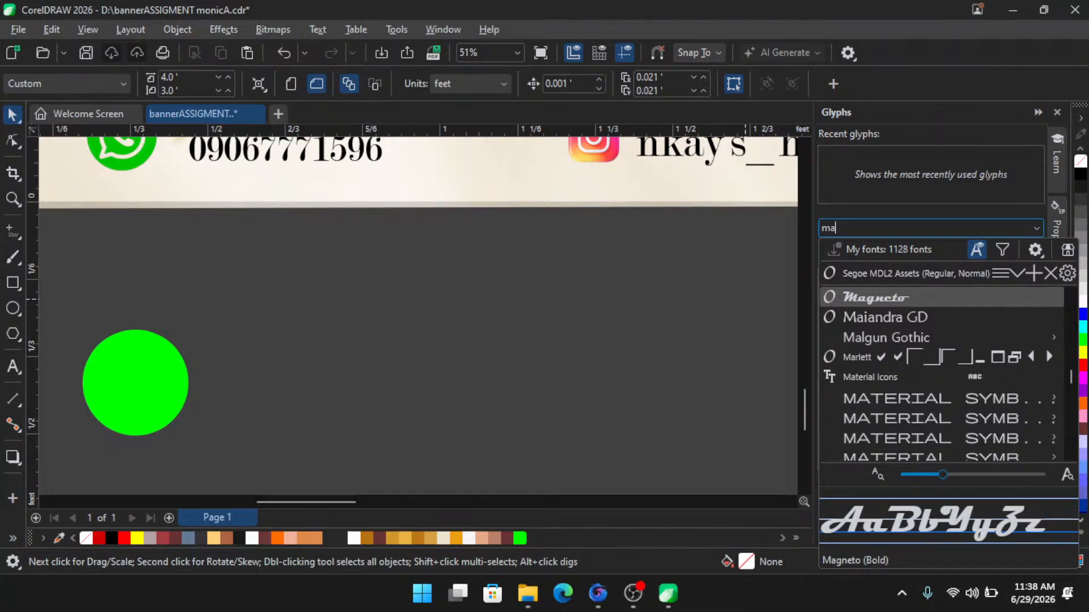
pyautogui.press('super')
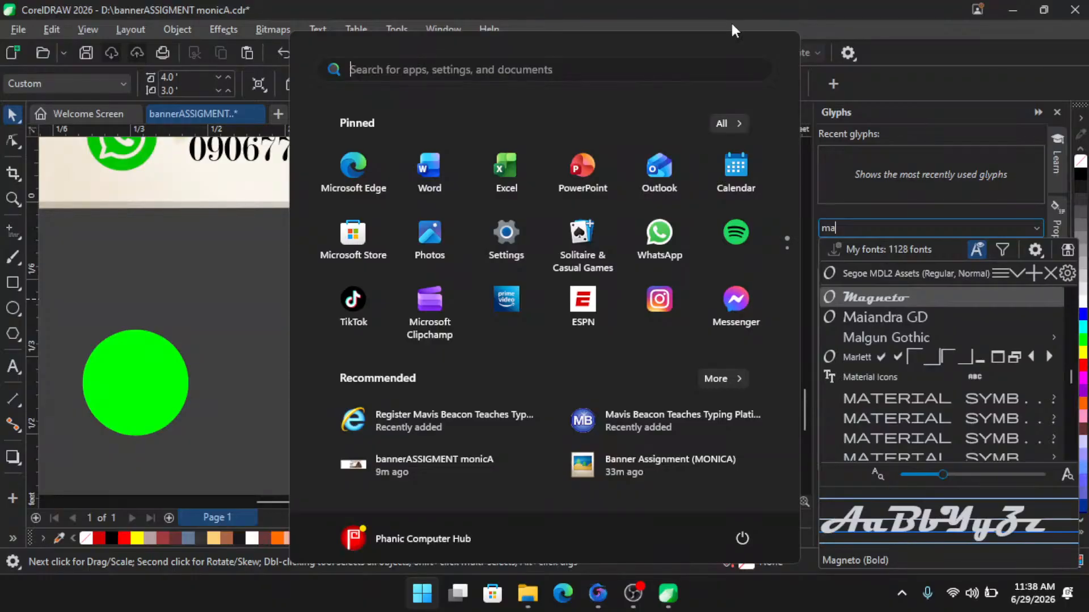
pyautogui.click(729, 123)
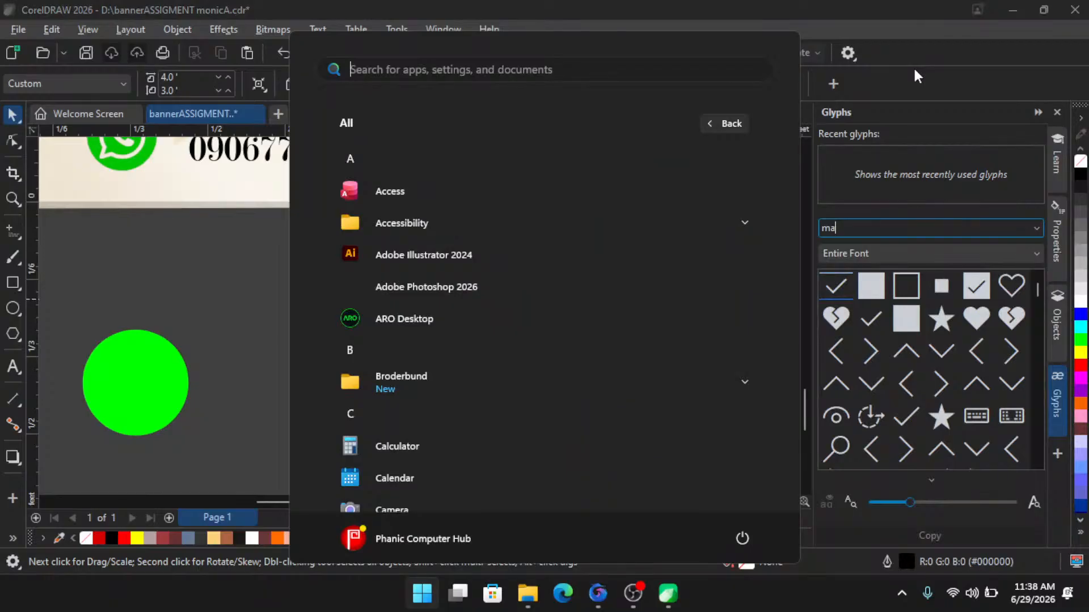
pyautogui.press('Escape')
# - Set the Glyphs docker font to Material Icons and browse through its icon glyphs
pyautogui.write('terial Icons')
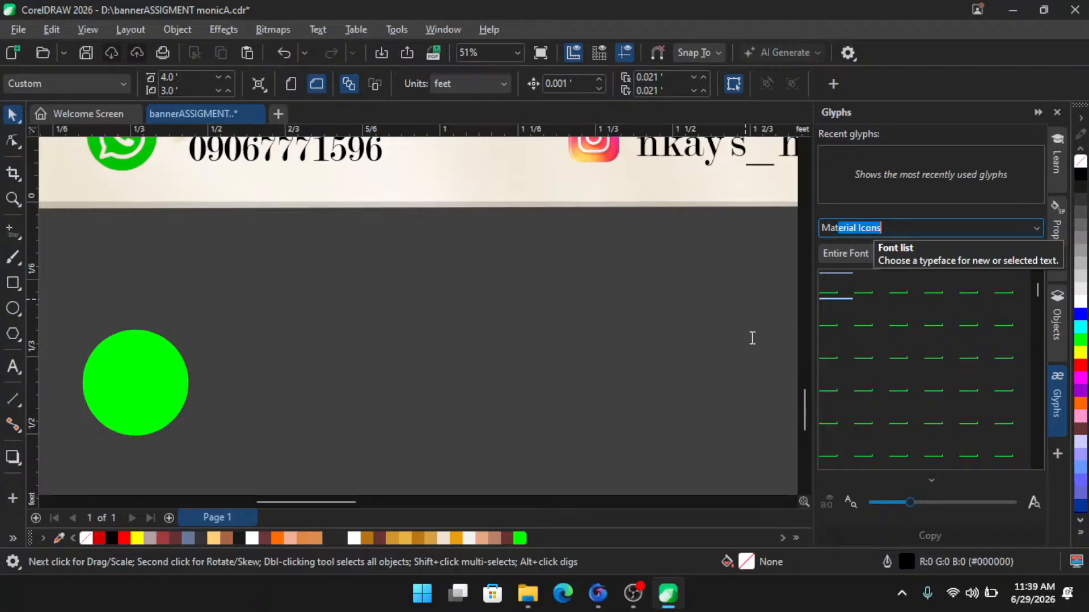
pyautogui.press('Return')
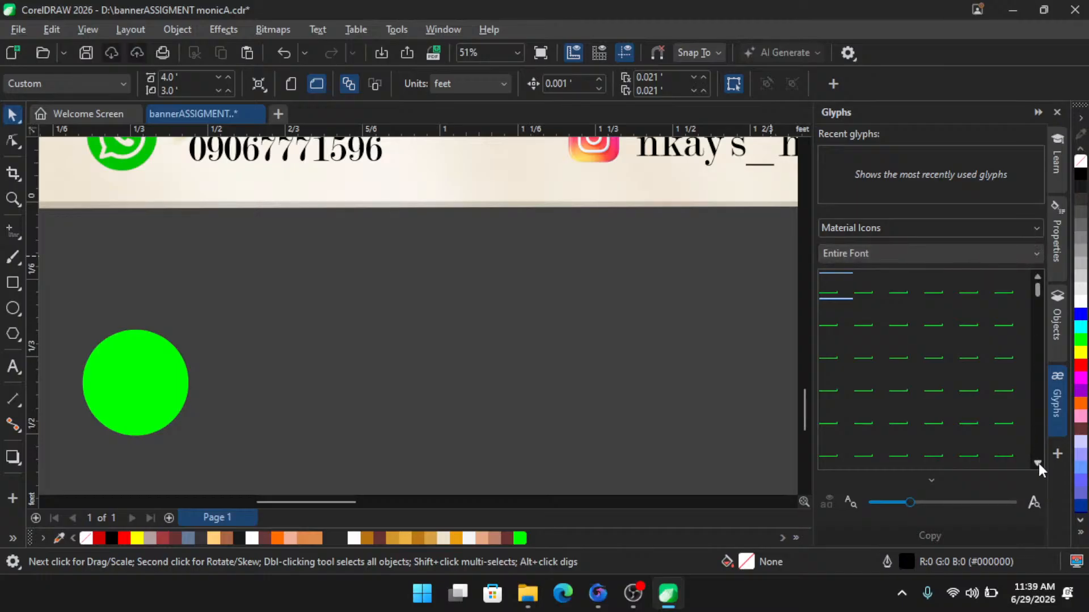
pyautogui.click(1039, 464)
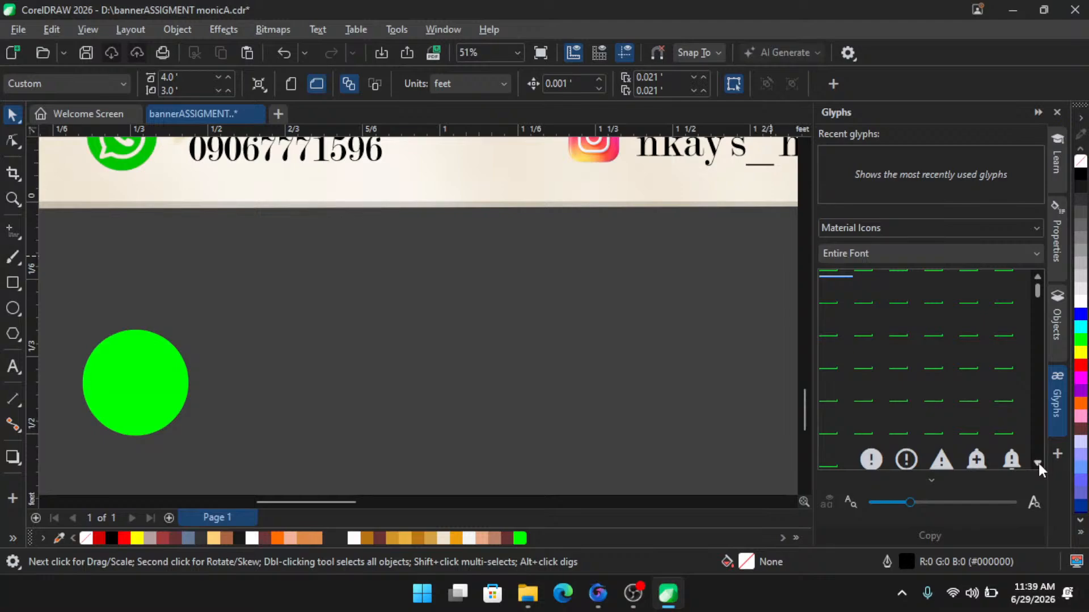
pyautogui.click(1038, 464)
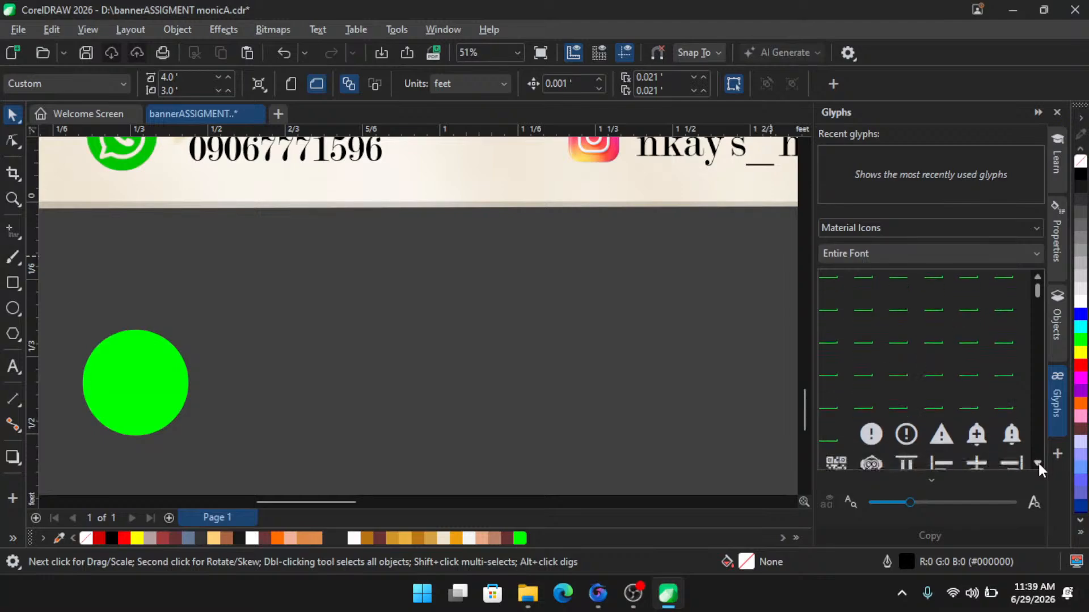
pyautogui.click(1039, 464)
pyautogui.click(1039, 464)
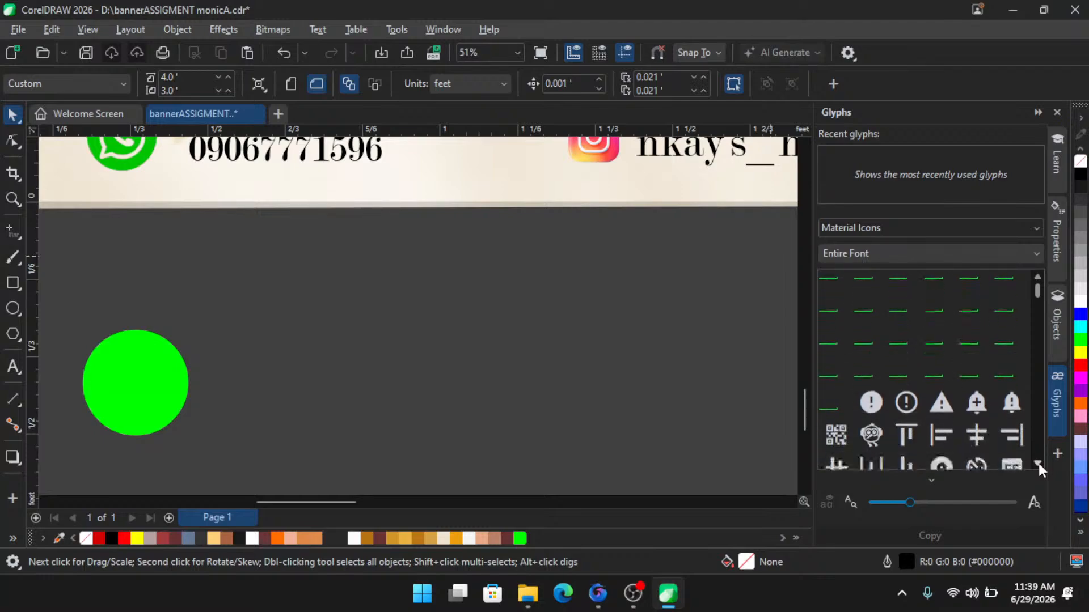
pyautogui.click(1039, 464)
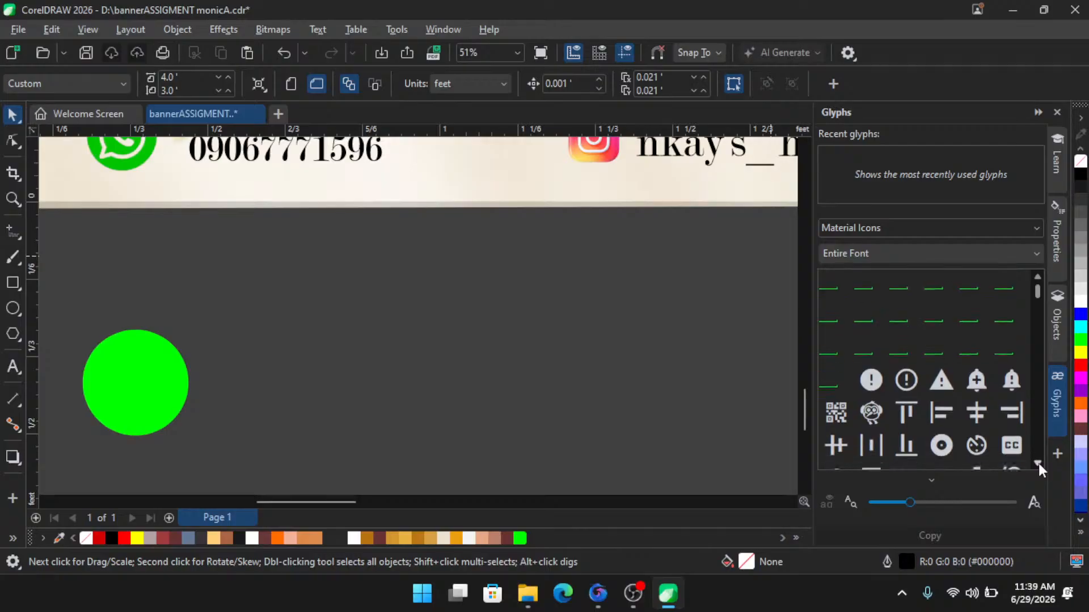
pyautogui.click(1039, 464)
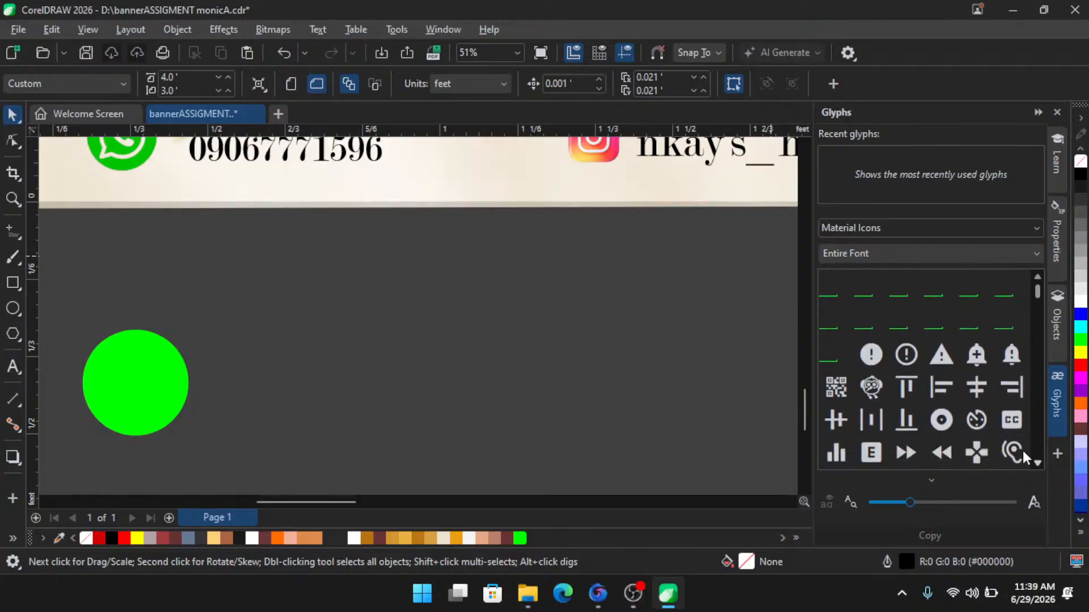
pyautogui.scroll(-1, 977, 420)
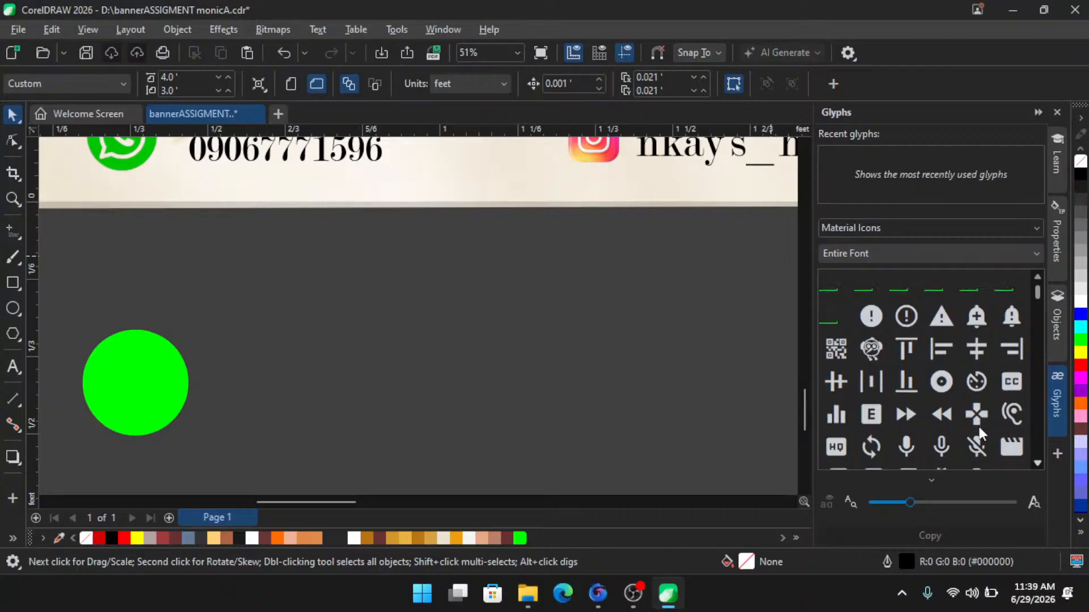
pyautogui.scroll(-1, 981, 424)
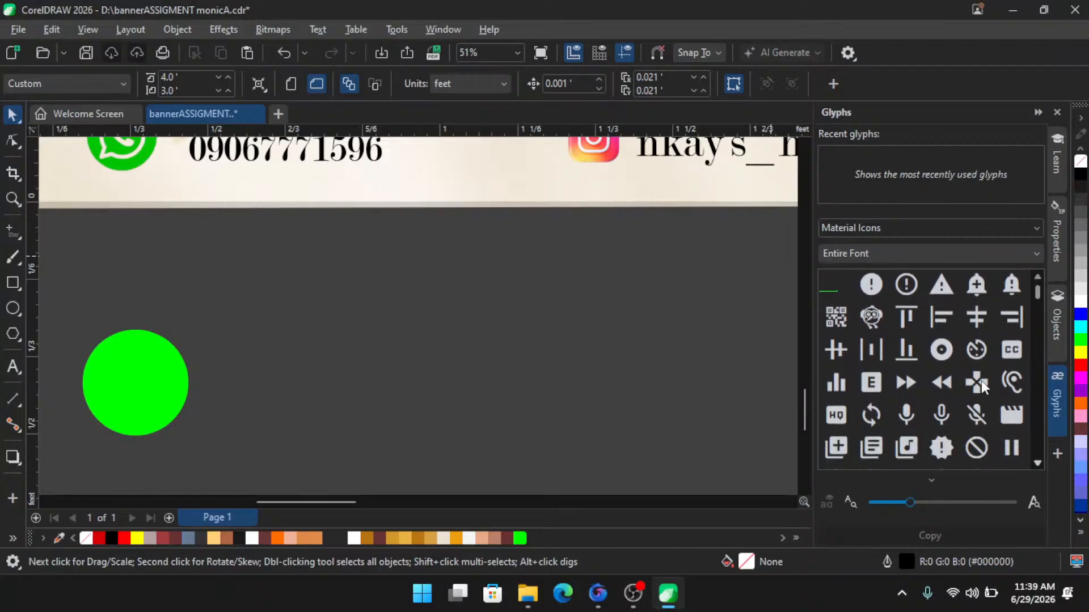
pyautogui.scroll(-1, 976, 352)
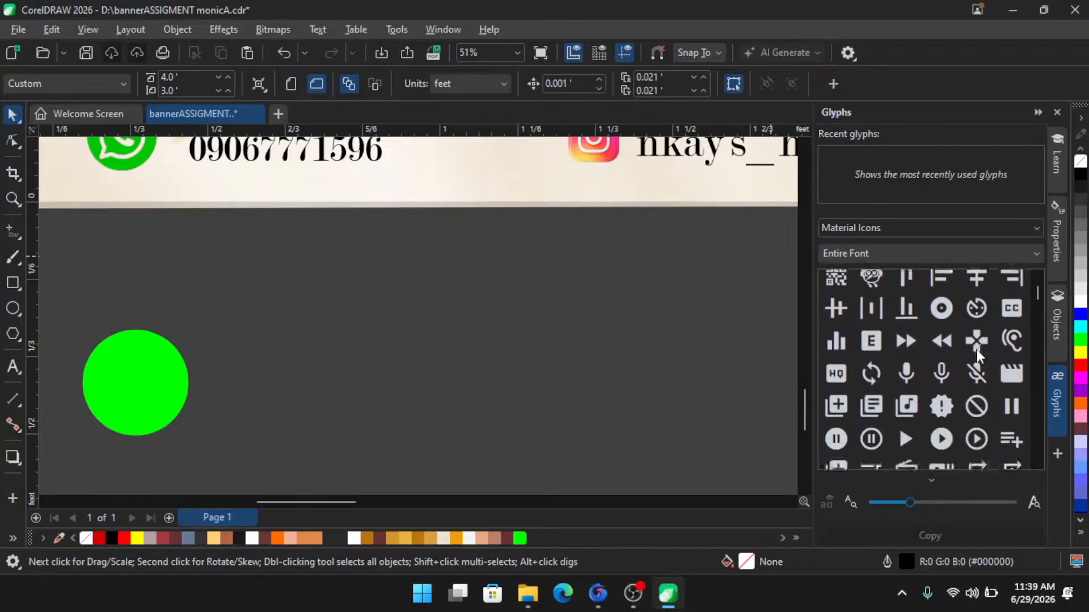
pyautogui.scroll(-1, 977, 350)
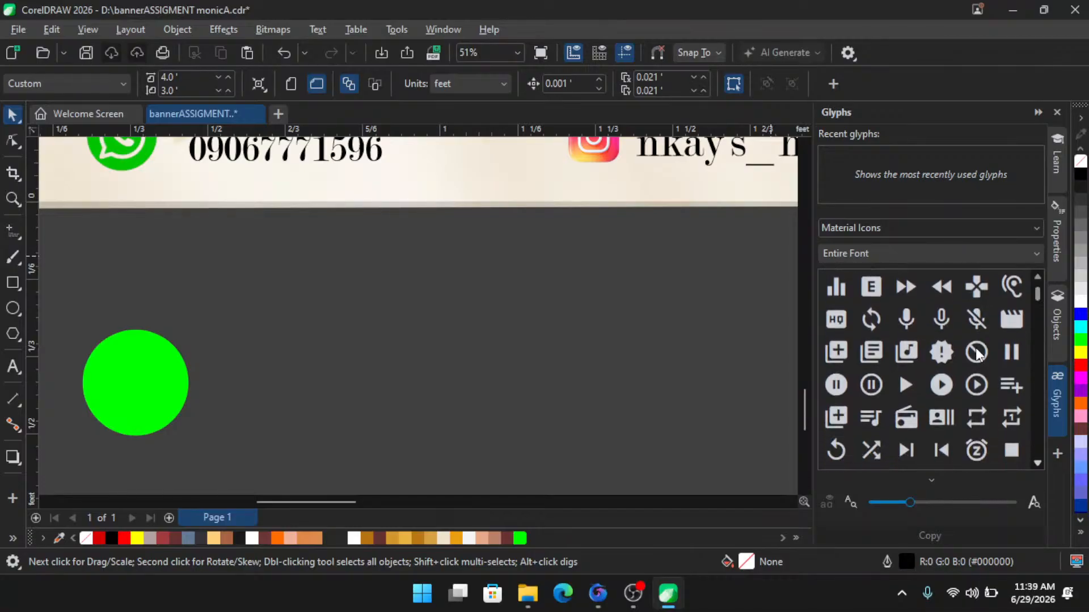
pyautogui.scroll(-1, 977, 355)
pyautogui.scroll(-1, 977, 354)
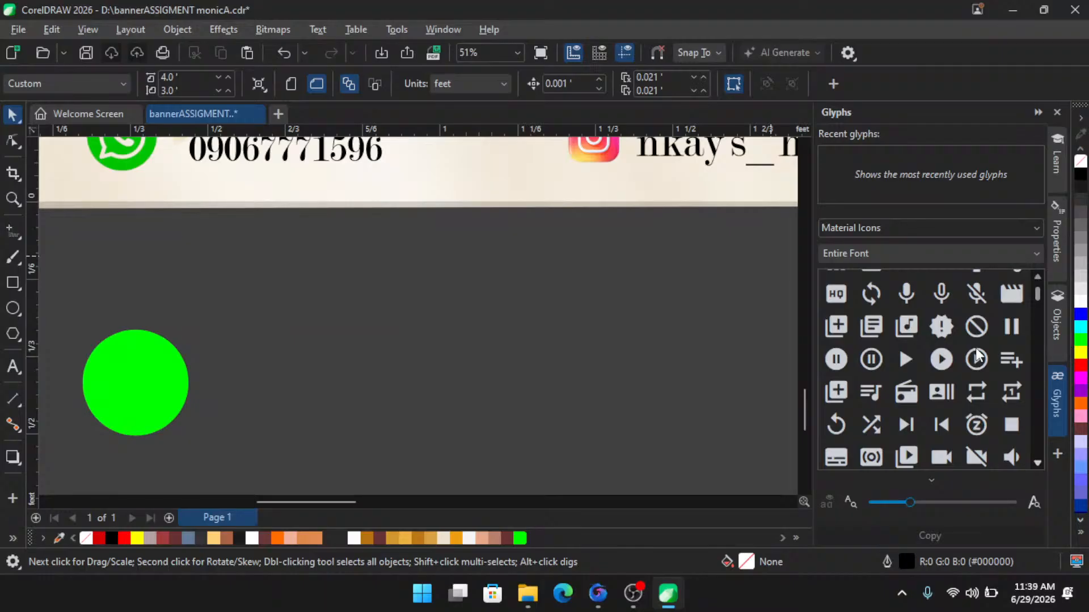
pyautogui.scroll(-1, 976, 348)
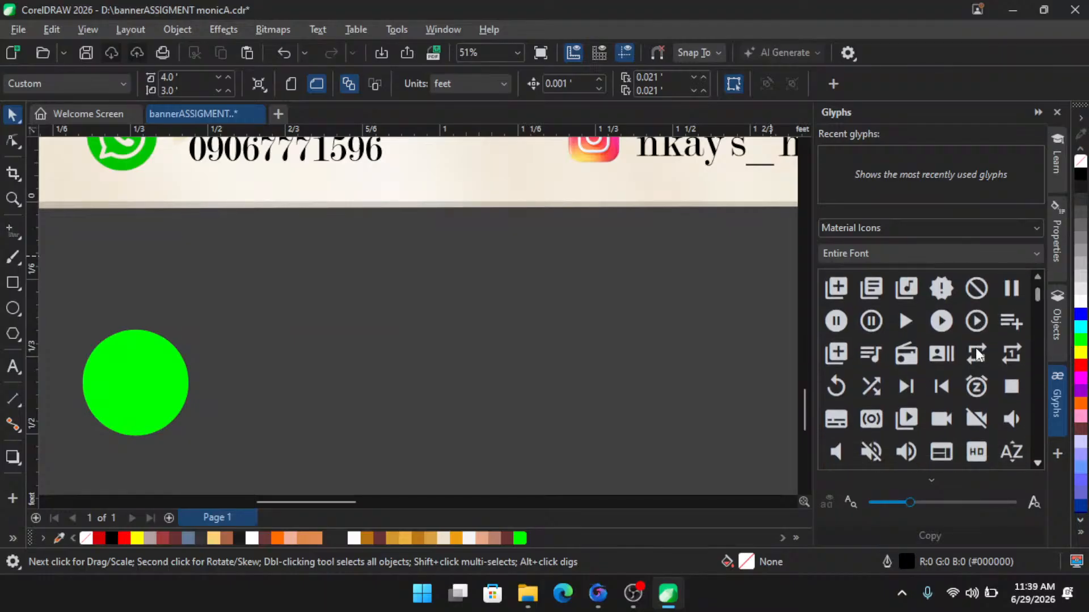
pyautogui.click(1037, 273)
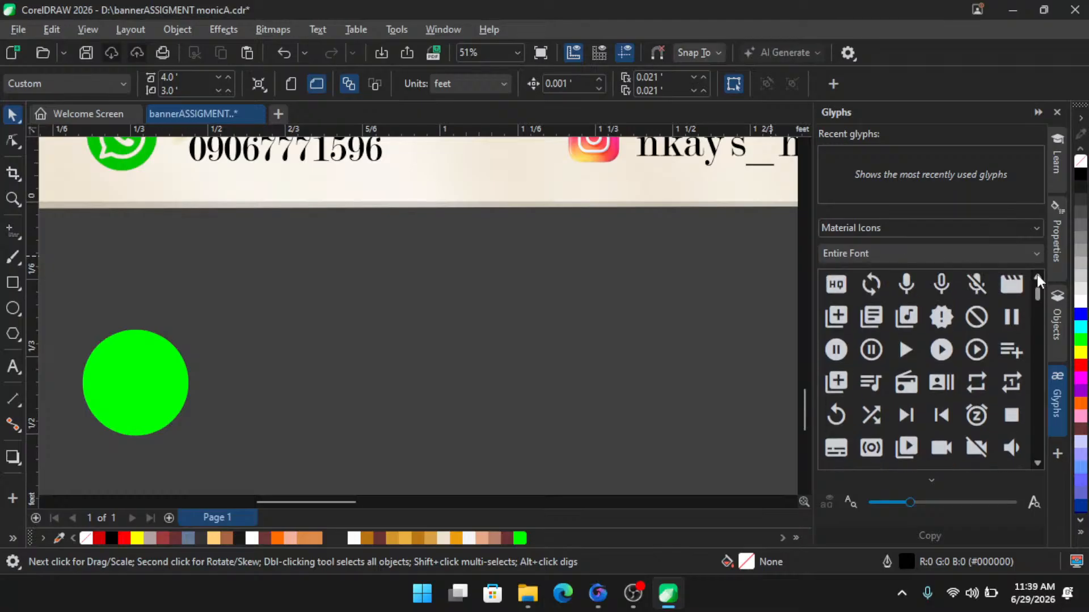
pyautogui.click(1036, 273)
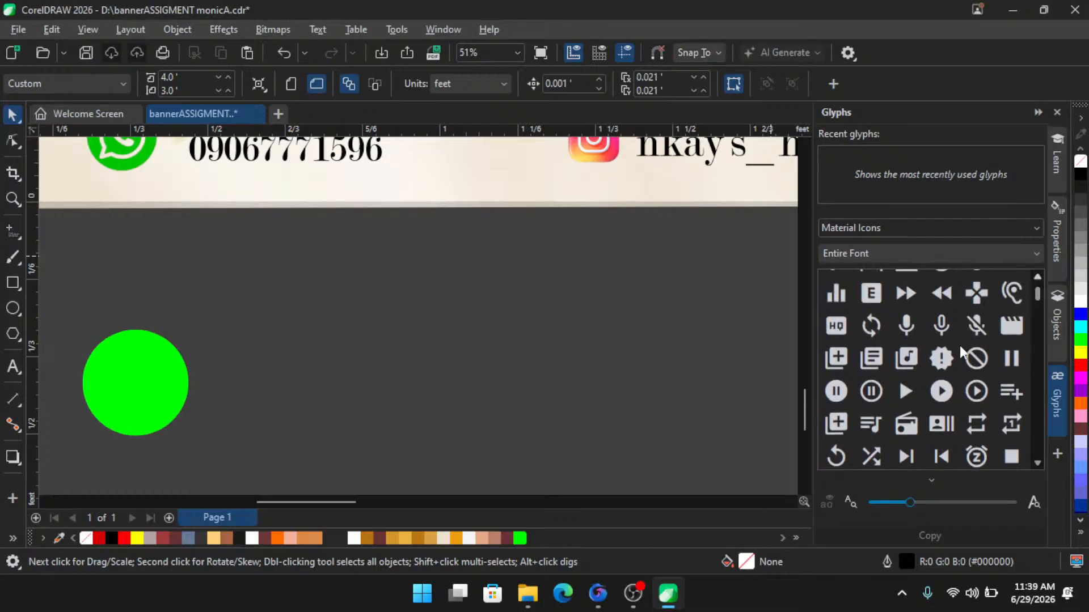
pyautogui.scroll(1, 911, 328)
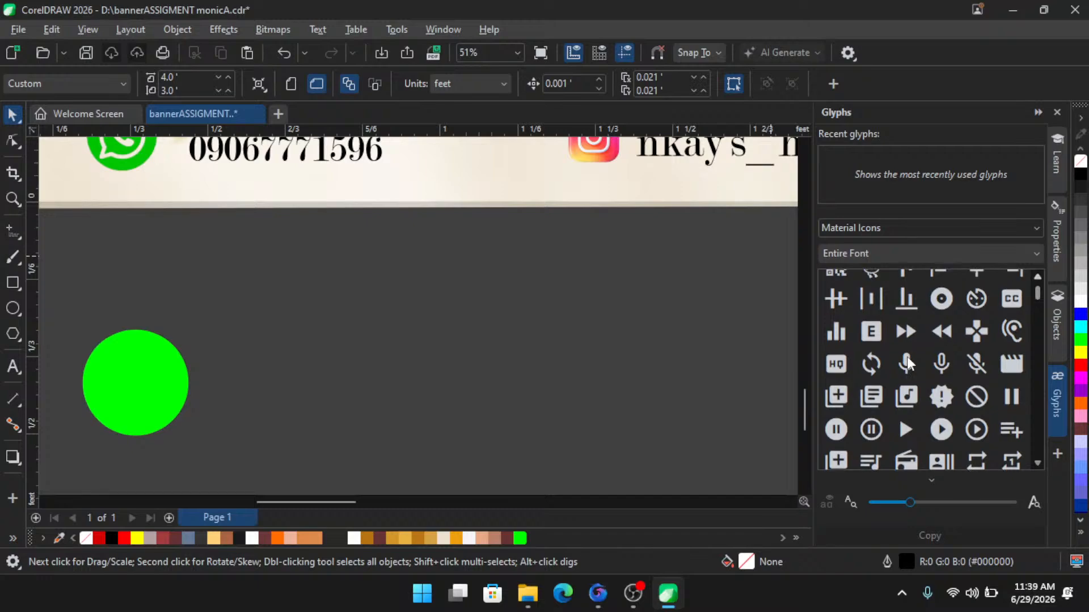
pyautogui.scroll(2, 908, 357)
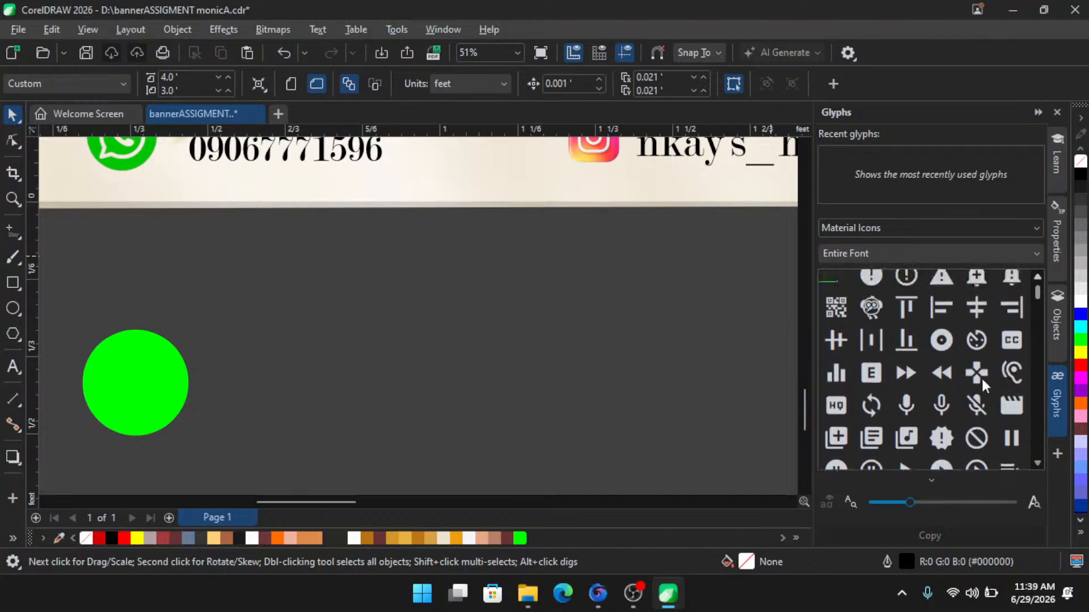
# - Insert a four-way pad glyph and a QR code glyph from Material Icons onto the canvas beside the circle
pyautogui.moveTo(980, 376); pyautogui.dragTo(418, 373)
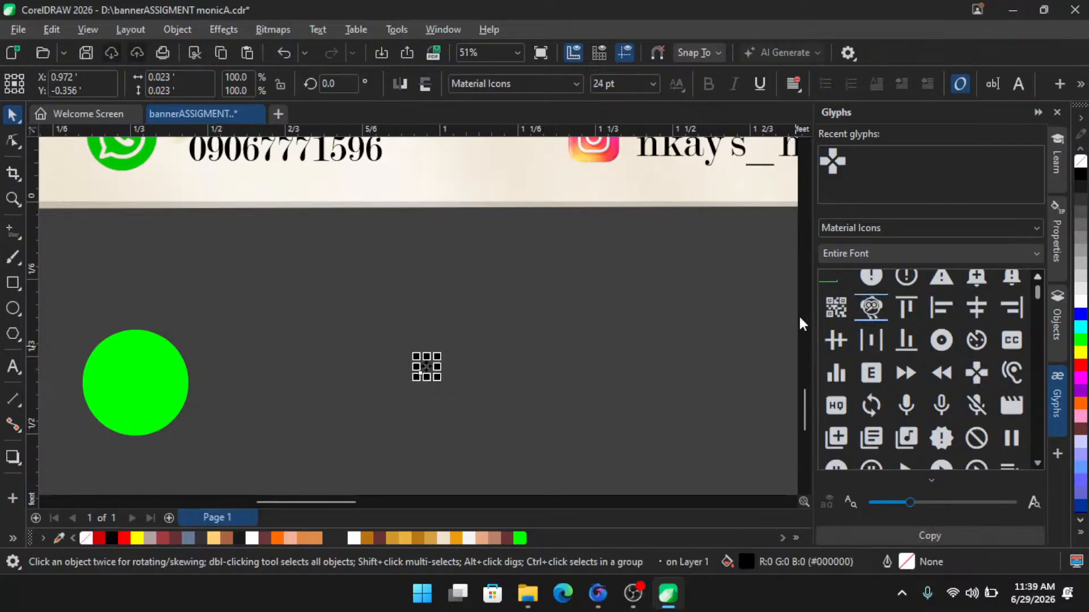
pyautogui.scroll(1, 460, 368)
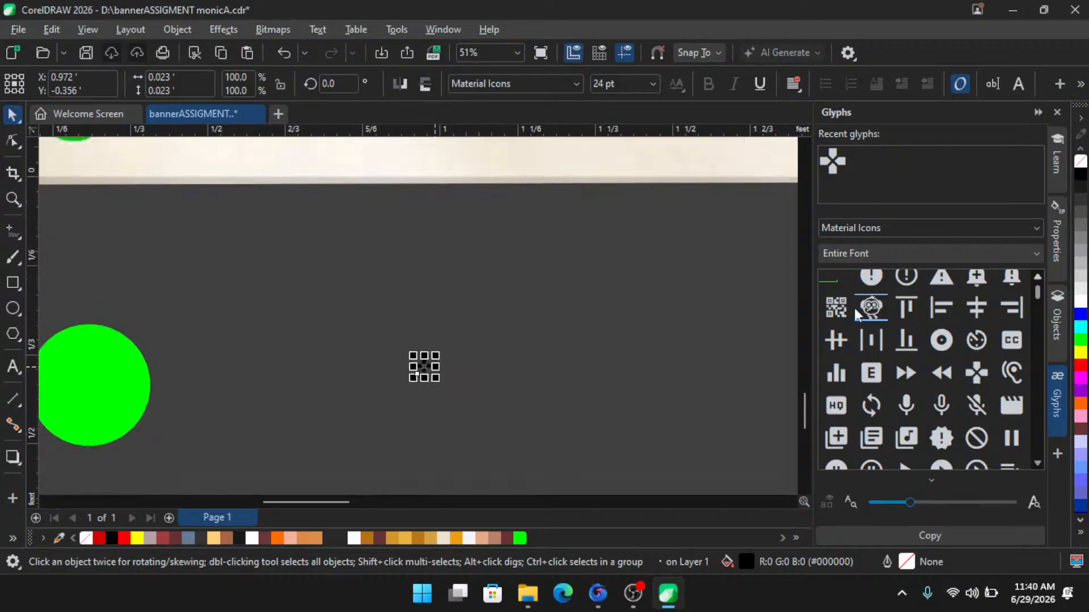
pyautogui.moveTo(565, 365); pyautogui.dragTo(501, 368)
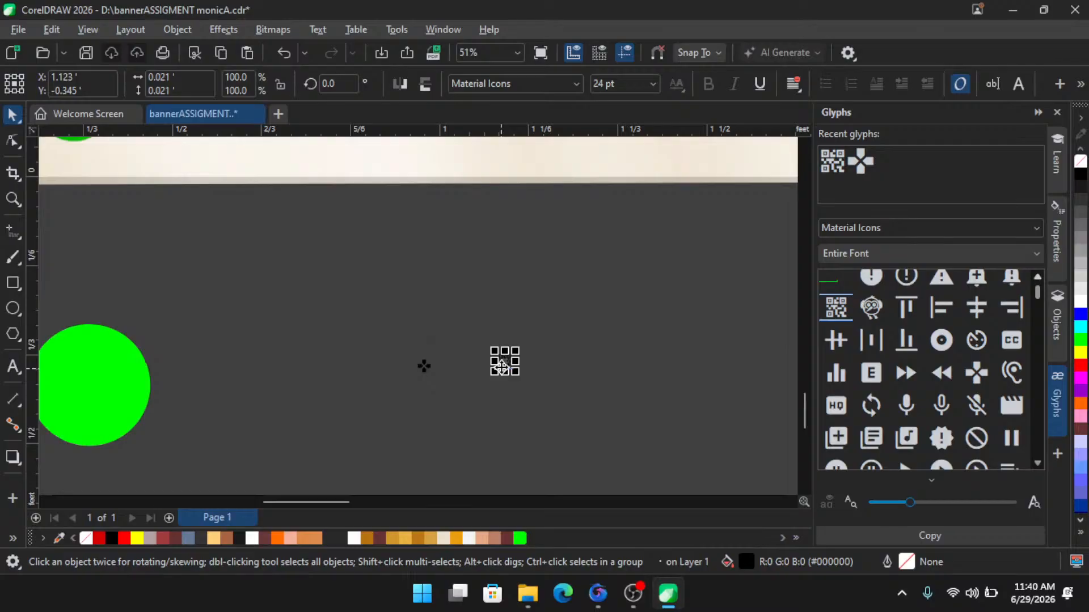
pyautogui.scroll(1, 501, 367)
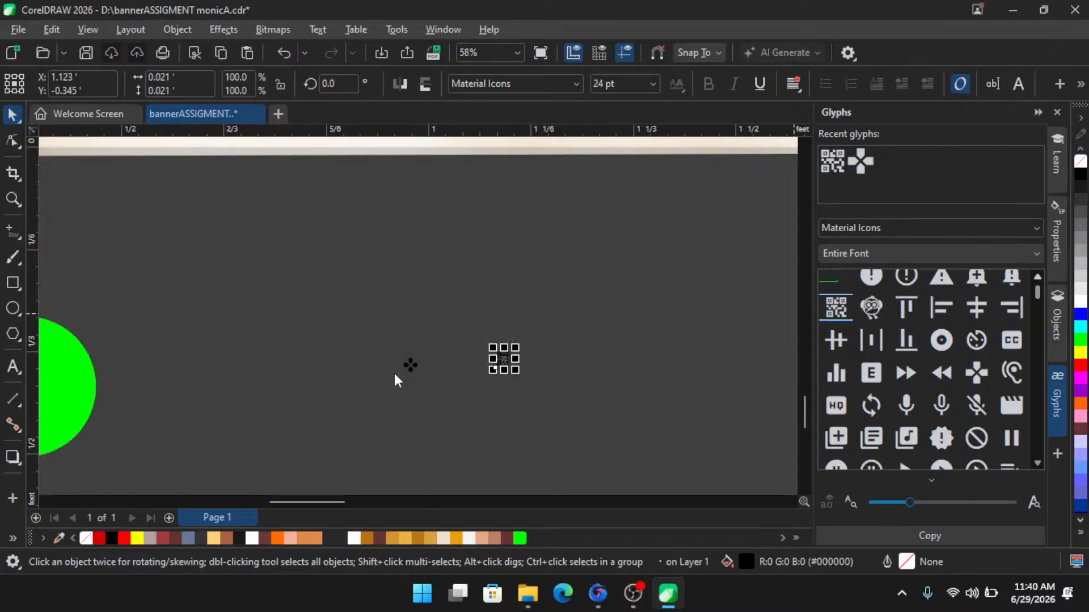
# - Insert the owl glyph from Material Icons onto the canvas beside the other two glyphs
pyautogui.press('Right')
pyautogui.press('Return')
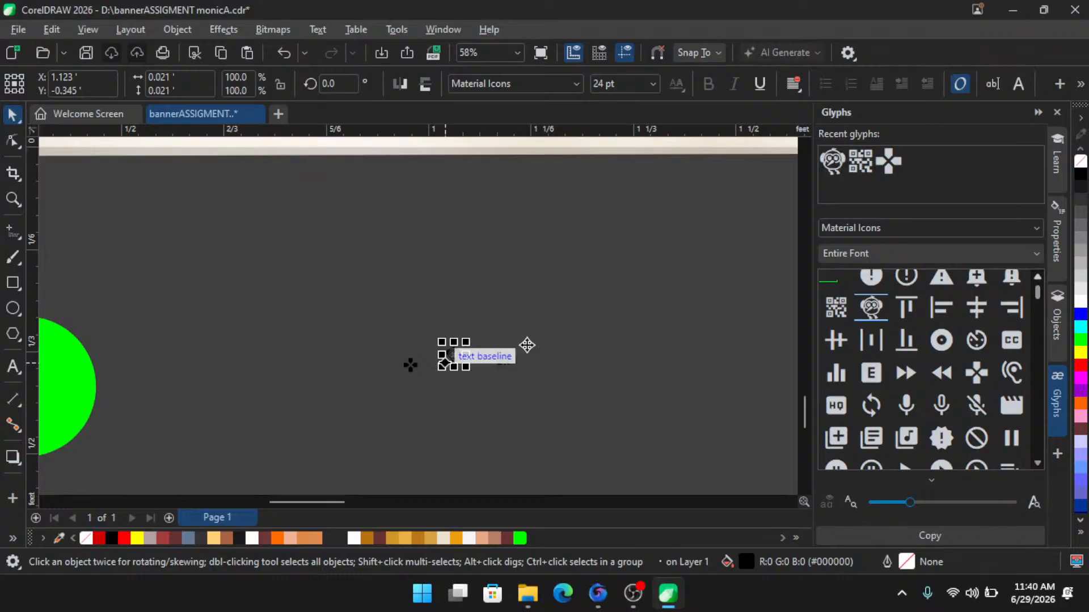
pyautogui.scroll(4, 493, 418)
pyautogui.click(615, 270)
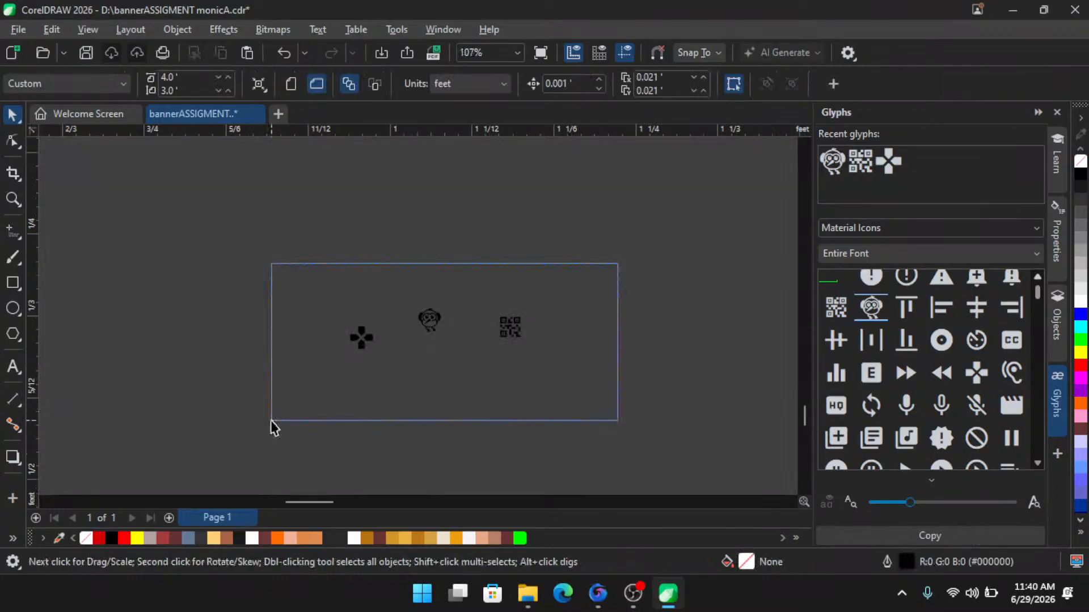
# - Select all three glyphs and align their centres on one horizontal line
pyautogui.hotkey('ctrl', 'a')
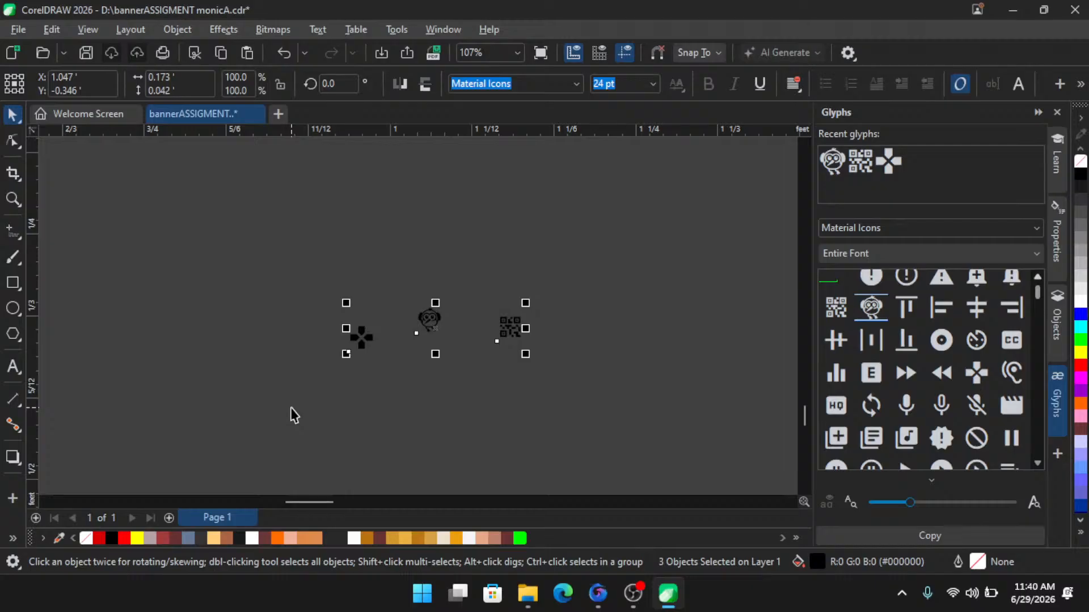
pyautogui.scroll(5, 446, 336)
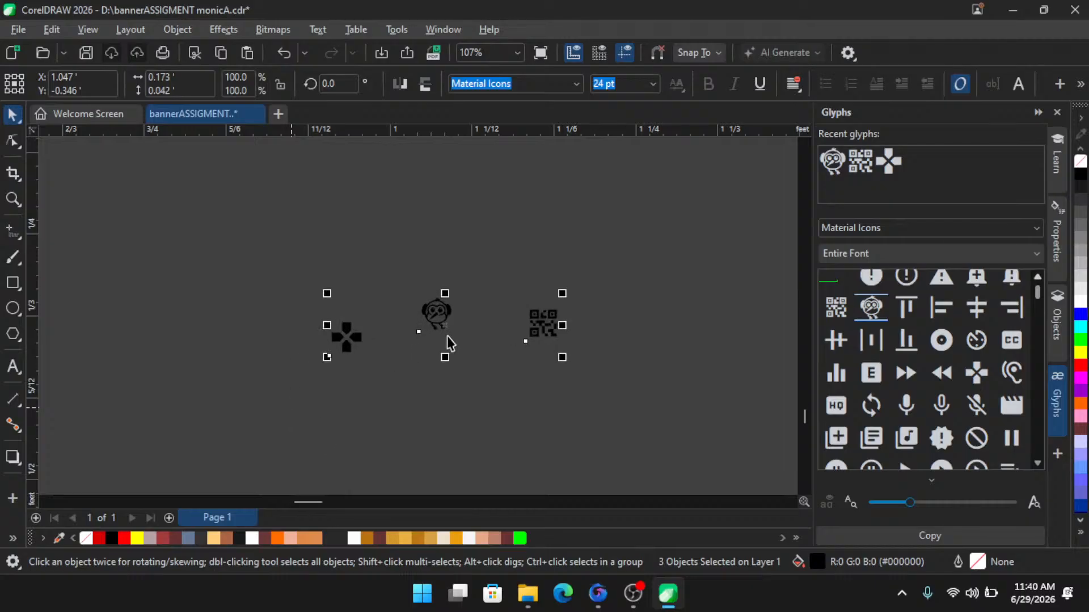
pyautogui.scroll(-2, 475, 349)
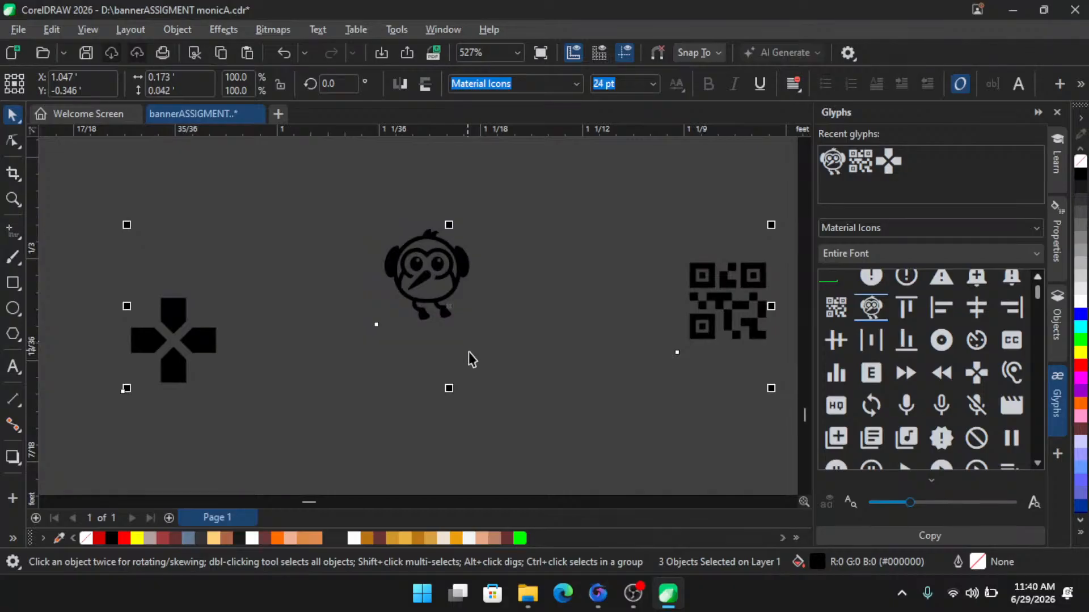
pyautogui.scroll(-1, 468, 353)
pyautogui.press('e')
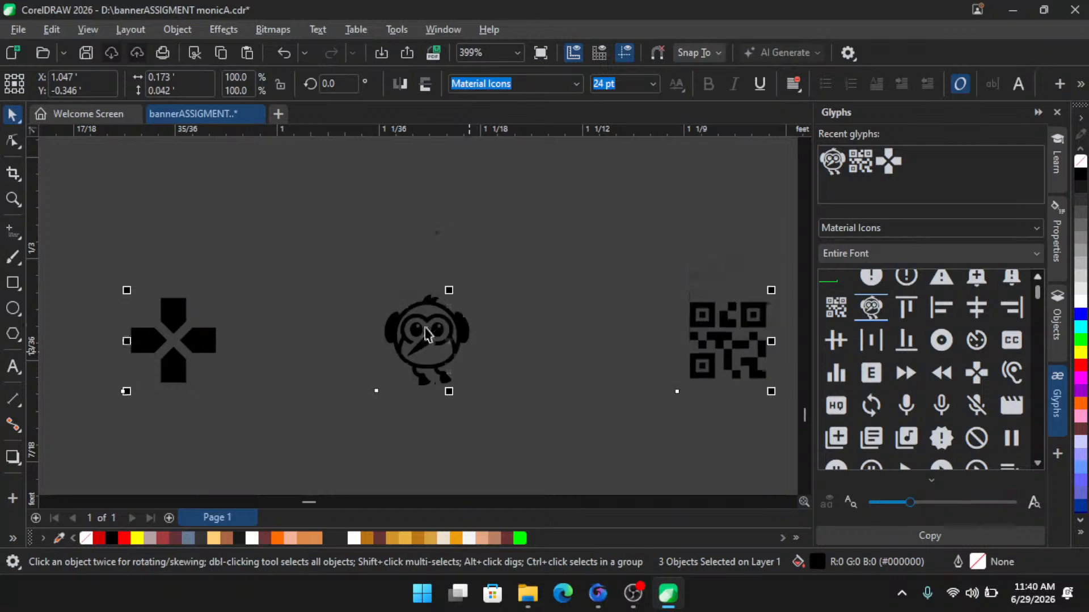
pyautogui.scroll(-1, 425, 331)
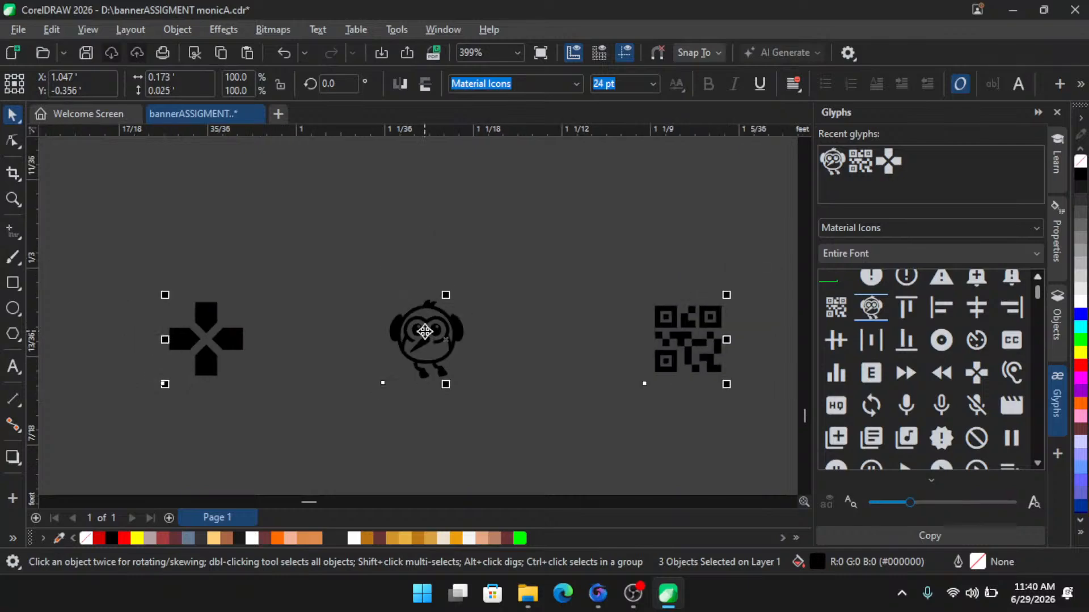
pyautogui.click(314, 230)
# - Turn on Alignment Guides and Dynamic Guides
pyautogui.click(80, 32)
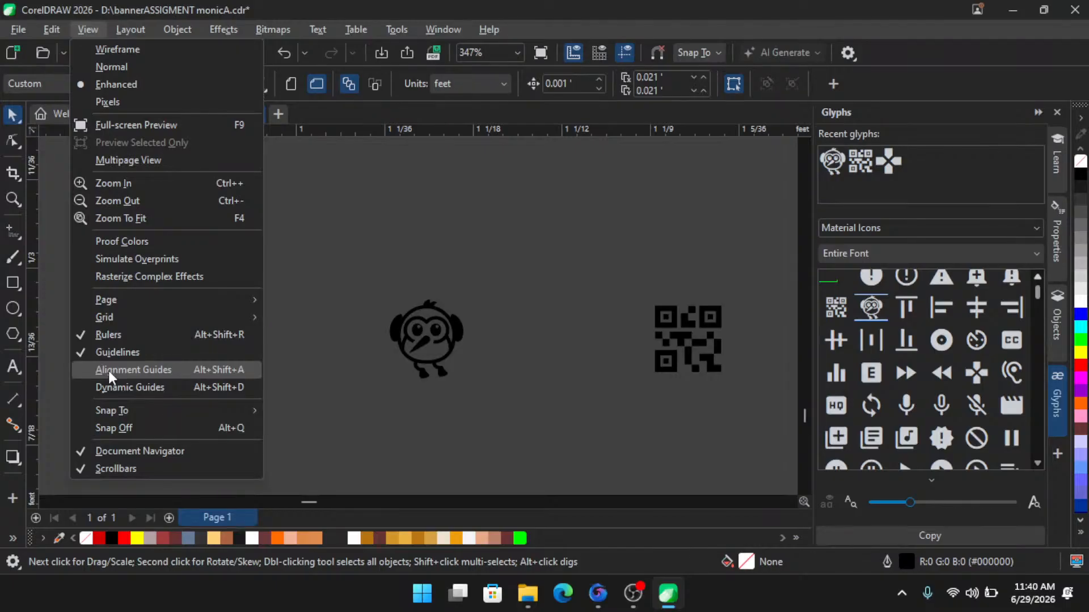
pyautogui.click(83, 369)
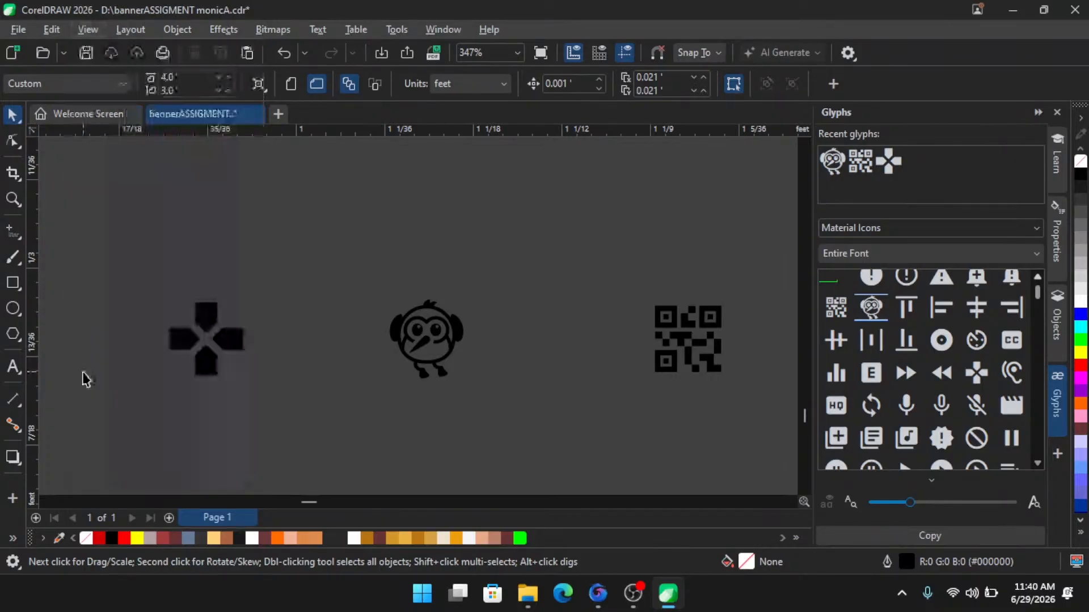
pyautogui.click(88, 29)
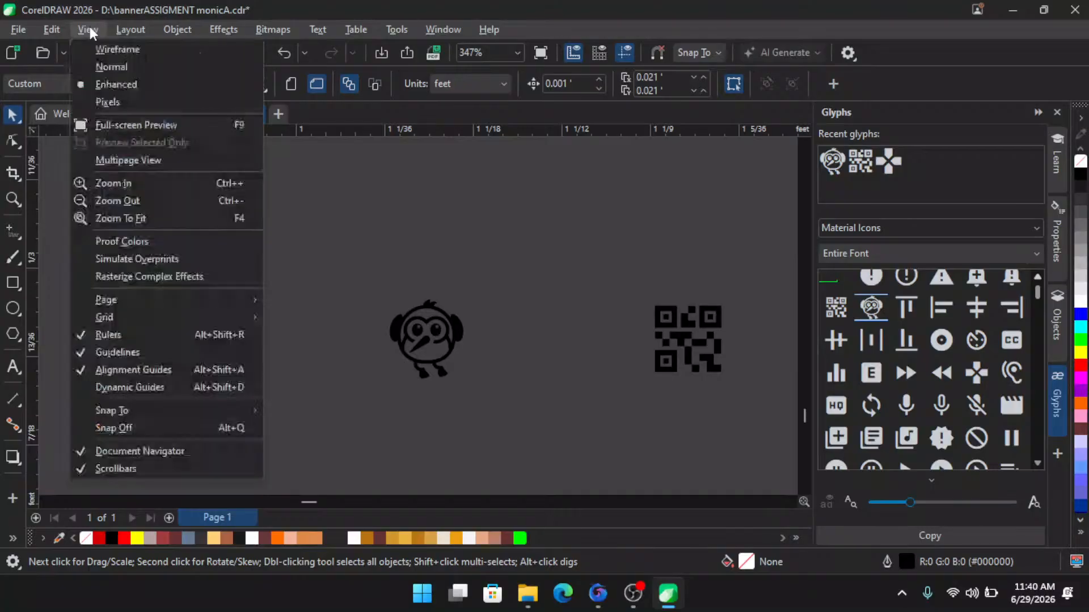
pyautogui.click(121, 387)
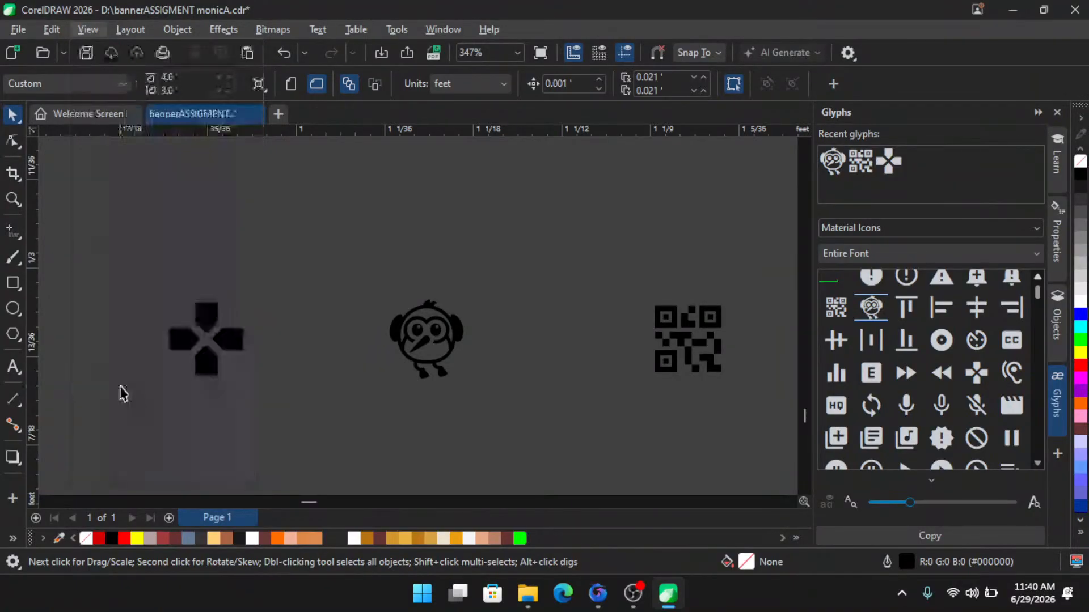
# - Move the four-way pad glyph closer to the owl glyph, keeping it aligned with the guides
pyautogui.scroll(-2, 369, 316)
pyautogui.scroll(1, 312, 357)
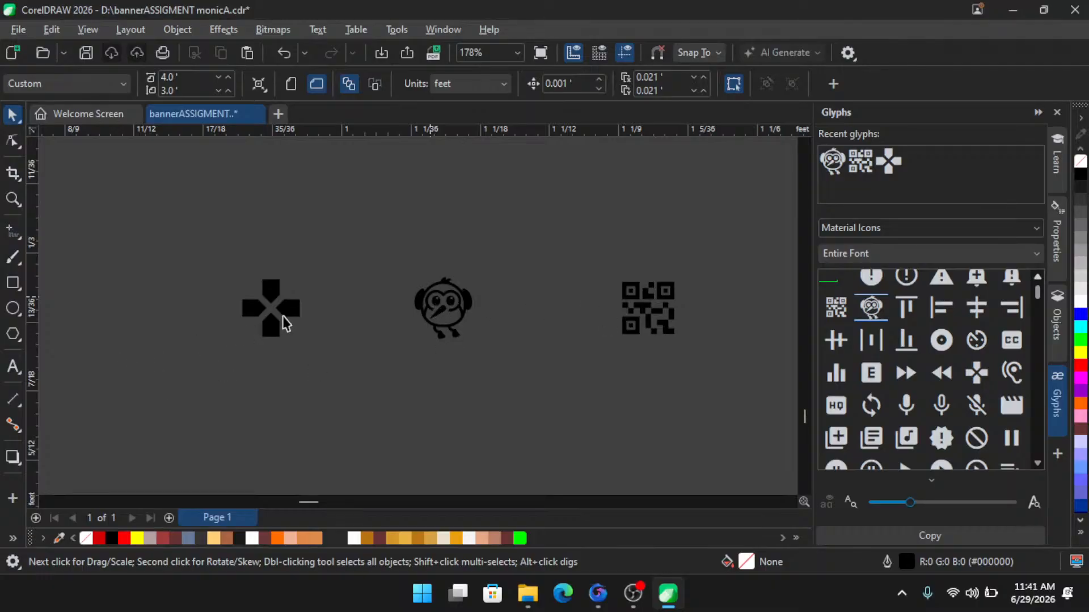
pyautogui.scroll(2, 310, 316)
pyautogui.moveTo(287, 312); pyautogui.dragTo(404, 316)
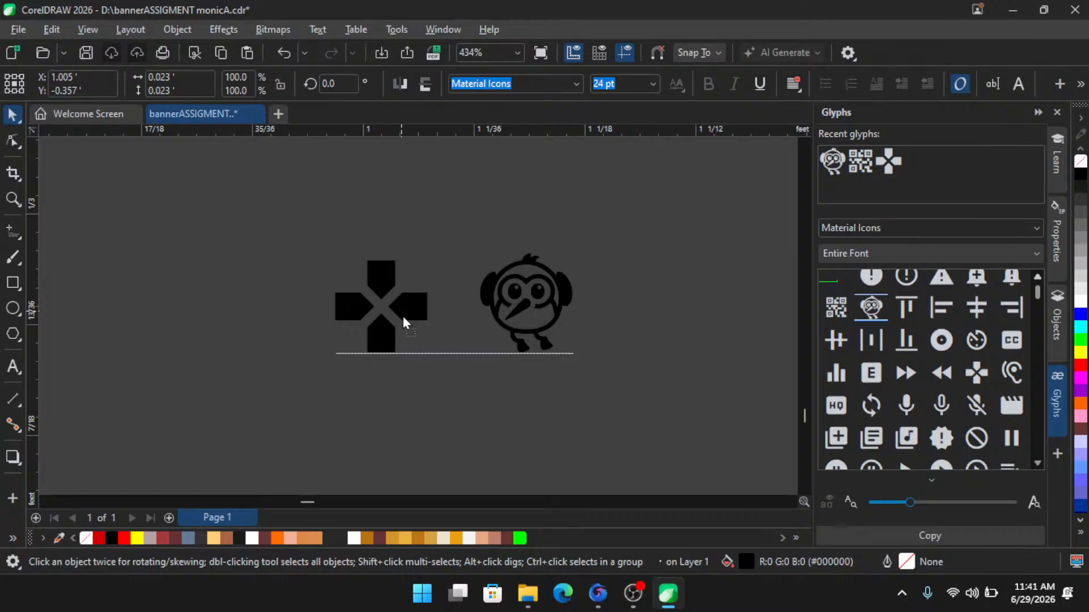
pyautogui.moveTo(404, 317); pyautogui.dragTo(403, 300)
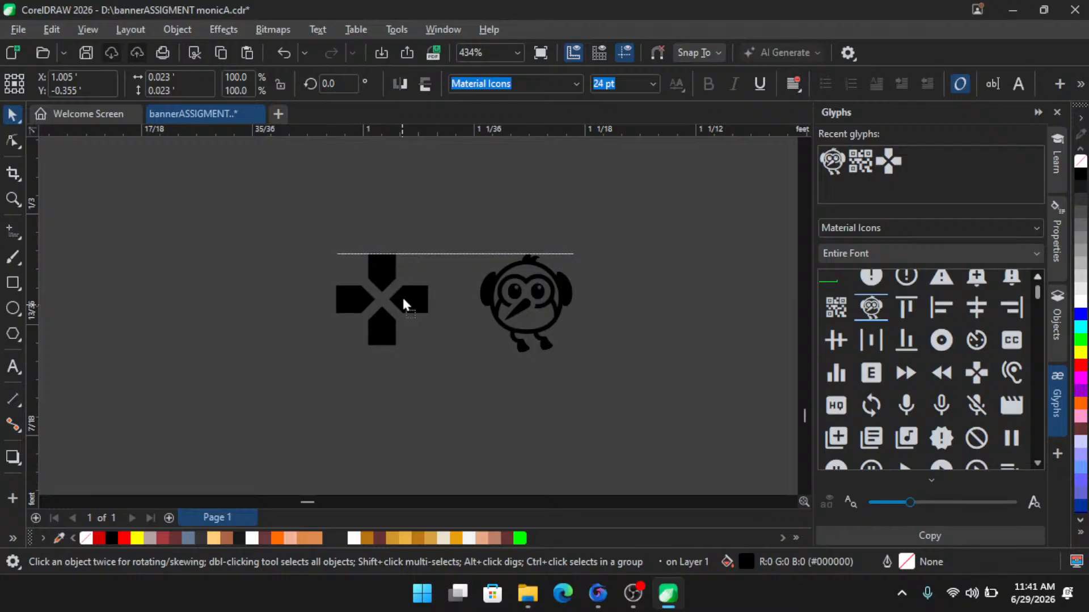
pyautogui.moveTo(403, 300); pyautogui.dragTo(407, 305)
# - Move the QR code glyph left so it sits just beside the owl glyph
pyautogui.scroll(-3, 368, 306)
pyautogui.scroll(2, 606, 325)
pyautogui.click(651, 298)
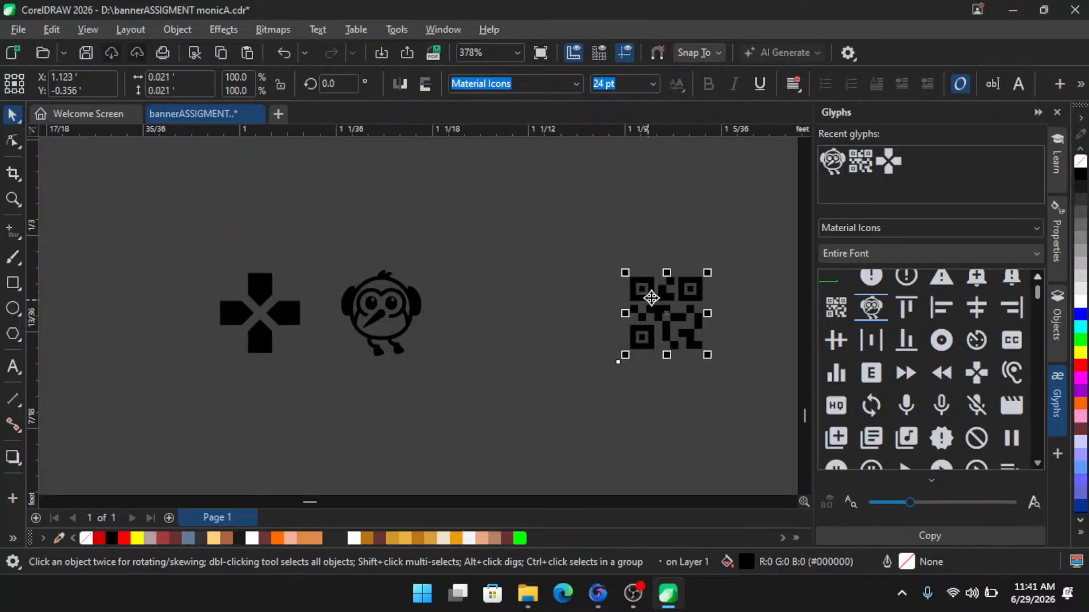
pyautogui.moveTo(651, 297); pyautogui.dragTo(479, 300)
pyautogui.click(576, 364)
# - Select the three glyphs together and scale them up to about 459%
pyautogui.scroll(-1, 448, 402)
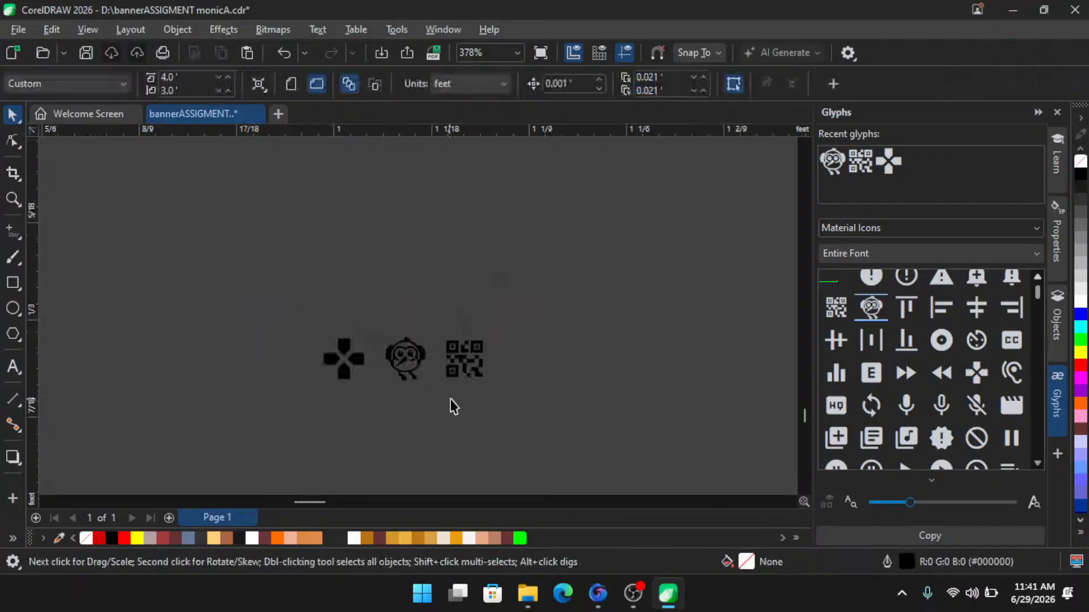
pyautogui.scroll(-3, 450, 399)
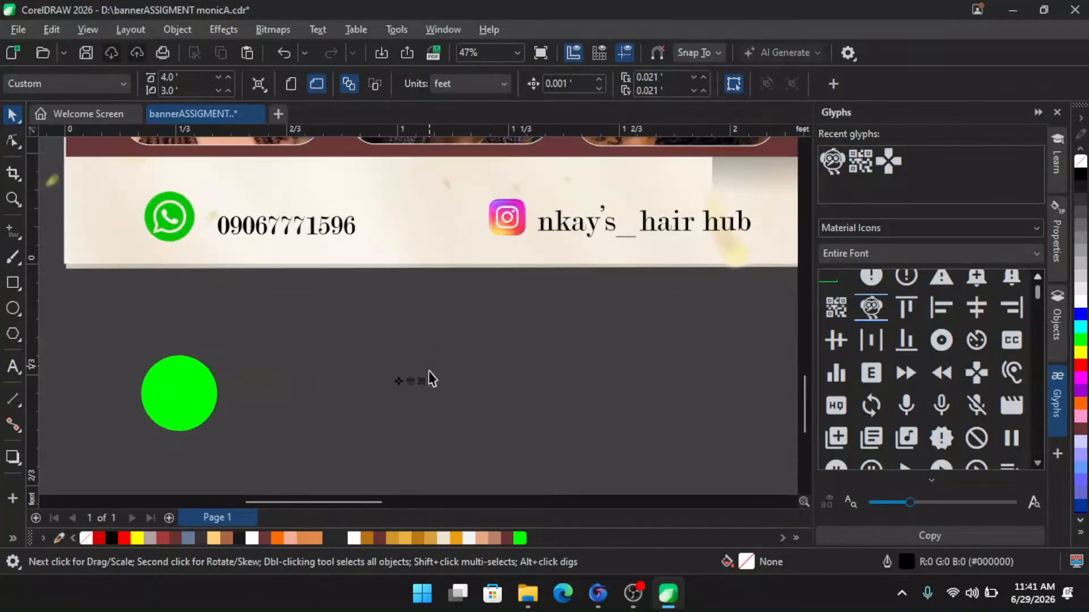
pyautogui.scroll(1, 448, 363)
pyautogui.moveTo(514, 304); pyautogui.dragTo(265, 424)
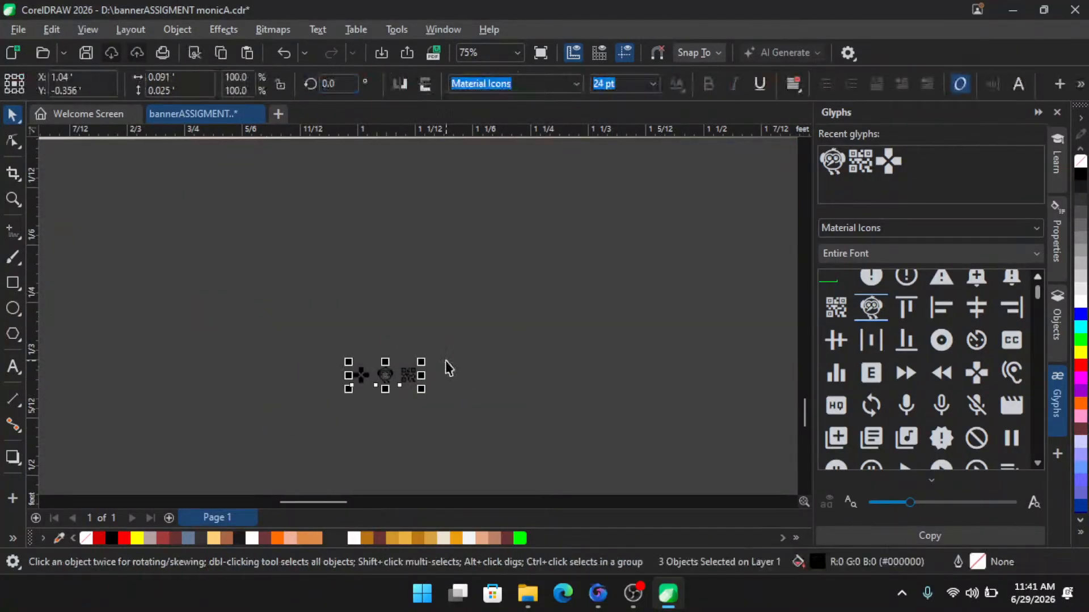
pyautogui.moveTo(421, 362); pyautogui.dragTo(612, 267)
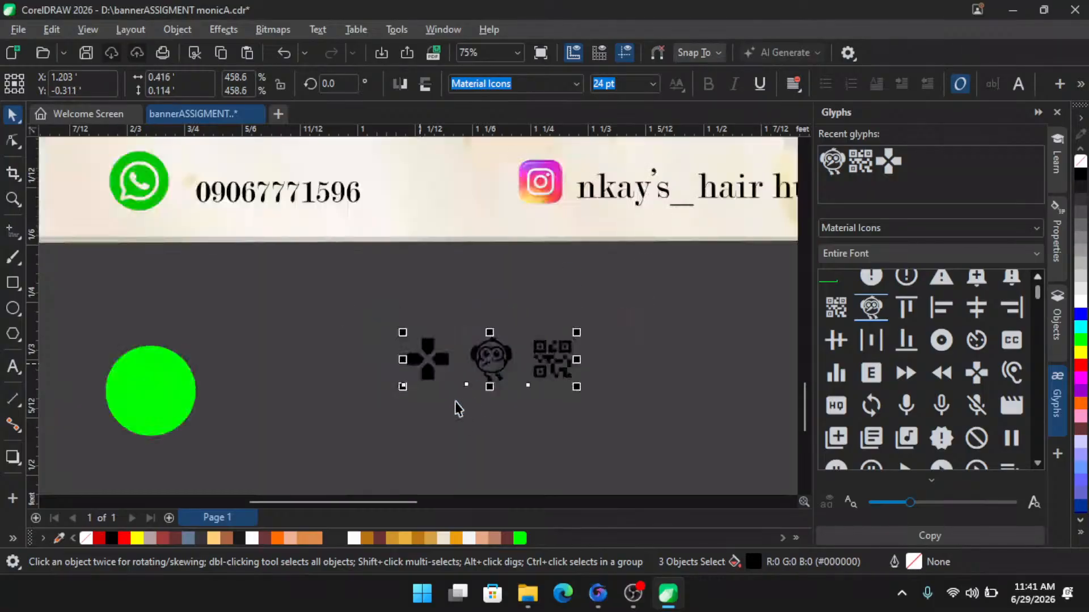
# - Inspect the enlarged glyphs and the contact strip icons at several zoom levels
pyautogui.scroll(2, 474, 299)
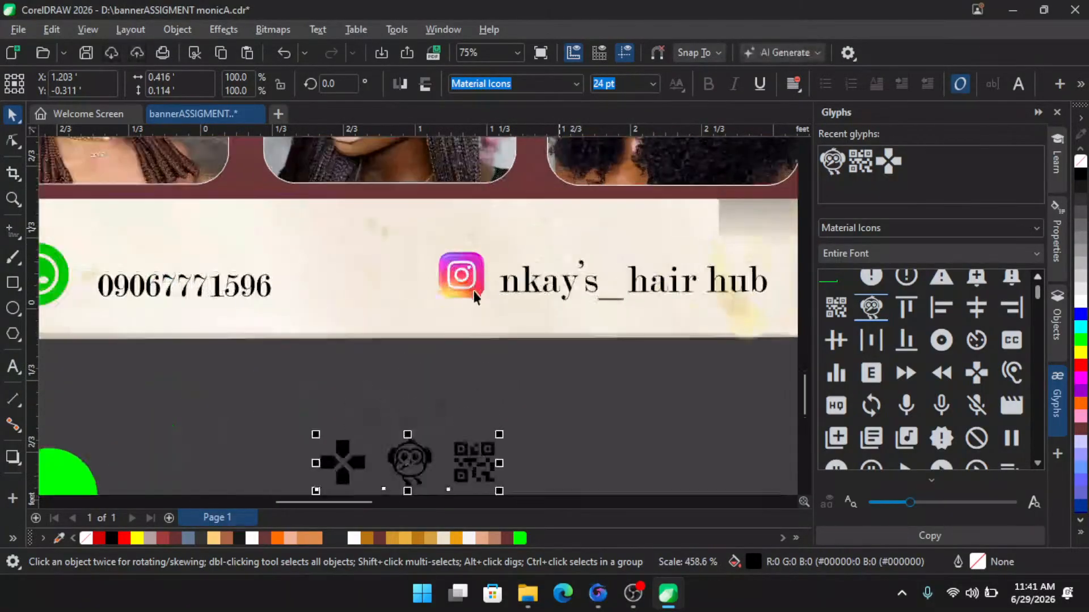
pyautogui.scroll(1, 486, 270)
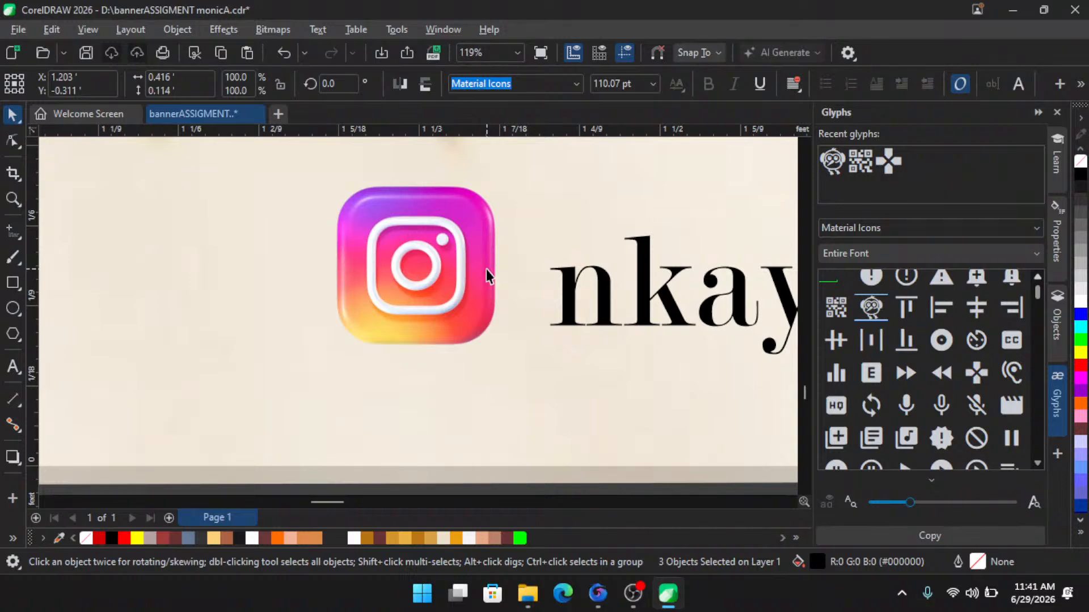
pyautogui.scroll(1, 486, 269)
pyautogui.scroll(-4, 485, 269)
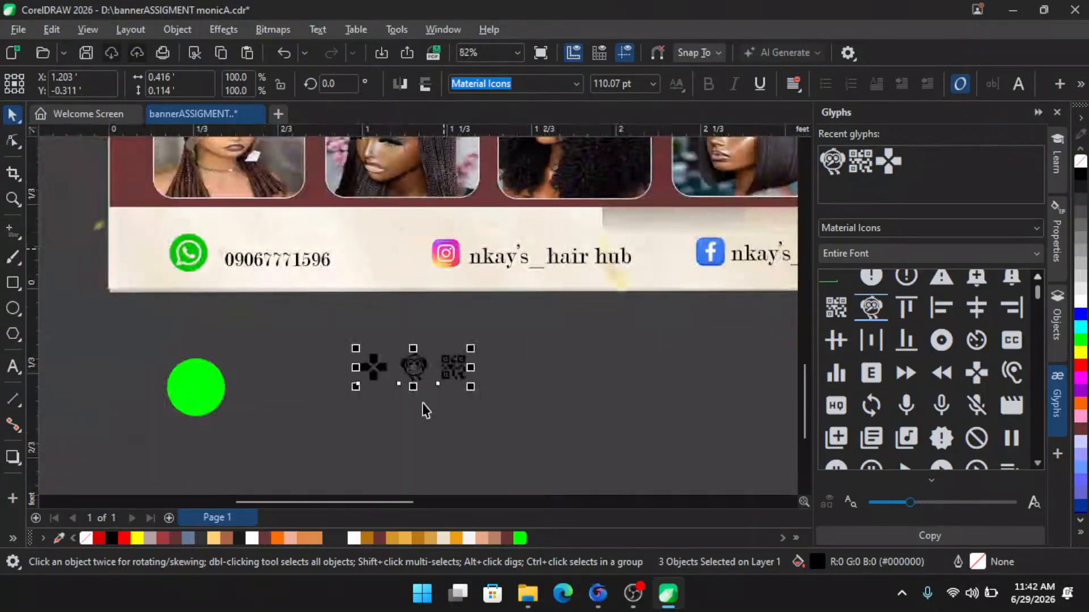
pyautogui.scroll(5, 424, 409)
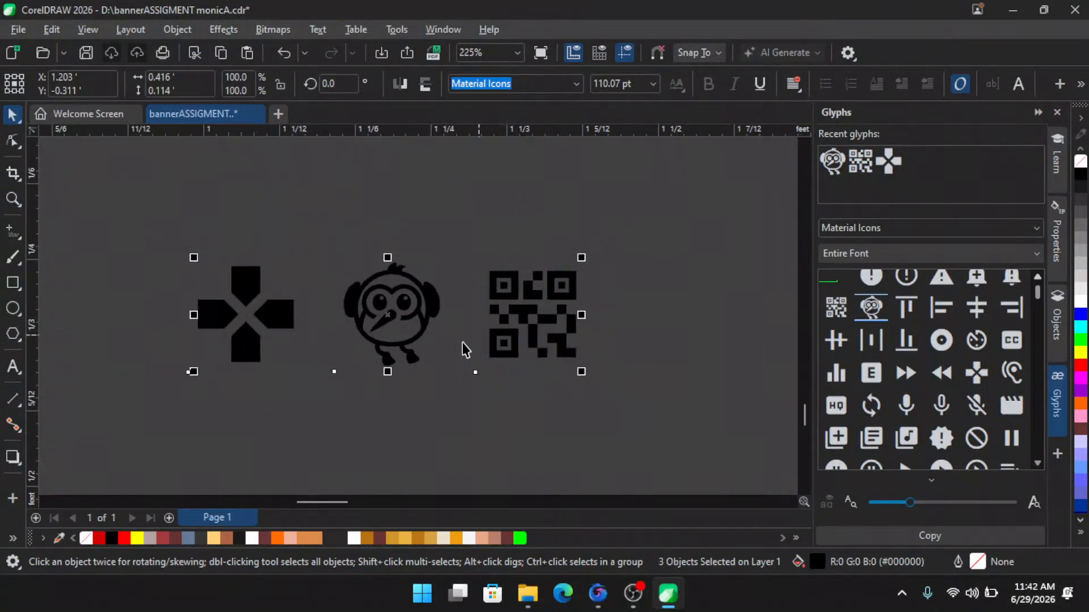
pyautogui.scroll(-2, 453, 344)
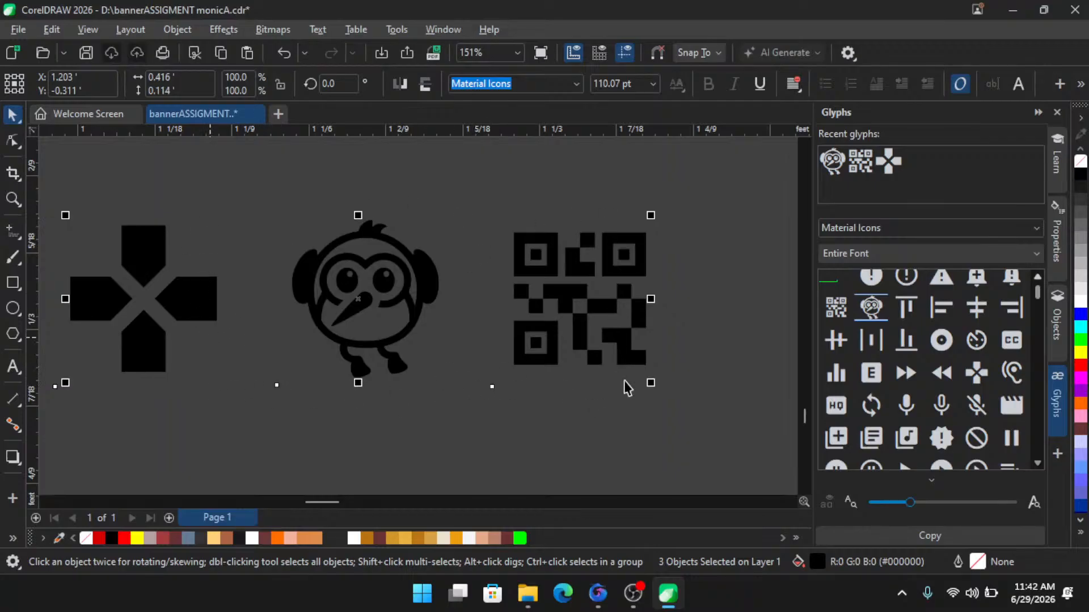
pyautogui.click(87, 30)
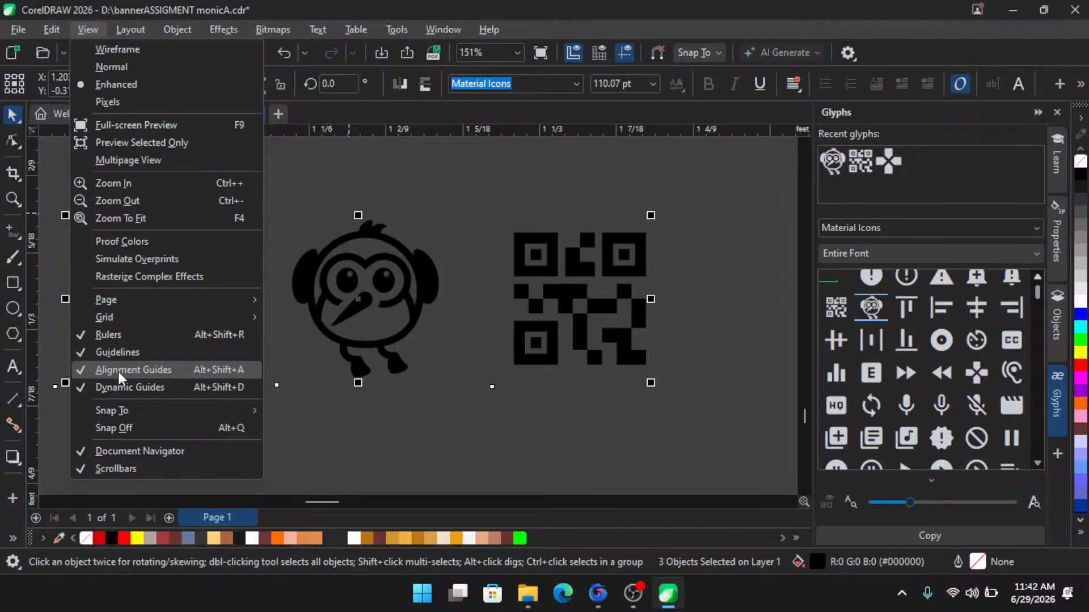
pyautogui.scroll(-3, 434, 368)
pyautogui.scroll(-3, 403, 366)
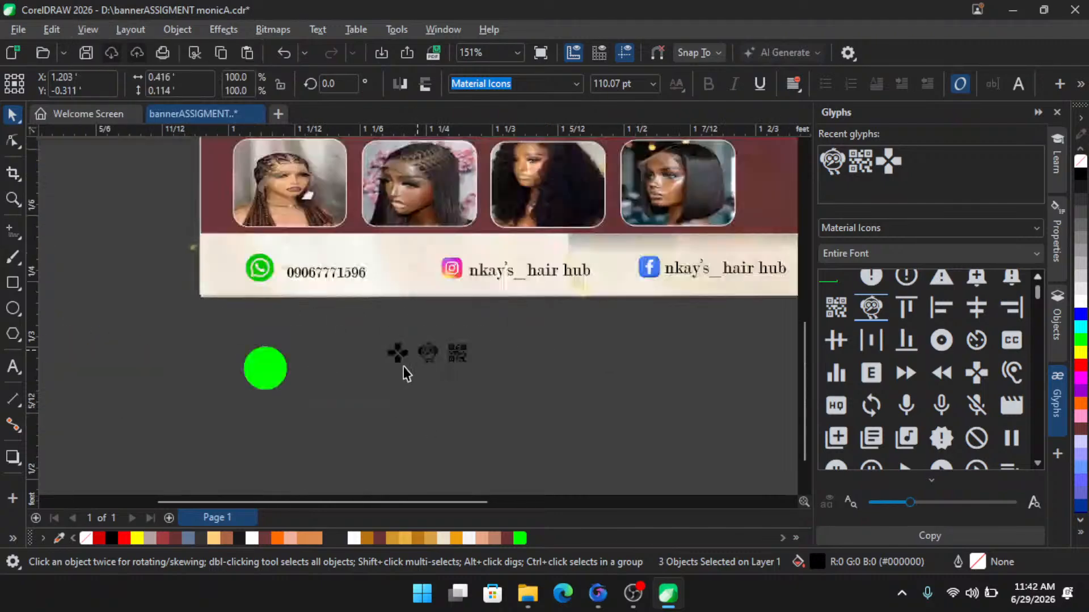
pyautogui.scroll(6, 241, 268)
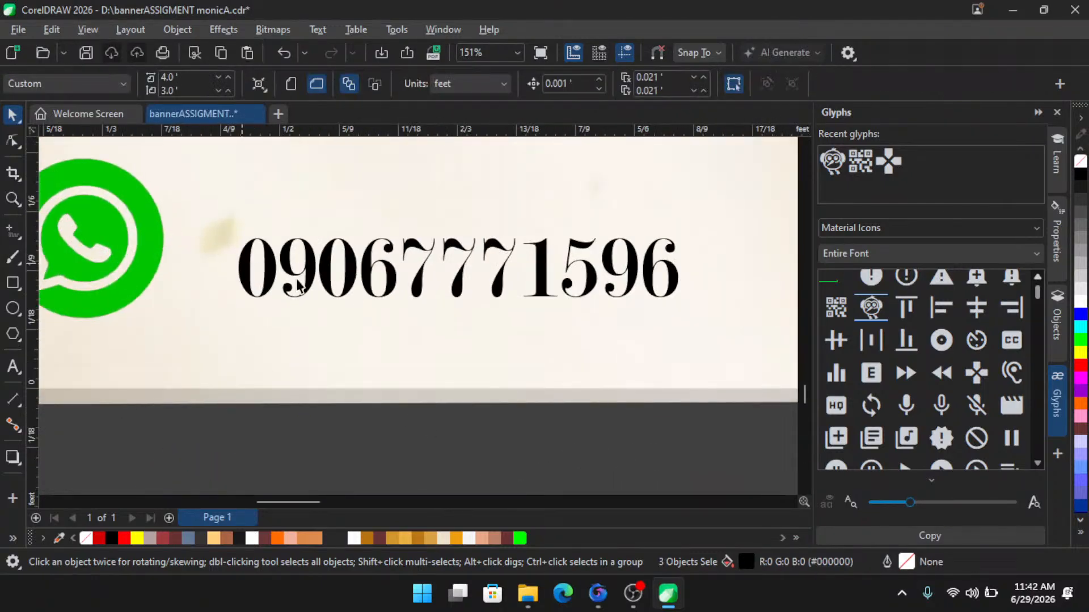
# - Nudge the phone number text slightly up and left beside the WhatsApp logo
pyautogui.scroll(-3, 304, 284)
pyautogui.click(313, 274)
pyautogui.moveTo(313, 274); pyautogui.dragTo(299, 262)
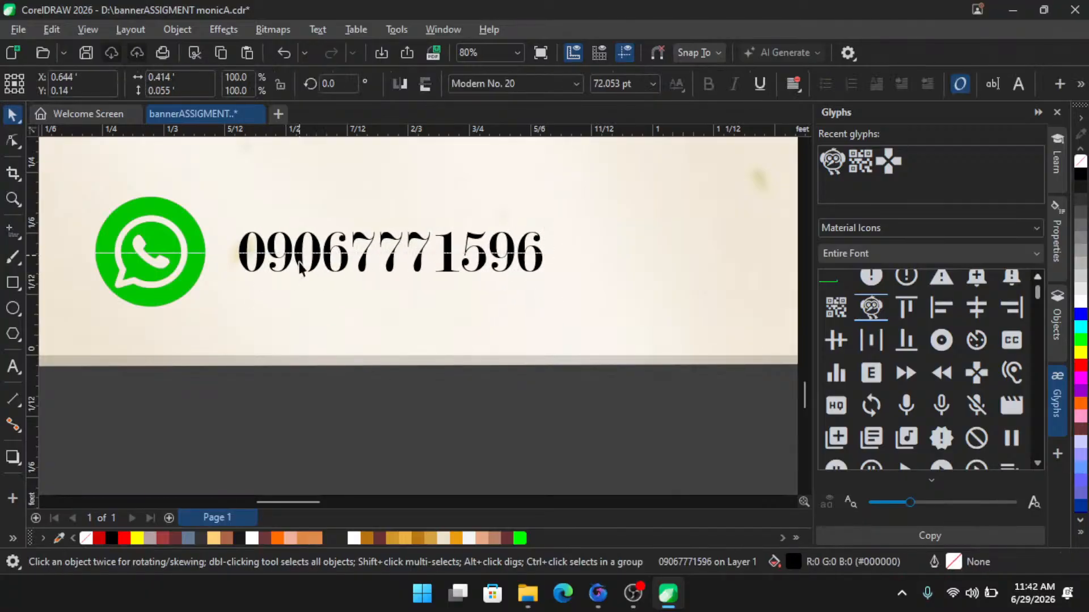
# - Move the Instagram icon left so it sits right after the phone number
pyautogui.scroll(-3, 299, 263)
pyautogui.scroll(1, 442, 279)
pyautogui.moveTo(481, 274); pyautogui.dragTo(351, 273)
# - Select the WhatsApp logo, phone number and Instagram icon and move them below the contact strip
pyautogui.moveTo(63, 367); pyautogui.dragTo(394, 215)
pyautogui.scroll(-2, 343, 268)
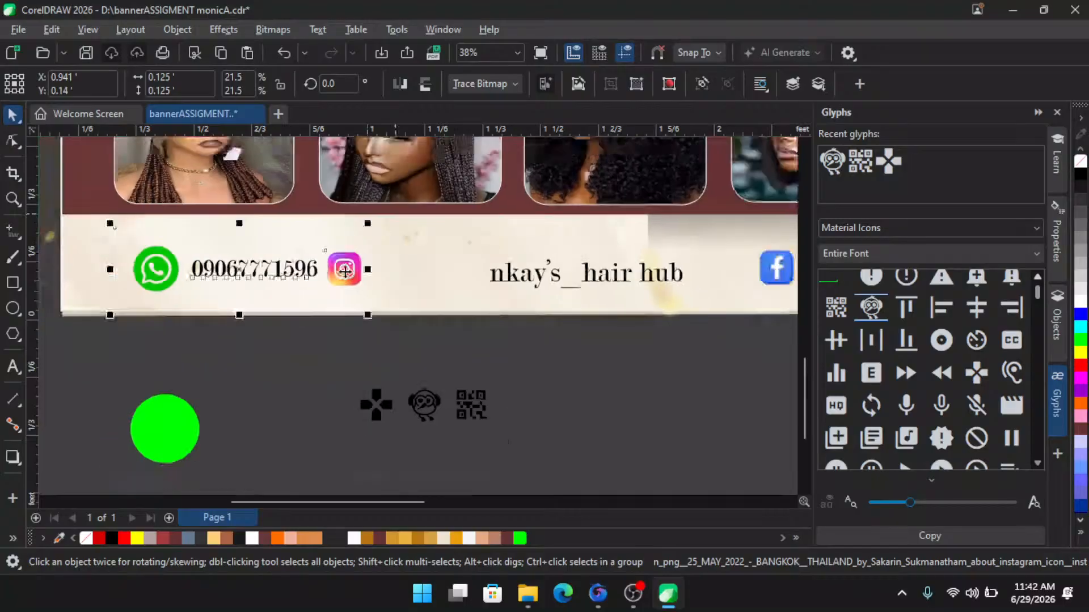
pyautogui.moveTo(342, 269); pyautogui.dragTo(334, 461)
pyautogui.scroll(-2, 314, 281)
pyautogui.scroll(5, 289, 430)
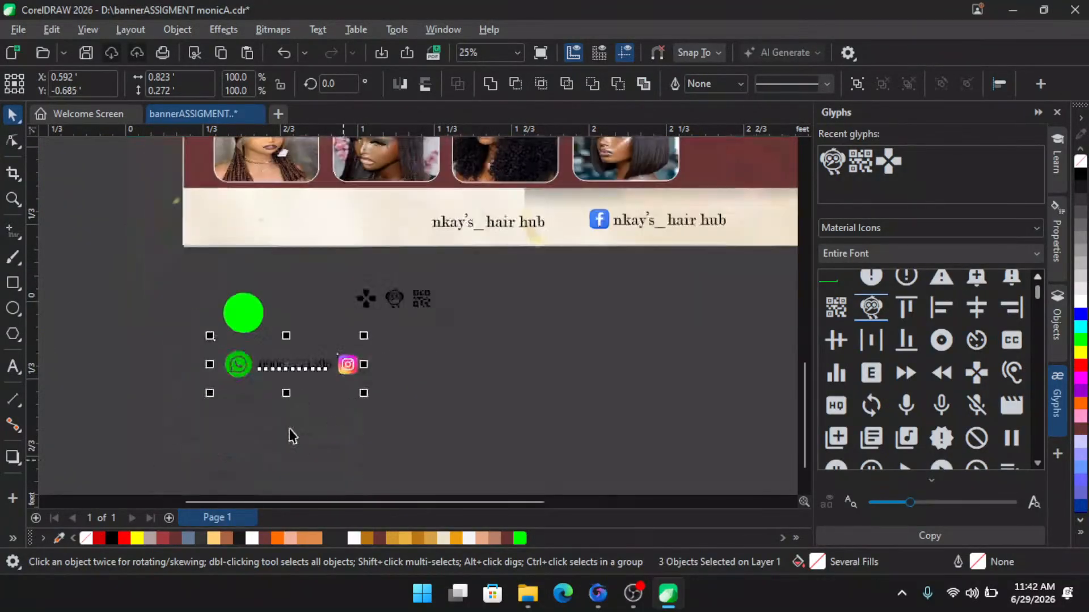
# - Shift the Instagram icon a little further right of the phone number
pyautogui.click(267, 304)
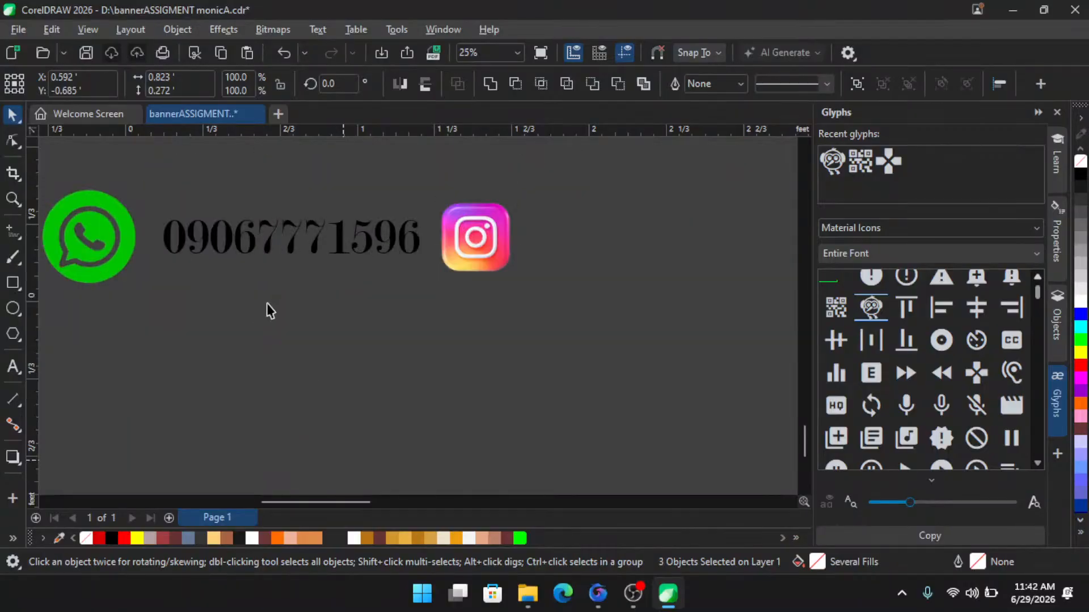
pyautogui.scroll(1, 266, 304)
pyautogui.click(269, 239)
pyautogui.click(501, 230)
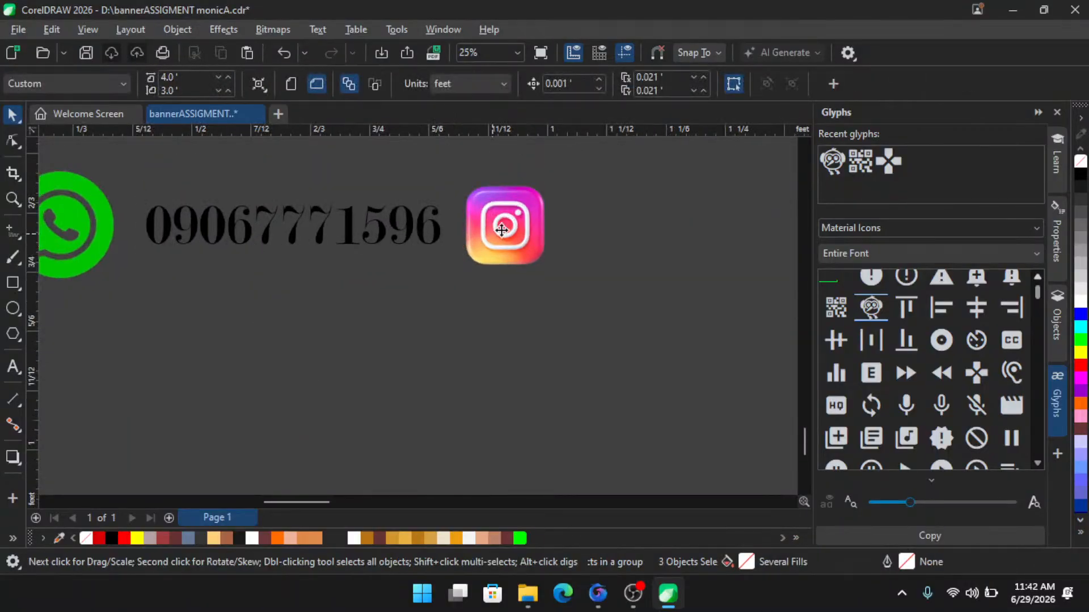
pyautogui.moveTo(502, 229); pyautogui.dragTo(563, 222)
pyautogui.scroll(-2, 493, 270)
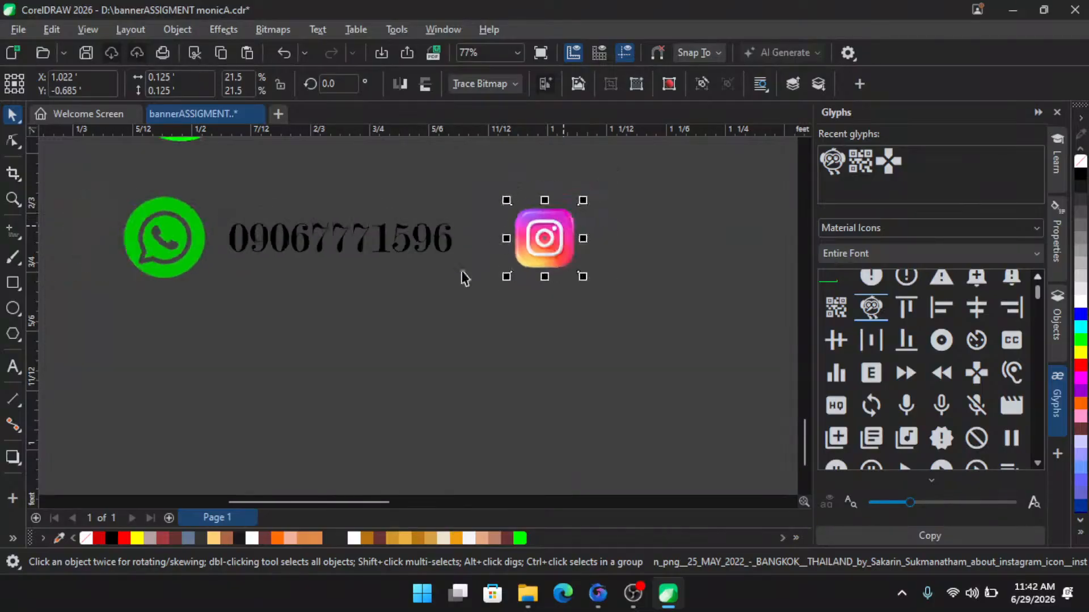
pyautogui.scroll(-2, 483, 264)
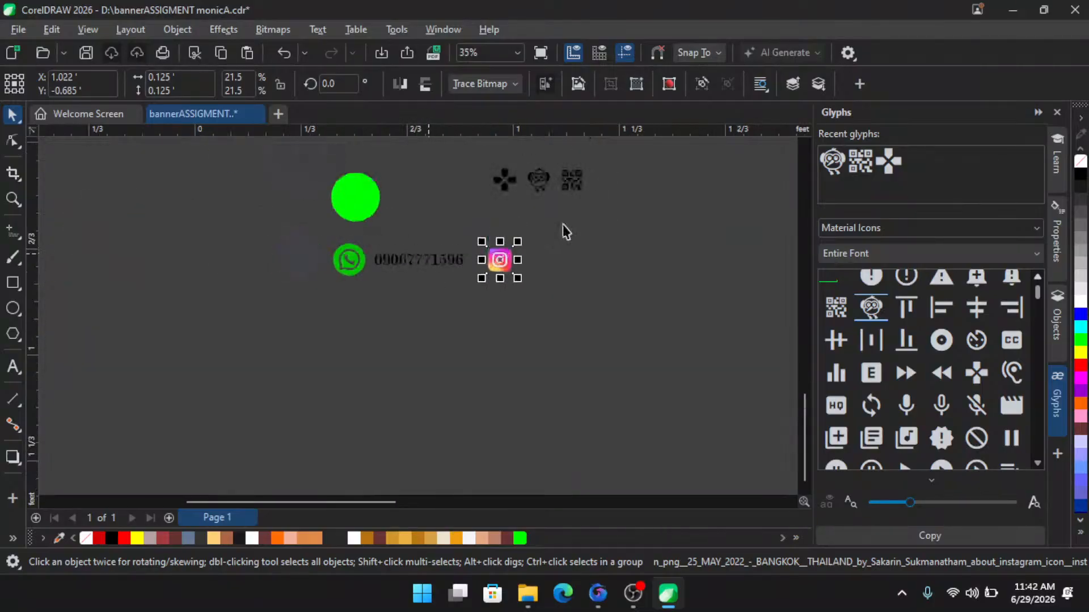
pyautogui.moveTo(567, 226); pyautogui.dragTo(305, 323)
pyautogui.scroll(1, 348, 291)
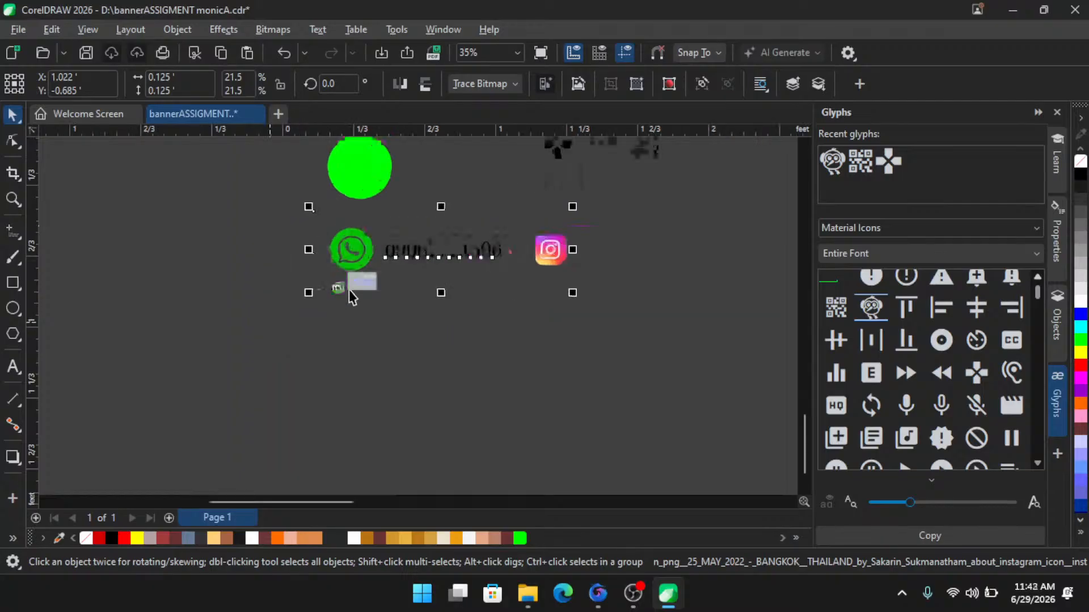
pyautogui.scroll(-2, 347, 357)
pyautogui.scroll(4, 509, 212)
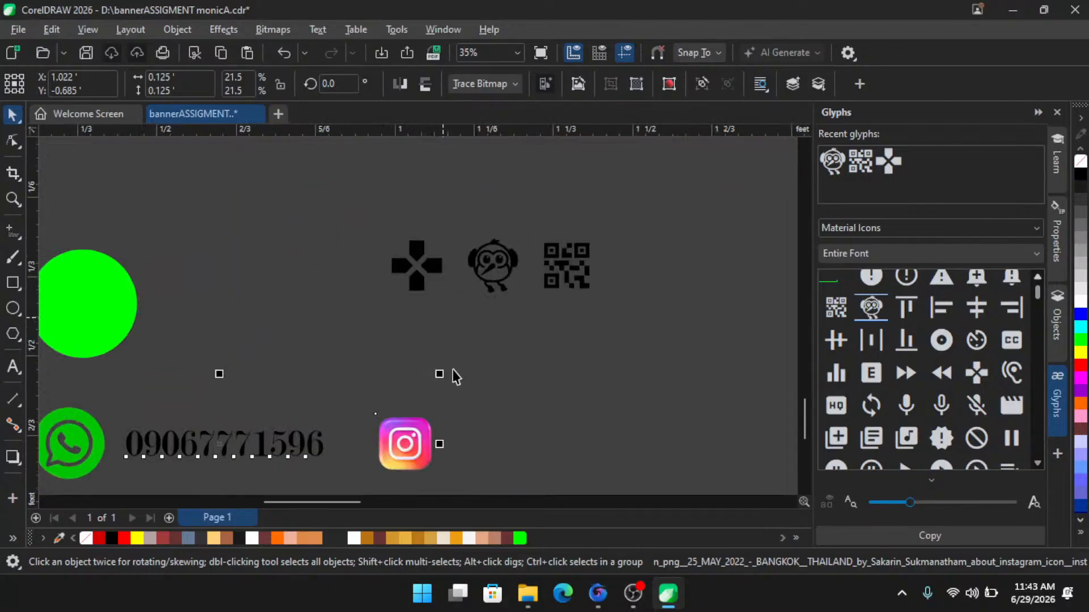
pyautogui.click(420, 448)
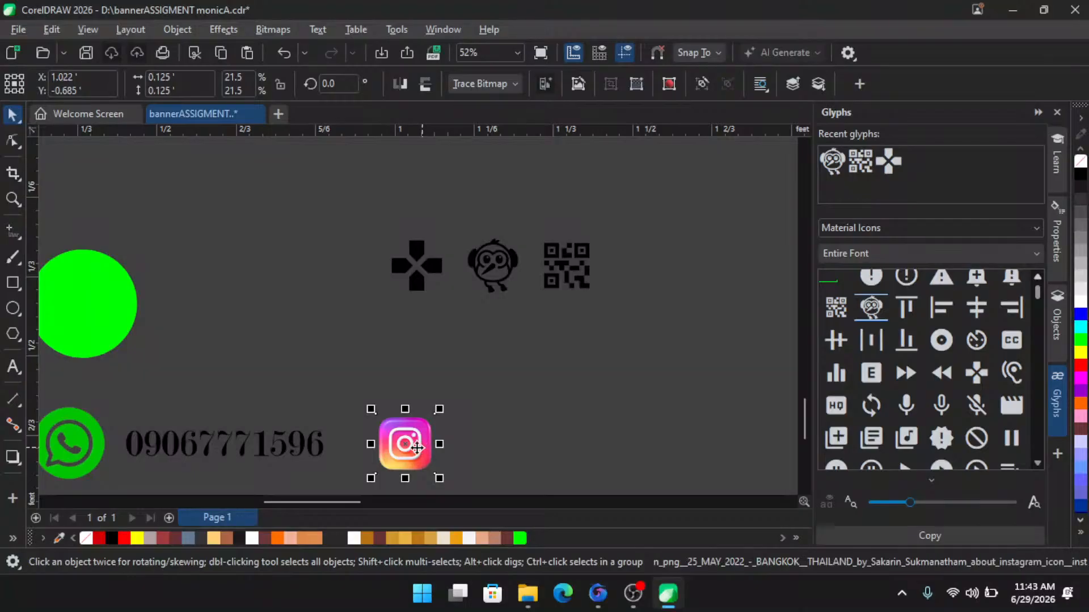
pyautogui.scroll(1, 415, 448)
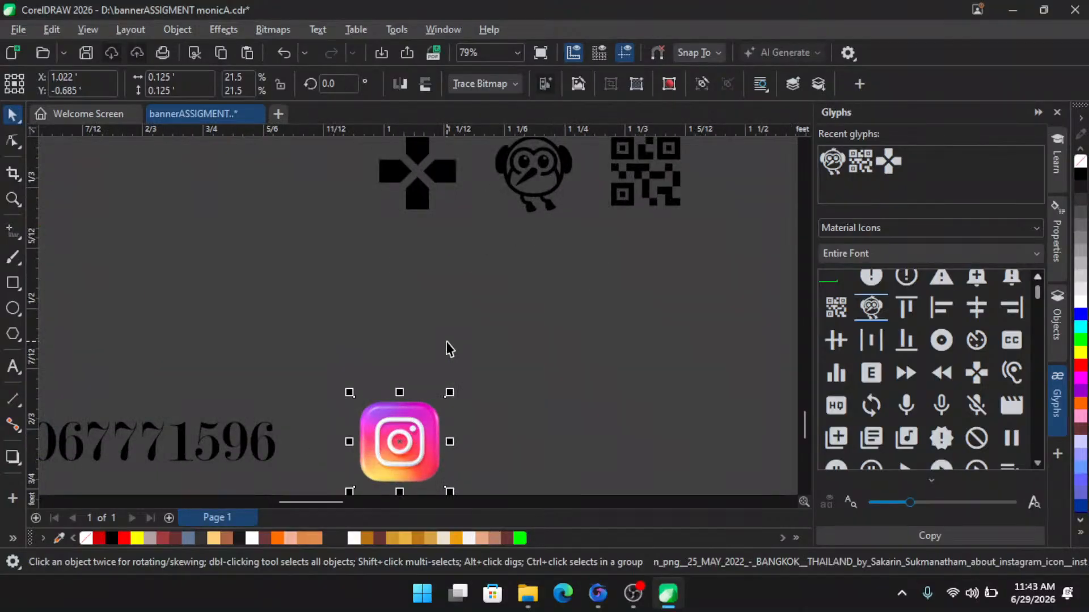
# - Switch to the browser, open a new tab and search the web for svg repo, then return to CorelDRAW
pyautogui.click(597, 593)
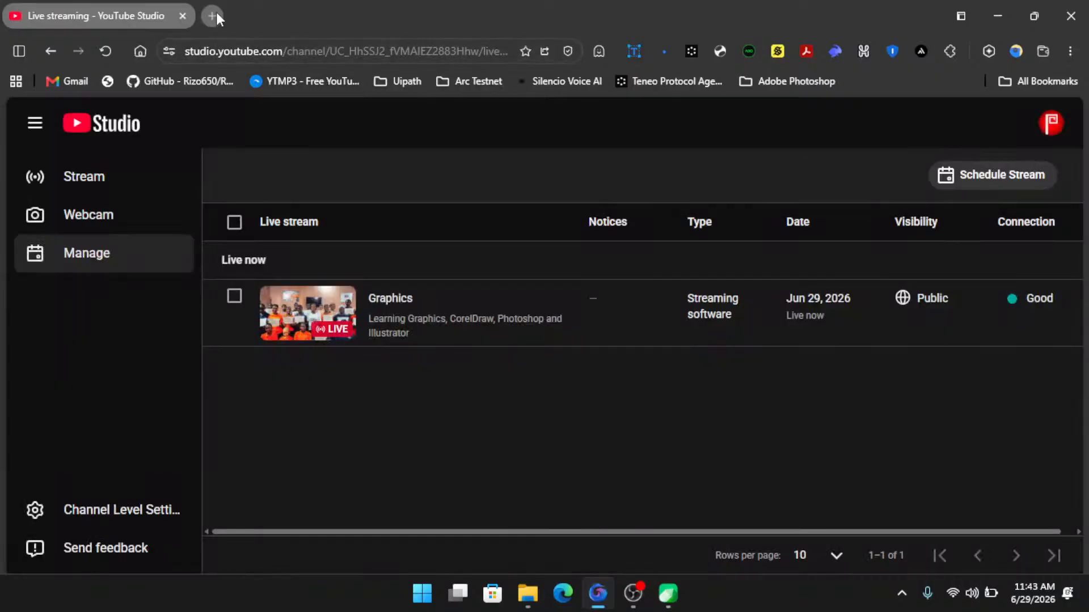
pyautogui.hotkey('ctrl', 't')
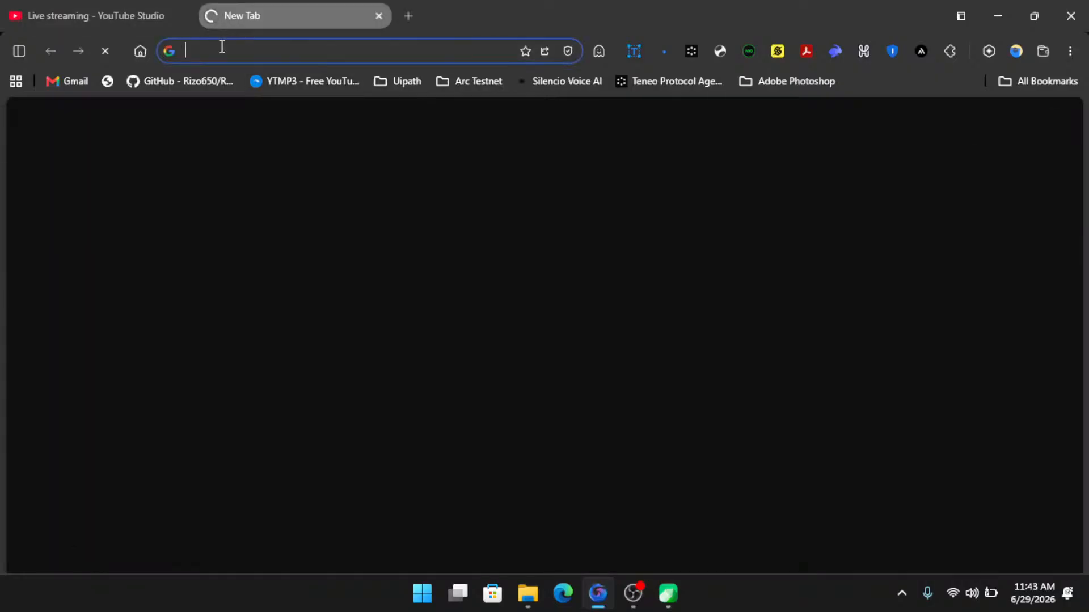
pyautogui.click(222, 47)
pyautogui.write('svg')
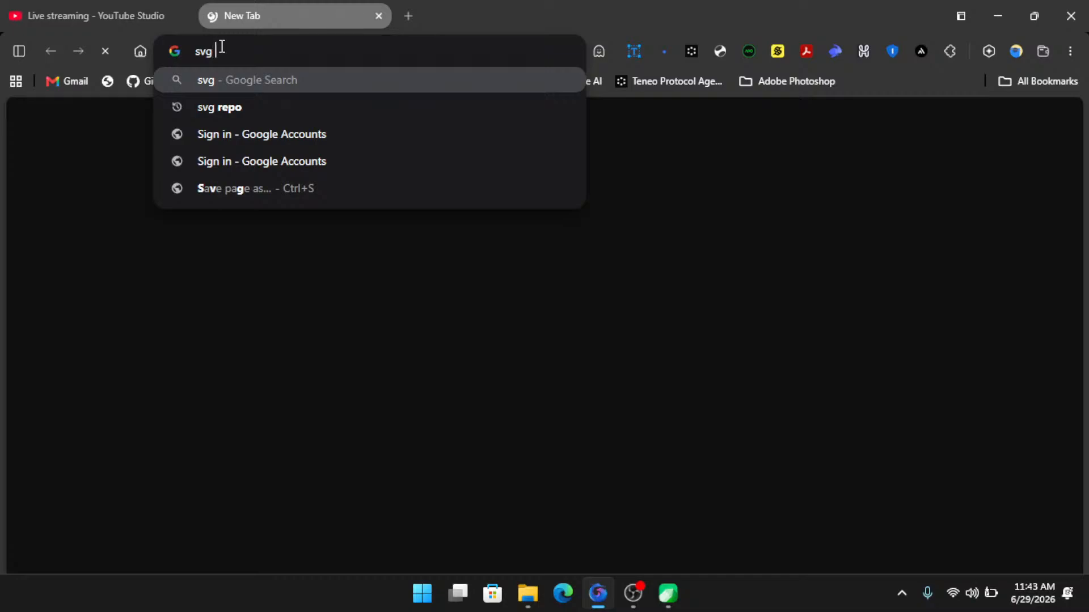
pyautogui.press('Down')
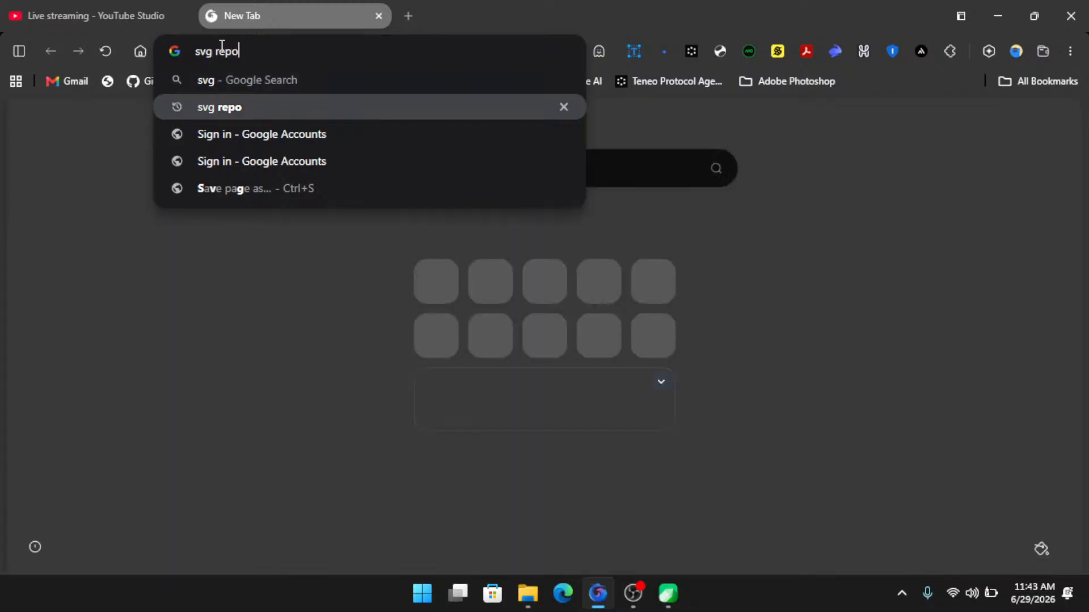
pyautogui.press('Return')
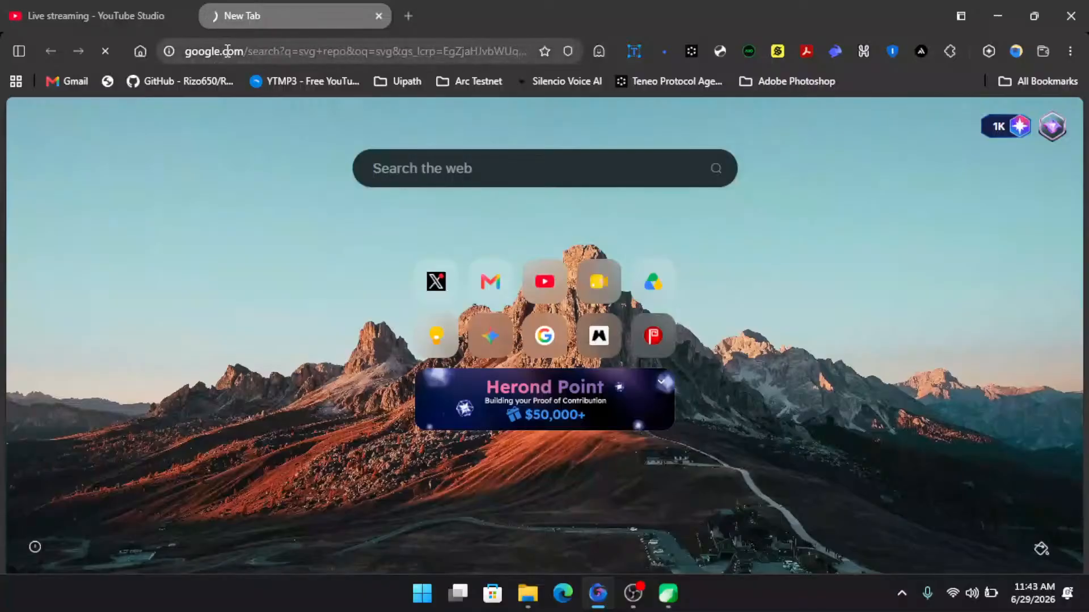
pyautogui.click(227, 51)
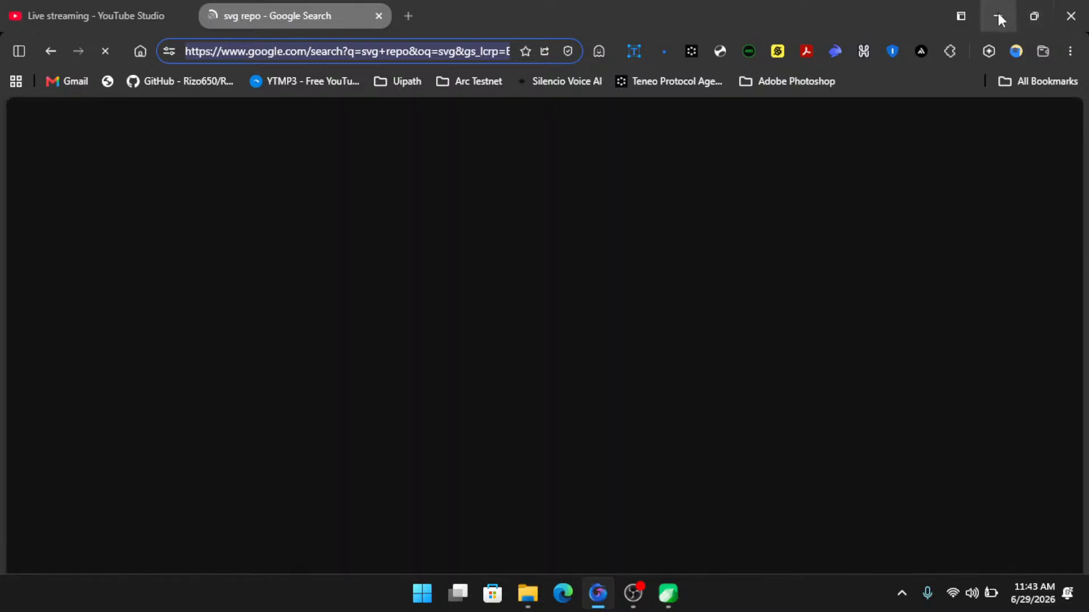
pyautogui.click(999, 19)
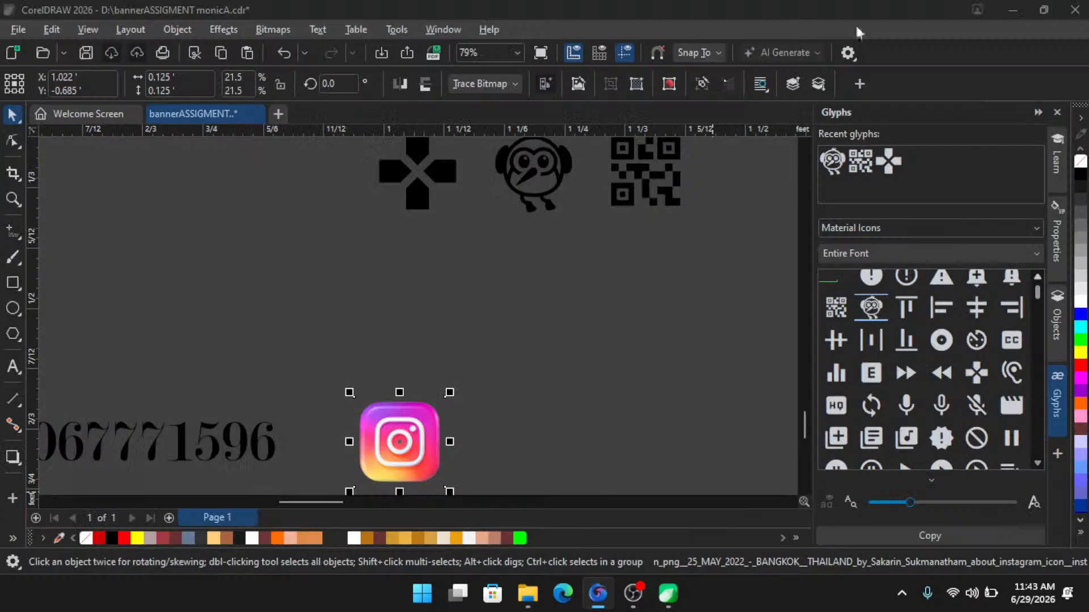
# - Move the three Material Icons glyphs onto the left end of the contact strip and enlarge them to about 147%
pyautogui.scroll(-1, 567, 283)
pyautogui.scroll(1, 658, 190)
pyautogui.moveTo(671, 190); pyautogui.dragTo(177, 382)
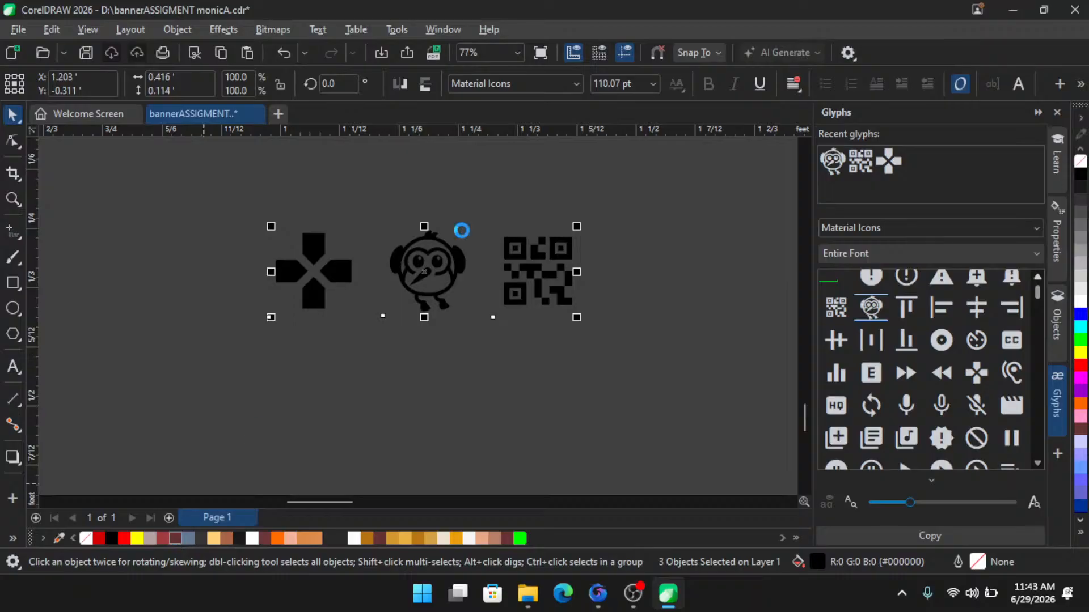
pyautogui.scroll(-2, 444, 334)
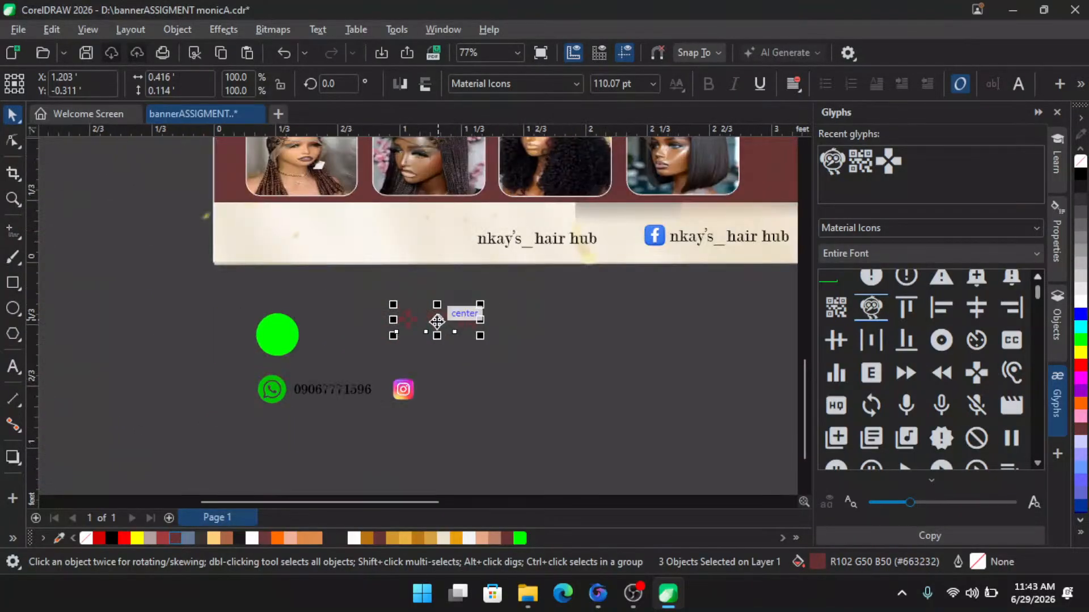
pyautogui.moveTo(438, 318); pyautogui.dragTo(313, 250)
pyautogui.scroll(2, 338, 246)
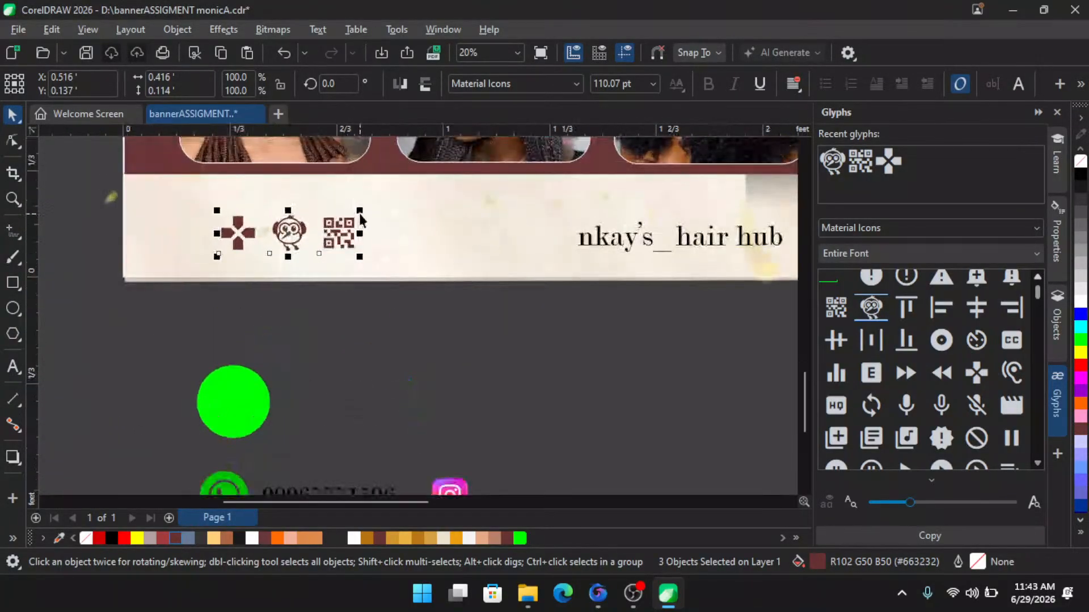
pyautogui.moveTo(375, 210); pyautogui.dragTo(459, 192)
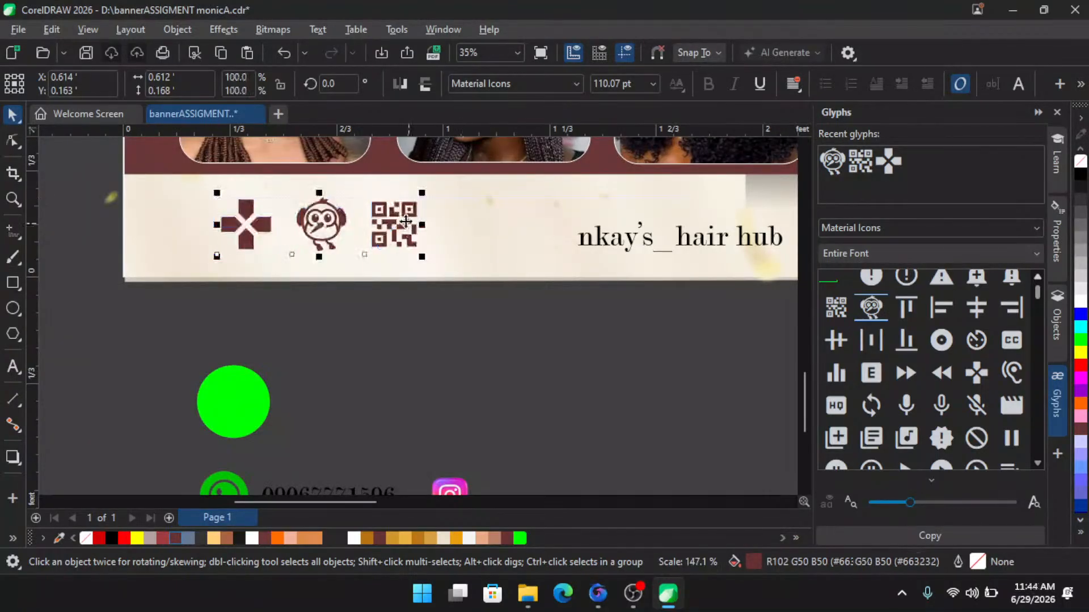
# - Ungroup the banner artwork
pyautogui.scroll(-2, 332, 281)
pyautogui.scroll(2, 304, 222)
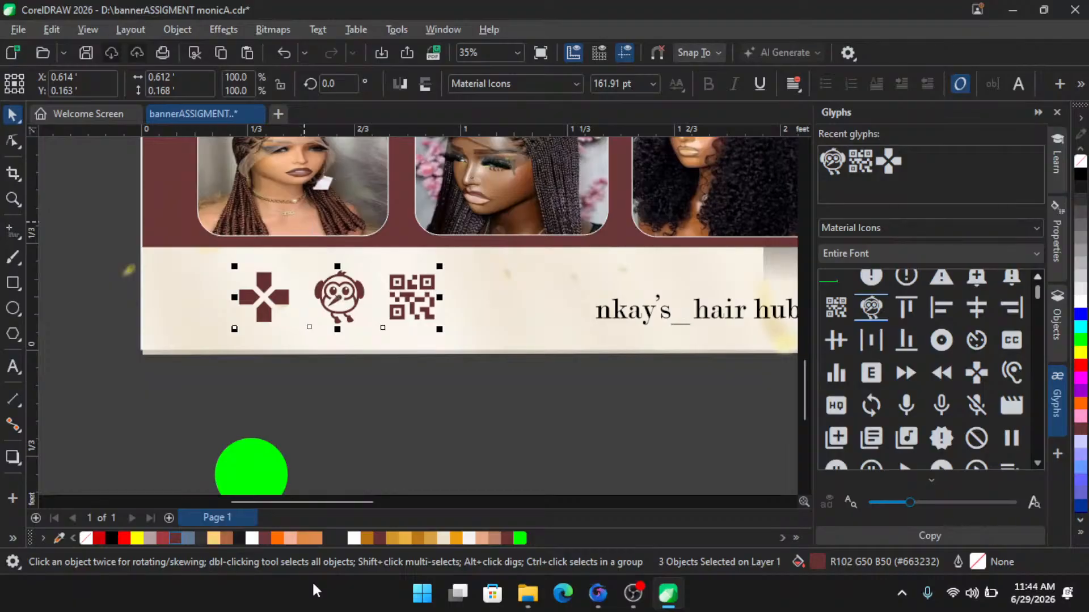
pyautogui.scroll(-2, 382, 394)
pyautogui.scroll(3, 414, 444)
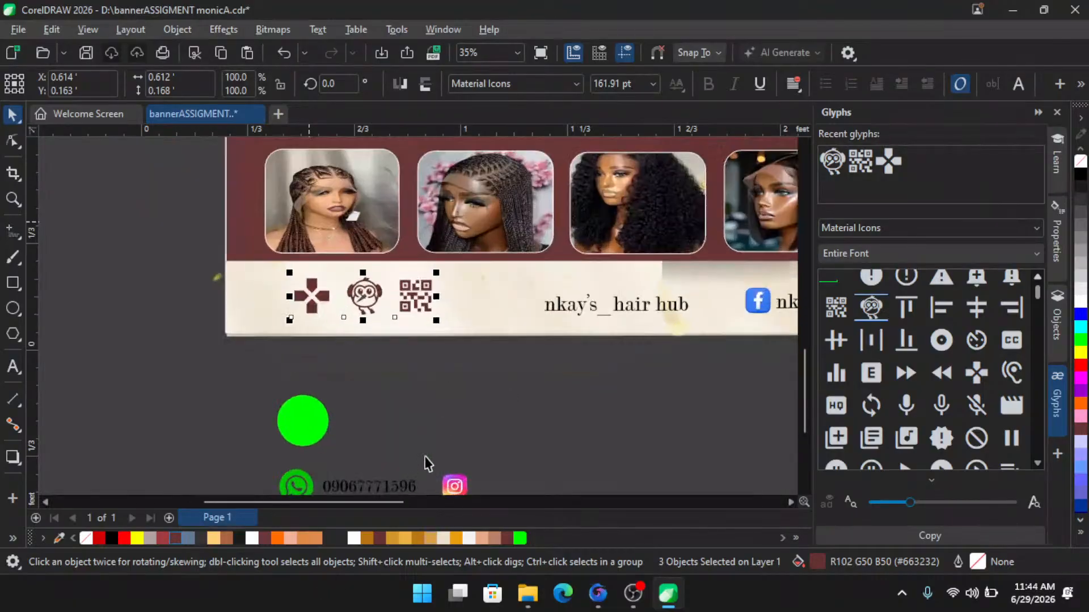
pyautogui.scroll(1, 426, 464)
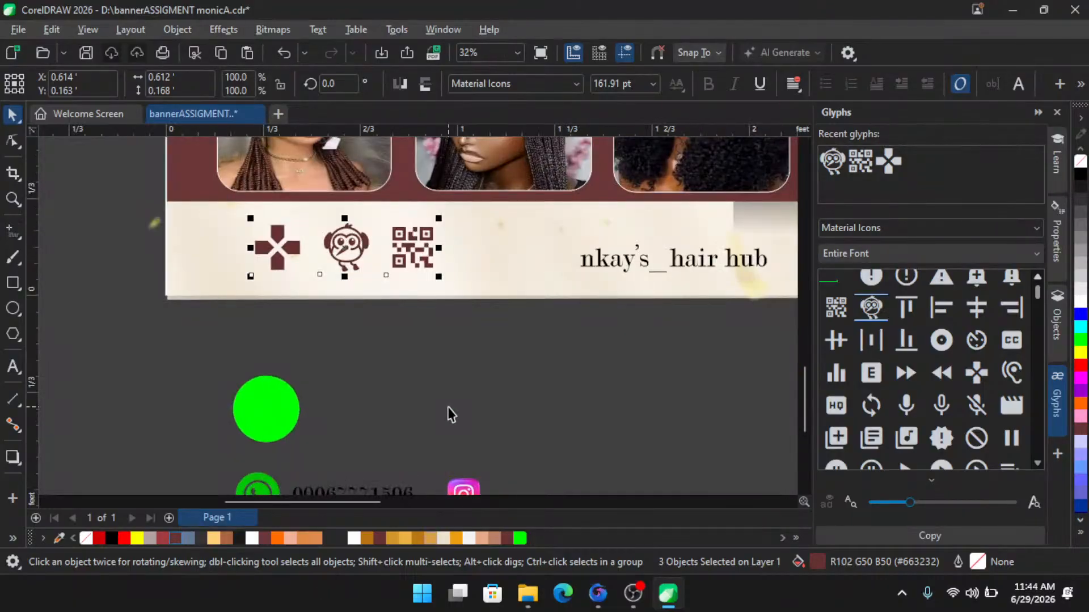
pyautogui.scroll(-4, 287, 360)
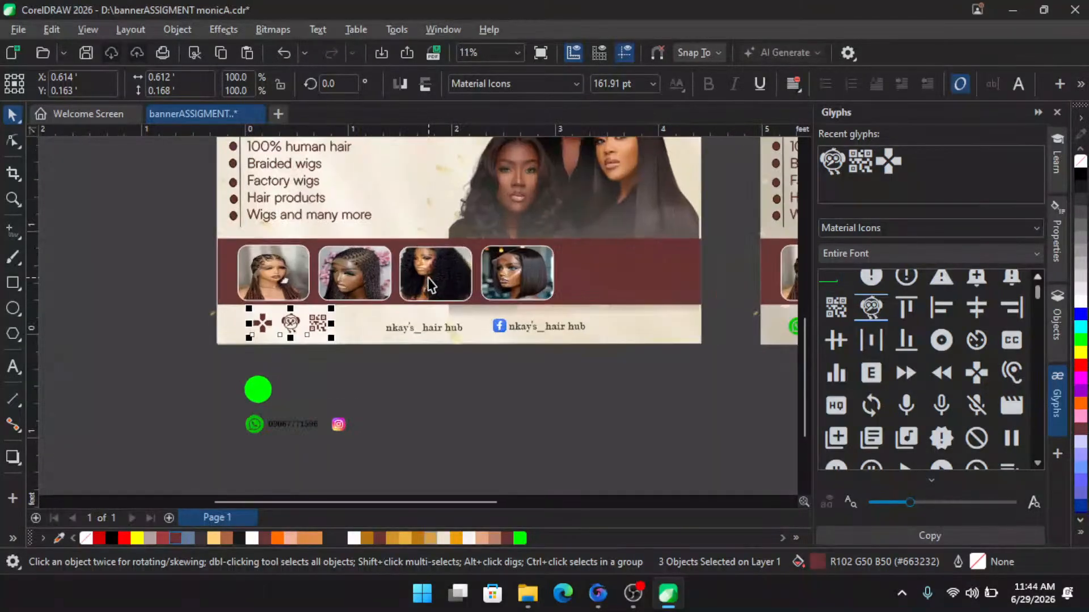
pyautogui.scroll(3, 431, 285)
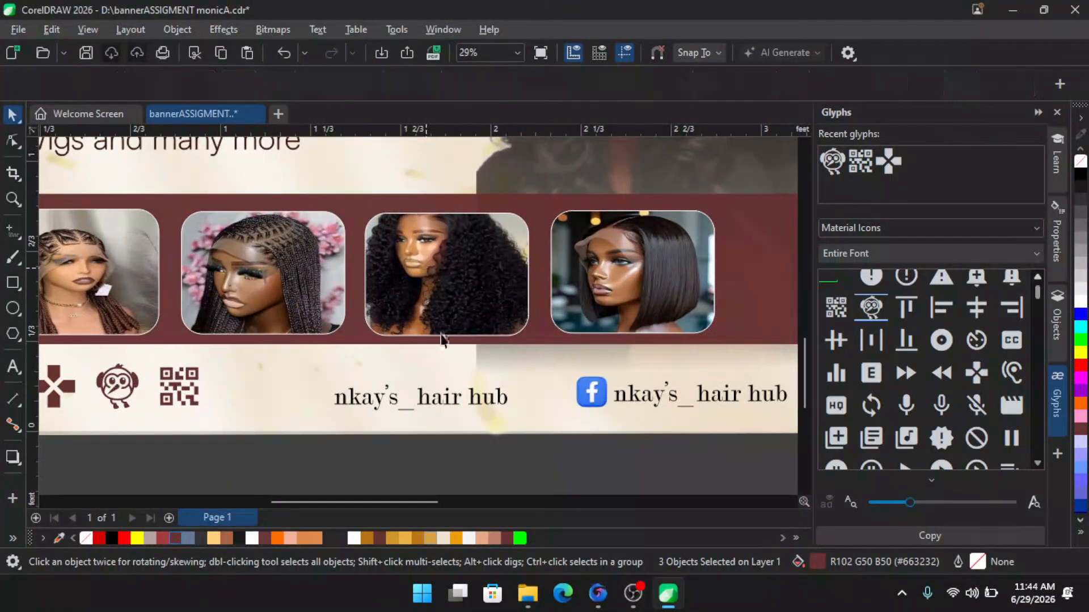
pyautogui.scroll(-1, 441, 340)
pyautogui.scroll(-2, 565, 277)
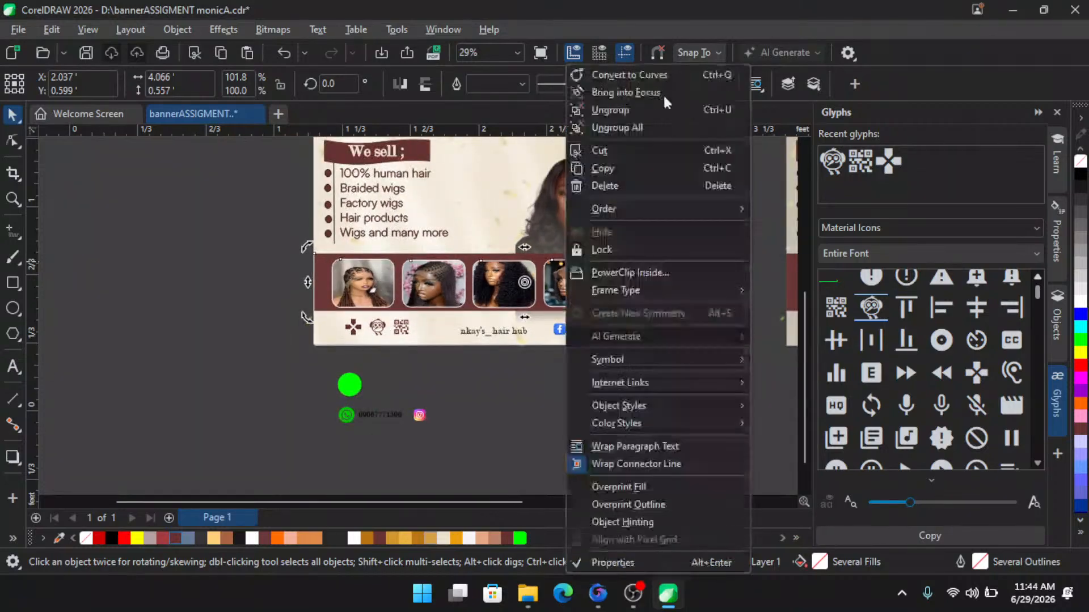
pyautogui.click(626, 114)
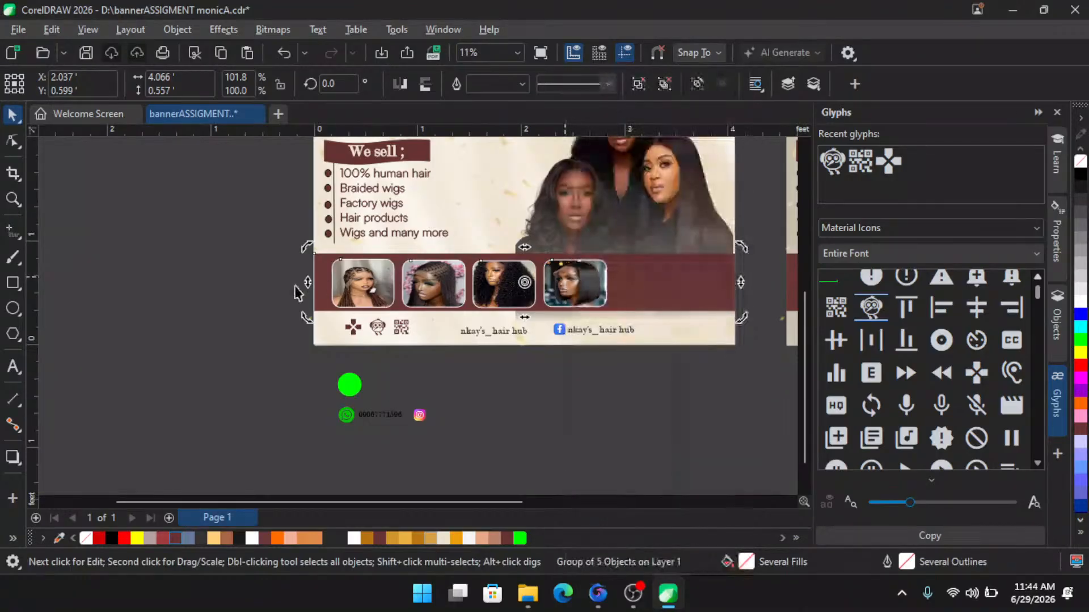
# - Place the first hair photo frame beside the banner and extract its image contents
pyautogui.click(264, 295)
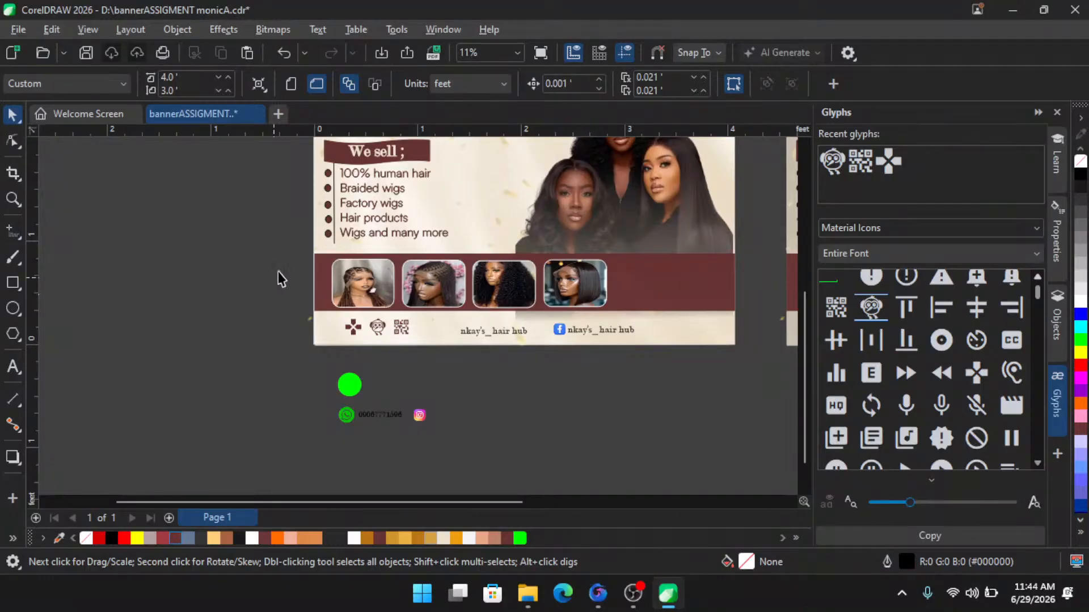
pyautogui.click(361, 296)
pyautogui.click(182, 306)
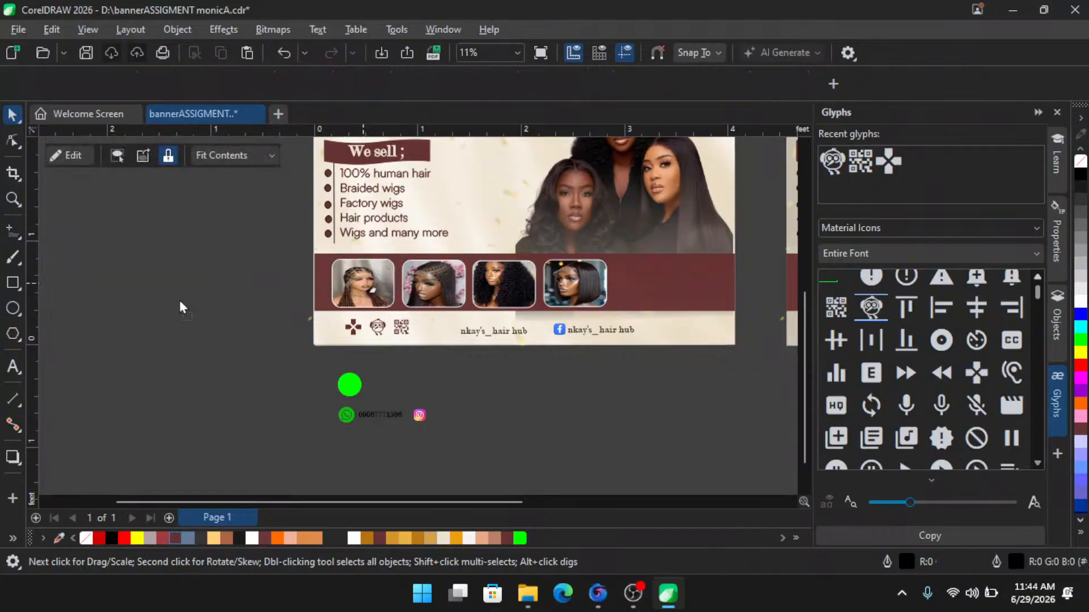
pyautogui.click(157, 316)
pyautogui.scroll(-2, 411, 339)
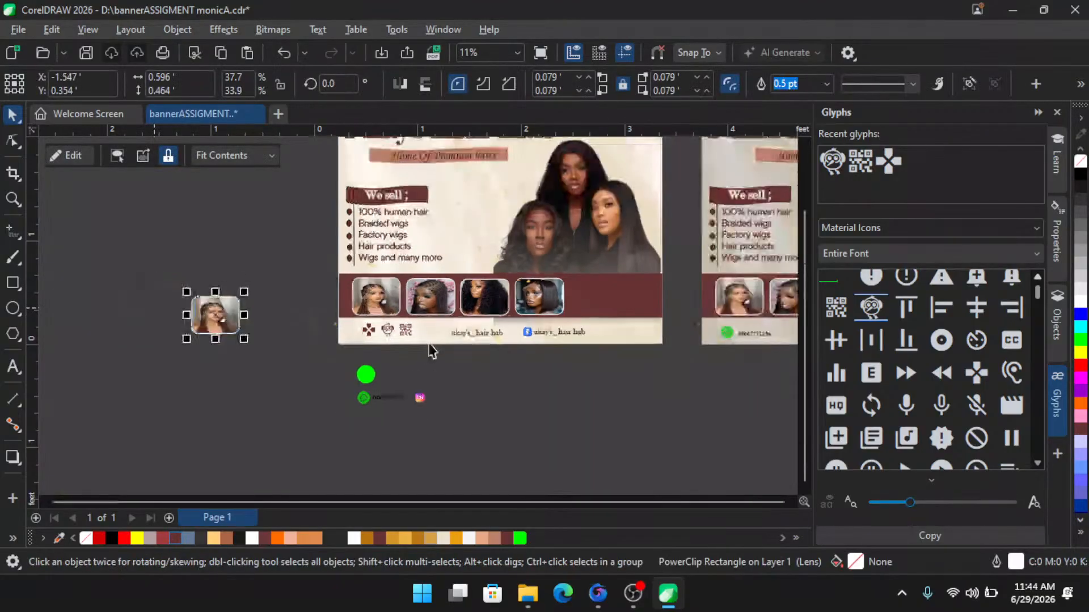
pyautogui.scroll(1, 278, 352)
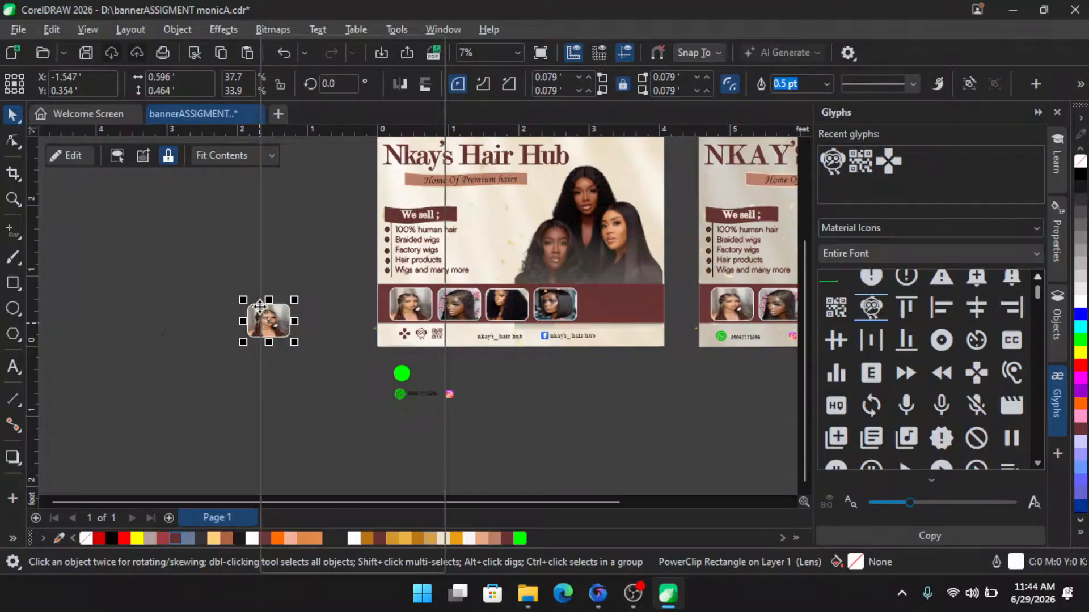
pyautogui.rightClick(262, 321)
pyautogui.click(326, 48)
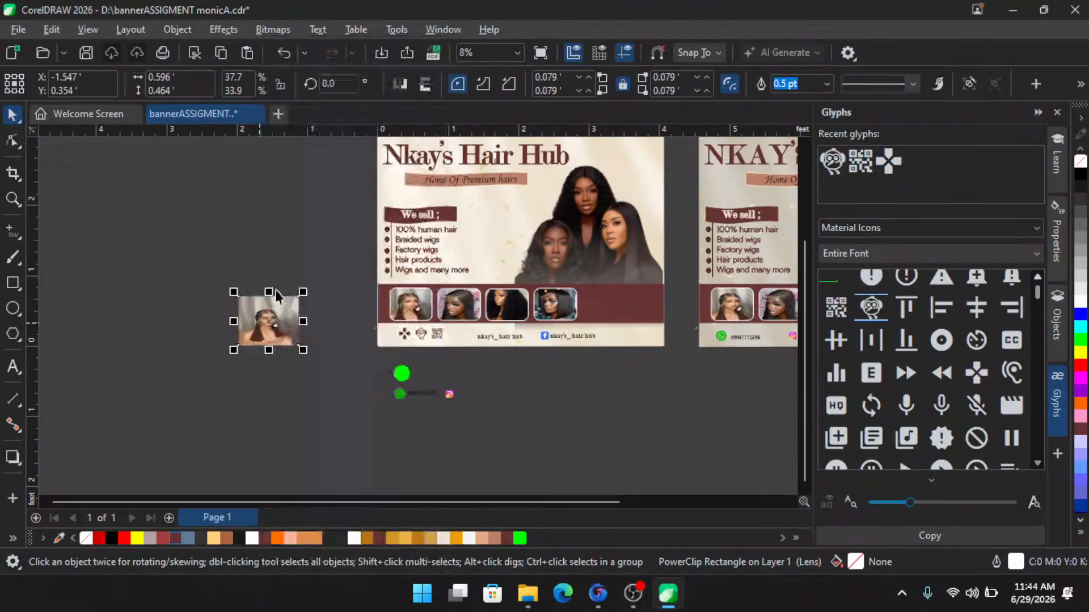
# - Move the extracted braided-wig photo aside and stretch it to about 171% wide by 142% high
pyautogui.moveTo(263, 322); pyautogui.dragTo(175, 269)
pyautogui.scroll(3, 165, 244)
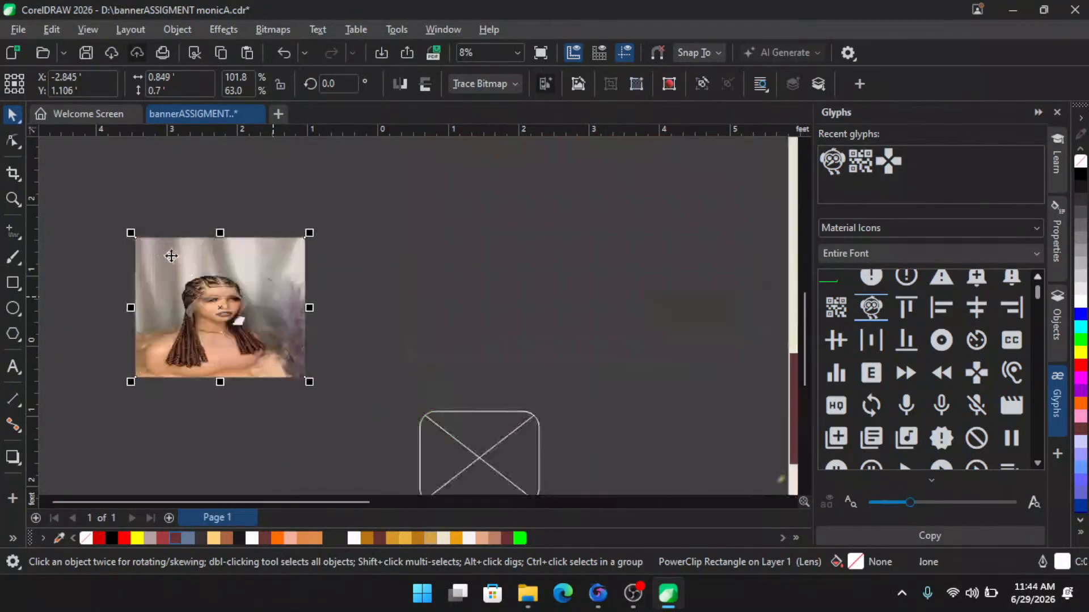
pyautogui.click(220, 242)
pyautogui.moveTo(227, 230); pyautogui.dragTo(226, 188)
pyautogui.scroll(-2, 240, 327)
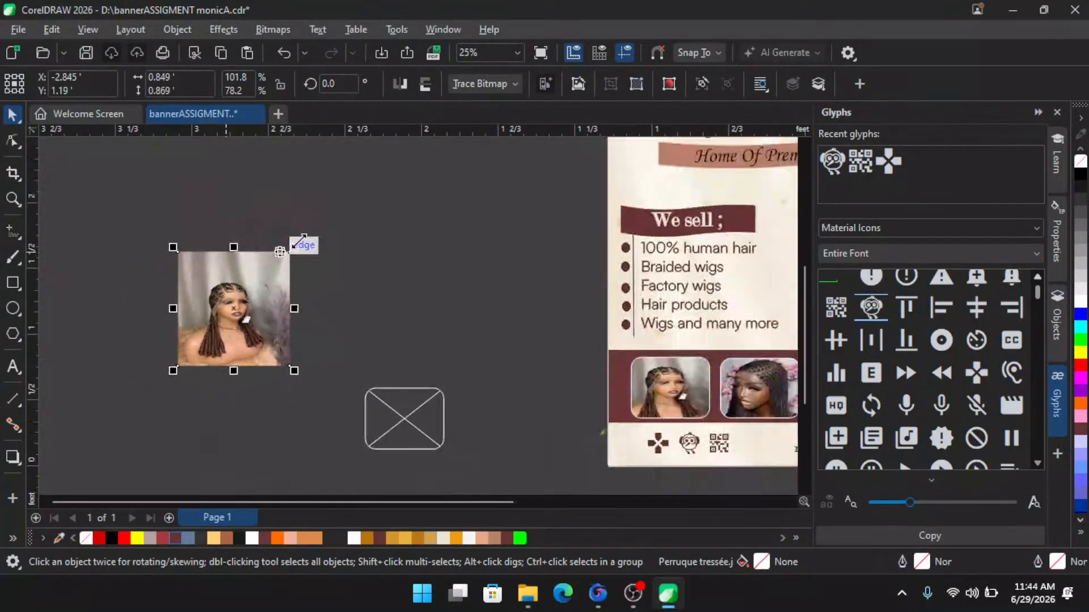
pyautogui.moveTo(296, 247); pyautogui.dragTo(371, 170)
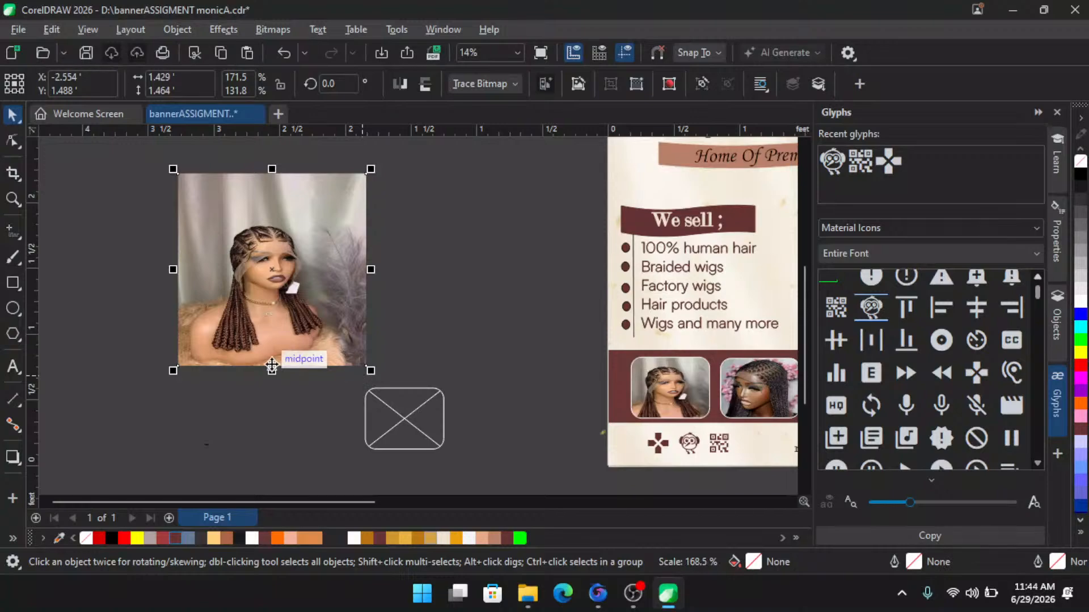
pyautogui.moveTo(272, 373); pyautogui.dragTo(272, 386)
pyautogui.scroll(-1, 233, 265)
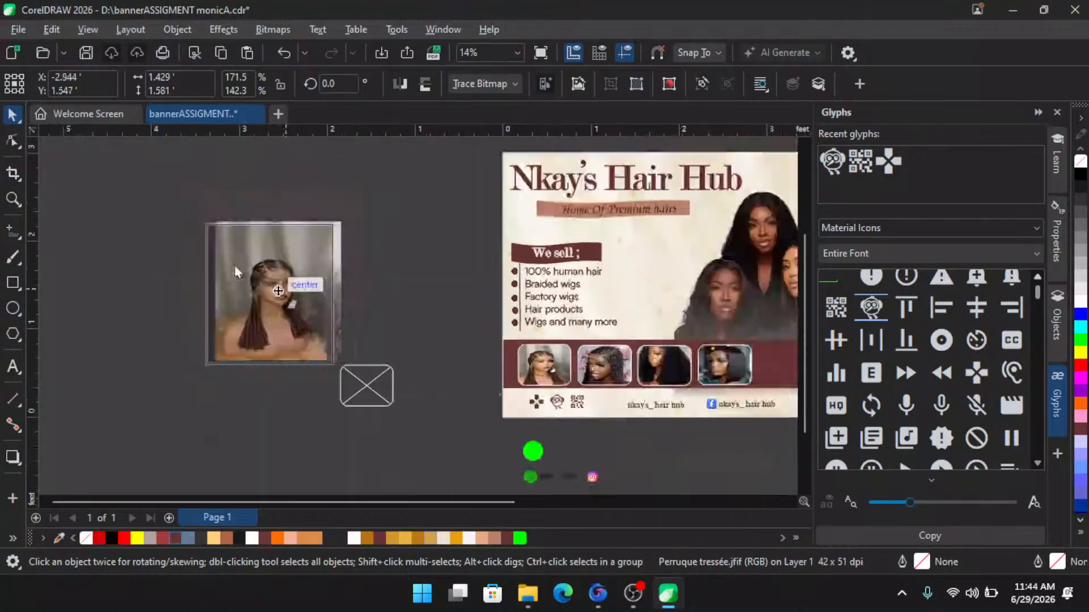
pyautogui.scroll(2, 223, 242)
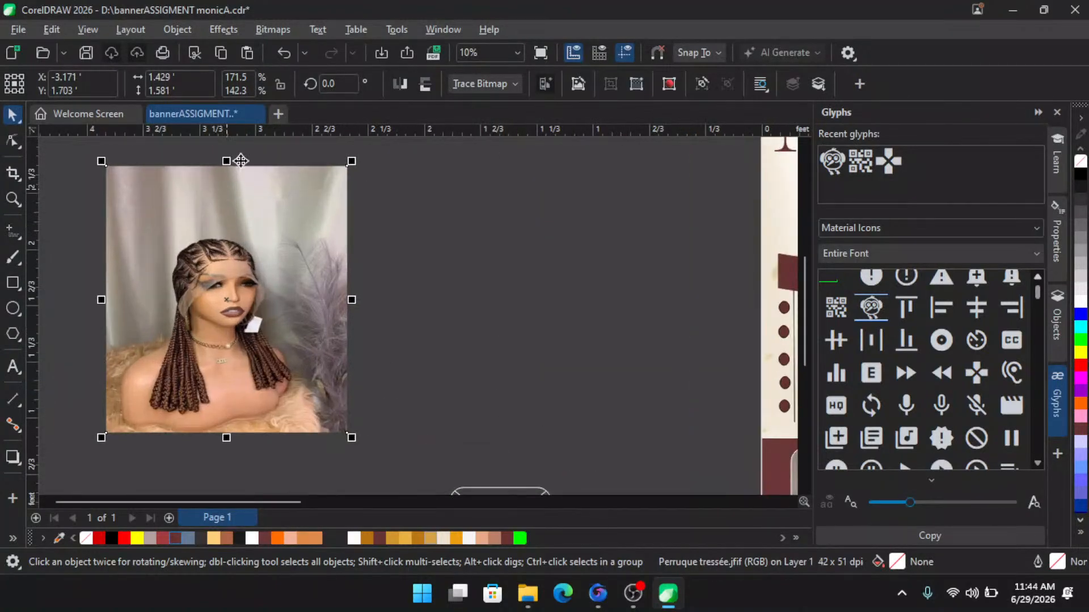
pyautogui.moveTo(230, 157); pyautogui.dragTo(228, 159)
pyautogui.scroll(-3, 297, 230)
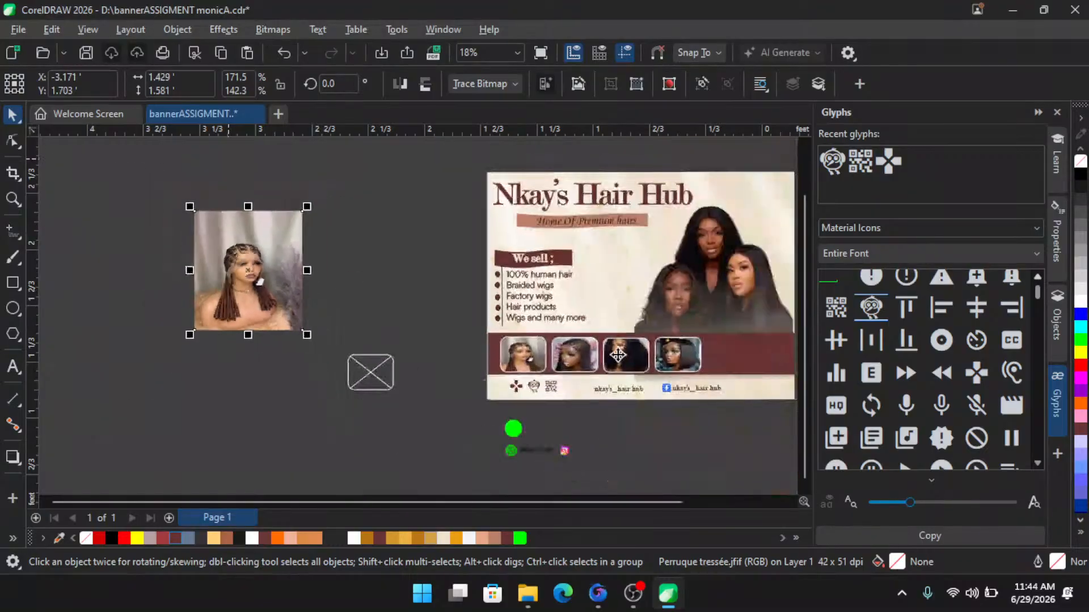
# - Move the braided-wig photo slightly and stretch it to about 210% wide by 168% high
pyautogui.scroll(4, 608, 362)
pyautogui.scroll(-3, 587, 346)
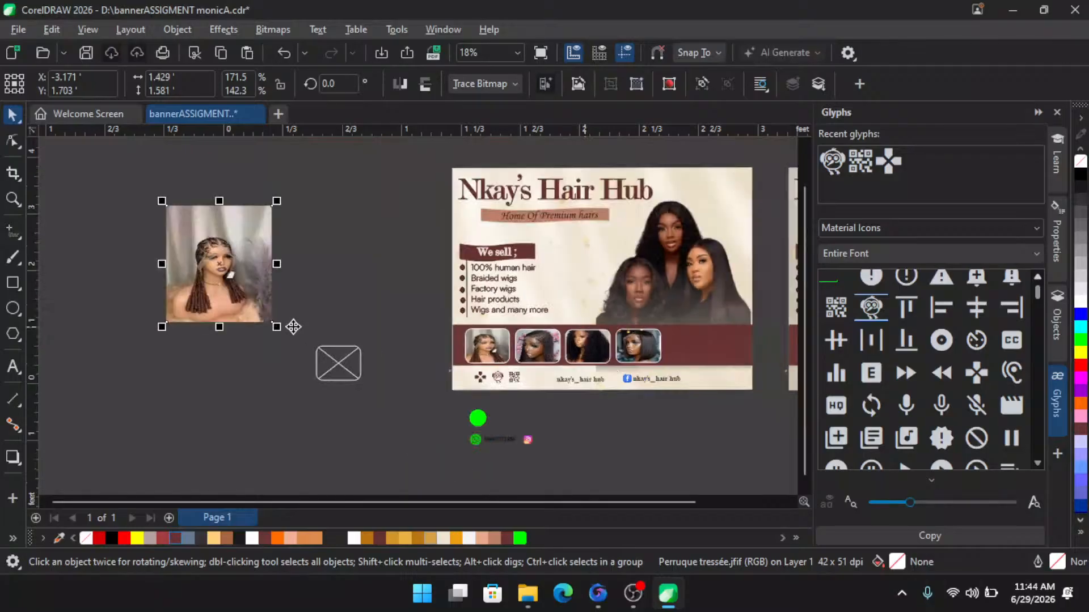
pyautogui.scroll(3, 237, 268)
pyautogui.scroll(-1, 326, 277)
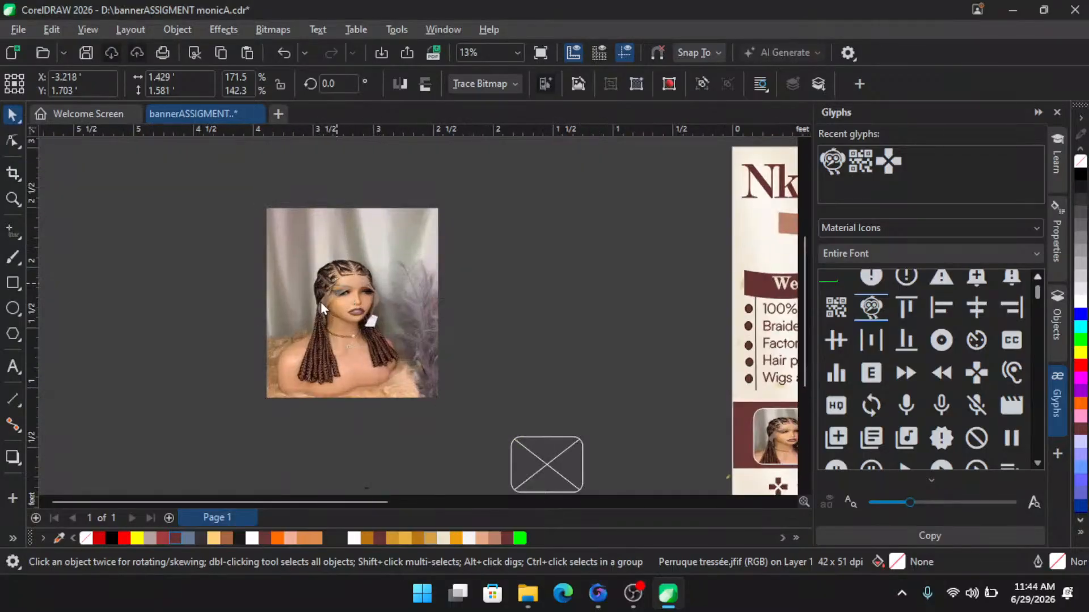
pyautogui.moveTo(337, 284); pyautogui.dragTo(298, 308)
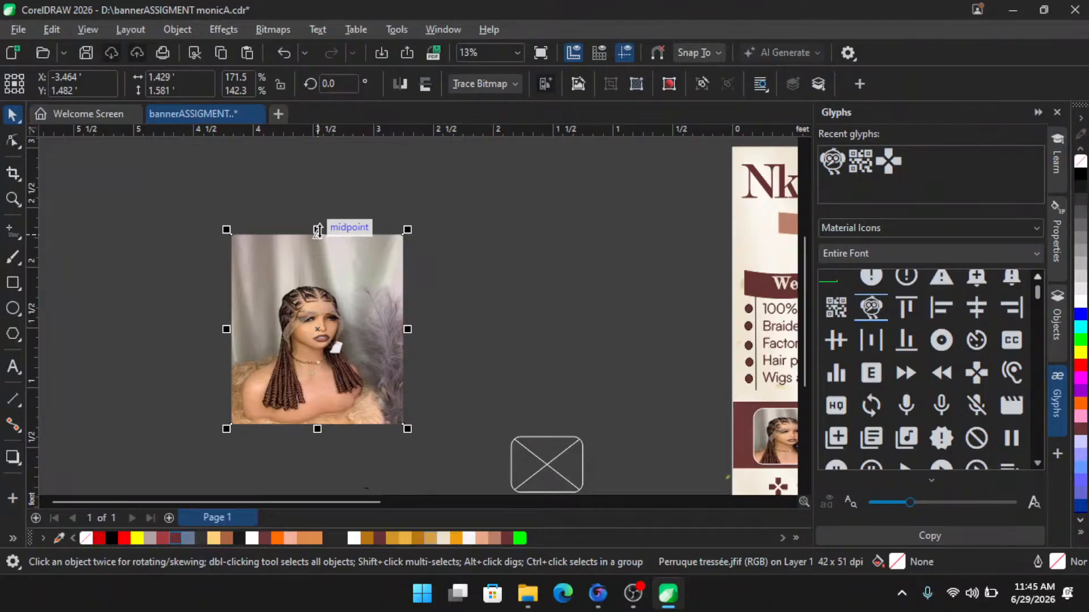
pyautogui.scroll(2, 329, 199)
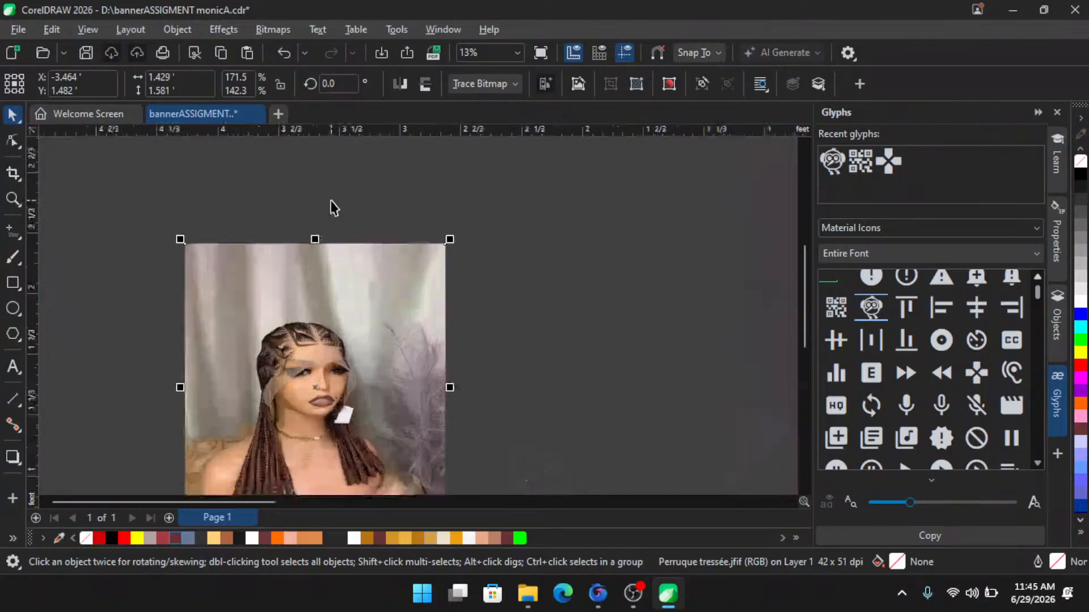
pyautogui.moveTo(315, 235); pyautogui.dragTo(315, 201)
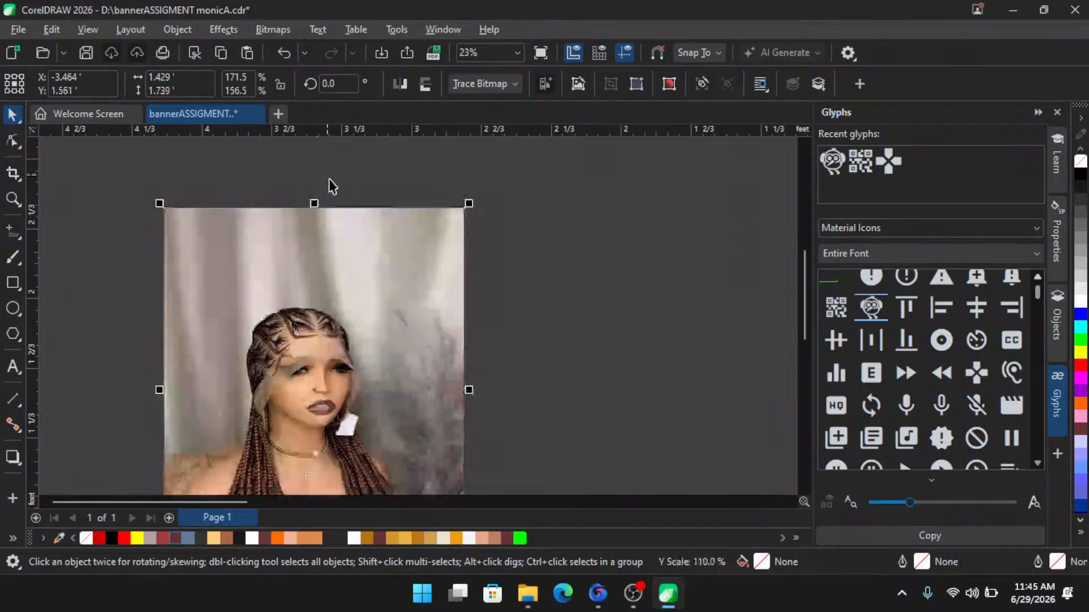
pyautogui.scroll(-2, 323, 393)
pyautogui.scroll(1, 415, 197)
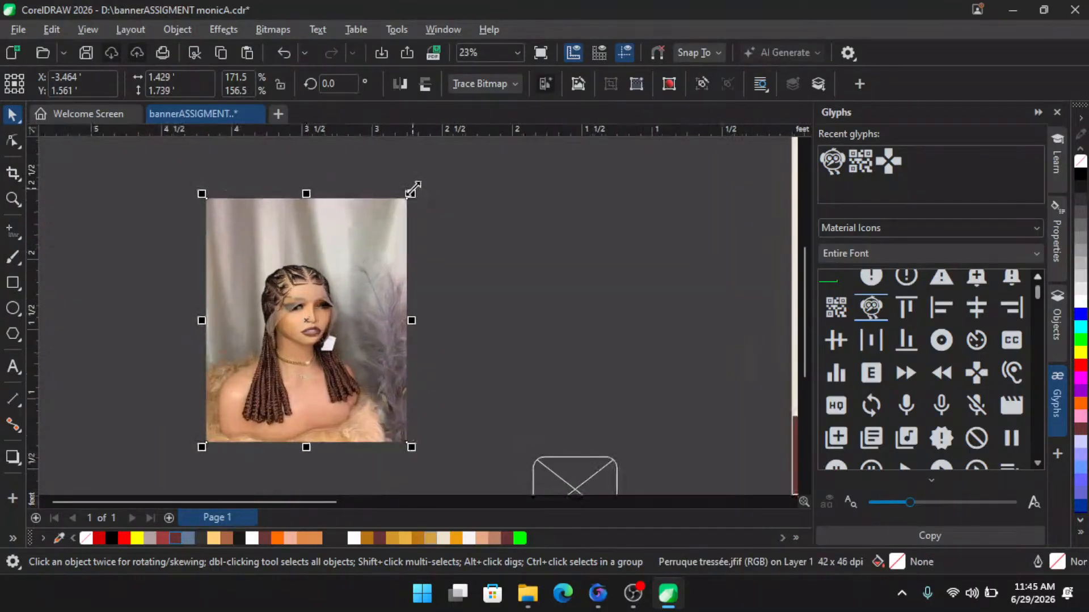
pyautogui.moveTo(413, 191); pyautogui.dragTo(478, 171)
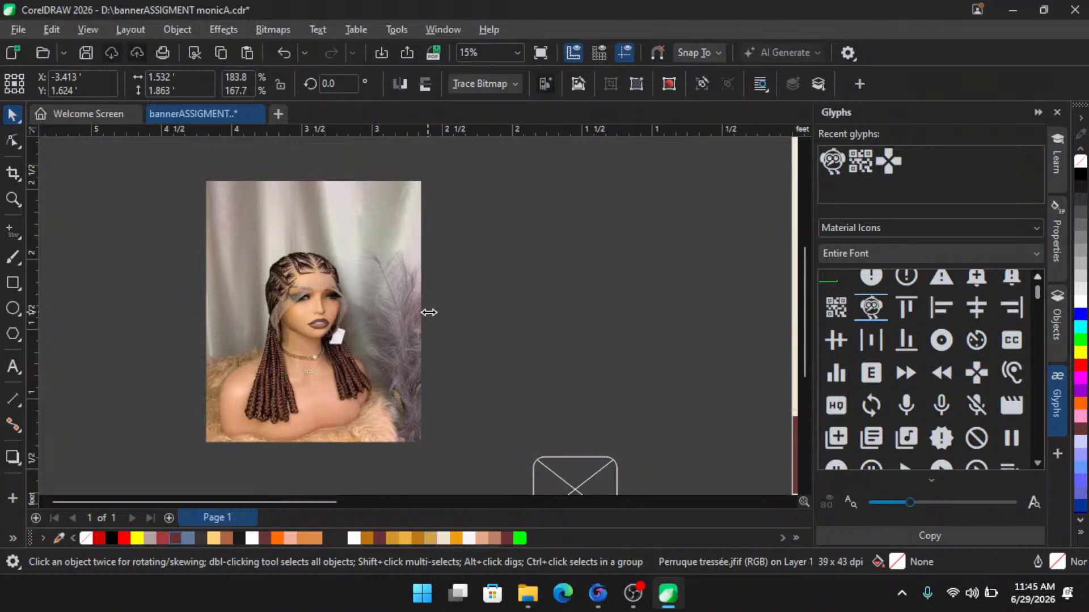
pyautogui.scroll(-1, 327, 283)
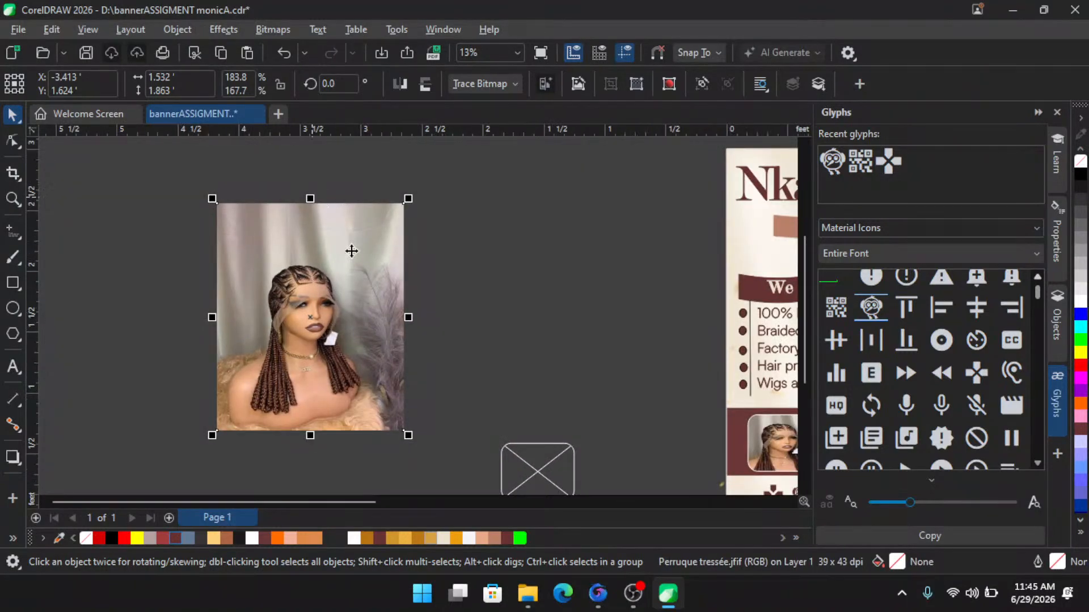
pyautogui.moveTo(408, 317); pyautogui.dragTo(434, 319)
# - Select the three-models photo on the banner and zoom in to examine it
pyautogui.scroll(-1, 268, 326)
pyautogui.scroll(-4, 268, 326)
pyautogui.scroll(2, 628, 344)
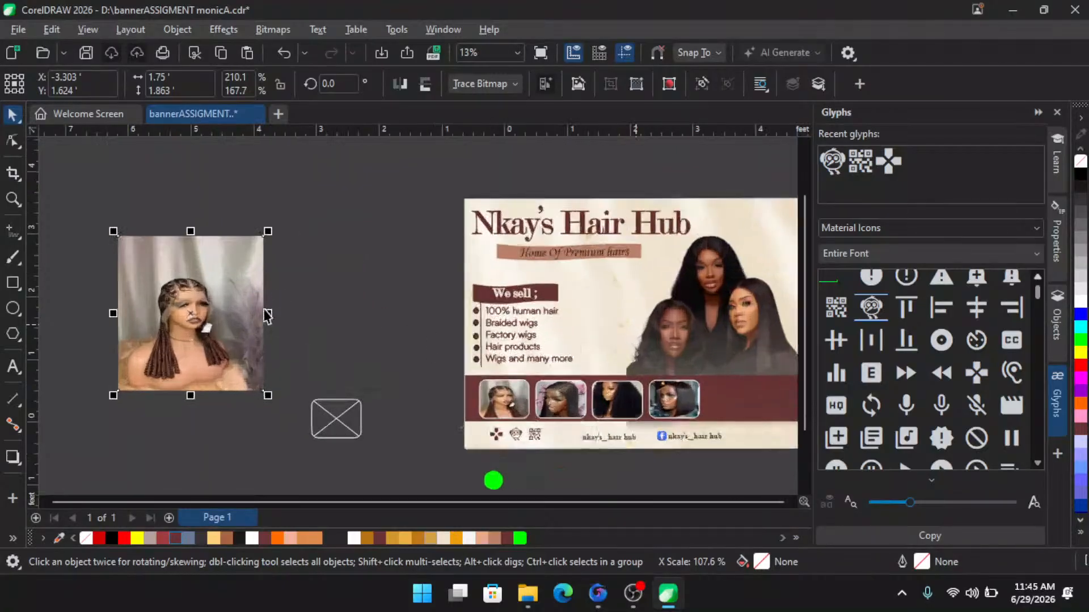
pyautogui.scroll(-1, 638, 355)
pyautogui.scroll(3, 639, 362)
pyautogui.click(511, 282)
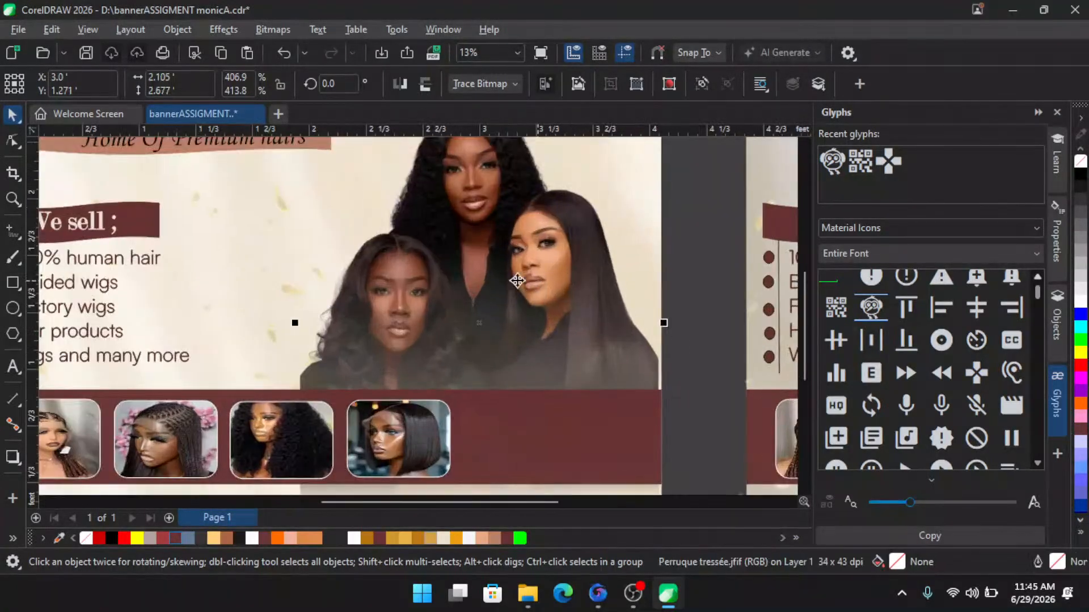
pyautogui.scroll(-2, 482, 309)
pyautogui.scroll(-3, 499, 300)
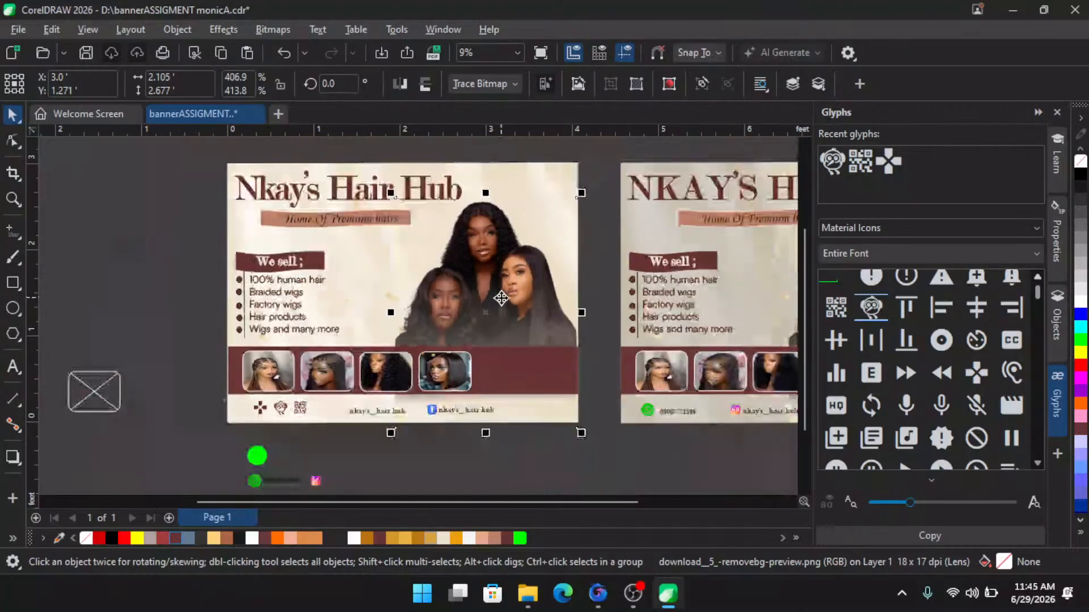
pyautogui.scroll(1, 501, 274)
pyautogui.scroll(6, 500, 273)
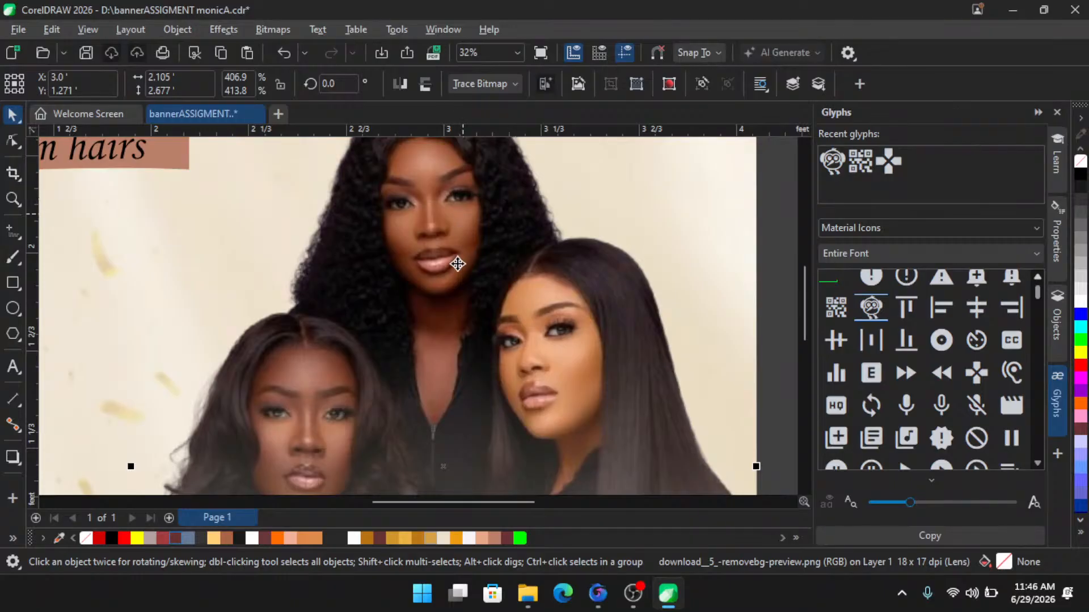
pyautogui.scroll(-3, 457, 263)
pyautogui.scroll(1, 462, 267)
pyautogui.scroll(1, 472, 273)
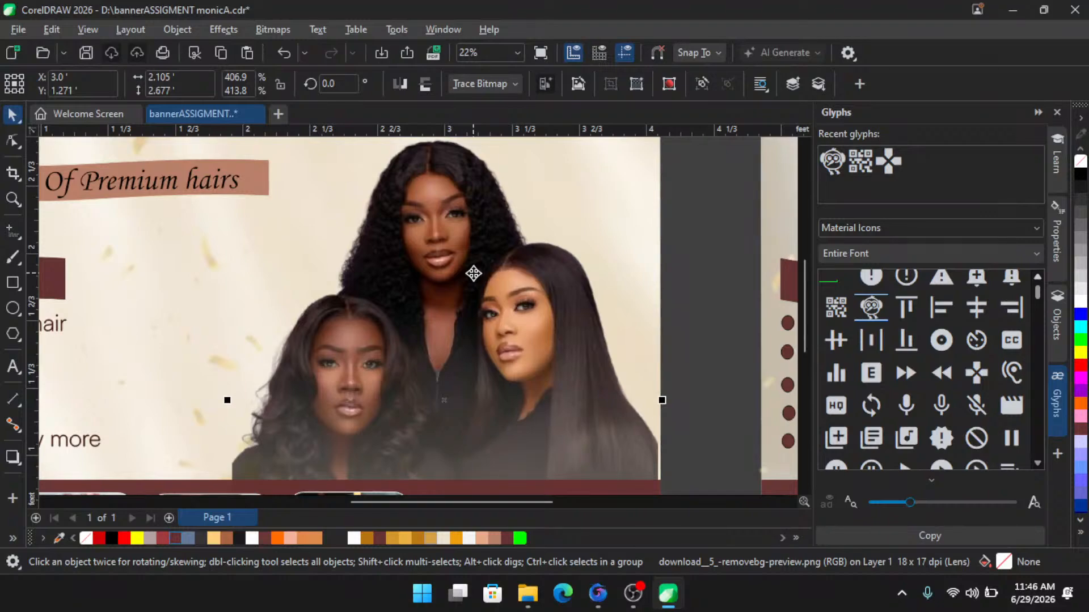
pyautogui.scroll(4, 369, 390)
pyautogui.scroll(-2, 337, 323)
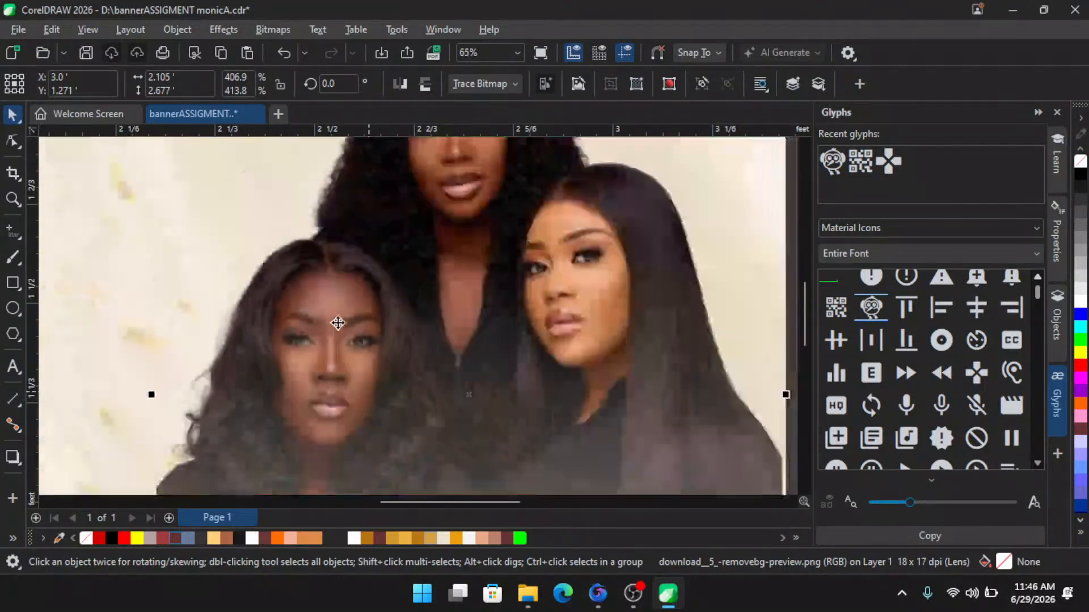
pyautogui.scroll(-4, 337, 323)
pyautogui.scroll(2, 482, 303)
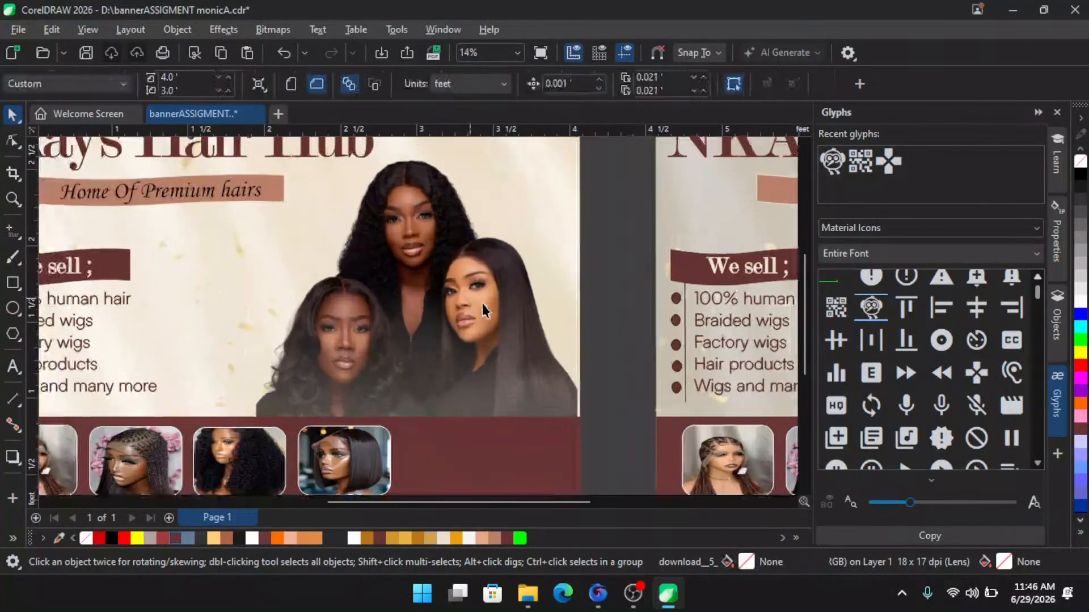
pyautogui.scroll(-5, 482, 304)
# - Move the three-models photo off the banner and back onto the banner's right half
pyautogui.moveTo(466, 310); pyautogui.dragTo(339, 255)
pyautogui.scroll(3, 227, 216)
pyautogui.scroll(1, 267, 224)
pyautogui.scroll(-2, 352, 304)
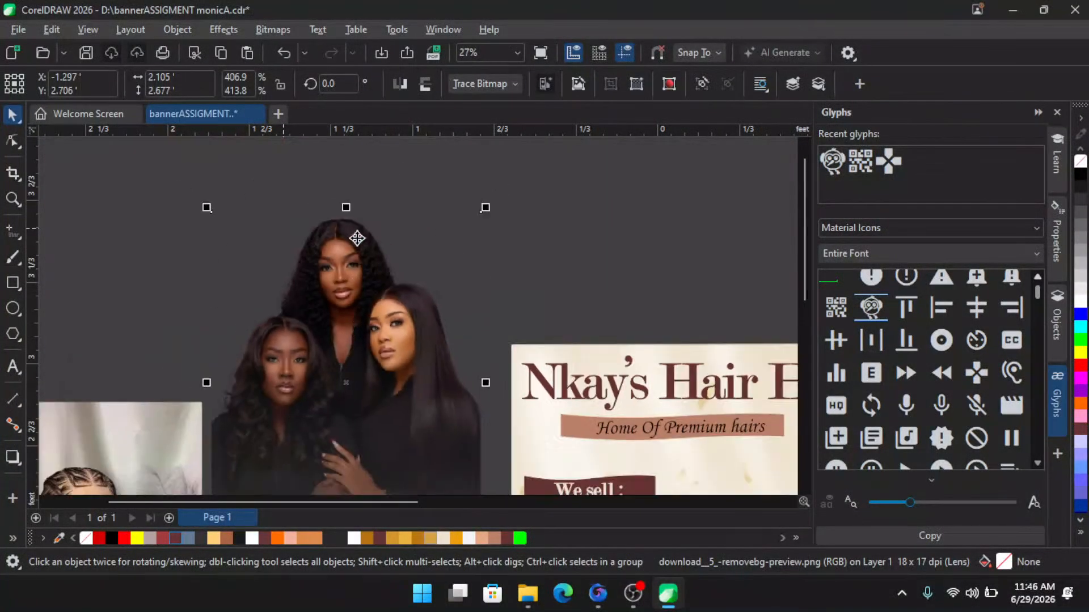
pyautogui.scroll(-1, 339, 222)
pyautogui.scroll(2, 344, 371)
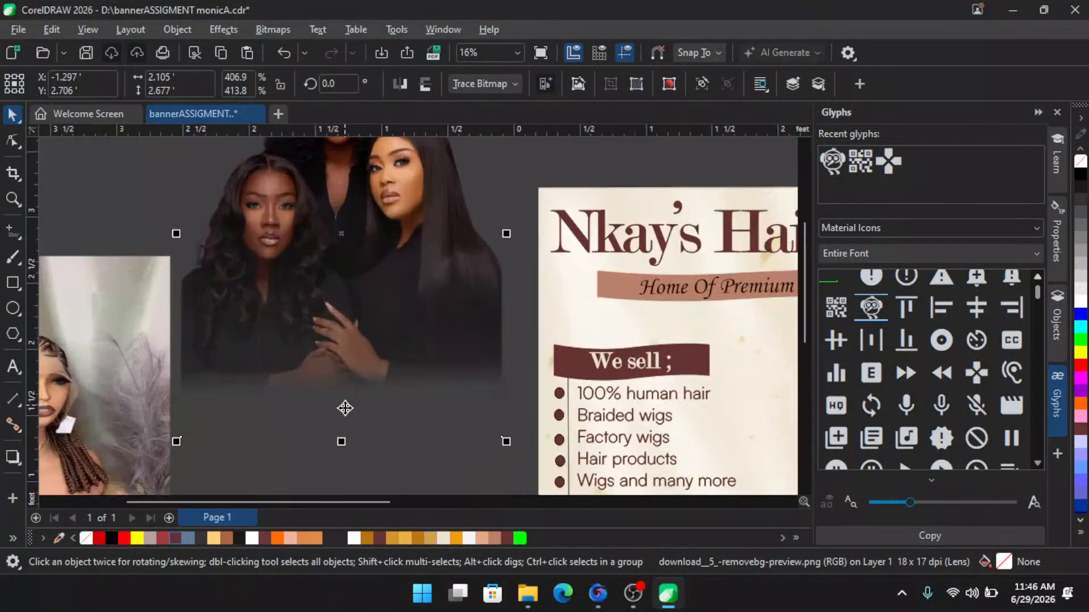
pyautogui.scroll(3, 342, 353)
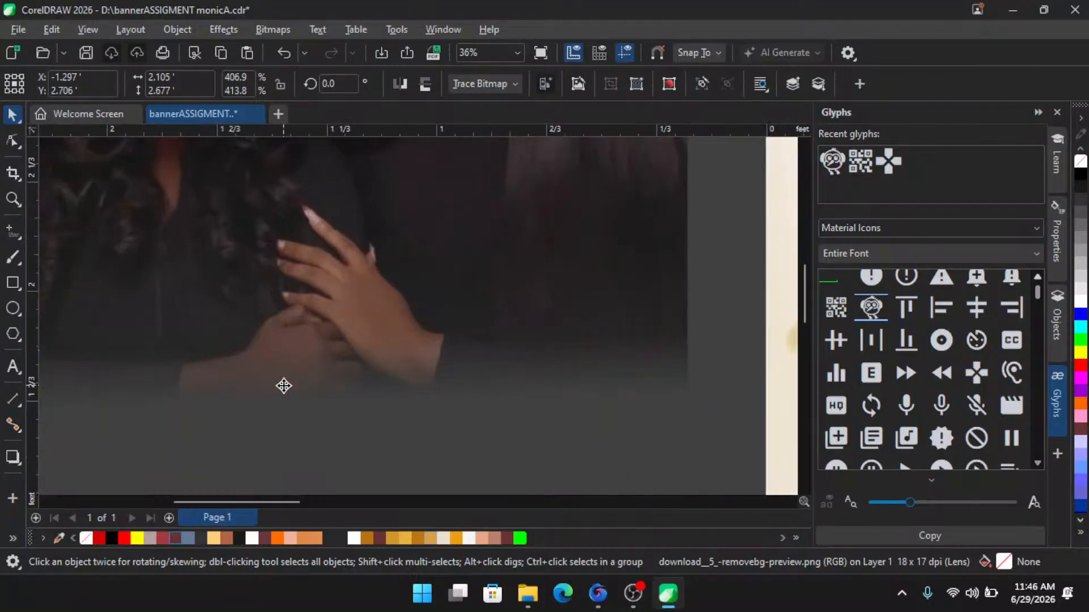
pyautogui.scroll(-4, 289, 386)
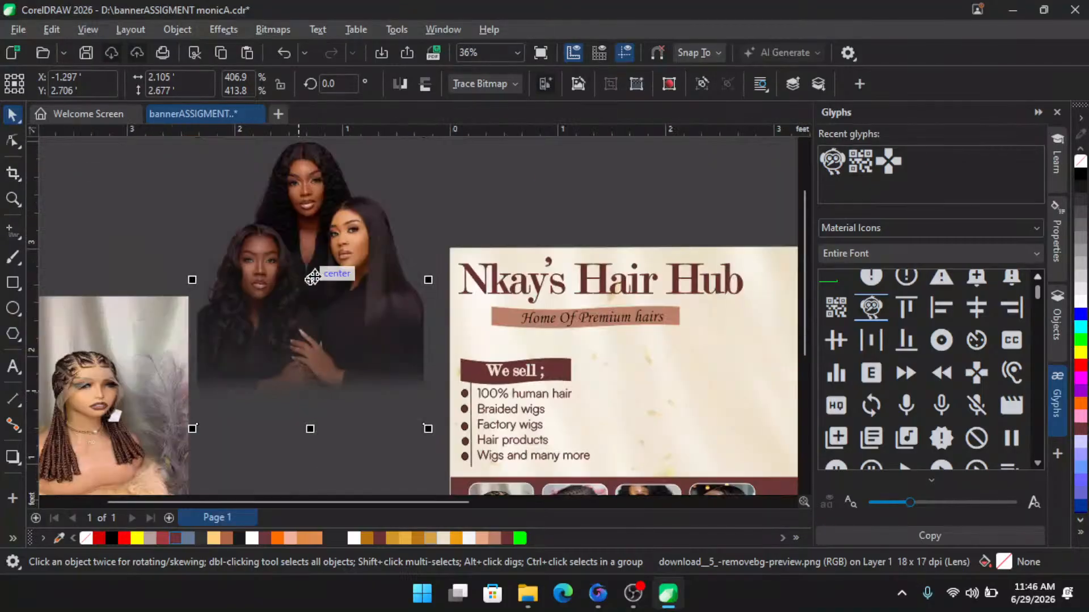
pyautogui.scroll(1, 316, 275)
pyautogui.scroll(-4, 316, 275)
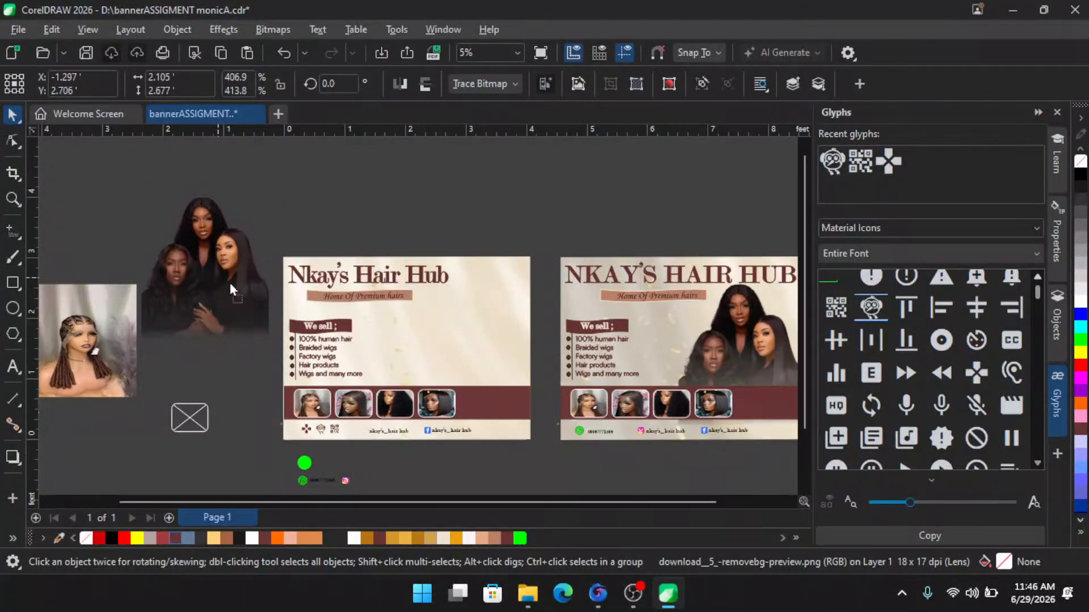
pyautogui.moveTo(230, 283); pyautogui.dragTo(473, 364)
# - Select the bottom strip's thumbnails and contact items and move them up above the banner
pyautogui.scroll(1, 477, 399)
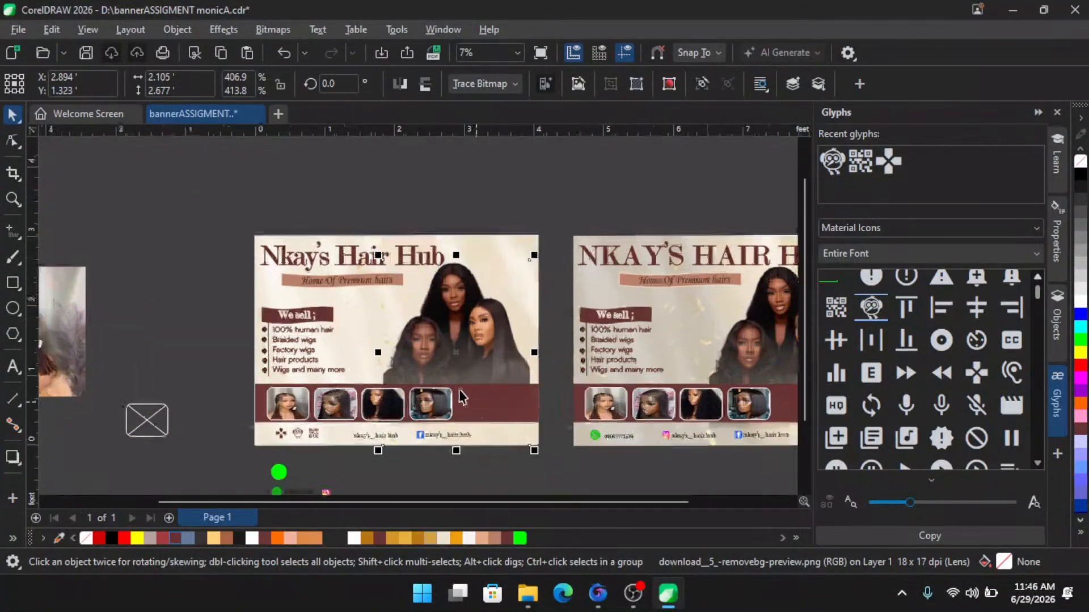
pyautogui.moveTo(226, 374); pyautogui.dragTo(549, 462)
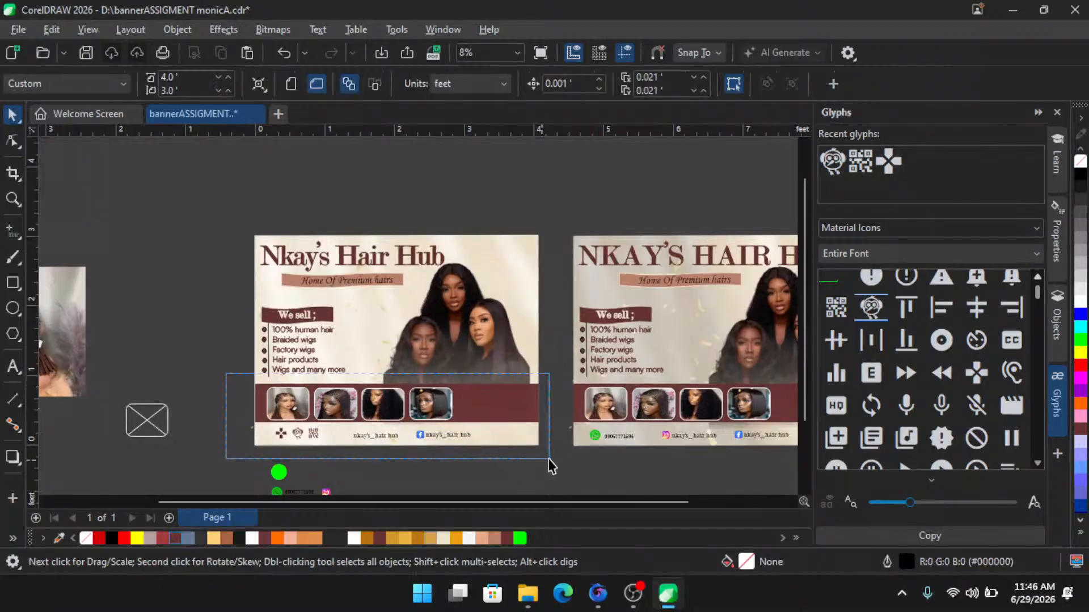
pyautogui.scroll(-2, 413, 408)
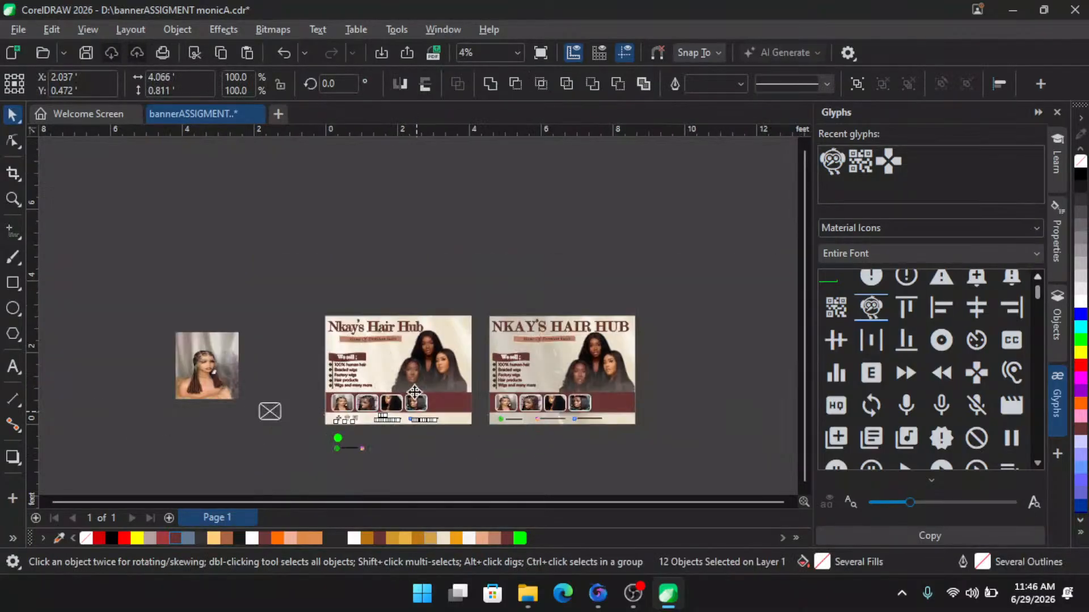
pyautogui.moveTo(413, 407); pyautogui.dragTo(408, 261)
pyautogui.scroll(2, 415, 409)
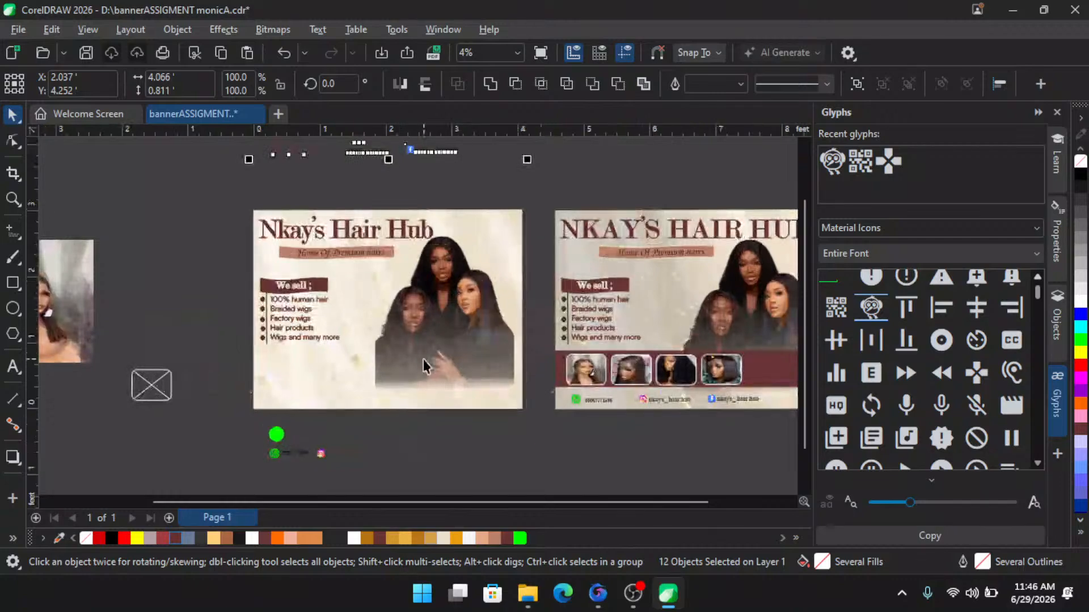
# - Enlarge the three-models photo to about 511% by 520% and reposition it over the banner's right side
pyautogui.click(426, 364)
pyautogui.moveTo(517, 415); pyautogui.dragTo(548, 463)
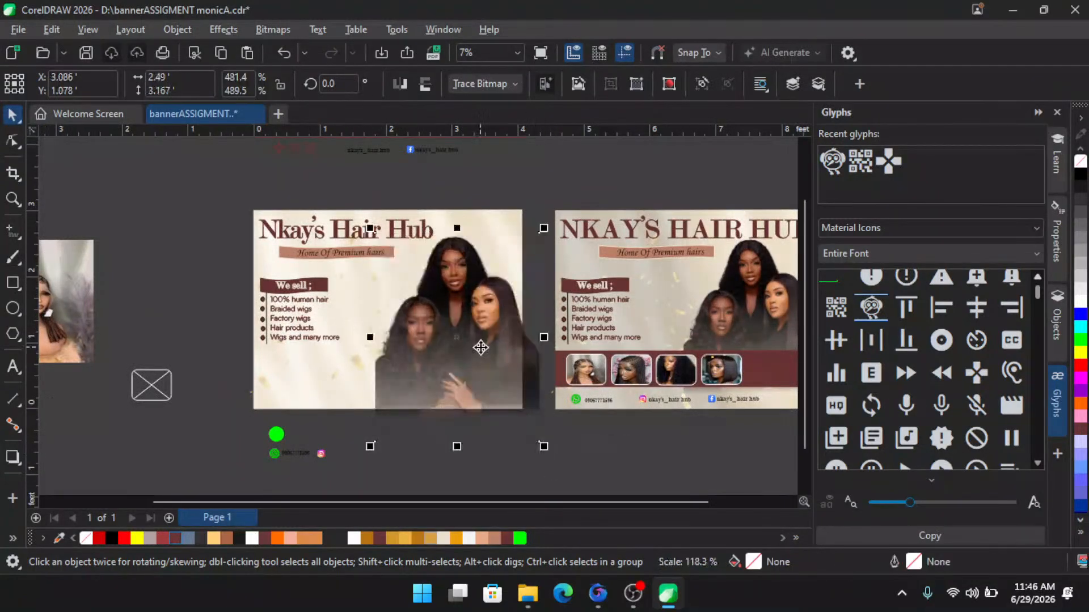
pyautogui.moveTo(482, 347); pyautogui.dragTo(474, 361)
pyautogui.moveTo(535, 238); pyautogui.dragTo(546, 229)
pyautogui.scroll(1, 479, 428)
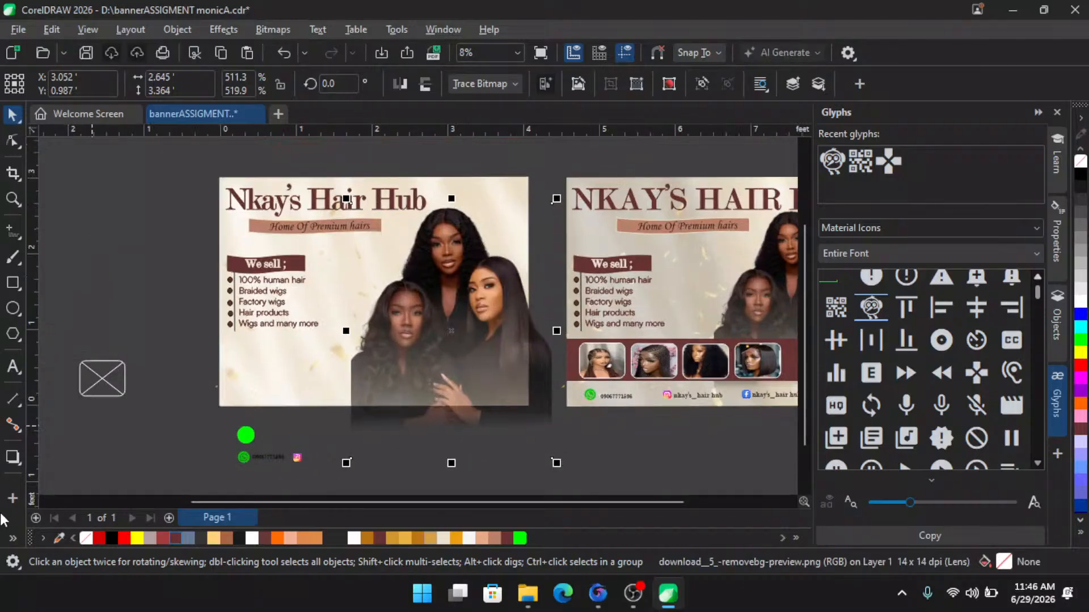
# - Try to PowerClip the three-models photo inside the banner background
pyautogui.rightClick(426, 315)
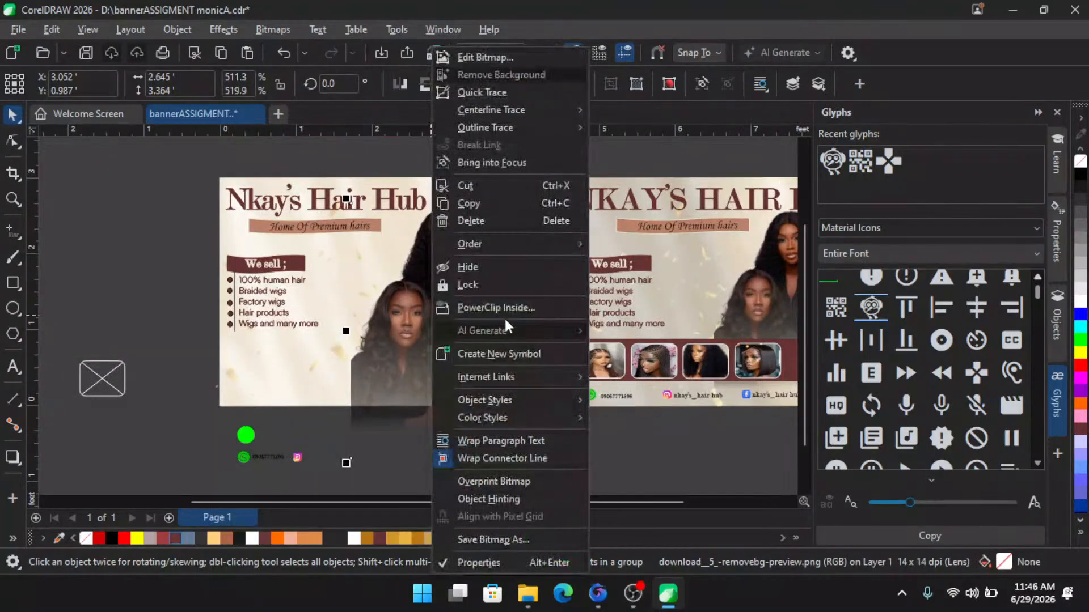
pyautogui.press('Escape')
pyautogui.click(329, 273)
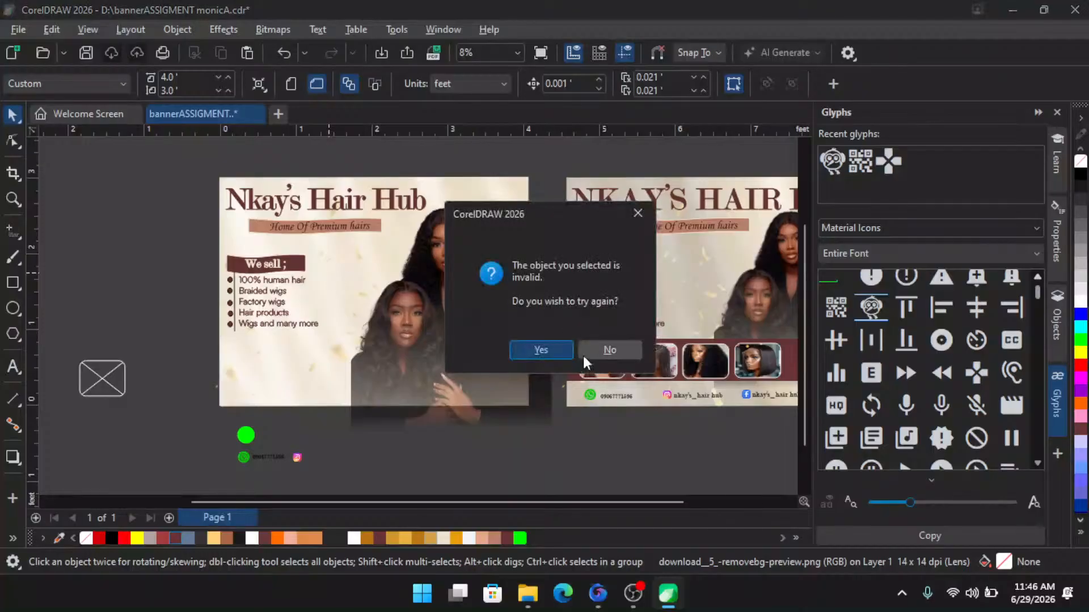
pyautogui.click(547, 349)
pyautogui.click(229, 389)
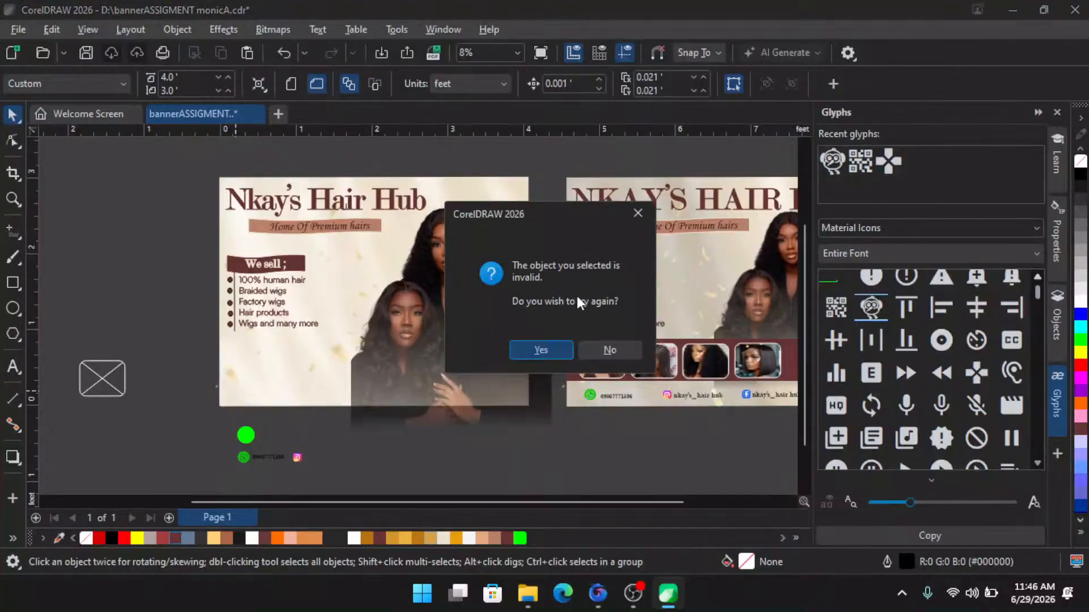
pyautogui.click(605, 349)
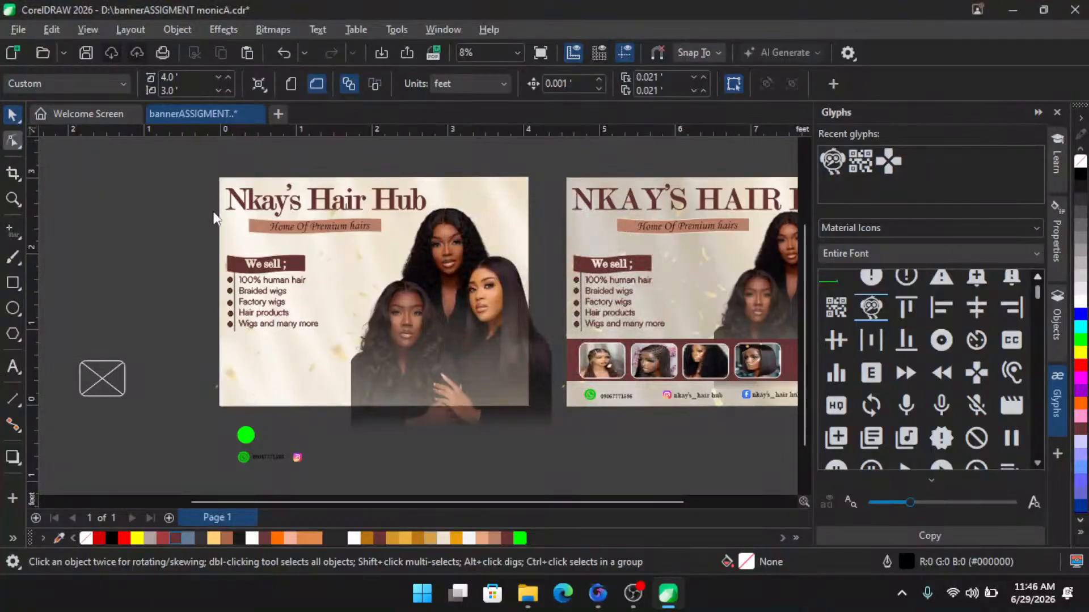
# - Trim the three-models photo's right edge in to the banner's right edge with the Shape tool
pyautogui.click(499, 338)
pyautogui.press('F10')
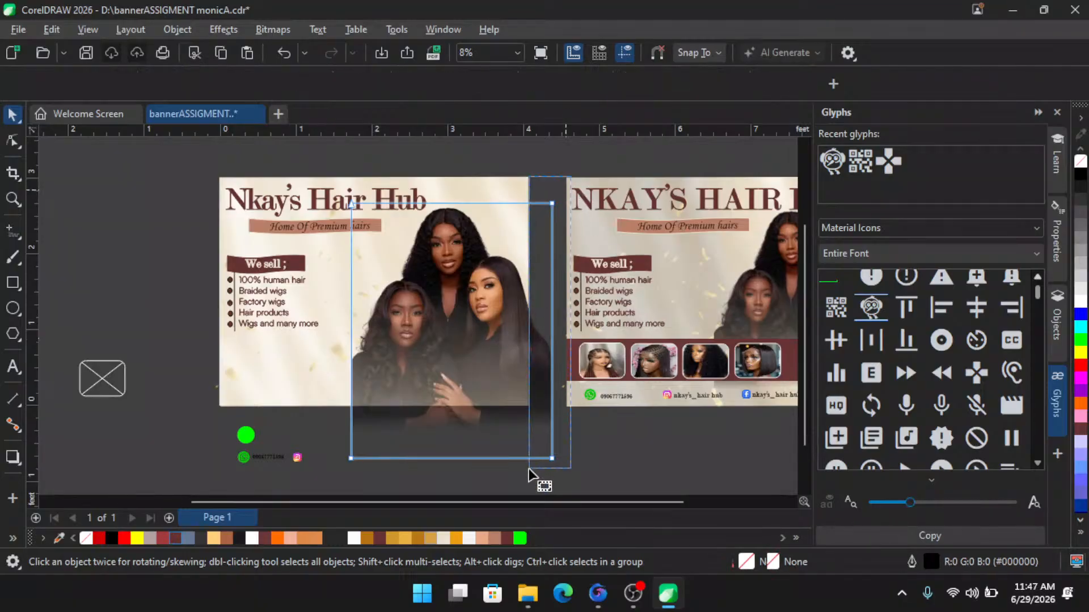
pyautogui.moveTo(553, 373); pyautogui.dragTo(528, 370)
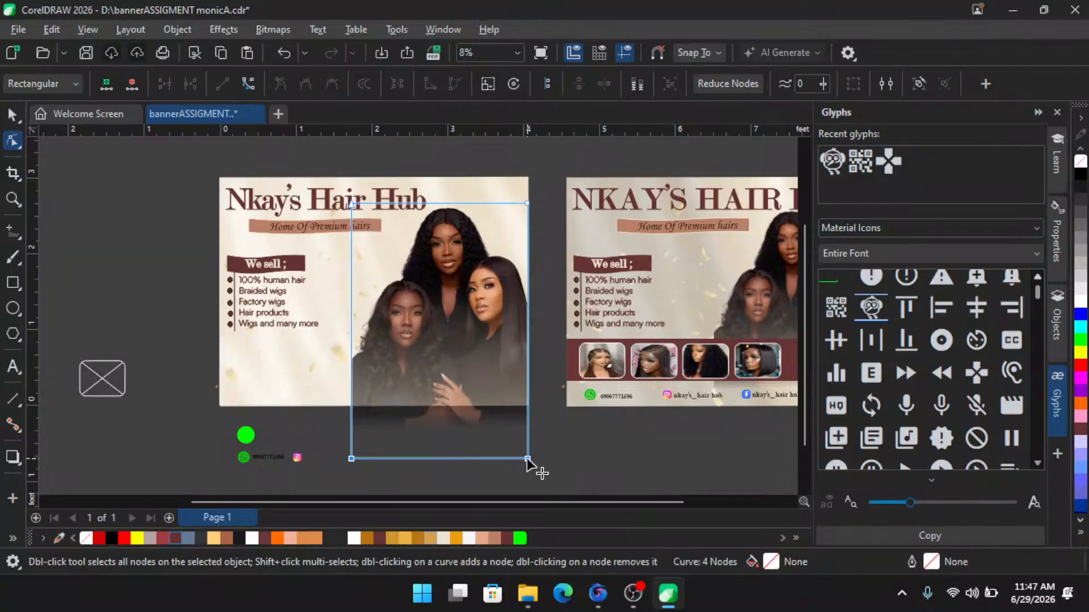
pyautogui.moveTo(526, 458); pyautogui.dragTo(525, 406)
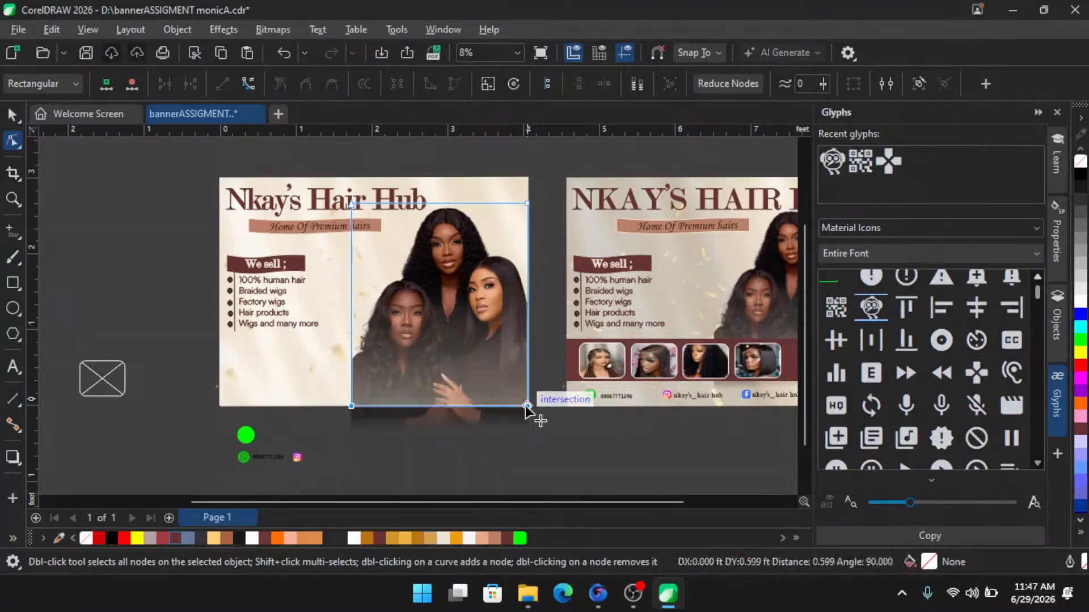
pyautogui.scroll(-1, 461, 420)
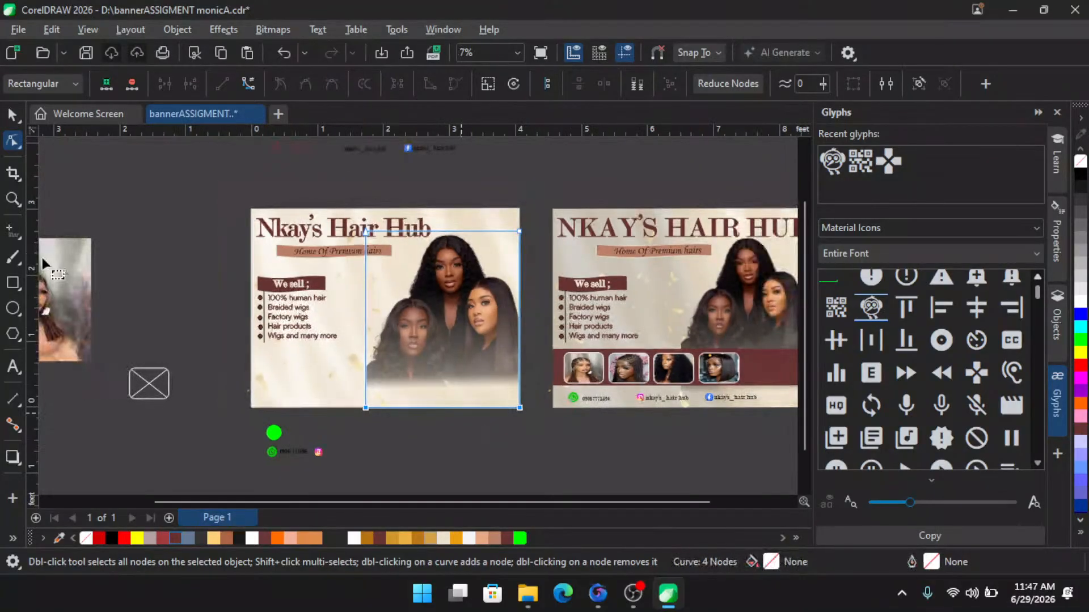
pyautogui.hotkey('ctrl', 'z')
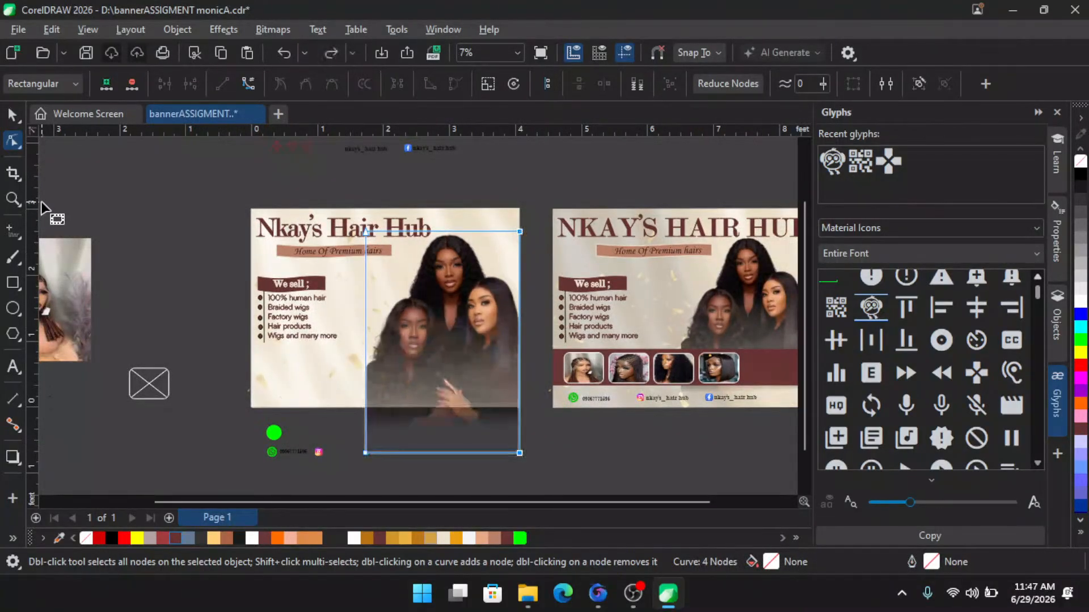
# - Remove the fountain transparency from the three-models photo with the Transparency tool
pyautogui.click(11, 113)
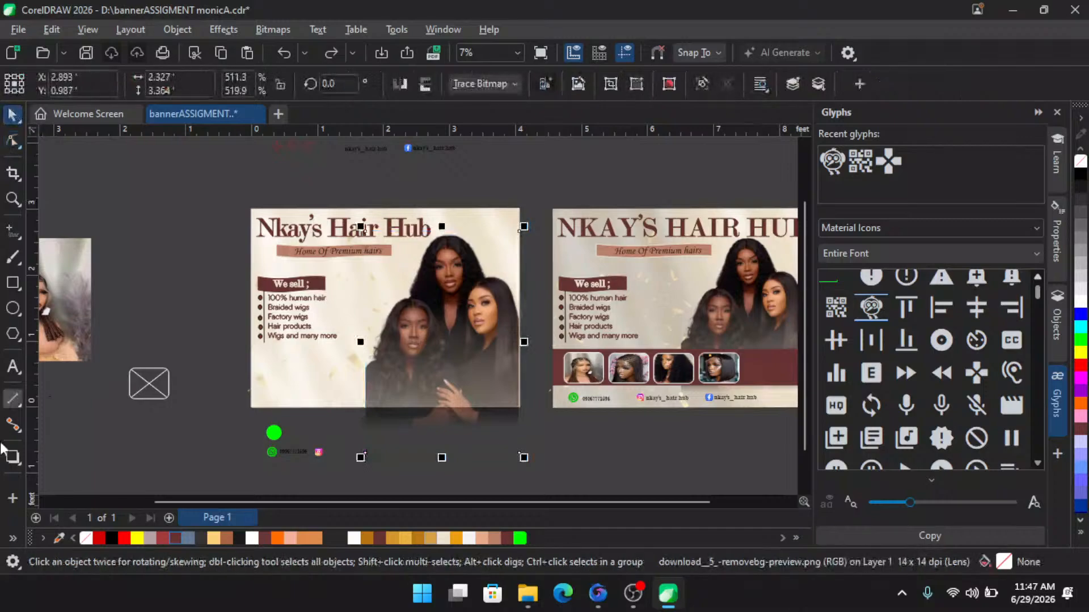
pyautogui.click(12, 539)
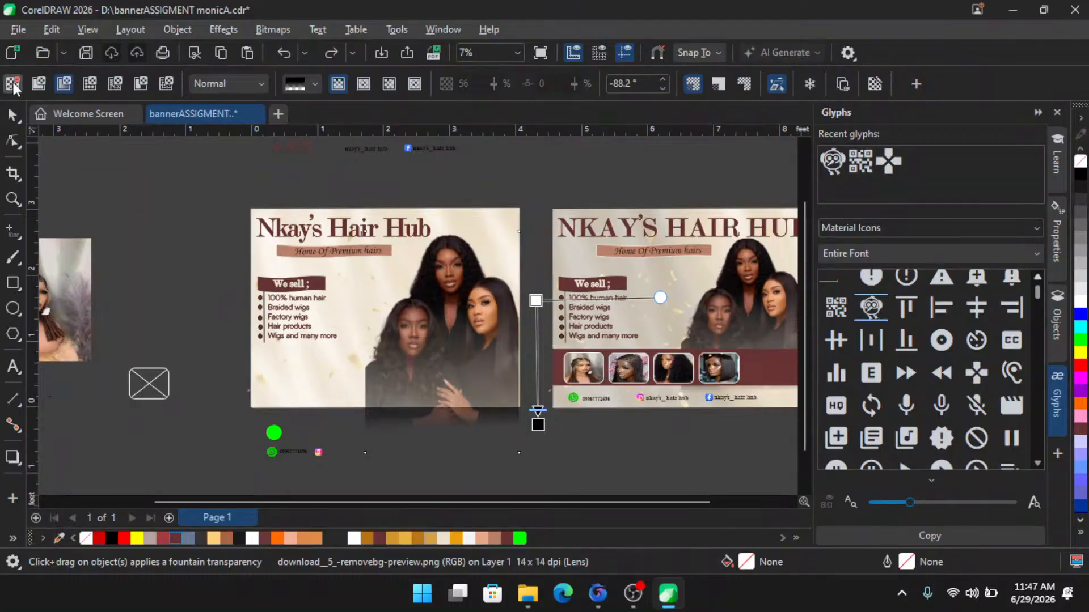
pyautogui.click(13, 83)
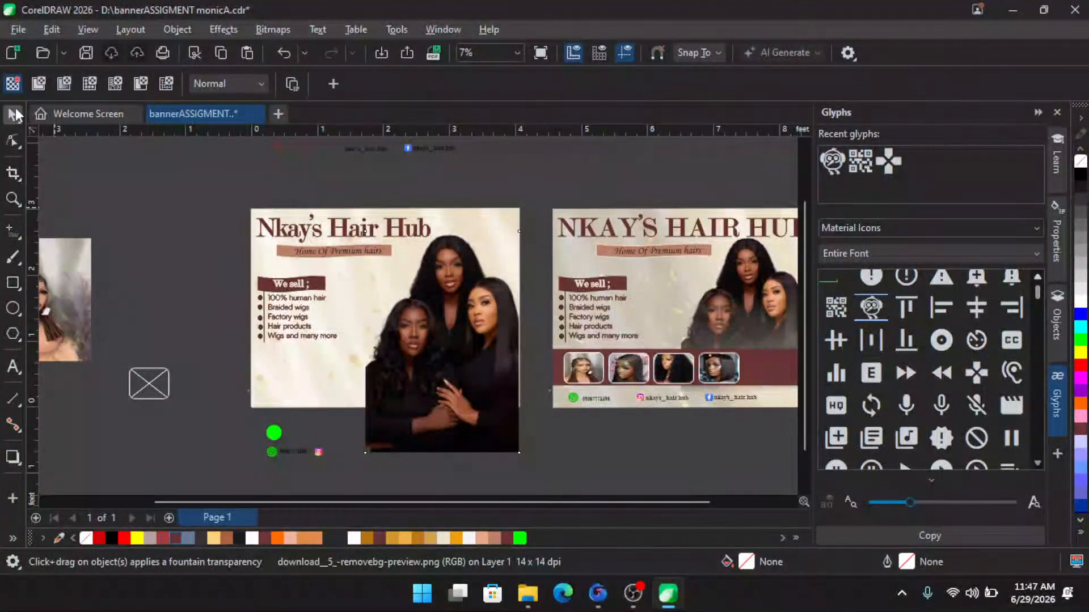
pyautogui.click(13, 116)
pyautogui.scroll(1, 475, 348)
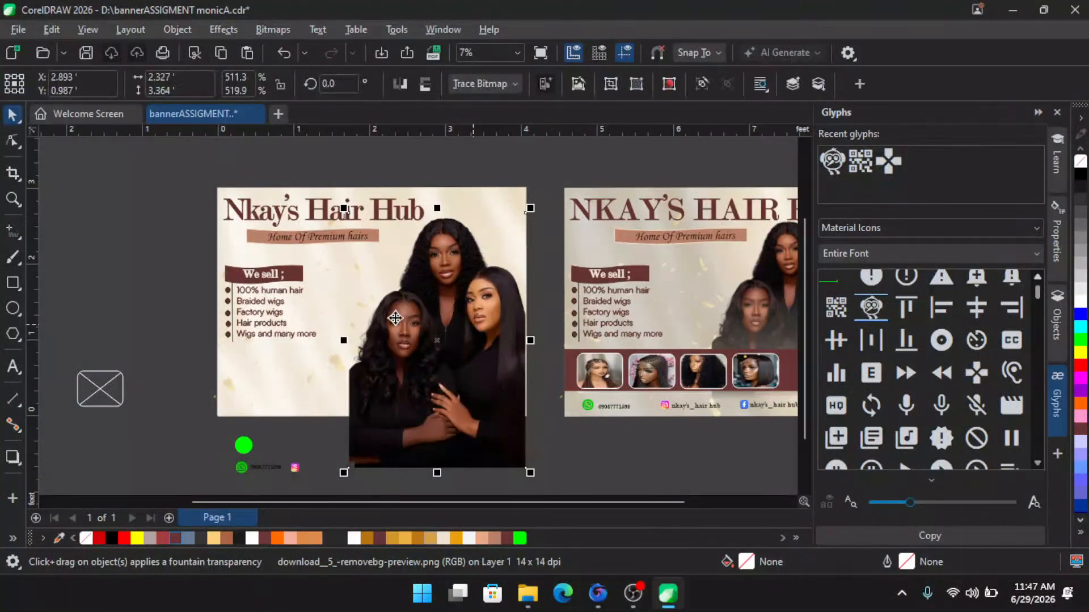
# - Select the "Home Of Premium hairs" label and move it down below the title
pyautogui.moveTo(151, 211); pyautogui.dragTo(415, 267)
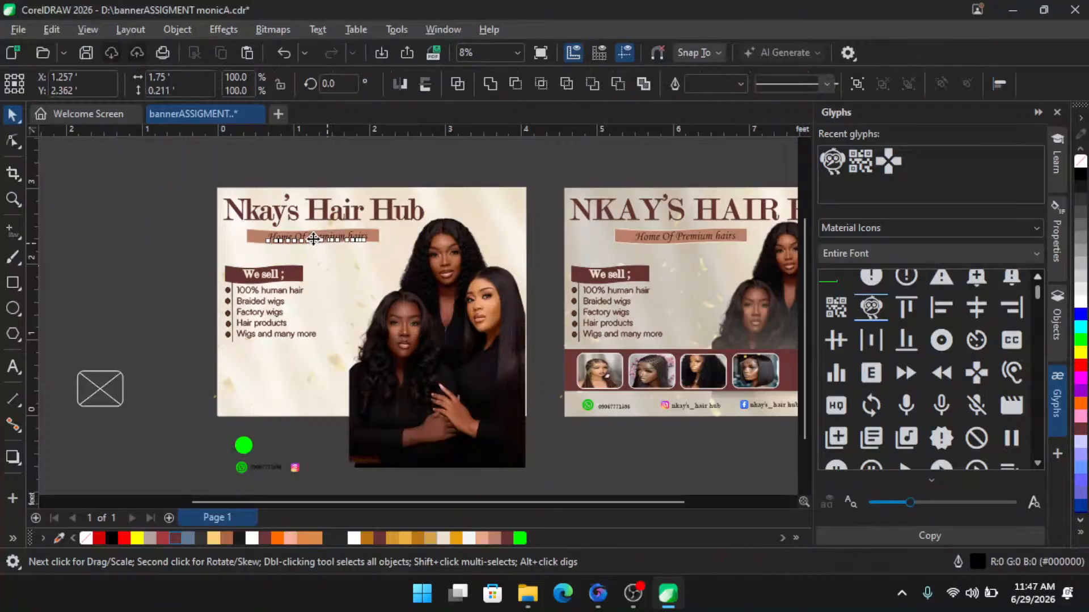
pyautogui.moveTo(314, 239); pyautogui.dragTo(313, 254)
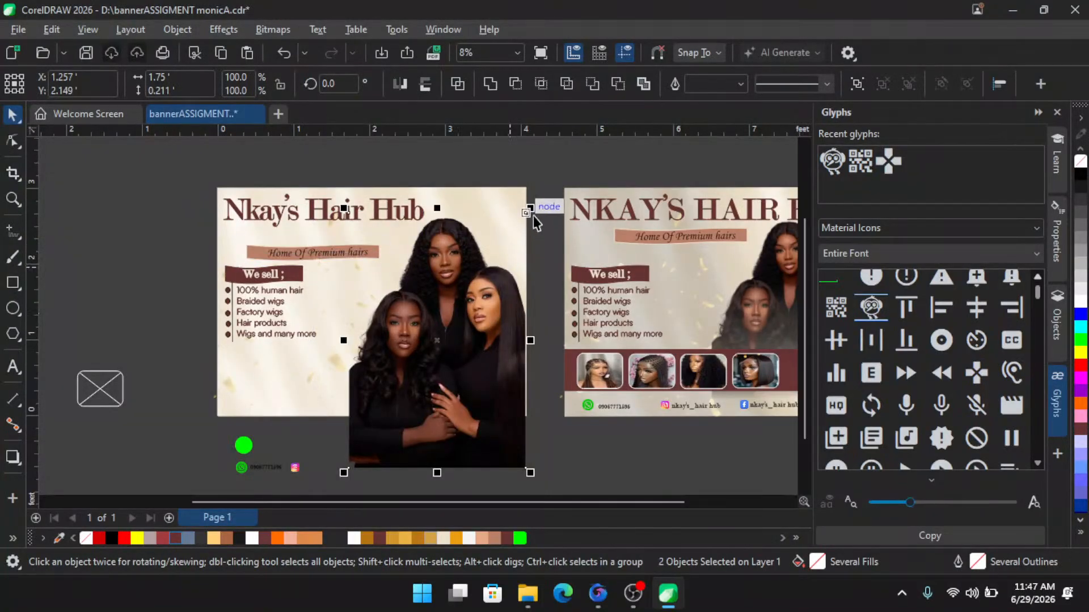
# - Enlarge the three-models photo slightly to about 533% by 542% from its top corner
pyautogui.moveTo(530, 208); pyautogui.dragTo(538, 198)
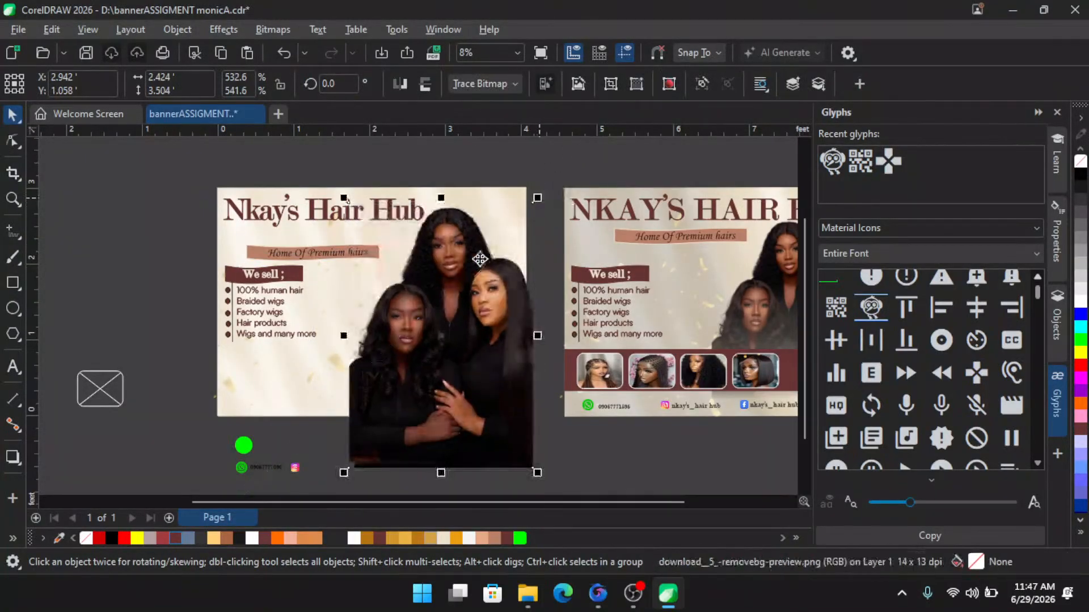
# - Try to PowerClip the three-models photo inside the banner background, then decline retrying
pyautogui.rightClick(398, 338)
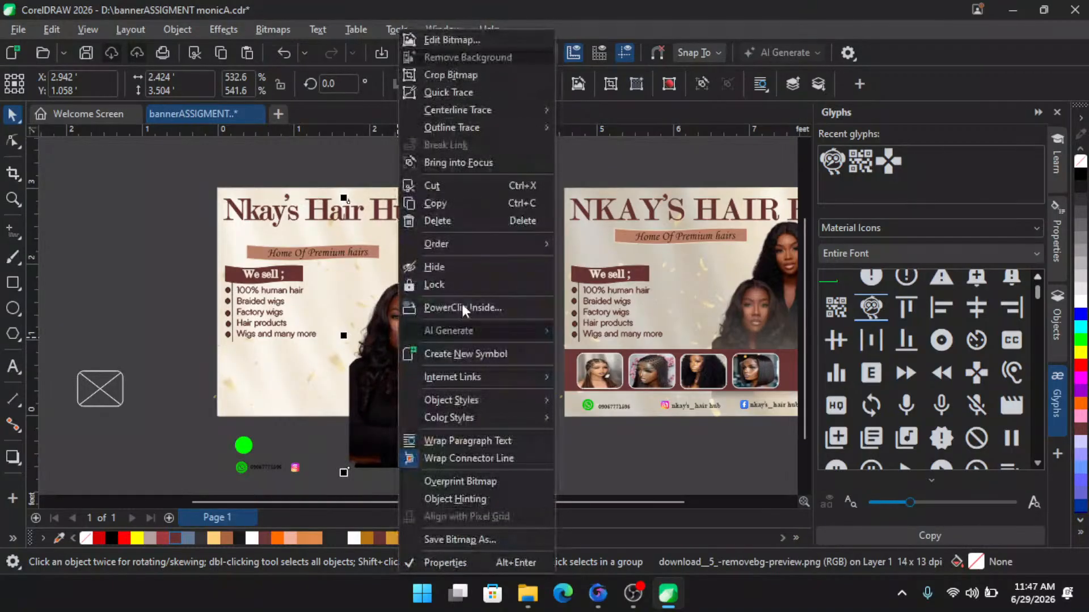
pyautogui.click(462, 305)
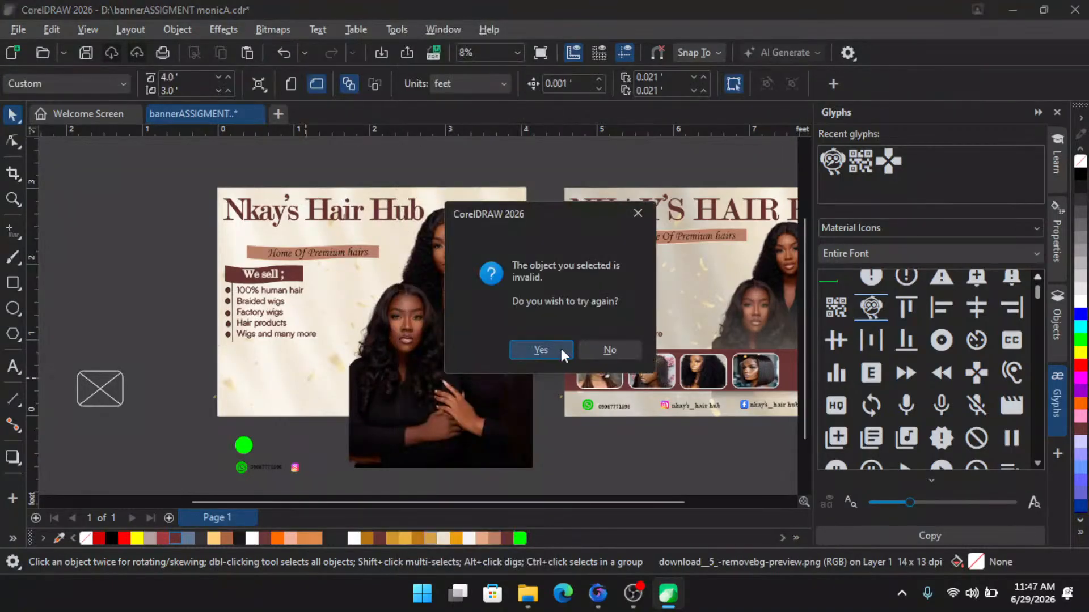
pyautogui.click(556, 348)
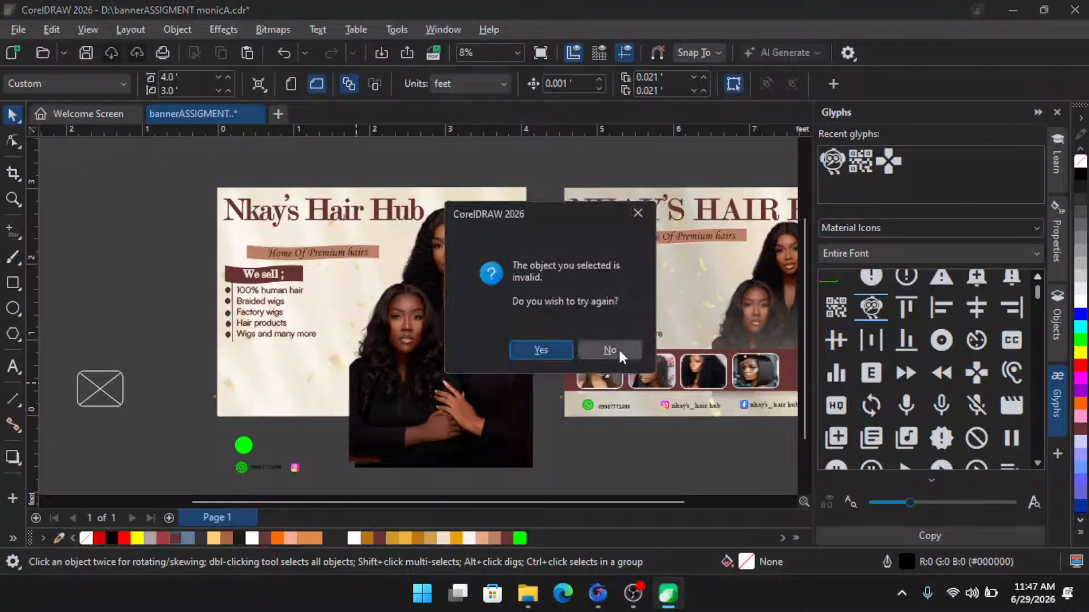
pyautogui.click(607, 350)
pyautogui.click(375, 392)
# - Trim the three-models photo's bottom edge up to the banner's bottom edge with the Shape tool
pyautogui.click(13, 140)
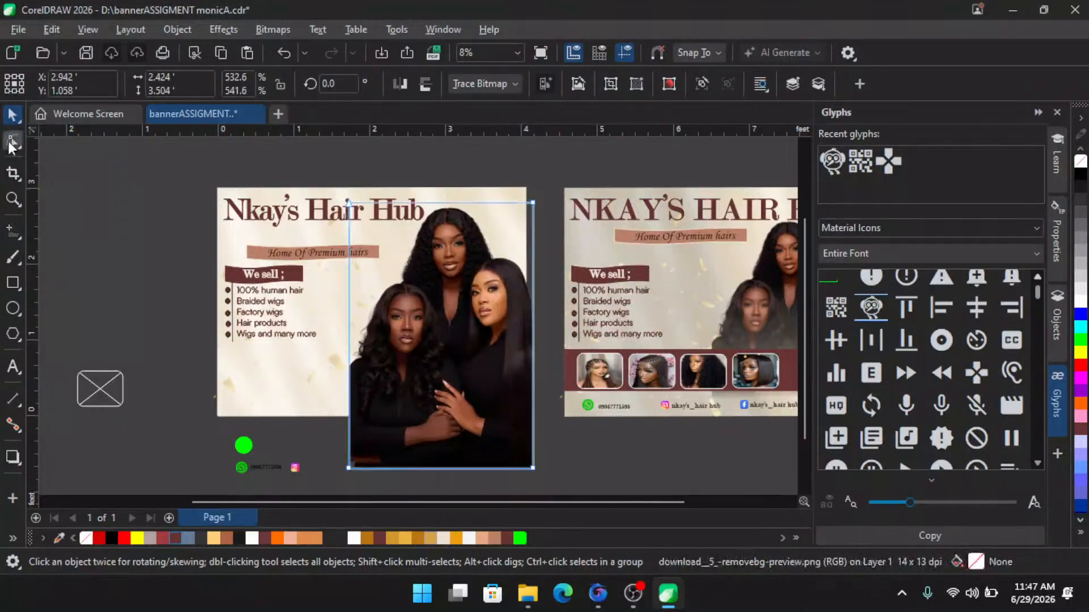
pyautogui.moveTo(386, 473); pyautogui.dragTo(529, 418)
# - Select the label, "We sell" heading and list and move them down on the banner
pyautogui.moveTo(173, 227); pyautogui.dragTo(442, 379)
pyautogui.press('space')
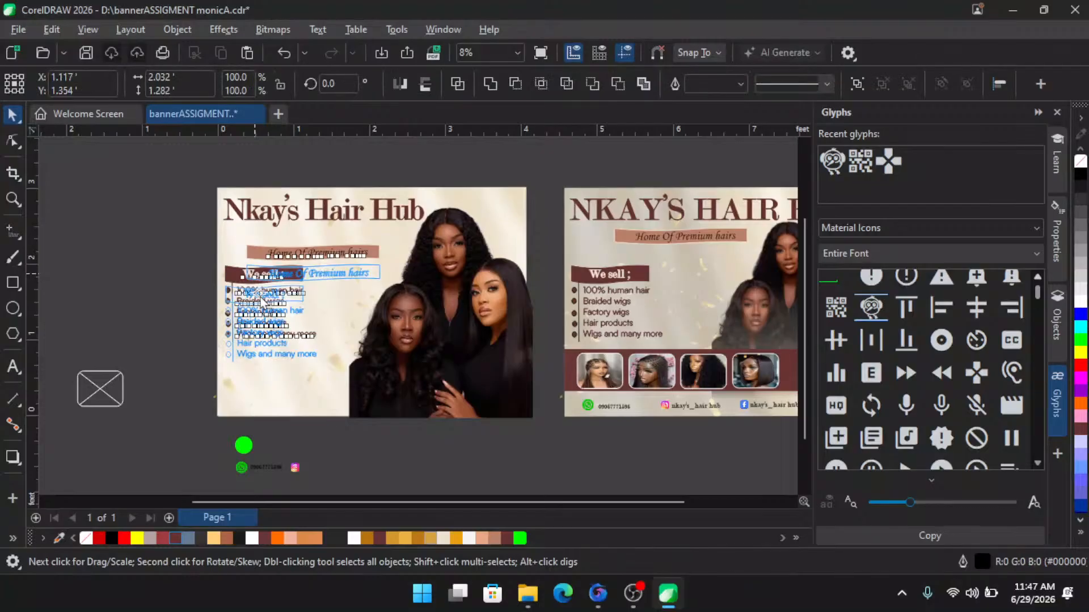
pyautogui.moveTo(258, 279); pyautogui.dragTo(282, 330)
pyautogui.scroll(2, 271, 287)
pyautogui.scroll(-2, 282, 347)
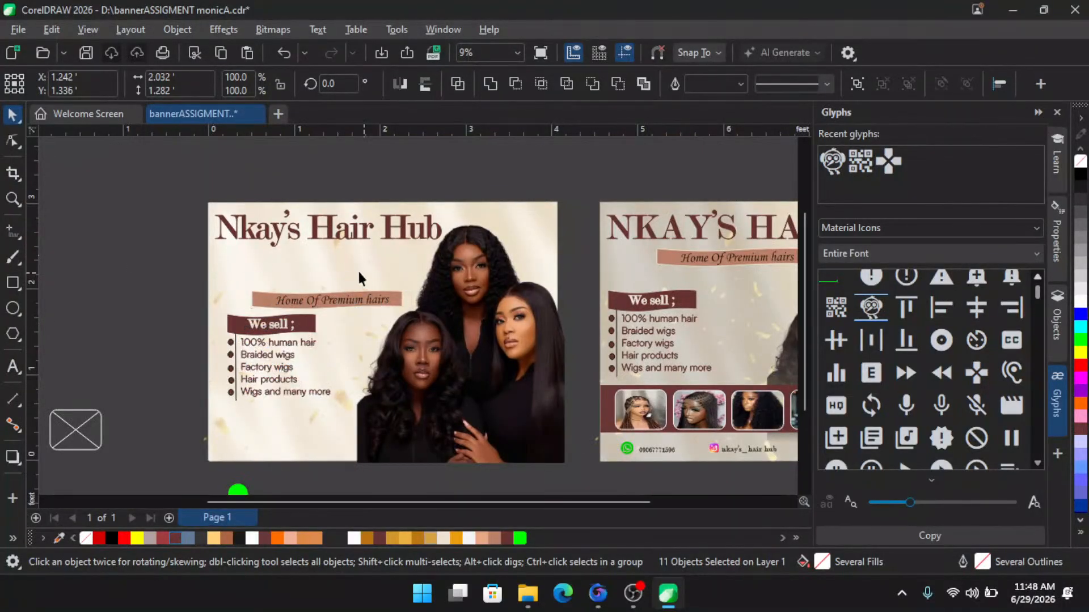
# - Break the "Nkay's Hair Hub" title into two lines after "Nkay's"
pyautogui.press('Escape')
pyautogui.scroll(1, 314, 227)
pyautogui.click(315, 226)
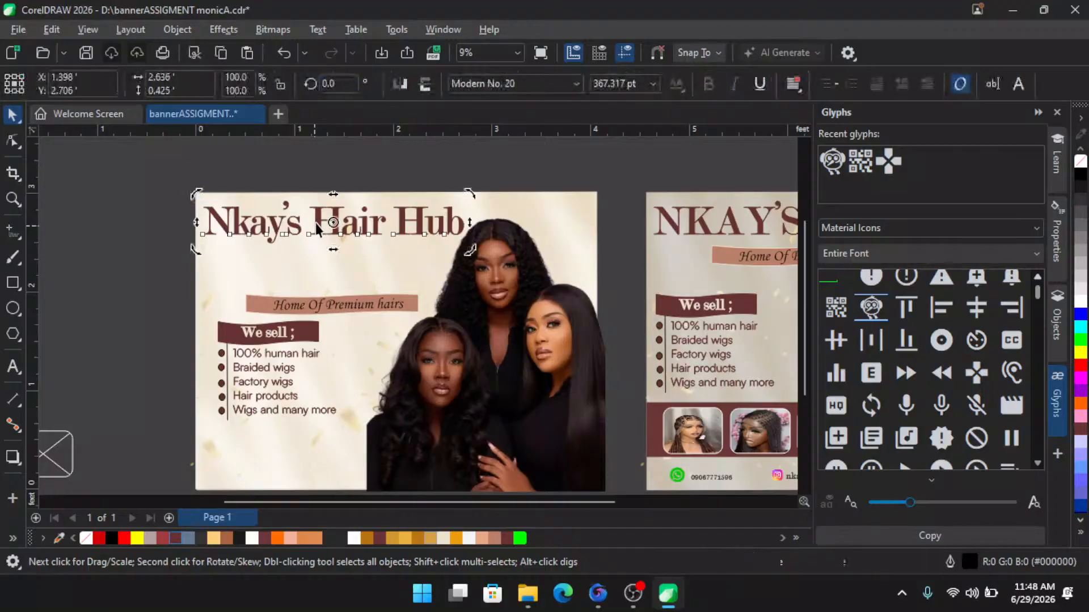
pyautogui.click(316, 225)
pyautogui.press('Return')
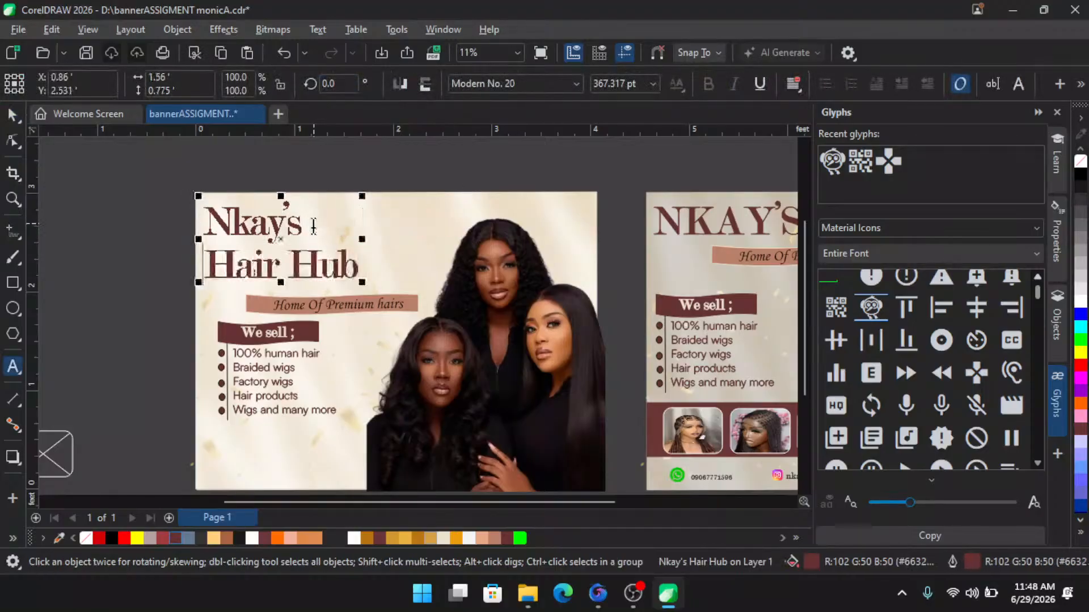
# - Enlarge the two-line title slightly to about 102%
pyautogui.click(10, 117)
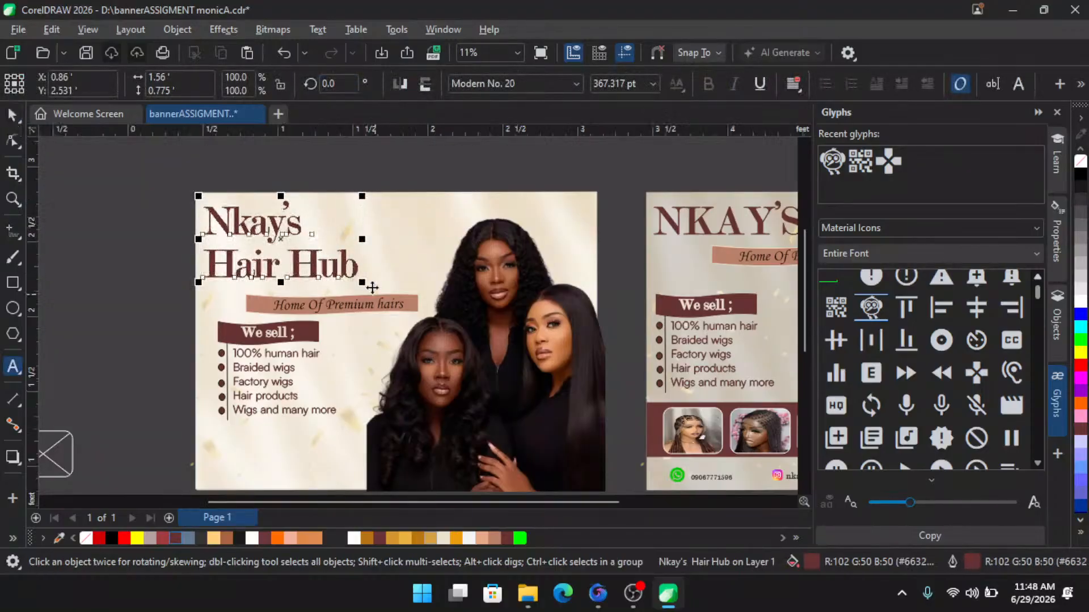
pyautogui.scroll(1, 334, 269)
pyautogui.moveTo(308, 267); pyautogui.dragTo(348, 271)
pyautogui.scroll(-1, 397, 300)
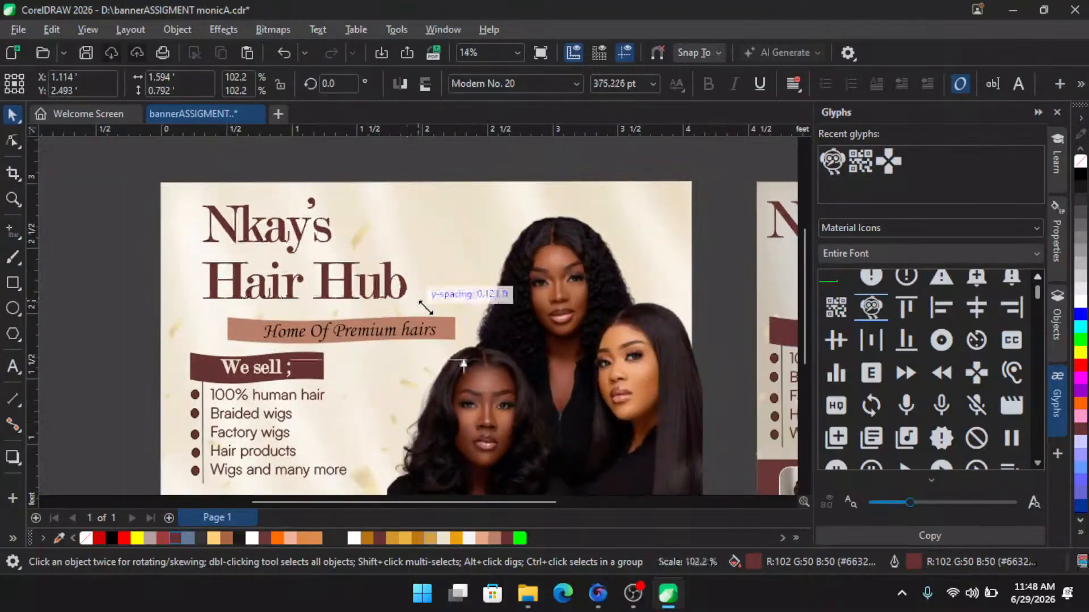
# - Move the "Home Of Premium hairs" label left to align under the title
pyautogui.click(336, 331)
pyautogui.keyDown('shift'); pyautogui.click(247, 332); pyautogui.keyUp('shift')
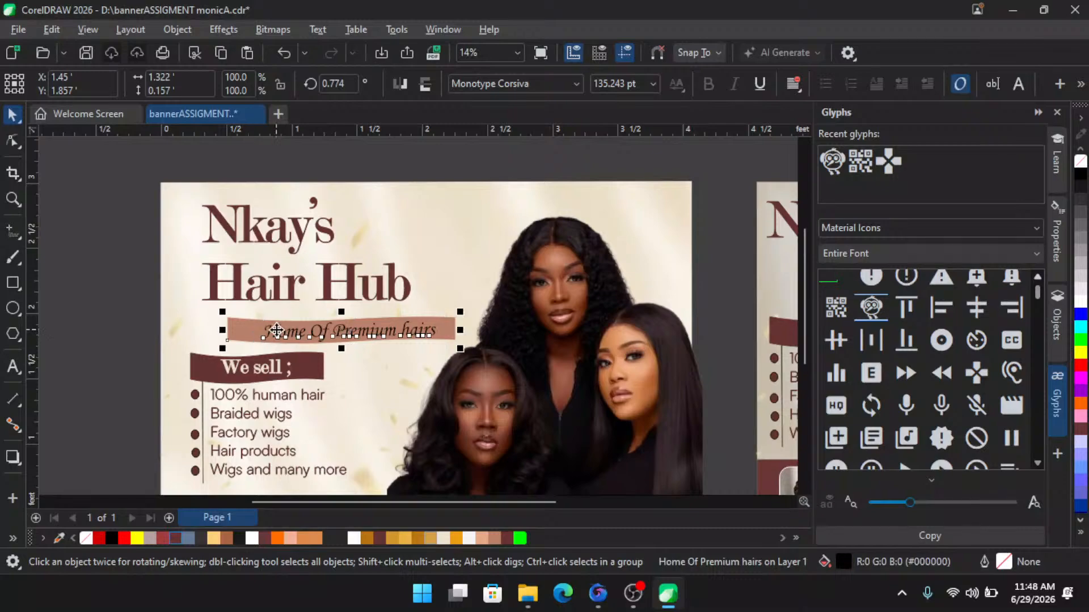
pyautogui.moveTo(279, 330); pyautogui.dragTo(254, 327)
pyautogui.scroll(-3, 231, 267)
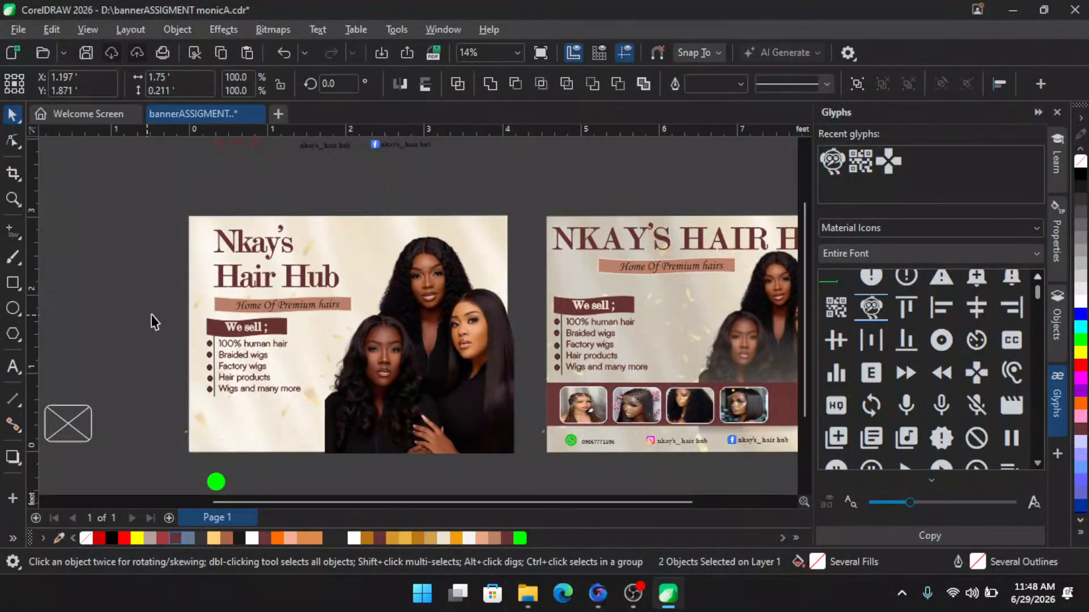
# - Select the "We sell" heading and bullet list and nudge them slightly right
pyautogui.moveTo(148, 315); pyautogui.dragTo(340, 411)
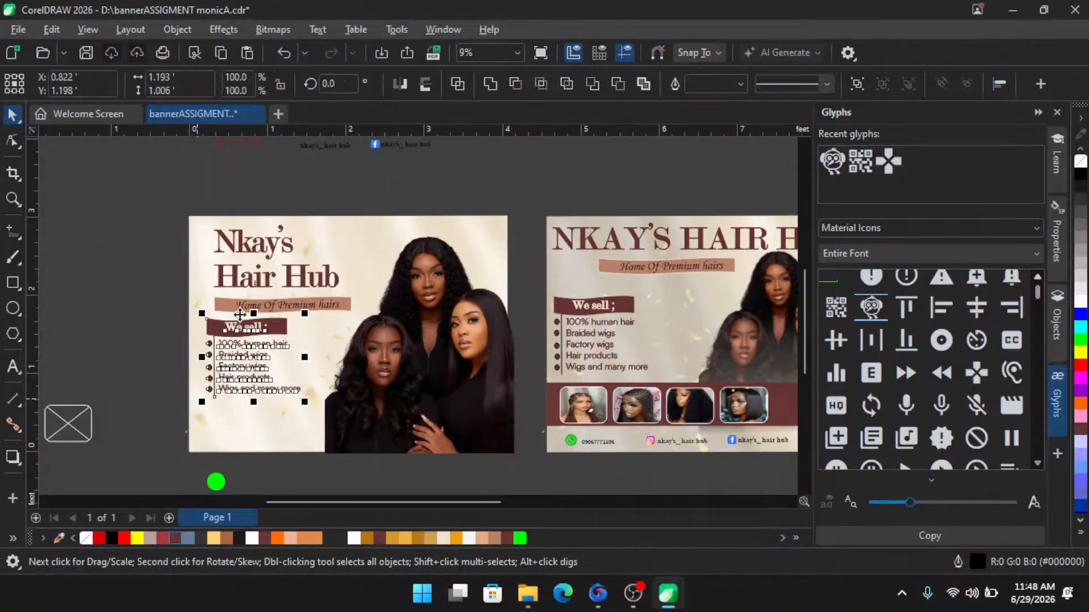
pyautogui.scroll(3, 240, 315)
pyautogui.moveTo(203, 310); pyautogui.dragTo(220, 309)
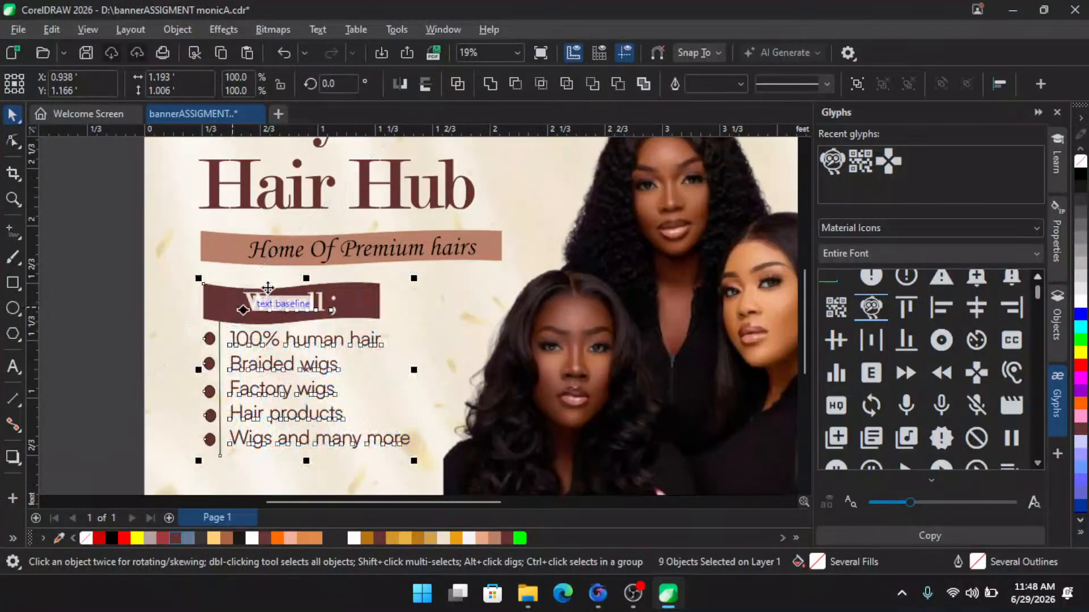
pyautogui.scroll(-2, 269, 290)
pyautogui.click(108, 303)
pyautogui.scroll(-1, 237, 317)
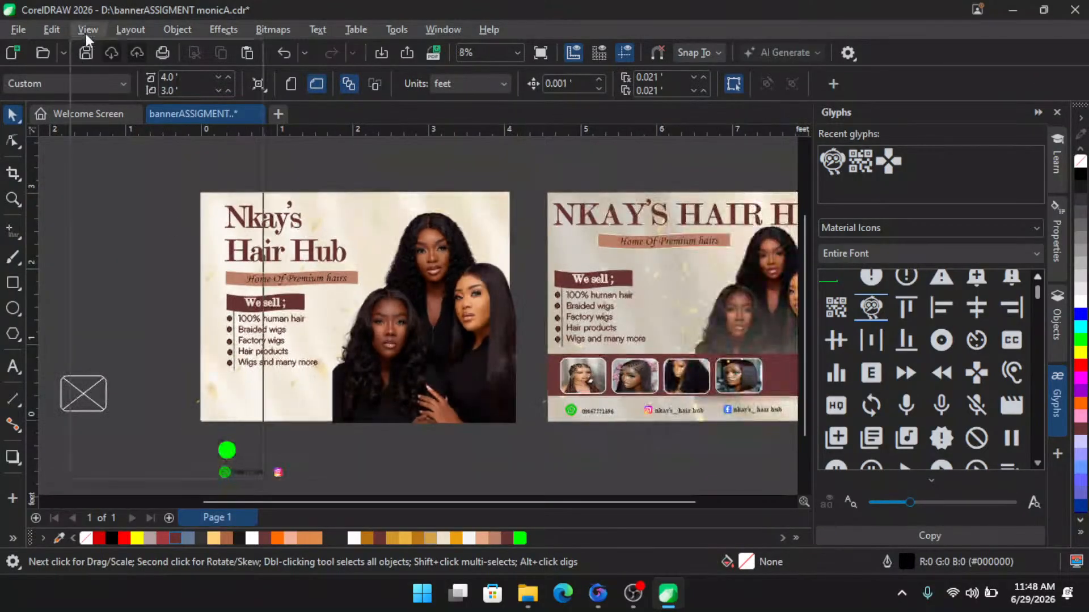
pyautogui.click(85, 30)
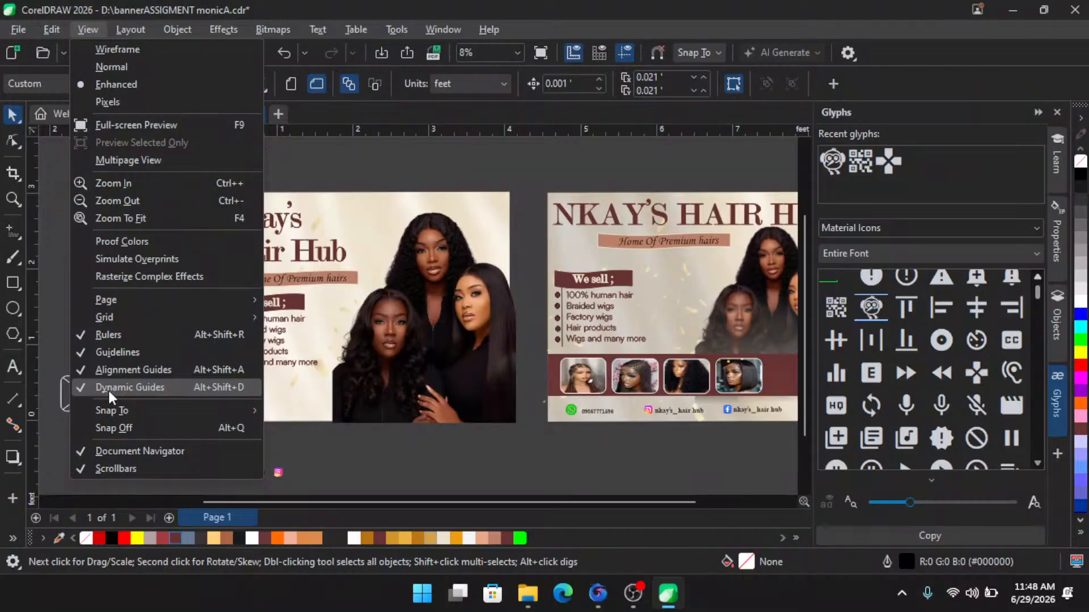
pyautogui.click(417, 150)
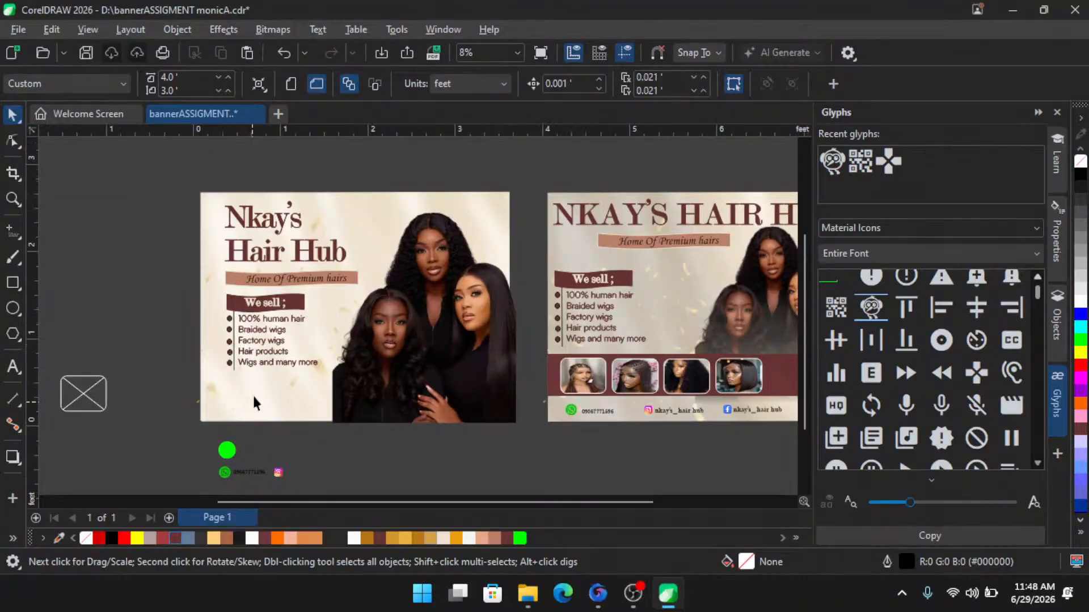
pyautogui.scroll(1, 253, 393)
pyautogui.scroll(-1, 327, 339)
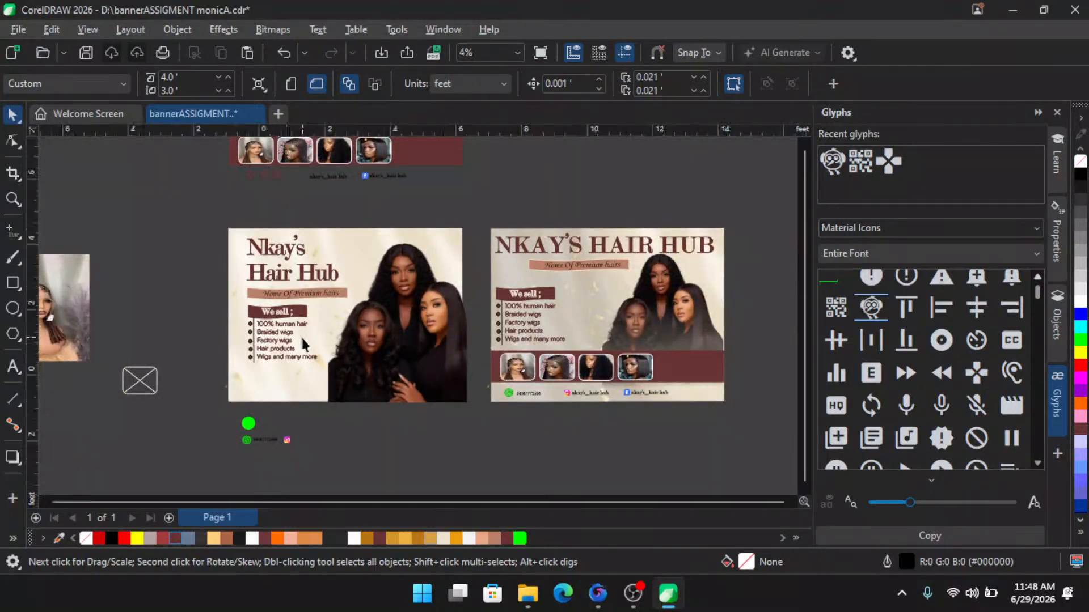
pyautogui.scroll(-1, 307, 357)
pyautogui.scroll(1, 287, 414)
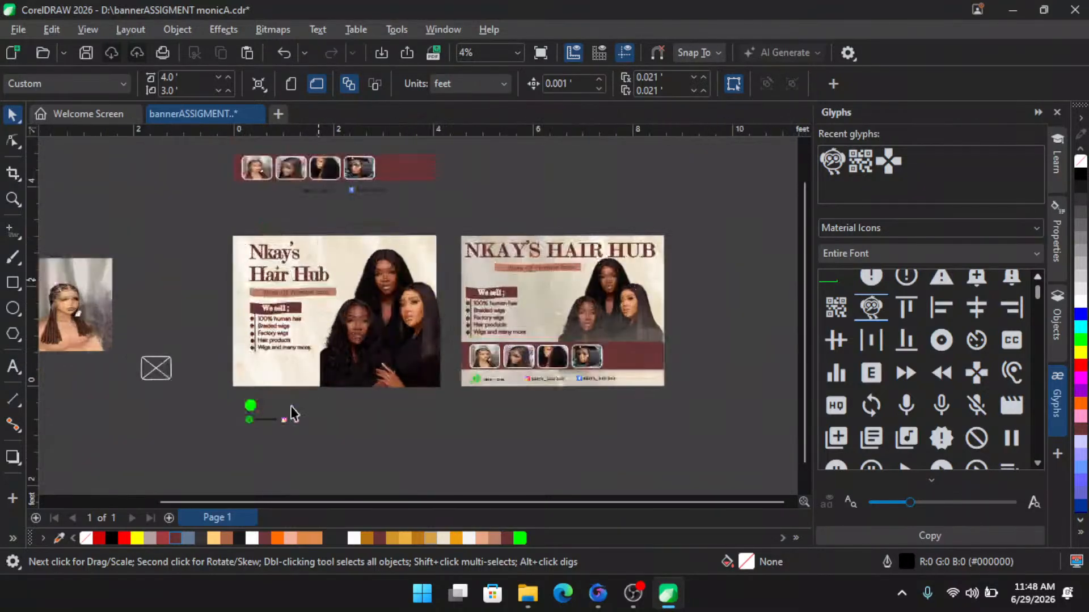
pyautogui.scroll(1, 285, 325)
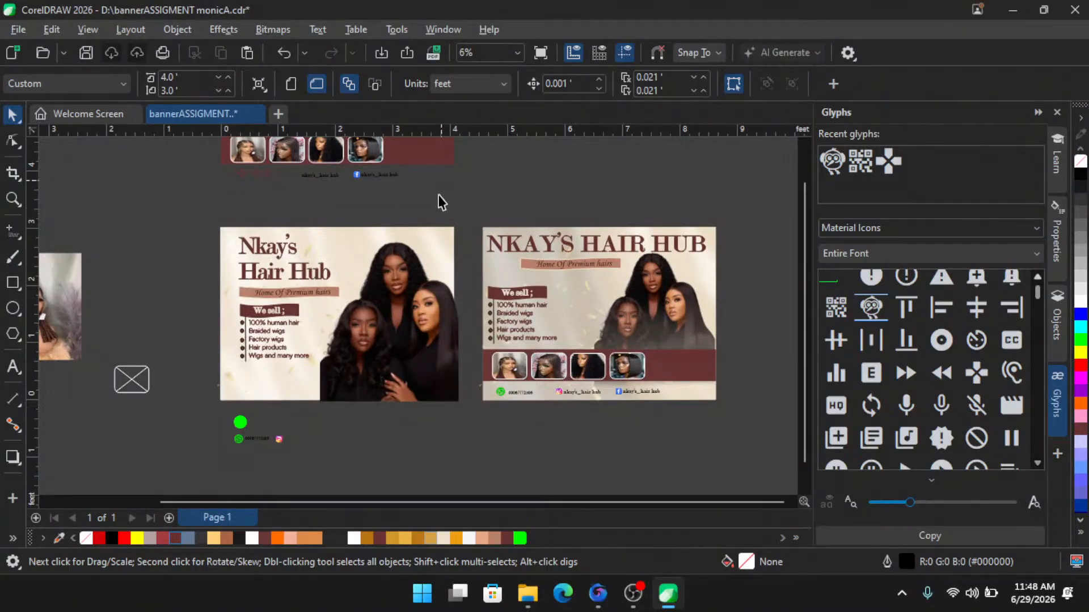
# - Delete the social-media handle texts sitting above the banner
pyautogui.moveTo(462, 200); pyautogui.dragTo(274, 165)
pyautogui.press('Delete')
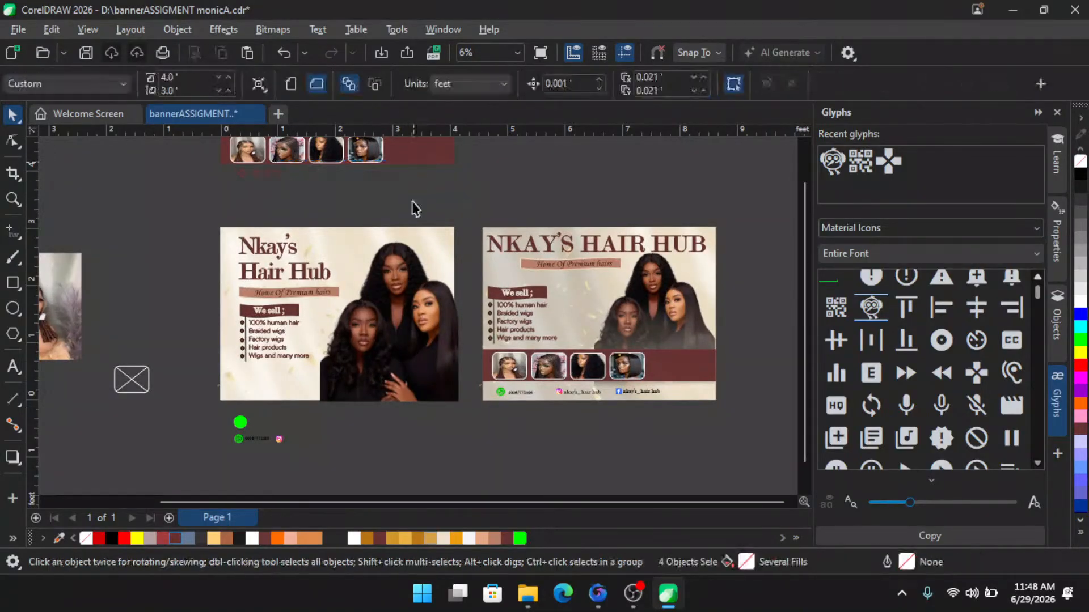
# - Move the thumbnail strip with its four product photos onto the bottom of the banner
pyautogui.scroll(-1, 396, 273)
pyautogui.scroll(1, 305, 144)
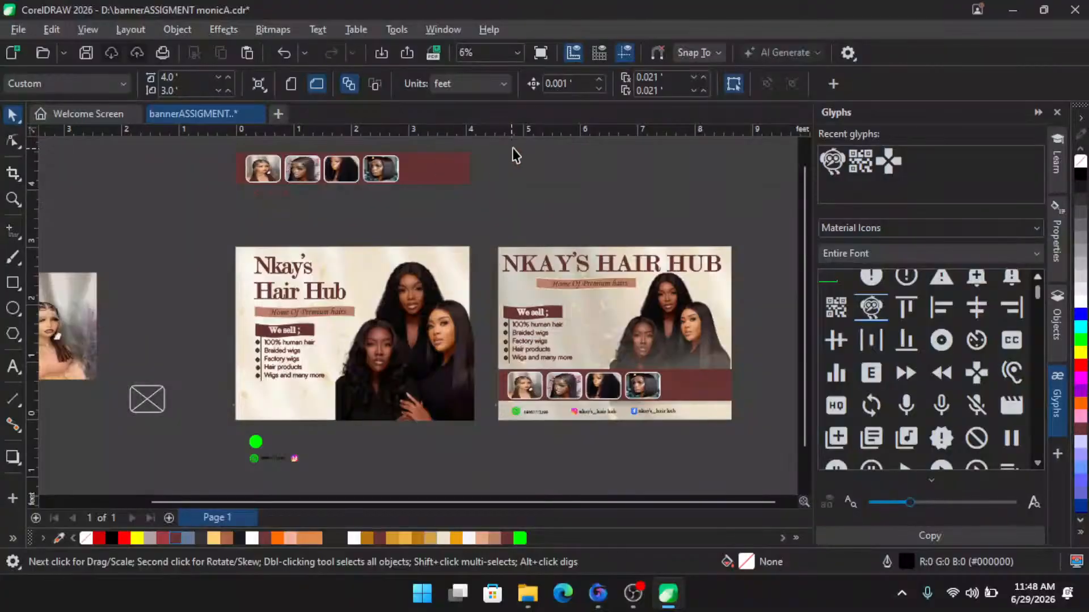
pyautogui.moveTo(514, 155); pyautogui.dragTo(200, 207)
pyautogui.moveTo(309, 170); pyautogui.dragTo(319, 438)
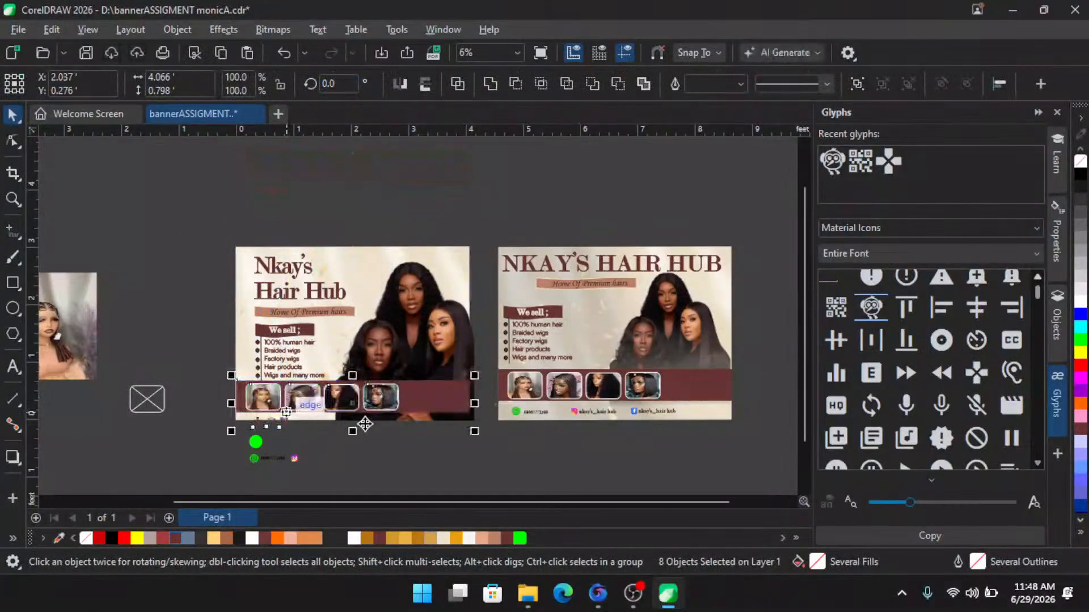
pyautogui.scroll(1, 364, 424)
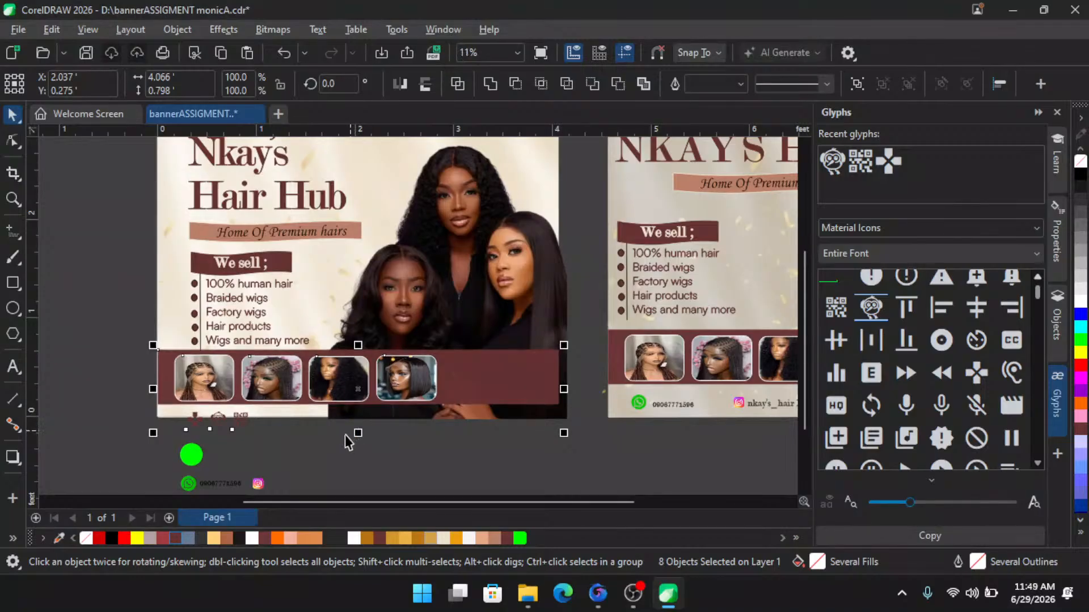
pyautogui.click(291, 453)
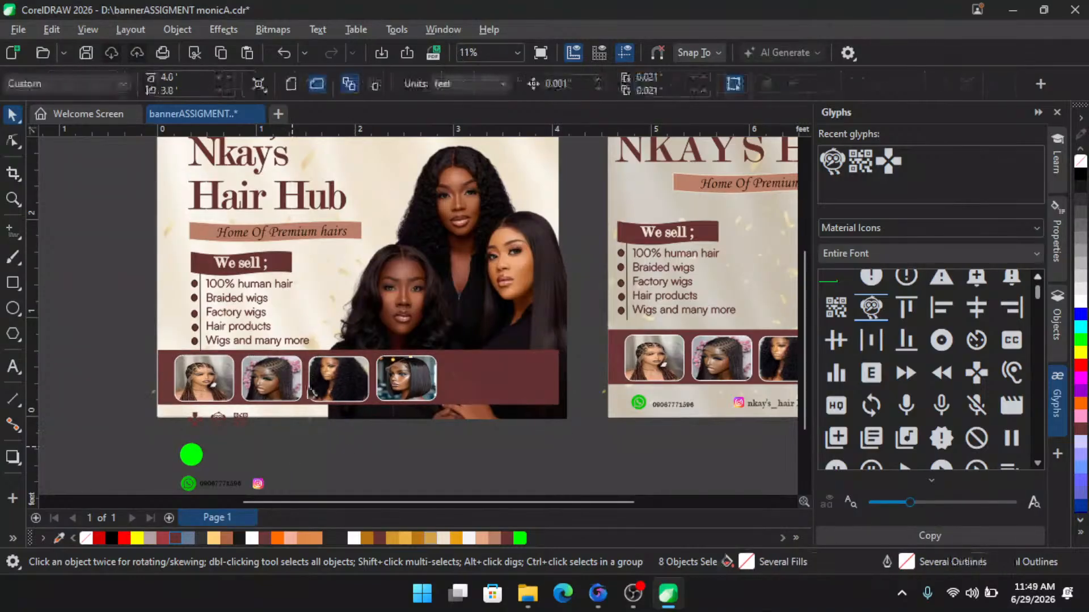
# - Select the title, label and list text block and shift it up above the thumbnail strip
pyautogui.moveTo(135, 239); pyautogui.dragTo(345, 375)
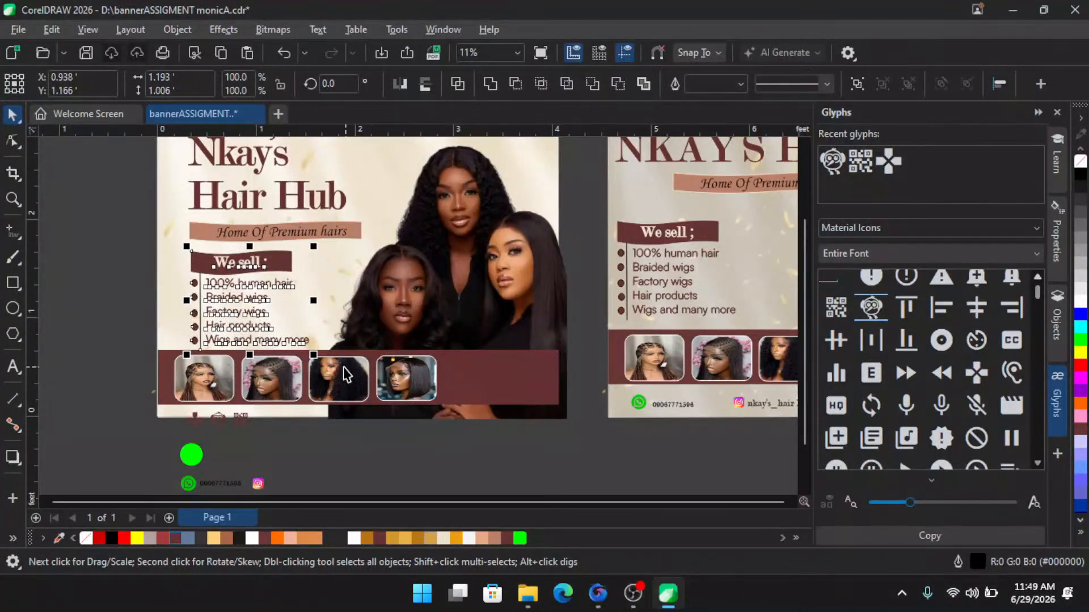
pyautogui.scroll(-2, 345, 374)
pyautogui.moveTo(176, 164); pyautogui.dragTo(351, 355)
pyautogui.click(379, 445)
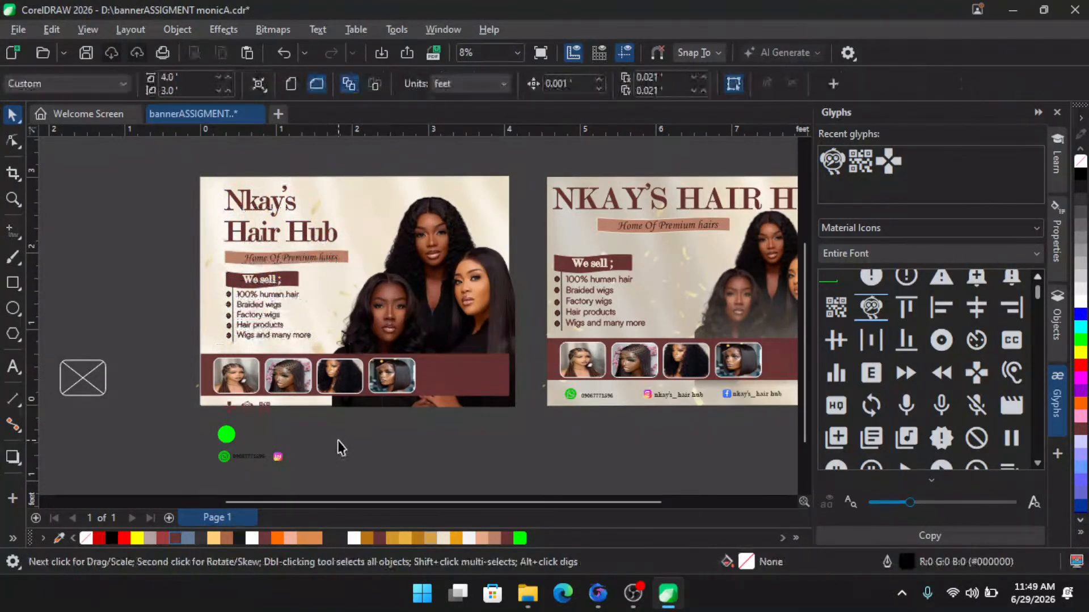
pyautogui.scroll(1, 340, 448)
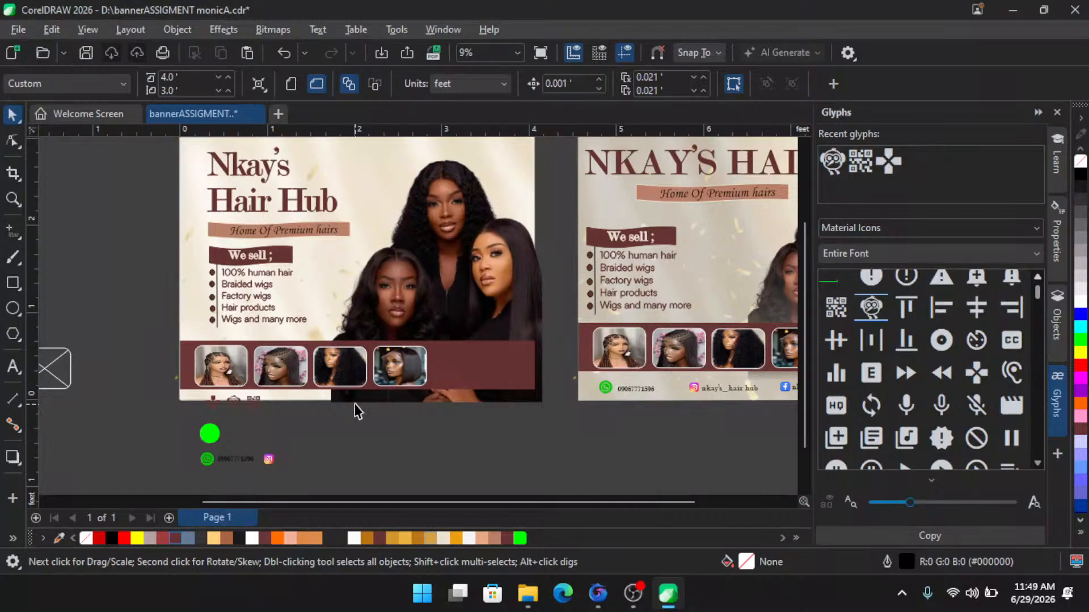
# - Reflow the title so "Nkay's Hair" sits on the first line and "Hub" on the second
pyautogui.scroll(2, 306, 193)
pyautogui.click(277, 216)
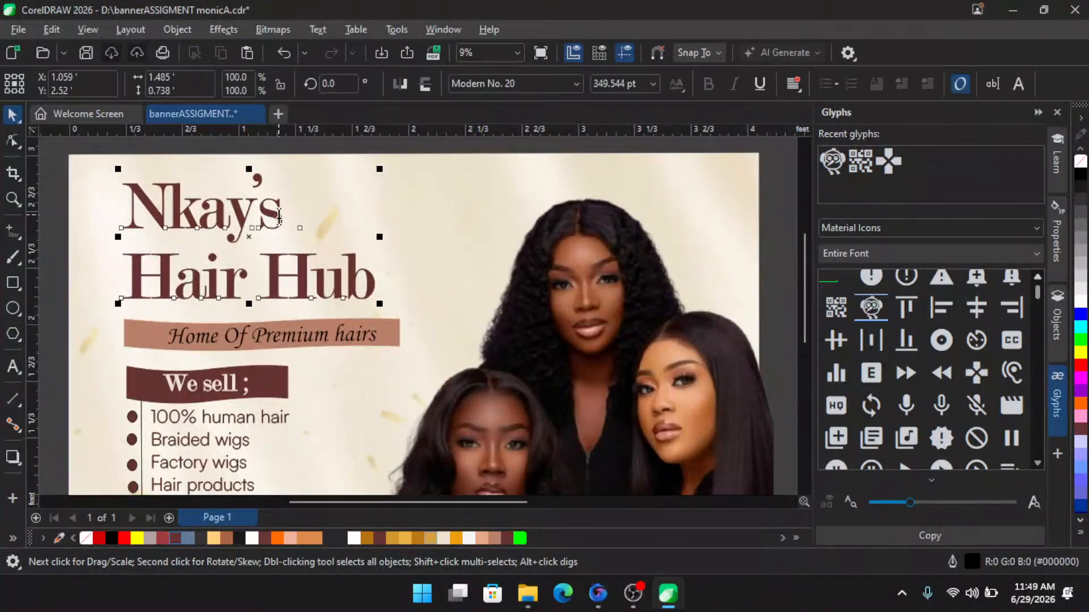
pyautogui.doubleClick(279, 216)
pyautogui.press('Delete')
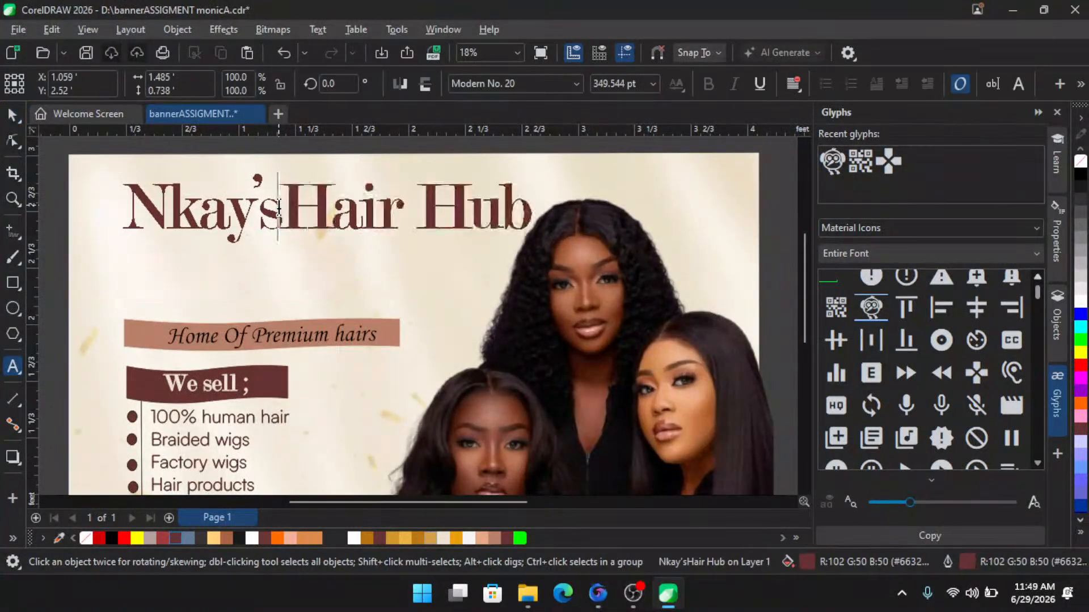
pyautogui.click(431, 193)
pyautogui.press('Return')
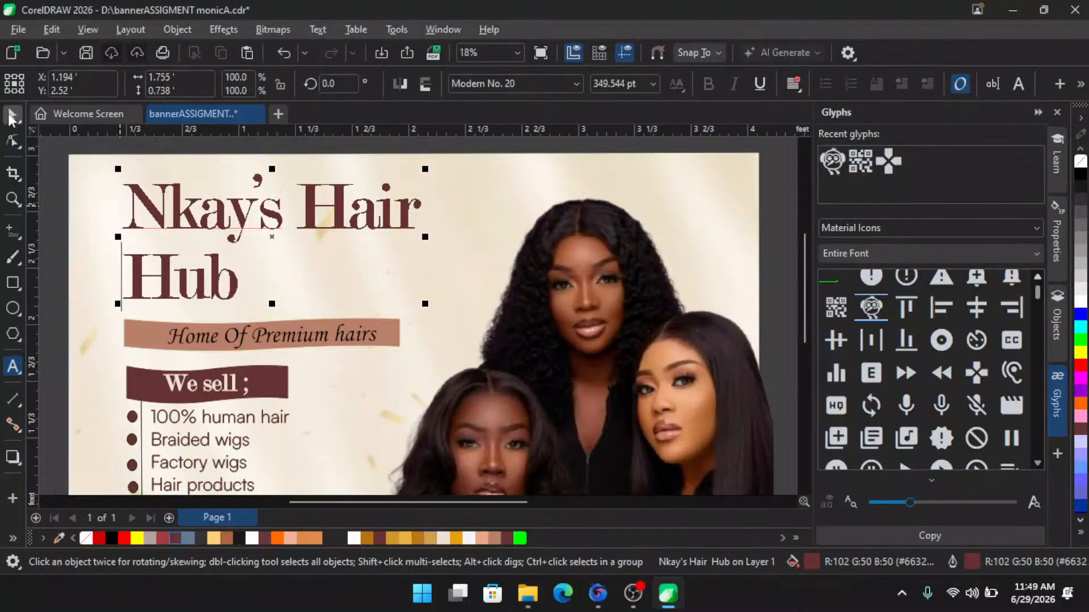
# - Create a page-sized rectangle frame over the banner with the Rectangle tool
pyautogui.scroll(-3, 421, 189)
pyautogui.hotkey('ctrl', 'space')
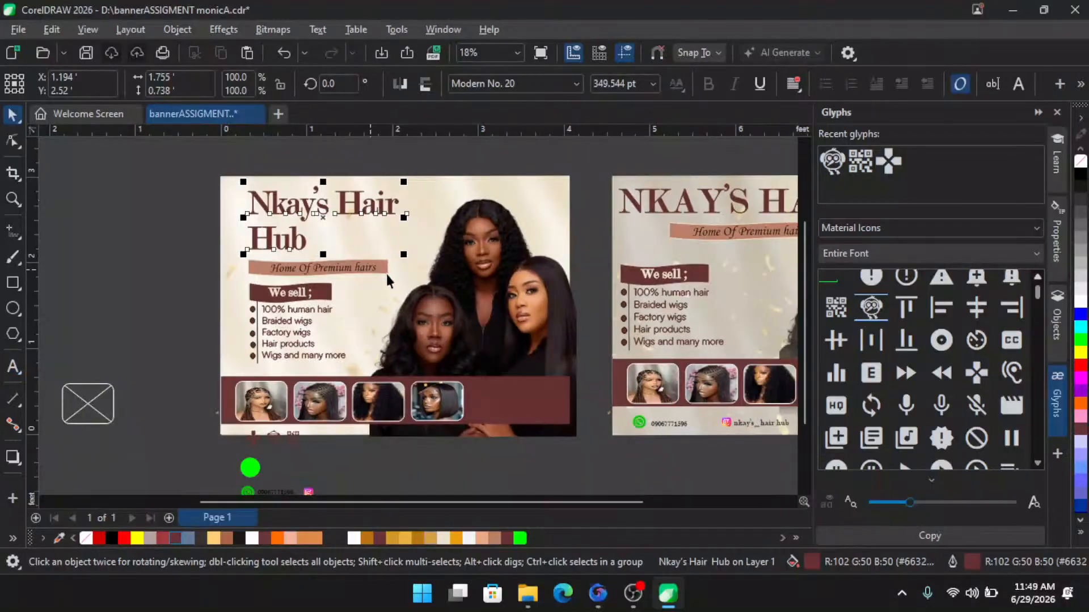
pyautogui.click(568, 270)
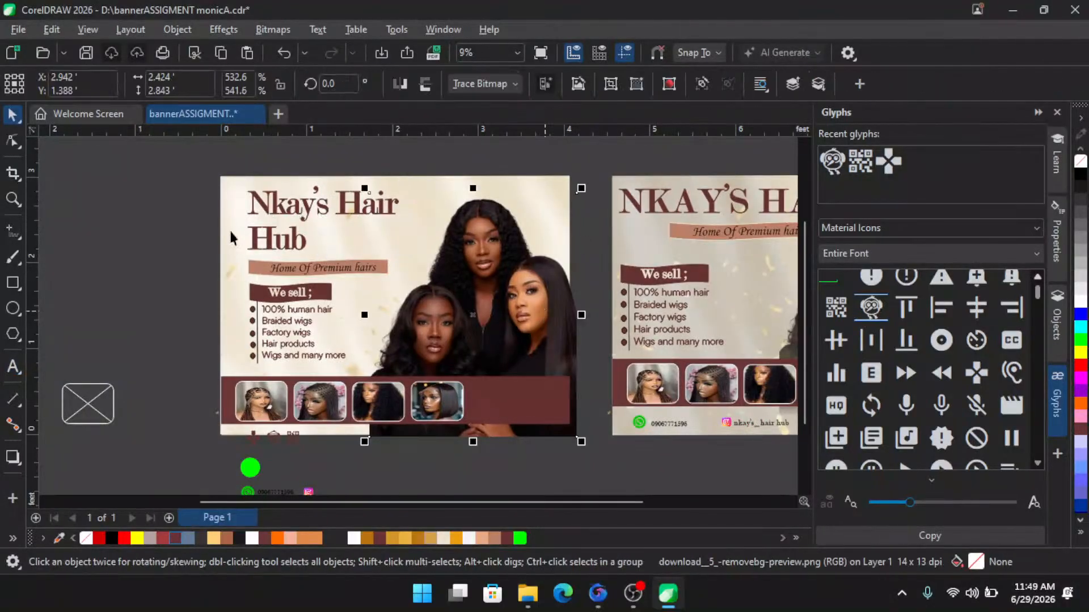
pyautogui.doubleClick(12, 282)
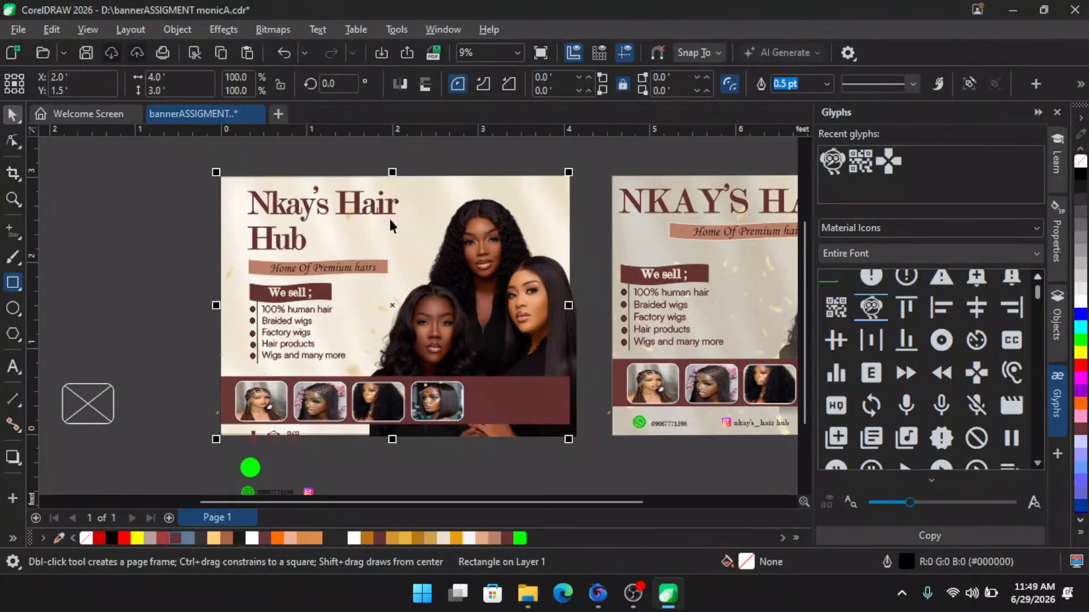
pyautogui.press('space')
# - Move the background image off the banner to the left and attempt to PowerClip it inside the frame
pyautogui.click(427, 185)
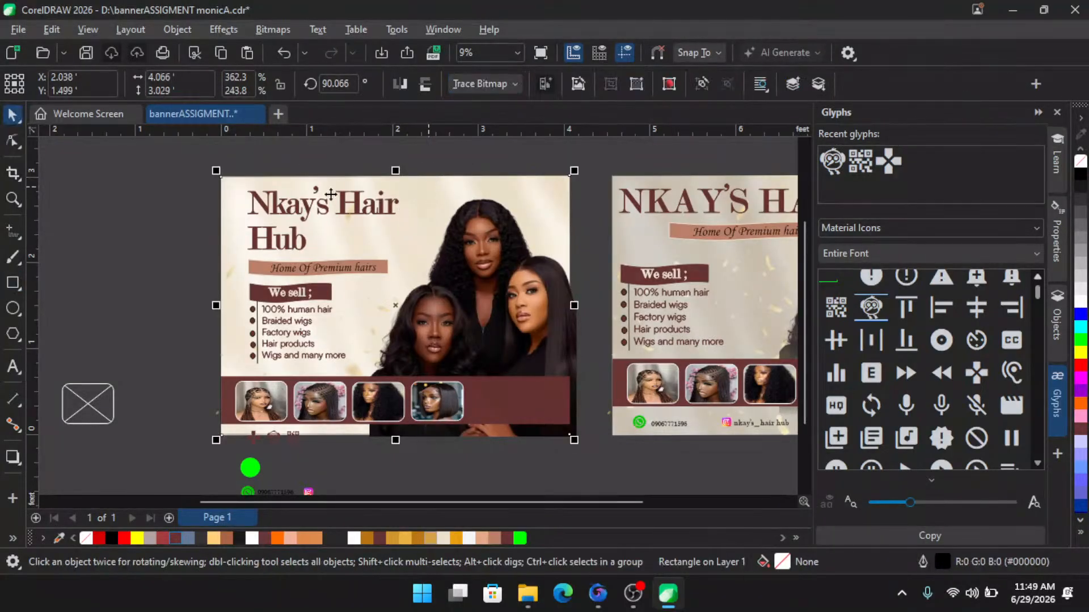
pyautogui.click(416, 211)
pyautogui.moveTo(397, 304); pyautogui.dragTo(88, 295)
pyautogui.scroll(-1, 246, 305)
pyautogui.rightClick(120, 284)
pyautogui.click(187, 307)
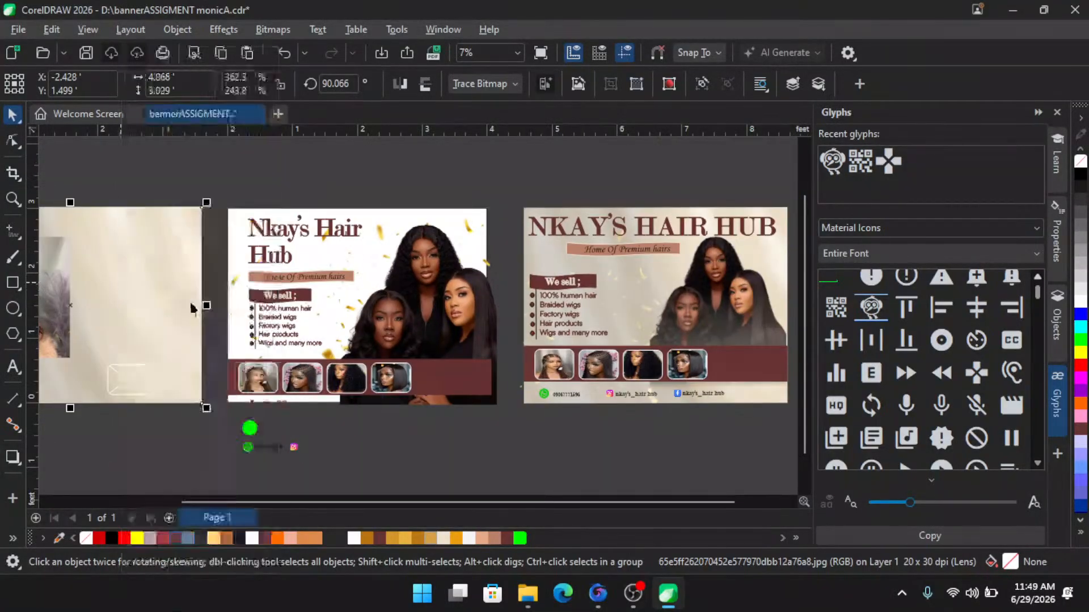
pyautogui.click(191, 307)
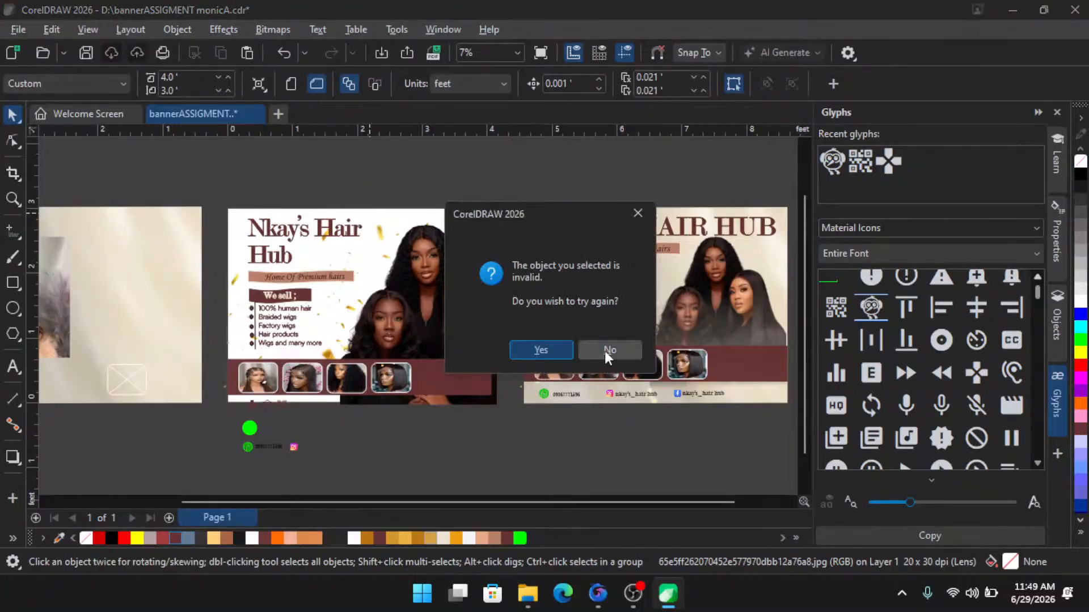
pyautogui.click(604, 351)
# - PowerClip the background image inside the page-sized frame rectangle
pyautogui.click(307, 239)
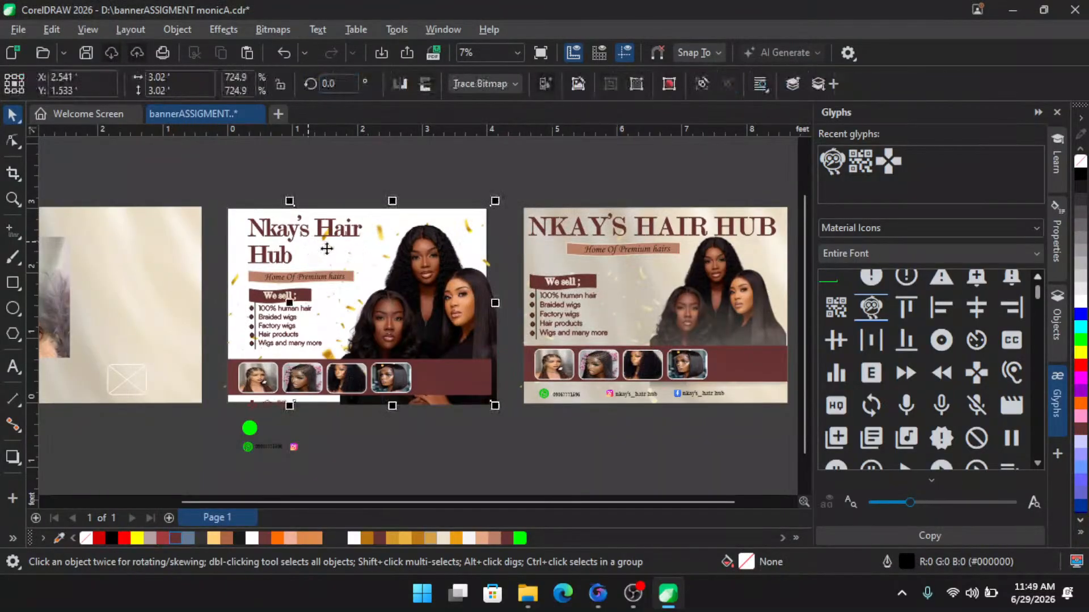
pyautogui.click(236, 276)
pyautogui.click(235, 278)
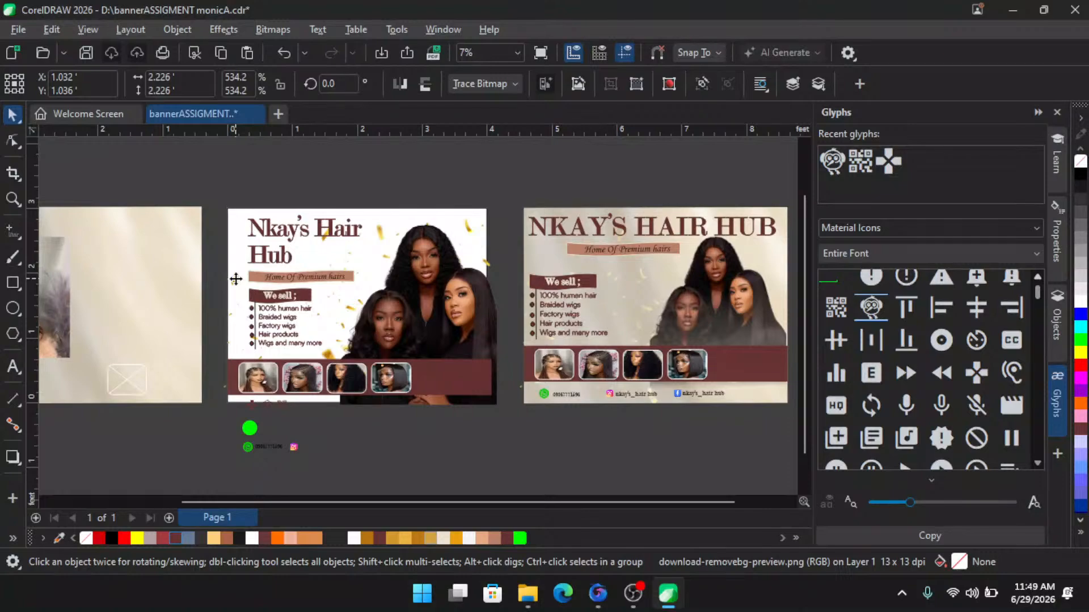
pyautogui.click(165, 248)
pyautogui.click(236, 229)
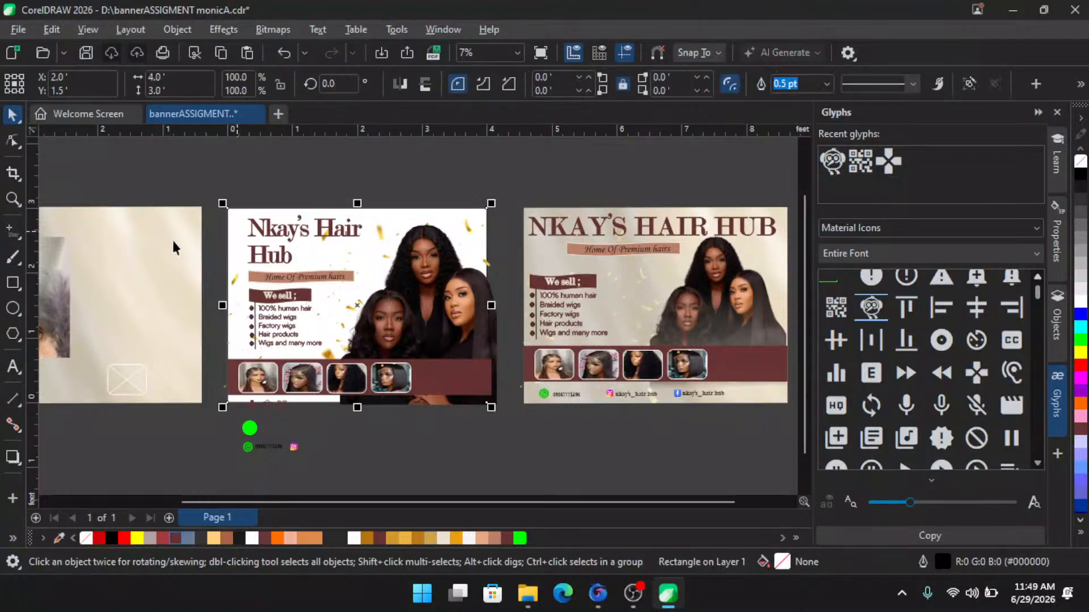
pyautogui.rightClick(124, 247)
pyautogui.click(202, 308)
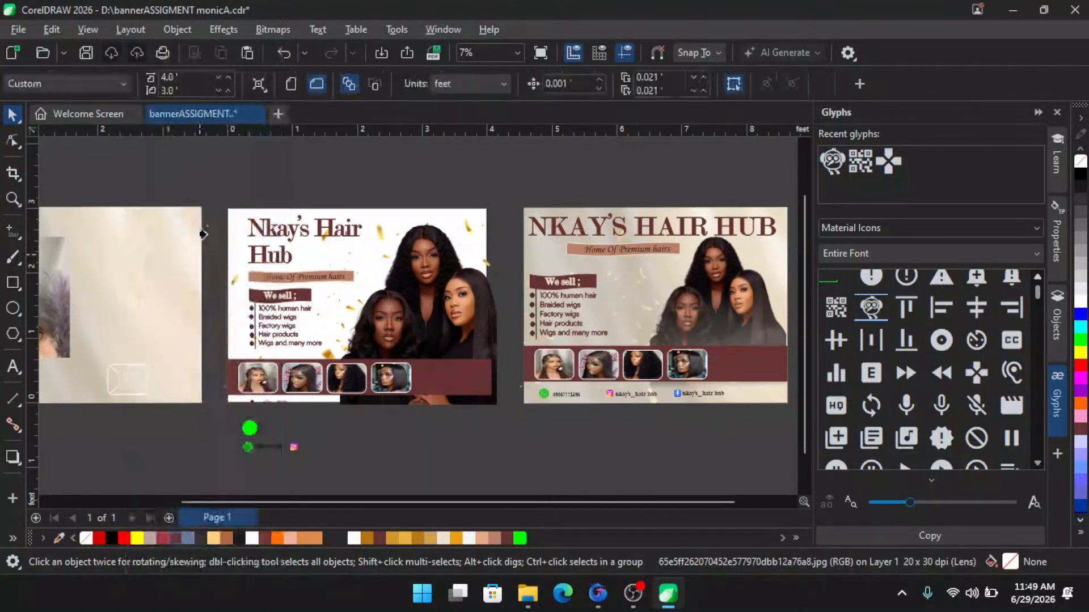
pyautogui.click(224, 227)
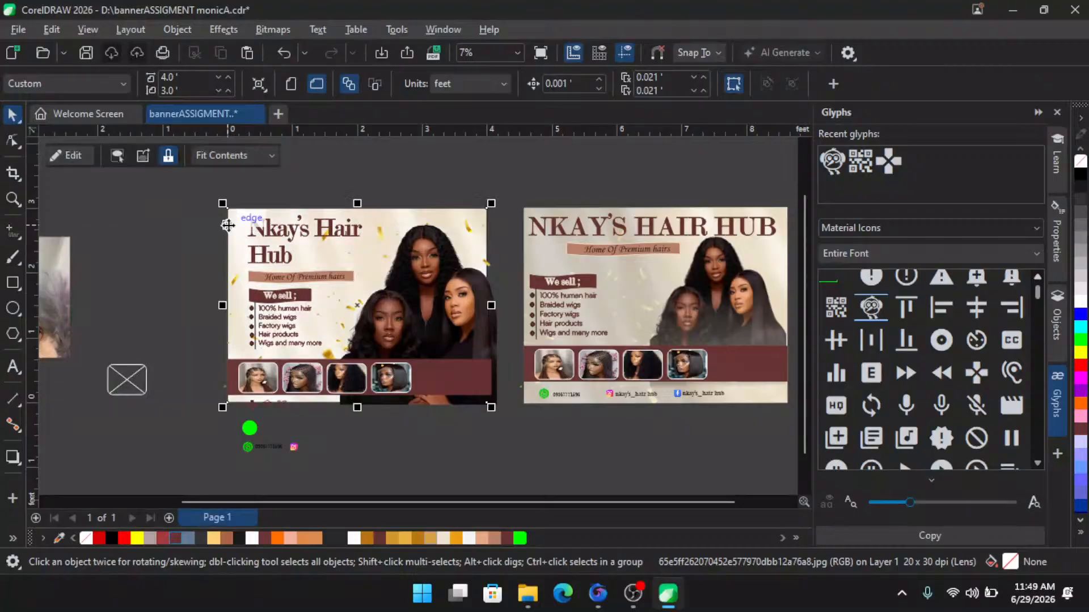
# - PowerClip the models photo inside the same banner frame
pyautogui.click(356, 175)
pyautogui.click(390, 317)
pyautogui.scroll(1, 390, 318)
pyautogui.rightClick(404, 287)
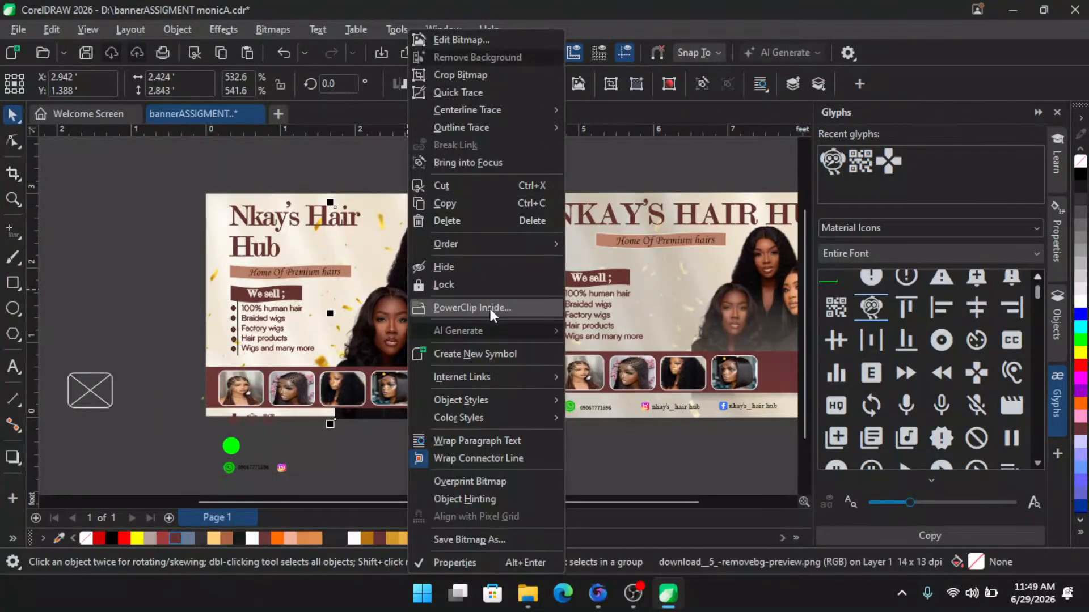
pyautogui.click(490, 308)
pyautogui.click(351, 205)
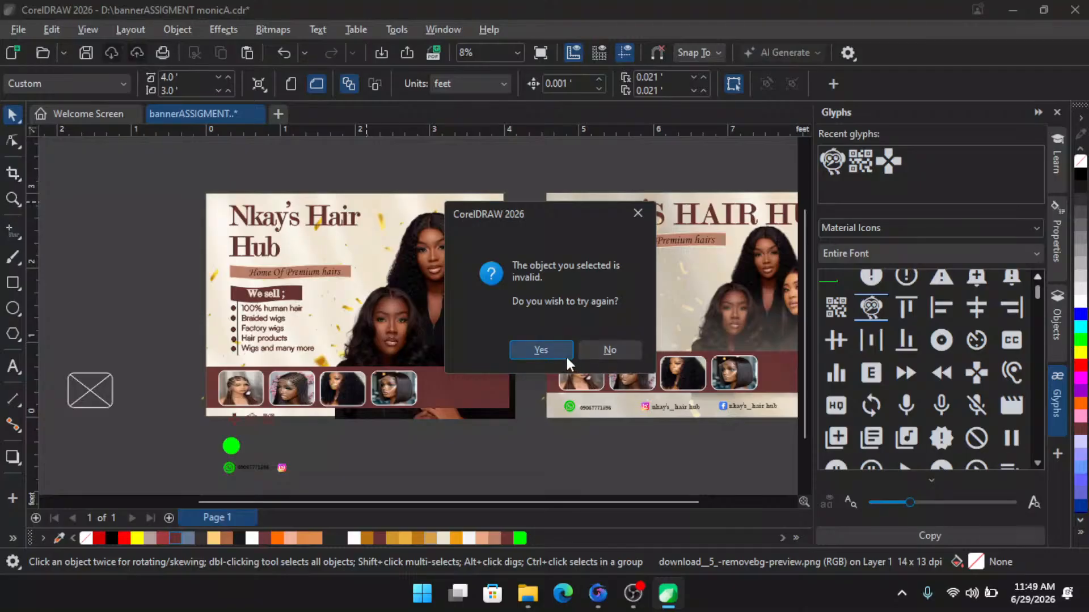
pyautogui.click(566, 353)
pyautogui.click(198, 206)
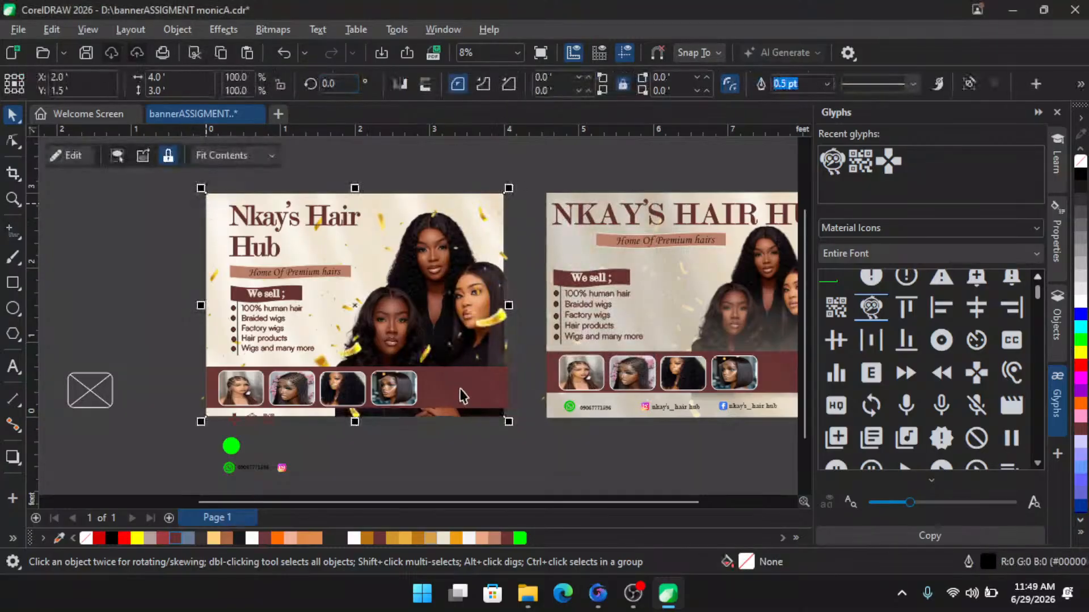
# - PowerClip the confetti overlay image inside the banner frame as well
pyautogui.click(469, 430)
pyautogui.click(498, 321)
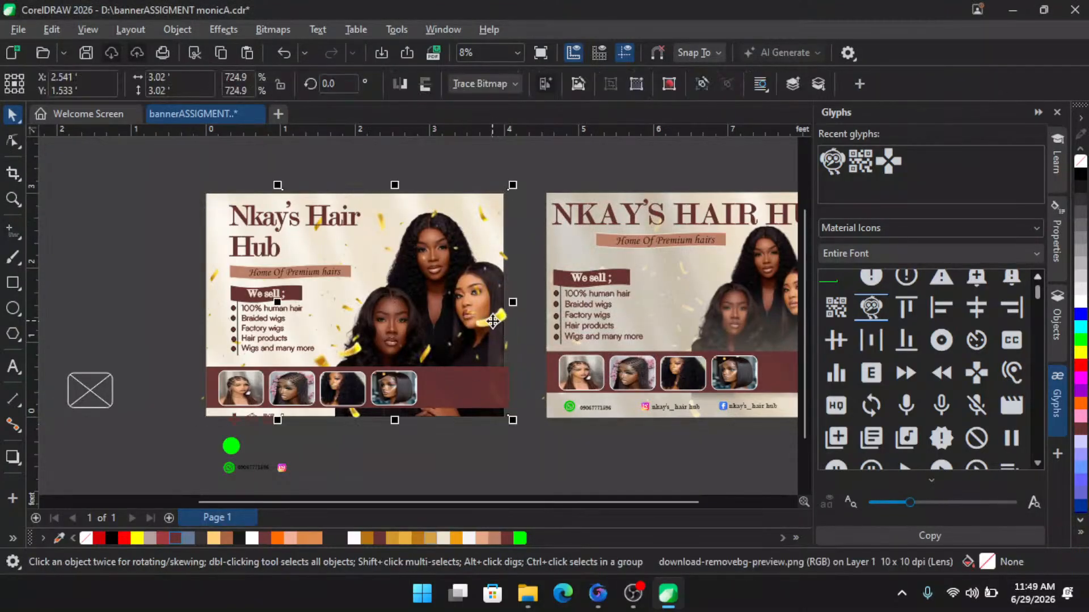
pyautogui.rightClick(563, 313)
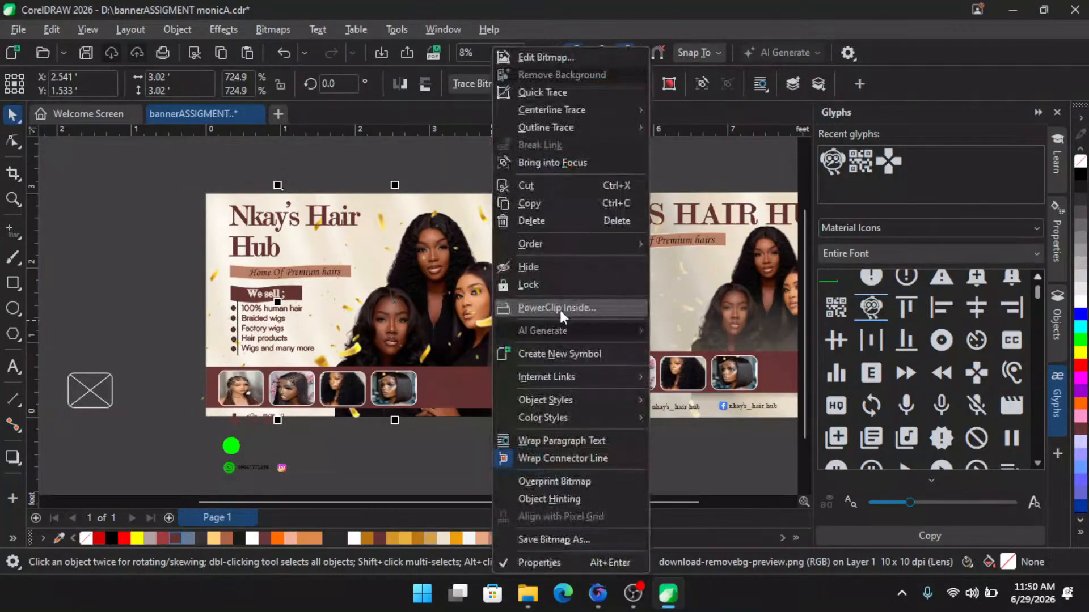
pyautogui.click(560, 308)
pyautogui.click(207, 216)
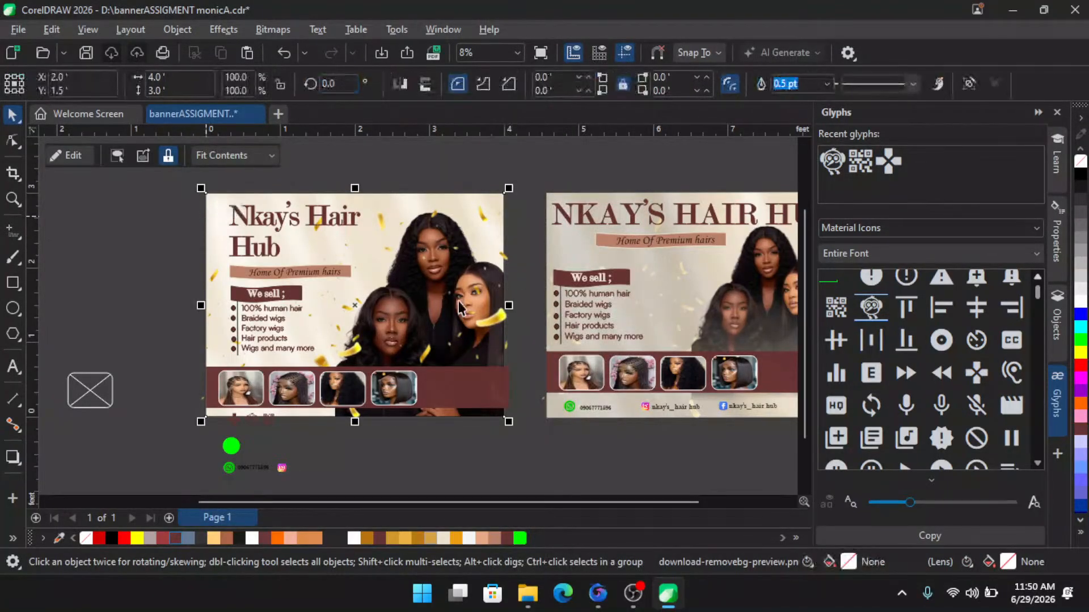
pyautogui.click(304, 437)
pyautogui.scroll(1, 323, 441)
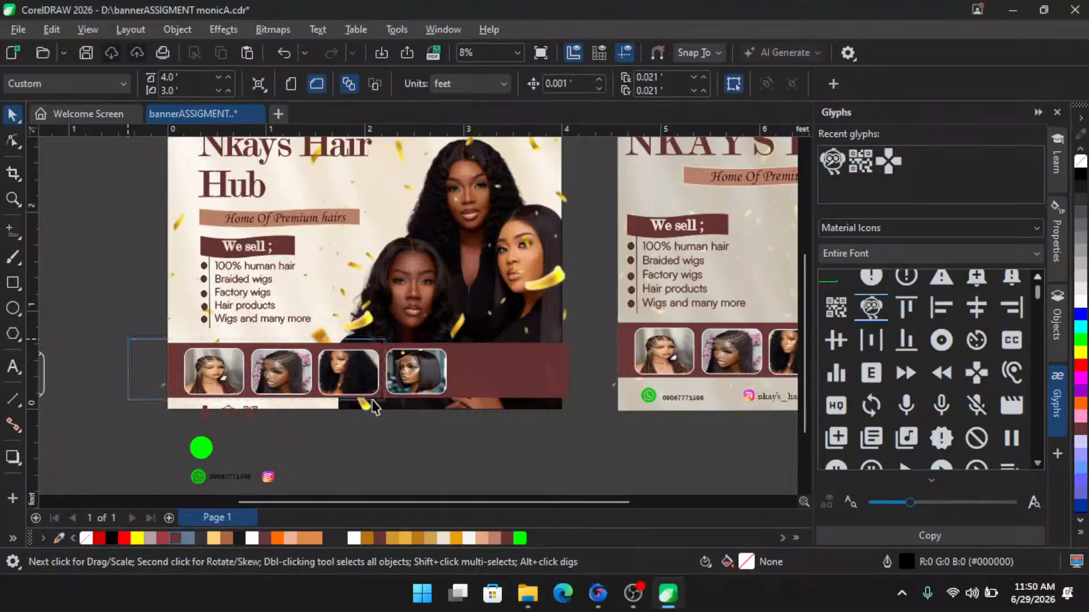
# - Select the product thumbnails and shift them right along the maroon strip
pyautogui.moveTo(373, 407); pyautogui.dragTo(374, 407)
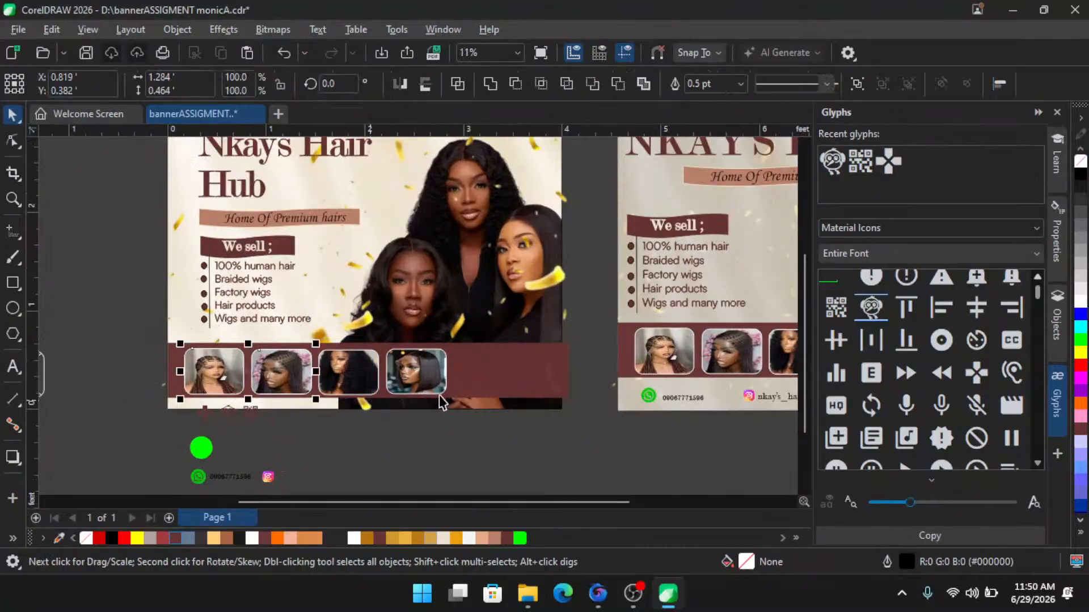
pyautogui.click(140, 357)
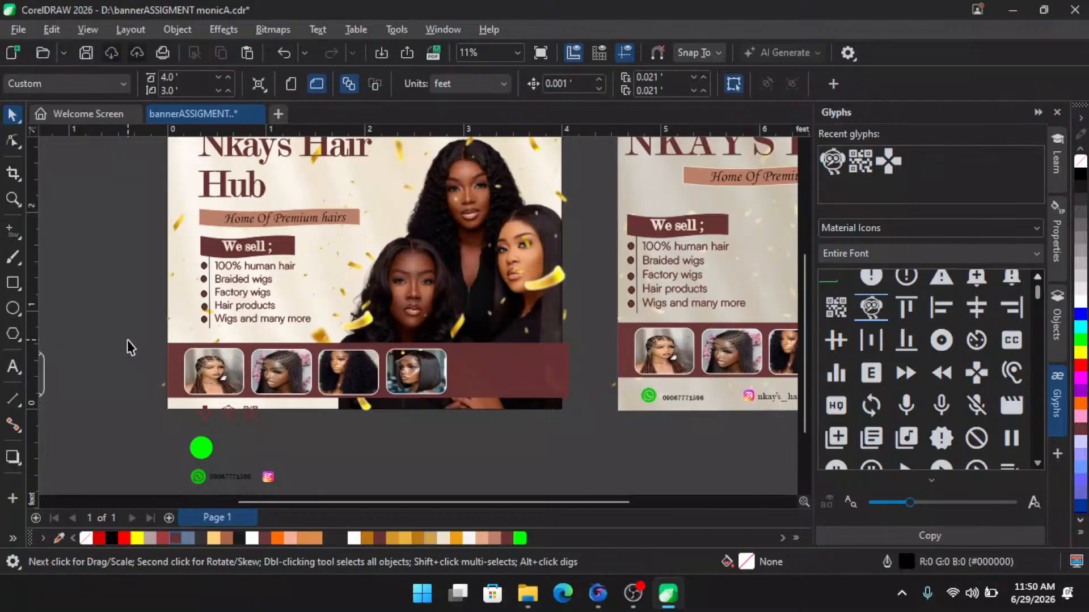
pyautogui.moveTo(127, 340); pyautogui.dragTo(468, 409)
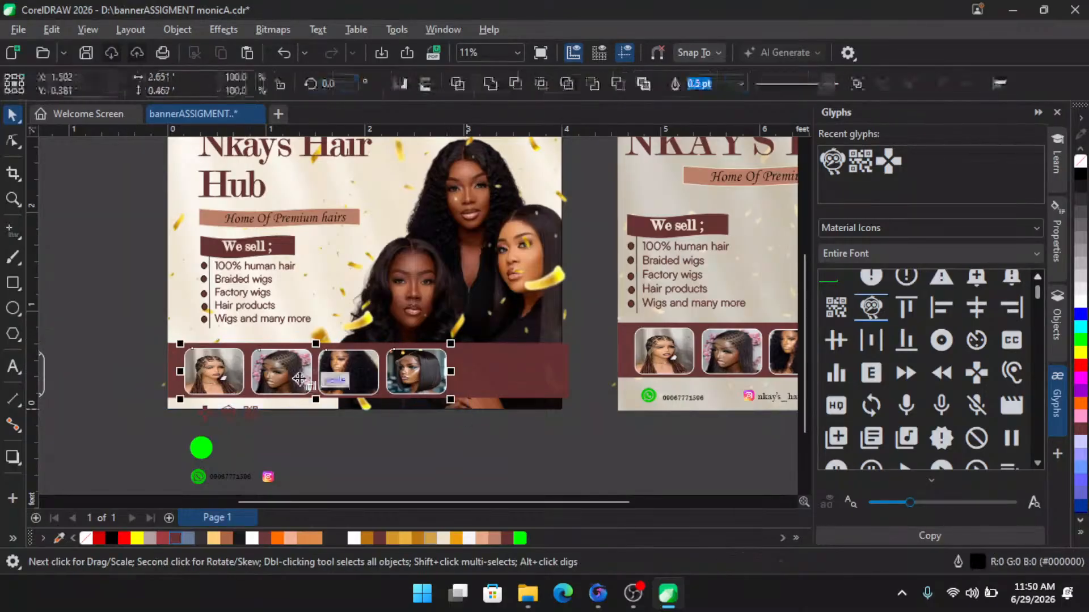
pyautogui.moveTo(359, 379); pyautogui.dragTo(398, 374)
pyautogui.moveTo(280, 371); pyautogui.dragTo(306, 372)
pyautogui.click(280, 452)
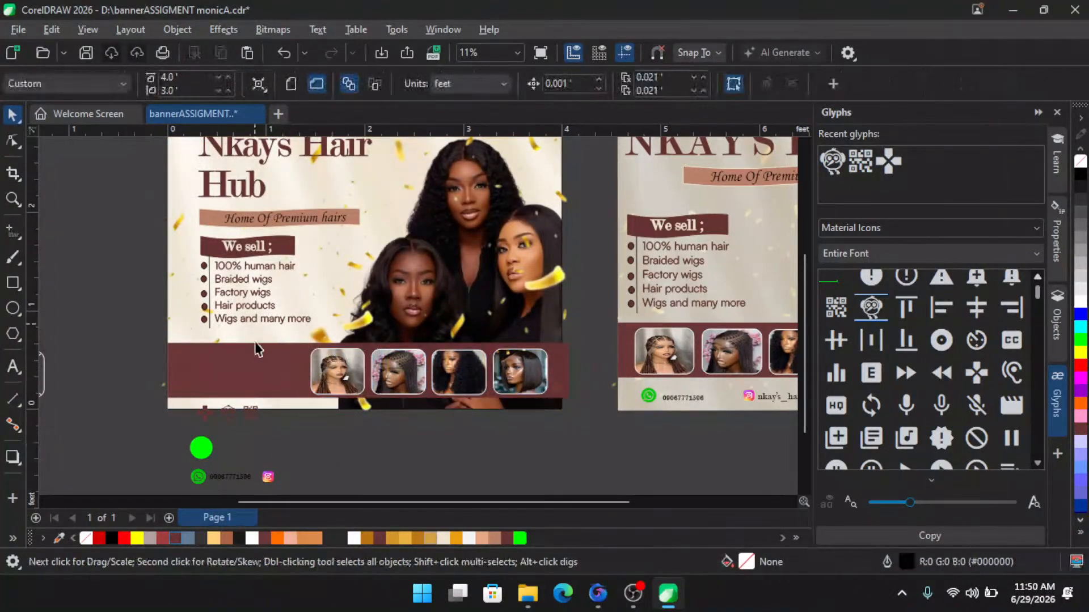
# - Position the three small contact icons at the banner's bottom-left beside the thumbnail strip
pyautogui.scroll(-1, 237, 376)
pyautogui.click(237, 376)
pyautogui.moveTo(176, 365); pyautogui.dragTo(237, 362)
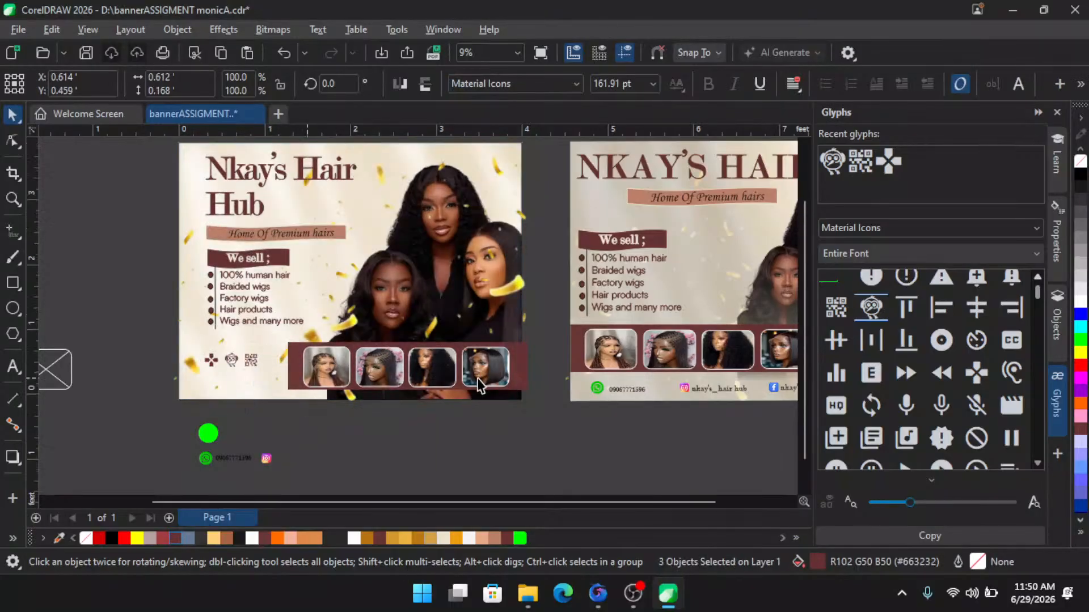
pyautogui.press('Escape')
# - Try to save the document
pyautogui.scroll(-1, 480, 375)
pyautogui.scroll(1, 344, 250)
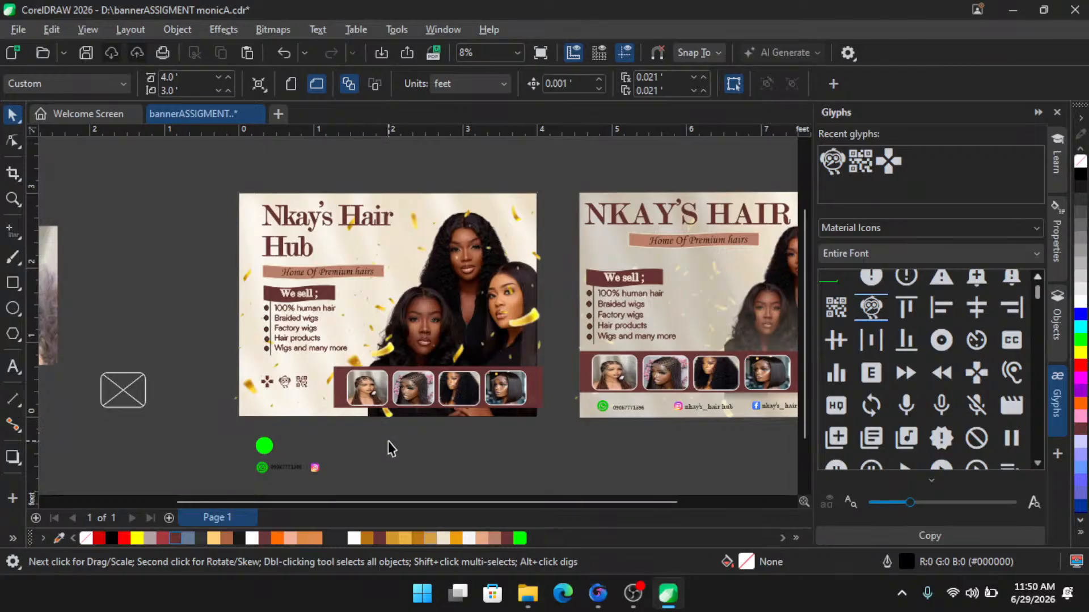
pyautogui.moveTo(384, 502); pyautogui.dragTo(526, 506)
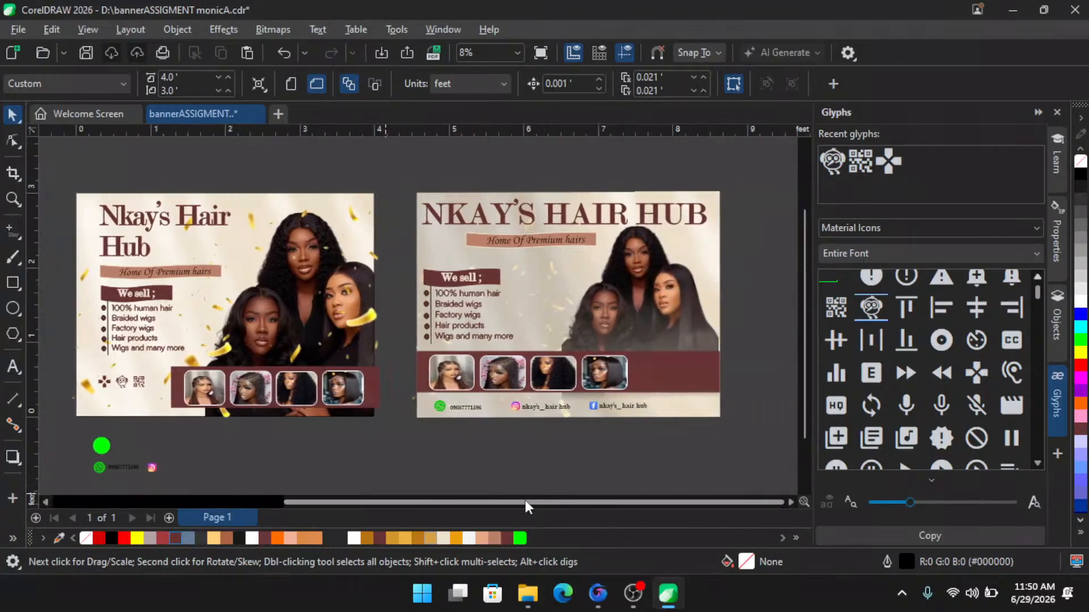
pyautogui.click(790, 502)
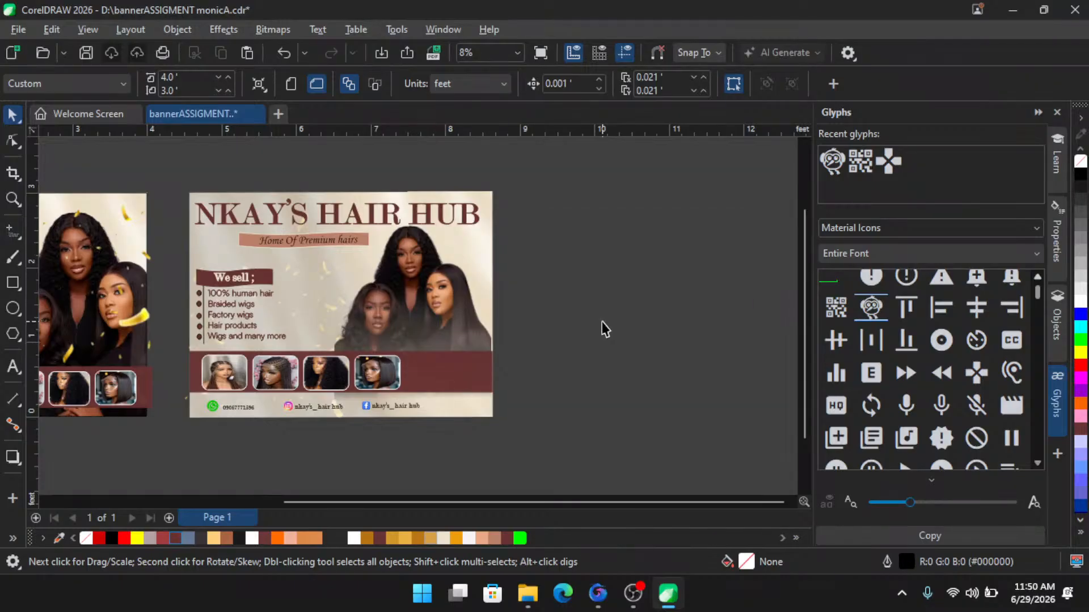
pyautogui.hotkey('ctrl', 's')
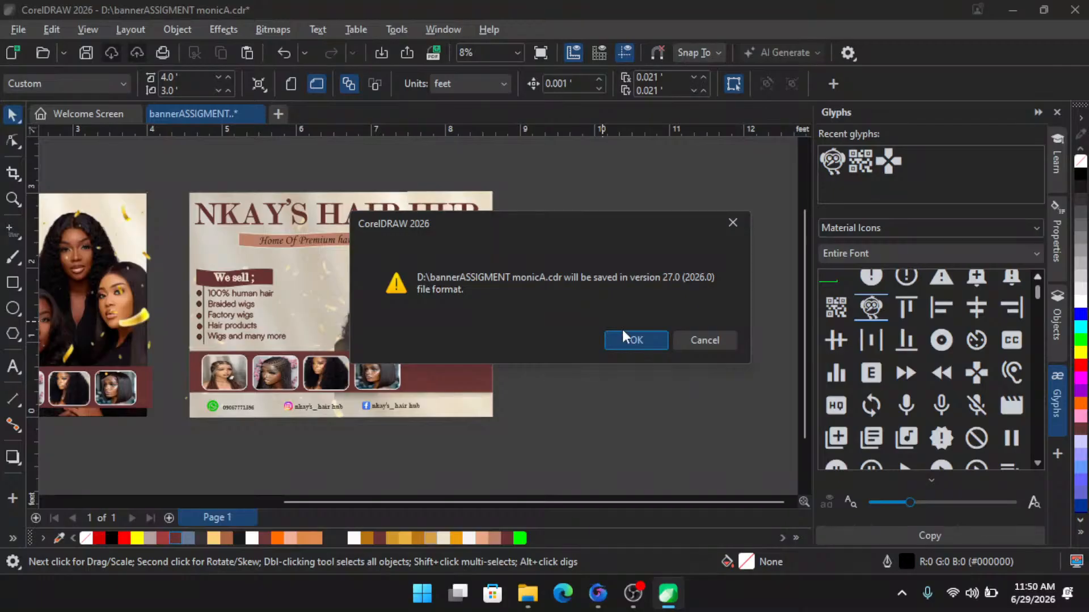
pyautogui.click(704, 339)
# - Zoom in to examine the second banner's title and tagline
pyautogui.scroll(3, 298, 213)
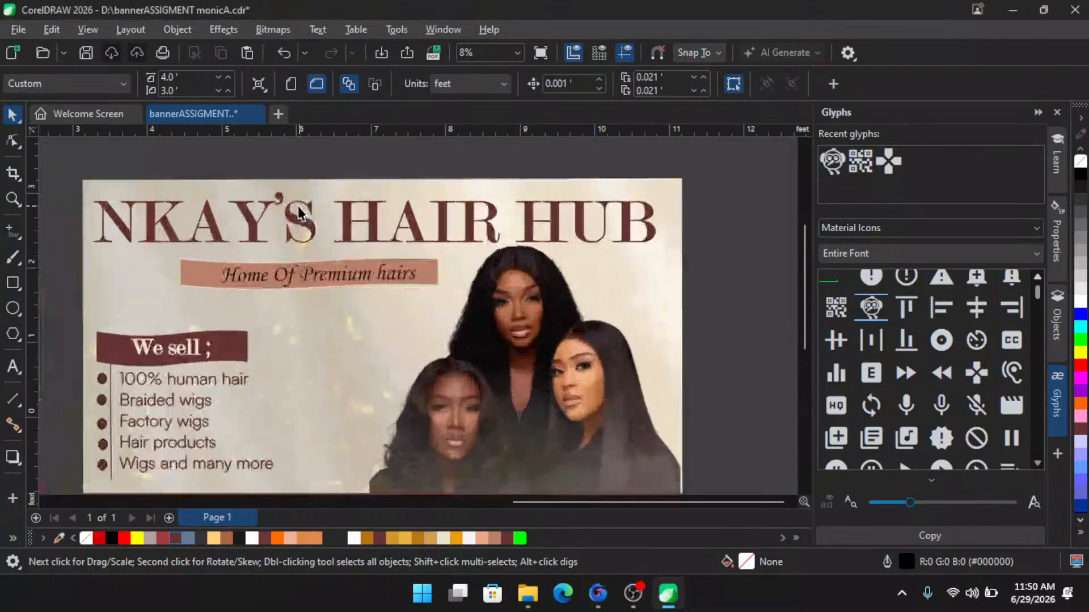
pyautogui.scroll(2, 363, 210)
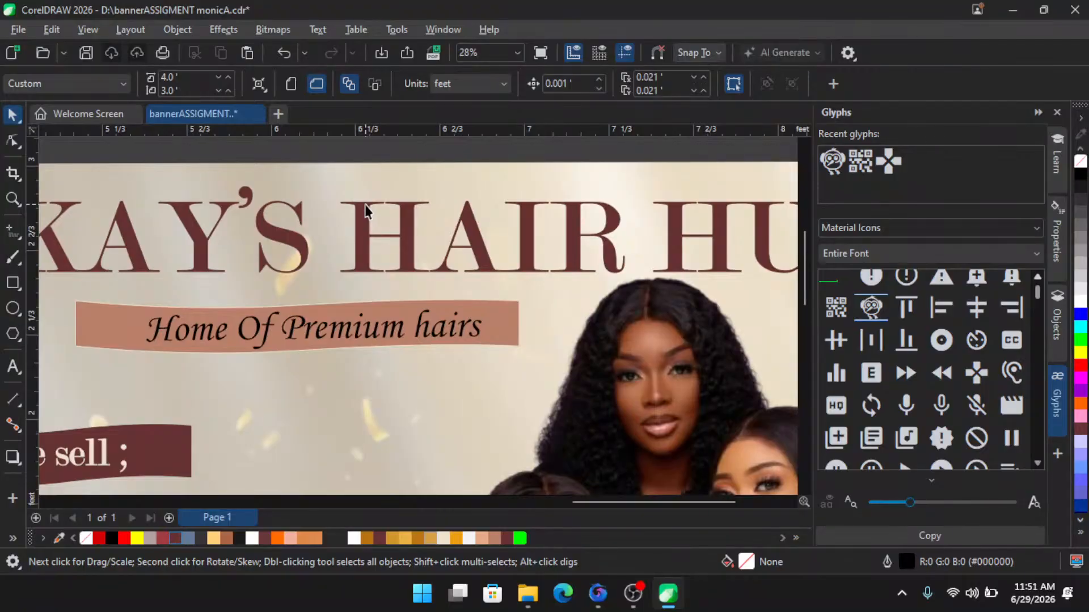
pyautogui.scroll(3, 193, 258)
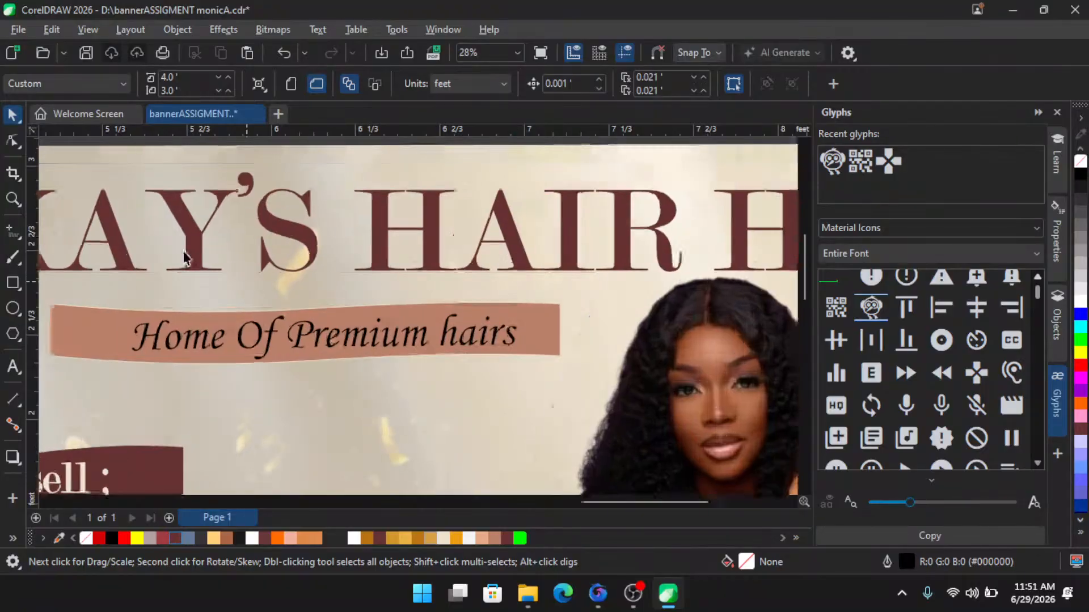
pyautogui.scroll(-3, 299, 242)
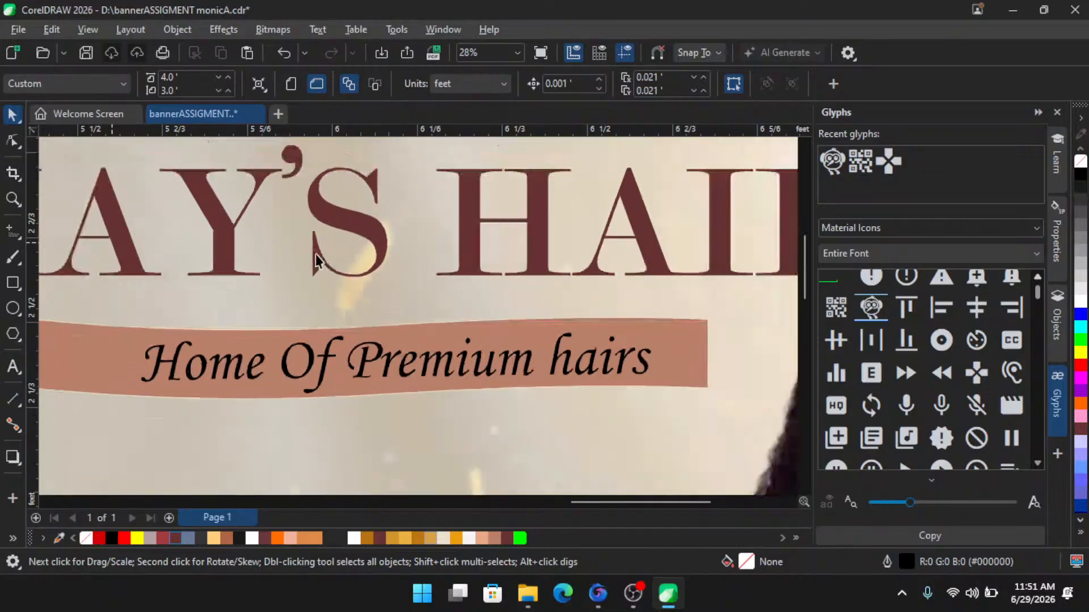
pyautogui.scroll(-2, 262, 246)
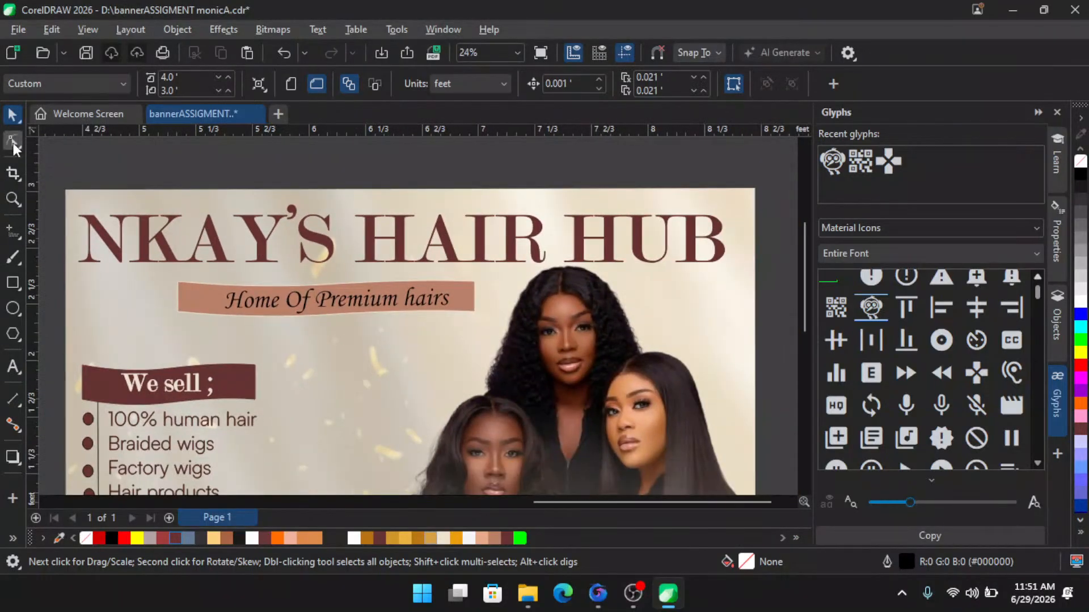
# - Tighten the letter spacing of the NKAY'S HAIR HUB title so it becomes narrower, using the Shape tool
pyautogui.click(12, 142)
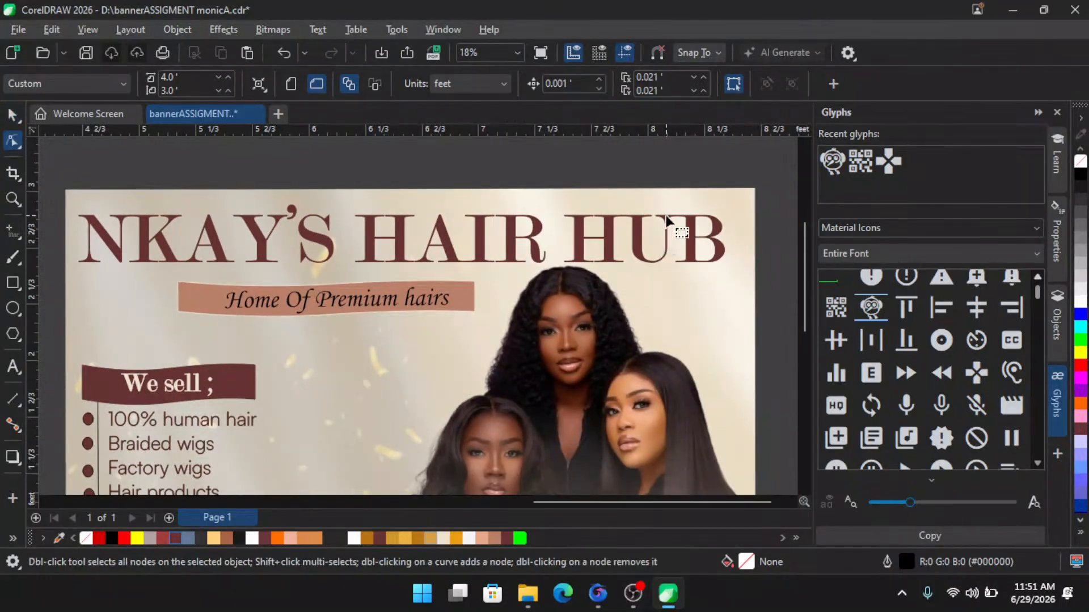
pyautogui.click(720, 253)
pyautogui.moveTo(731, 270); pyautogui.dragTo(619, 263)
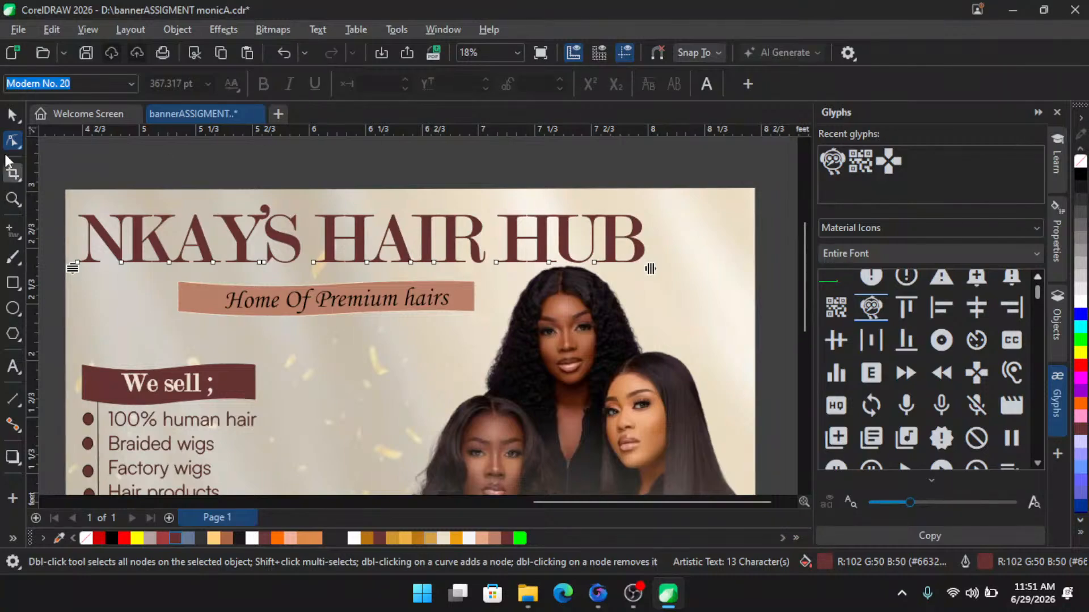
pyautogui.click(13, 115)
pyautogui.scroll(-2, 215, 216)
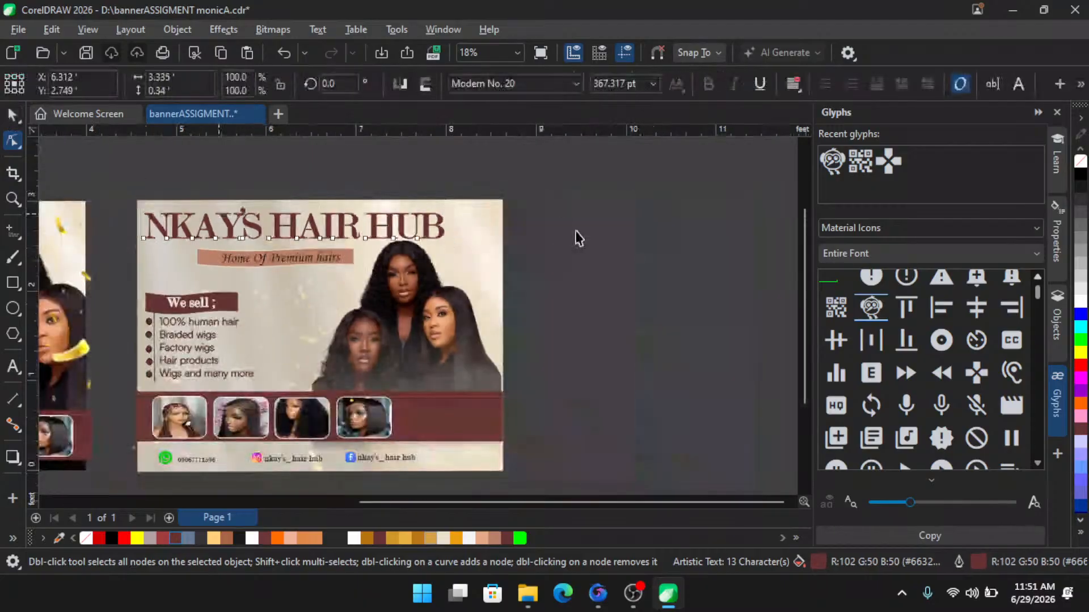
pyautogui.click(562, 243)
pyautogui.scroll(3, 649, 354)
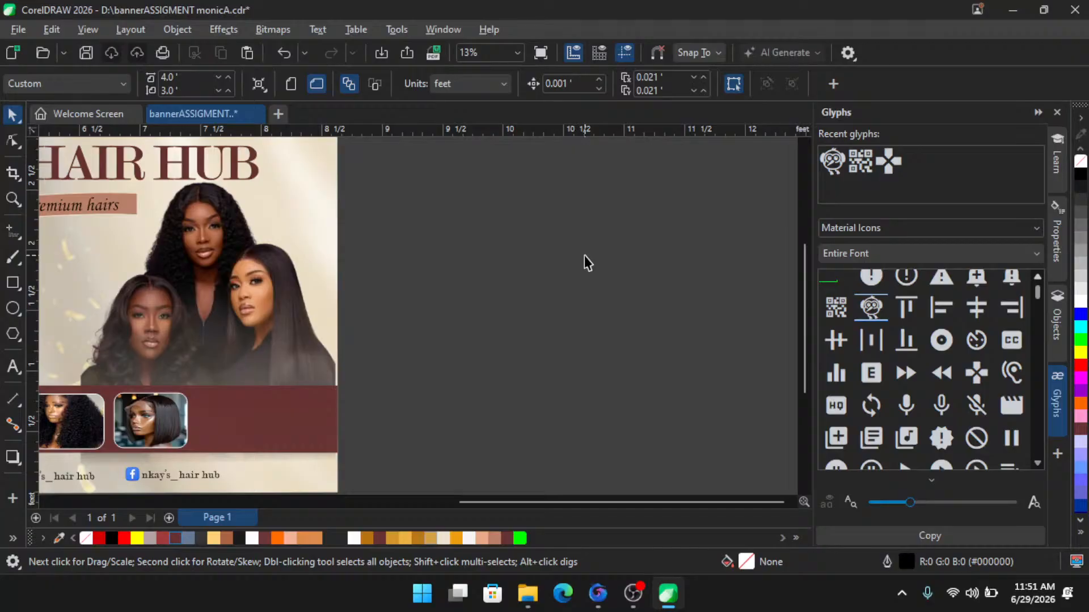
pyautogui.click(315, 30)
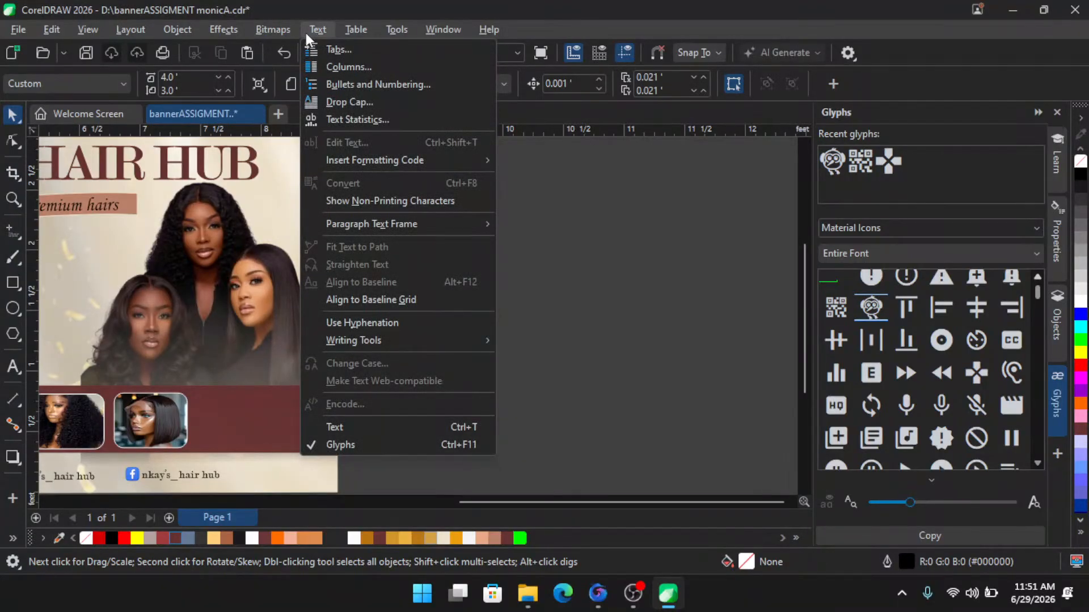
pyautogui.moveTo(390, 32)
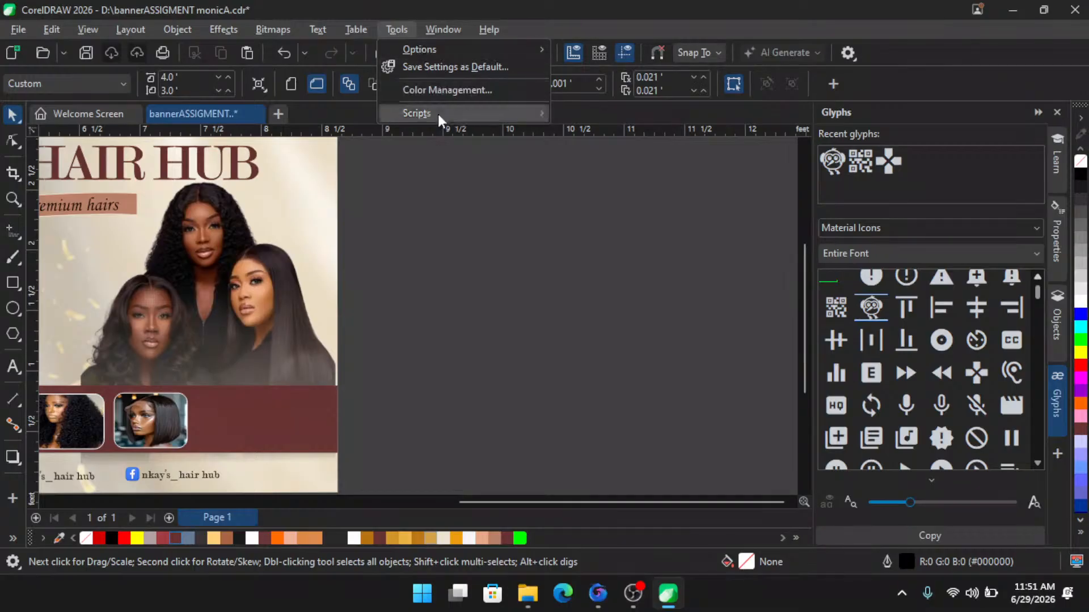
# - Open the Run Script dialog and expand the list of projects containing macros
pyautogui.moveTo(438, 114)
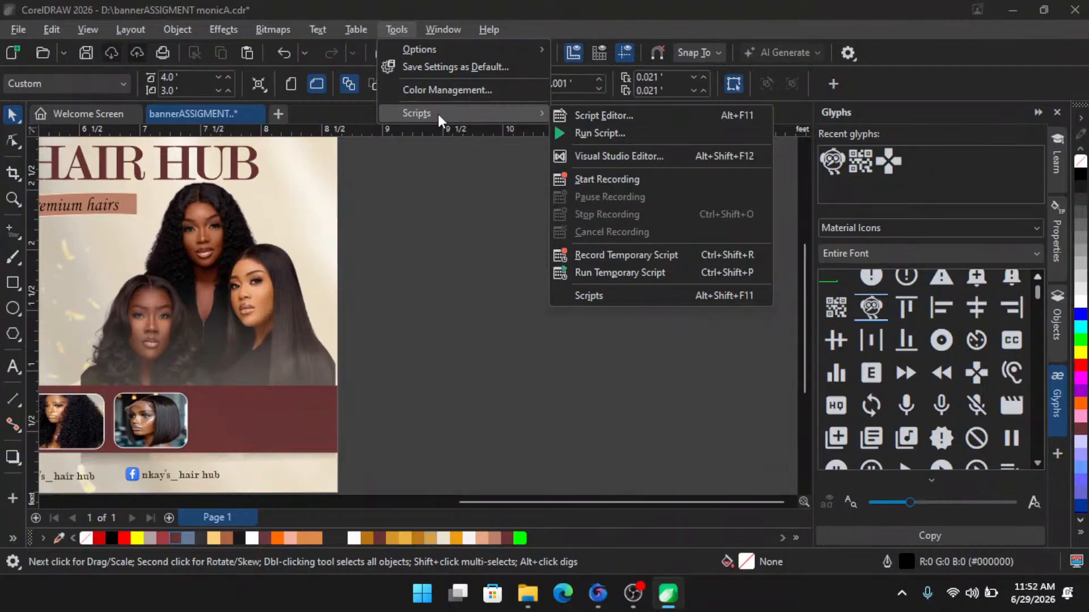
pyautogui.click(607, 134)
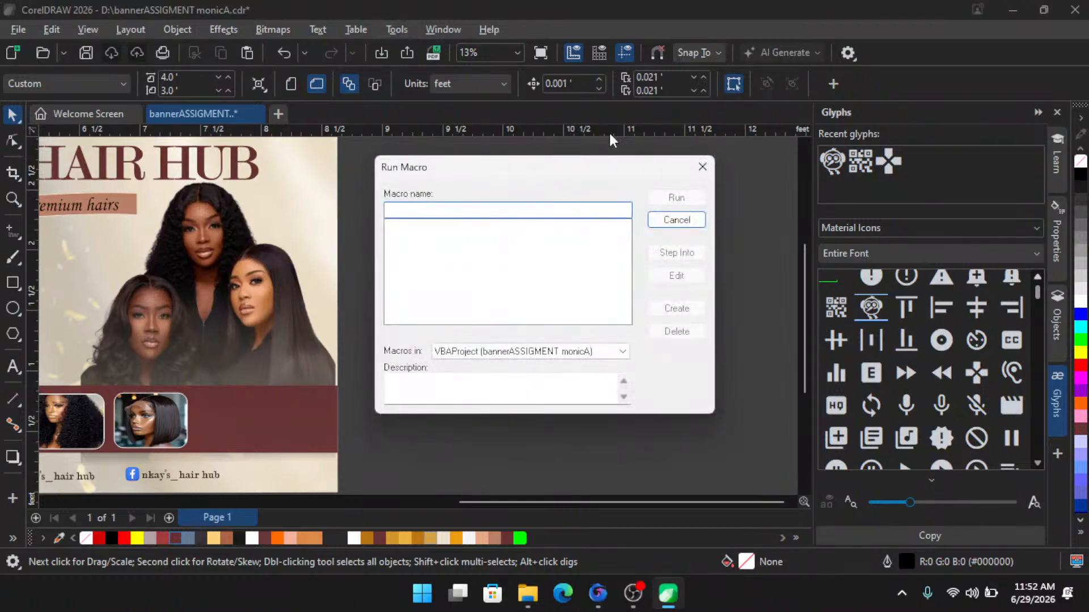
pyautogui.moveTo(536, 176); pyautogui.dragTo(494, 169)
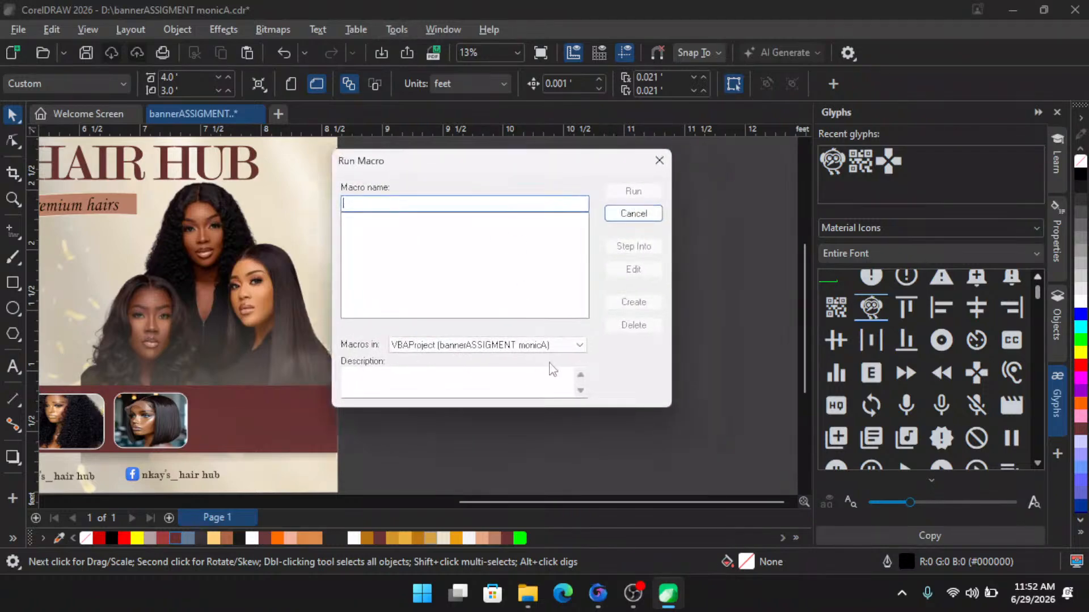
pyautogui.click(556, 343)
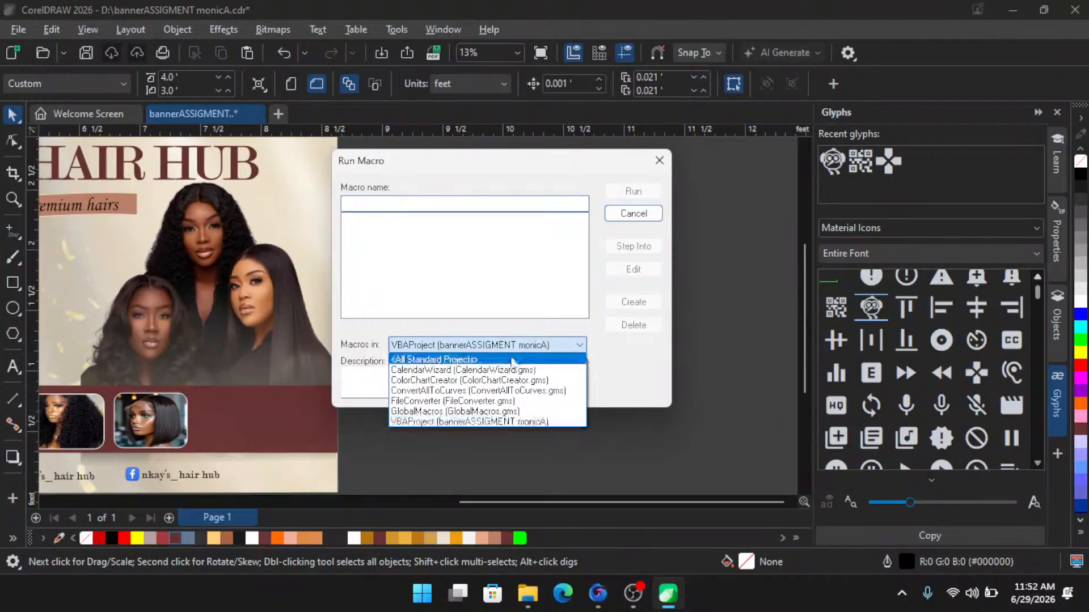
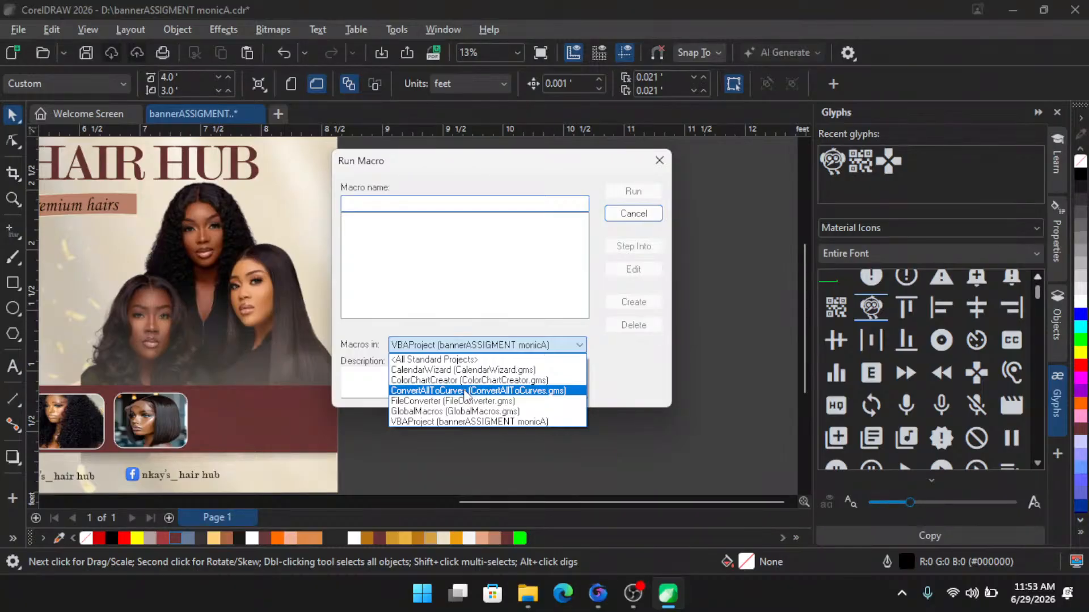
# - Close the Run Script dialog without running a macro
pyautogui.click(657, 157)
pyautogui.click(662, 158)
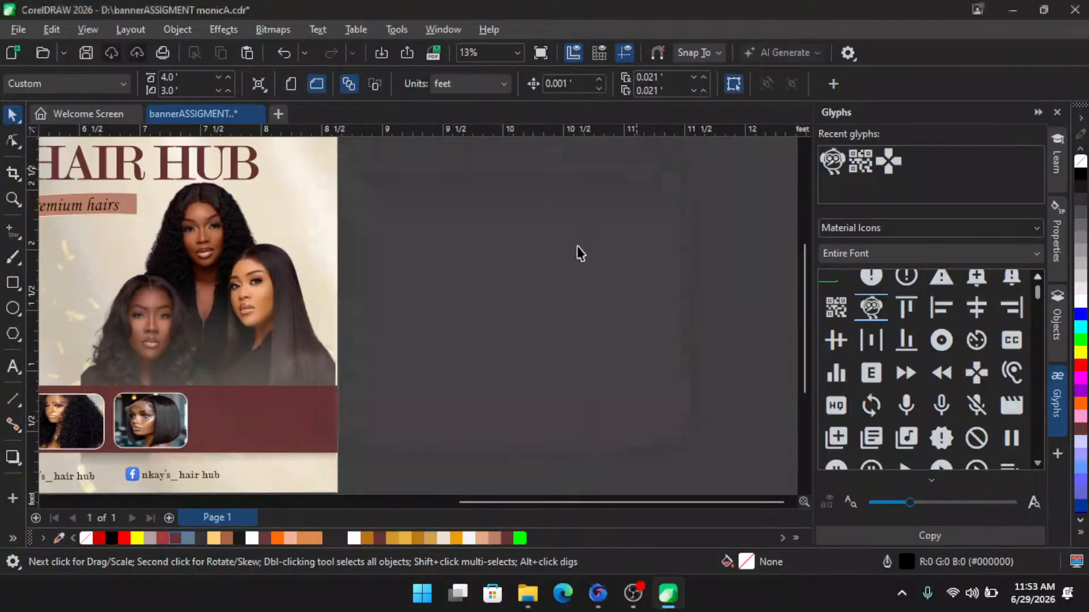
# - Delete the stray small photo, envelope icon and green markers lying beside the banners
pyautogui.scroll(-2, 420, 263)
pyautogui.scroll(-3, 419, 264)
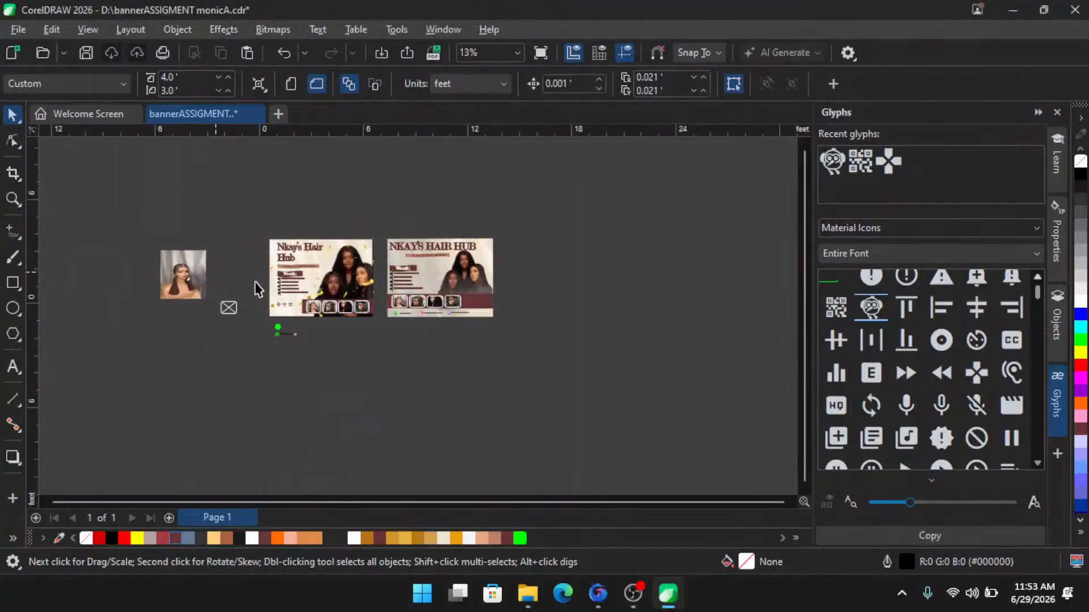
pyautogui.moveTo(239, 390); pyautogui.dragTo(360, 300)
pyautogui.press('Delete')
pyautogui.scroll(-1, 283, 343)
pyautogui.moveTo(93, 178); pyautogui.dragTo(255, 352)
pyautogui.press('Delete')
# - Group the second NKAY'S HAIR HUB banner and move it onto a new Page 2, centred on the page
pyautogui.moveTo(590, 187); pyautogui.dragTo(417, 365)
pyautogui.hotkey('ctrl', 'g')
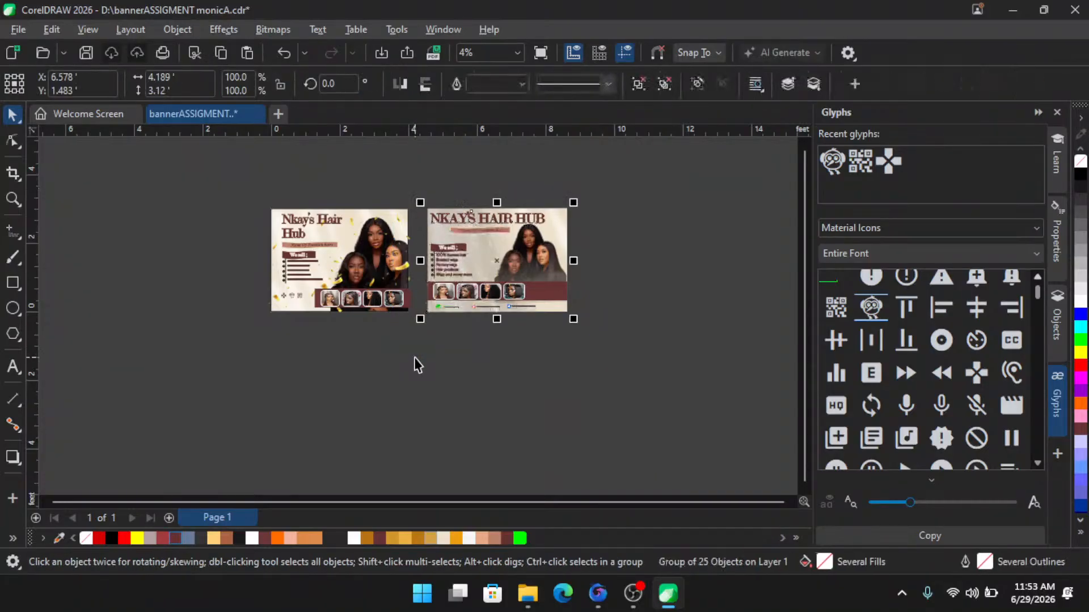
pyautogui.press('Delete')
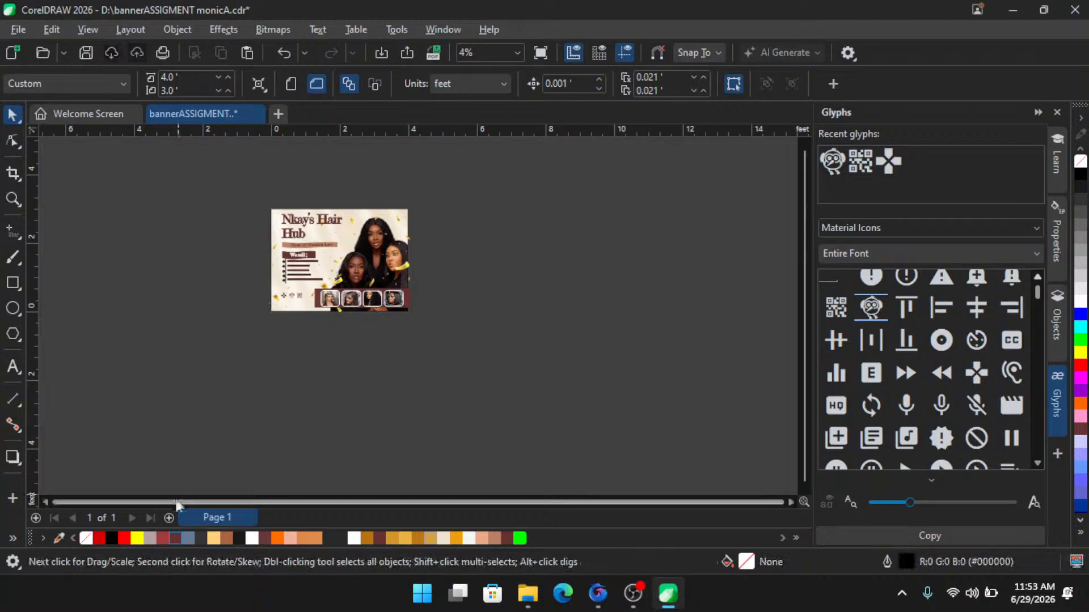
pyautogui.click(168, 518)
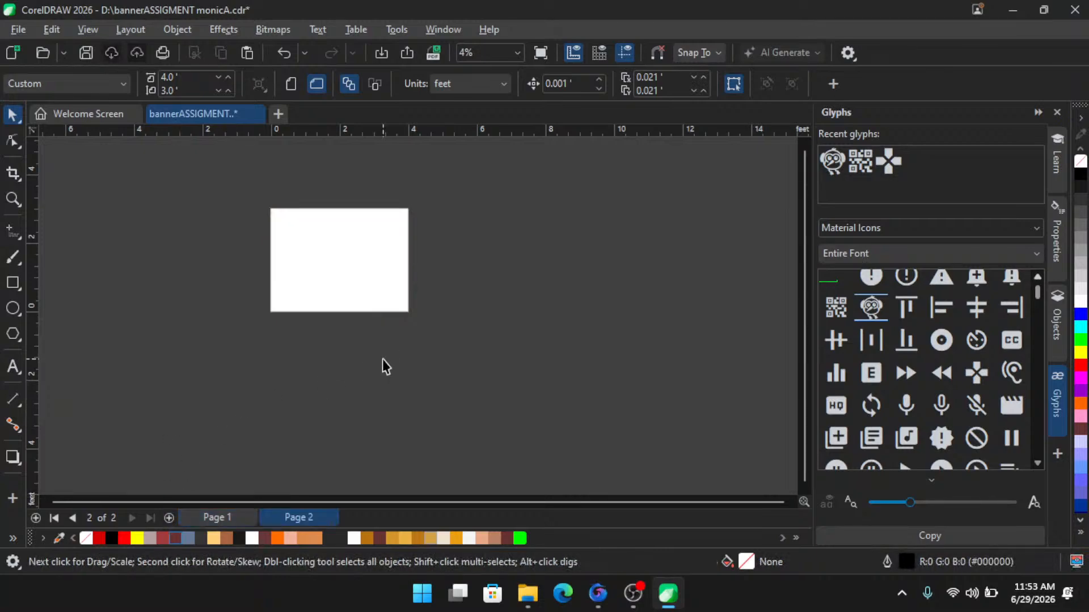
pyautogui.hotkey('ctrl', 'v')
pyautogui.press('p')
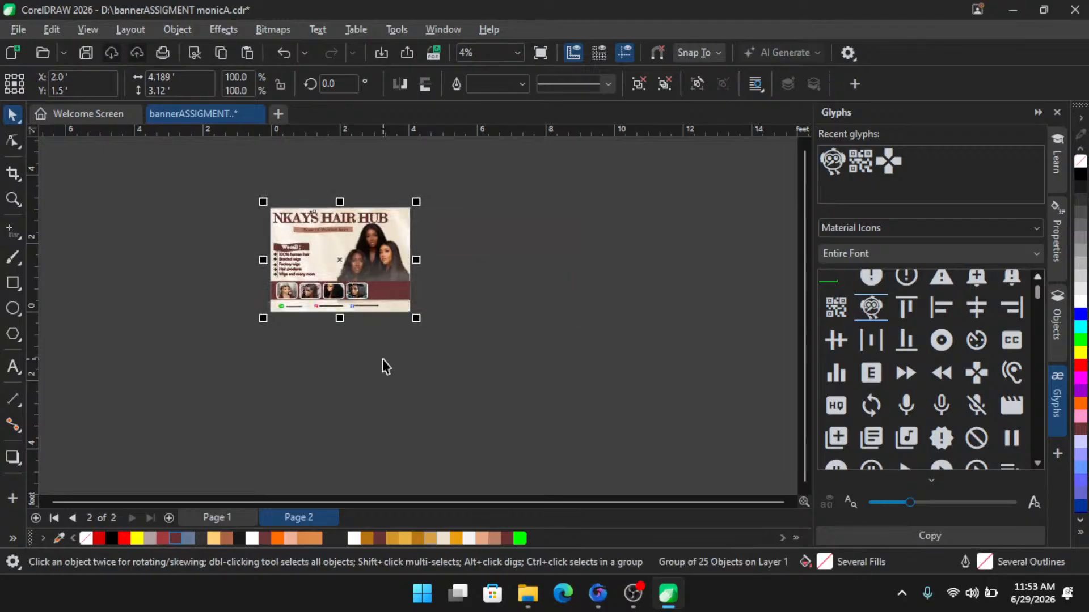
pyautogui.click(546, 208)
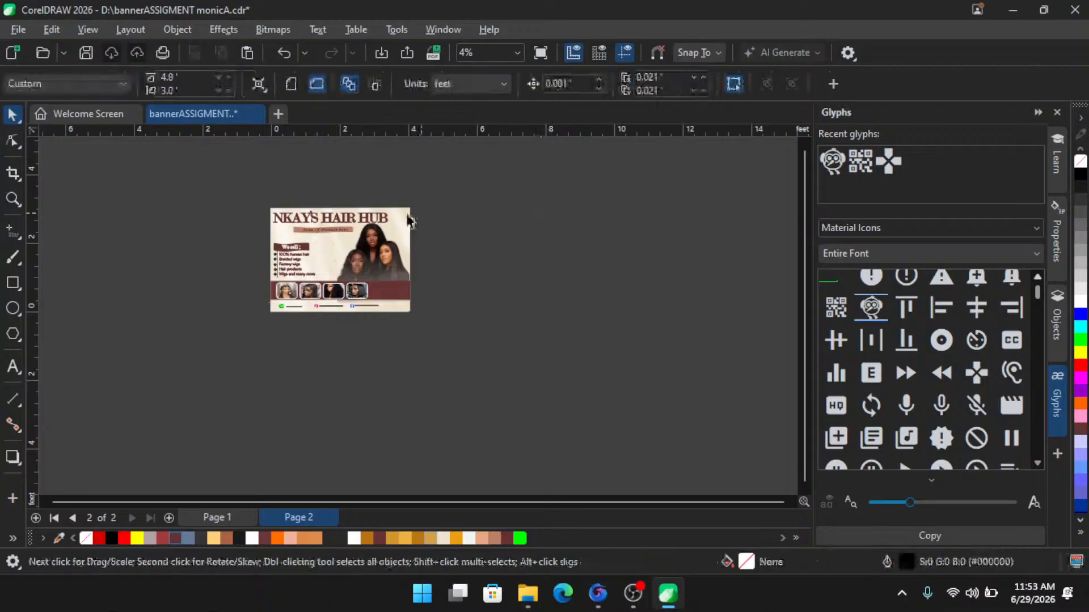
# - Zoom in to inspect the banner on Page 2, then return to Page 1
pyautogui.scroll(1, 354, 205)
pyautogui.scroll(1, 354, 204)
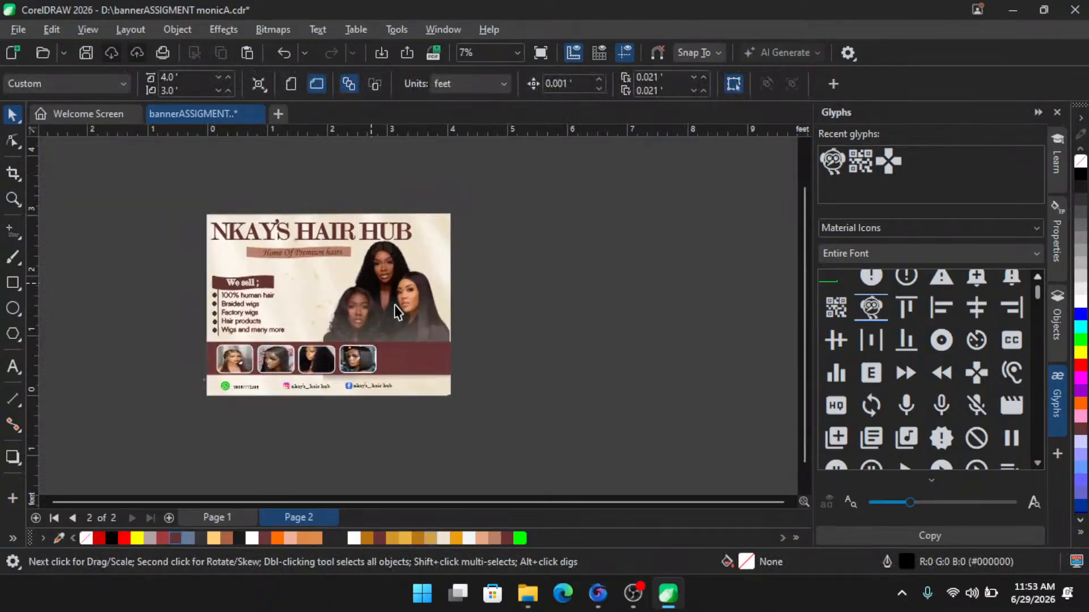
pyautogui.scroll(-1, 280, 318)
pyautogui.scroll(1, 280, 311)
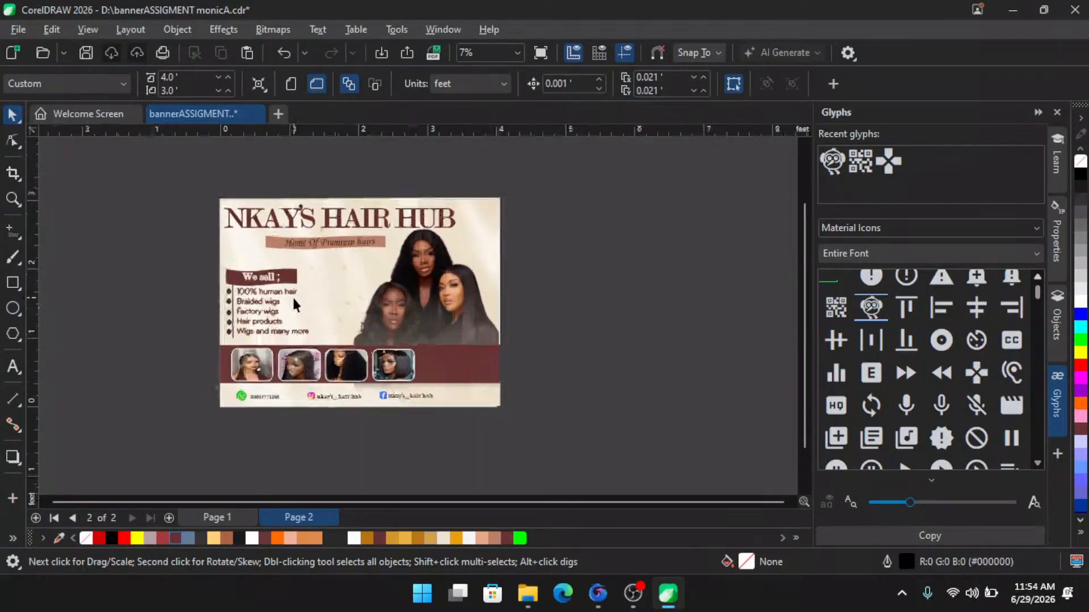
pyautogui.click(232, 516)
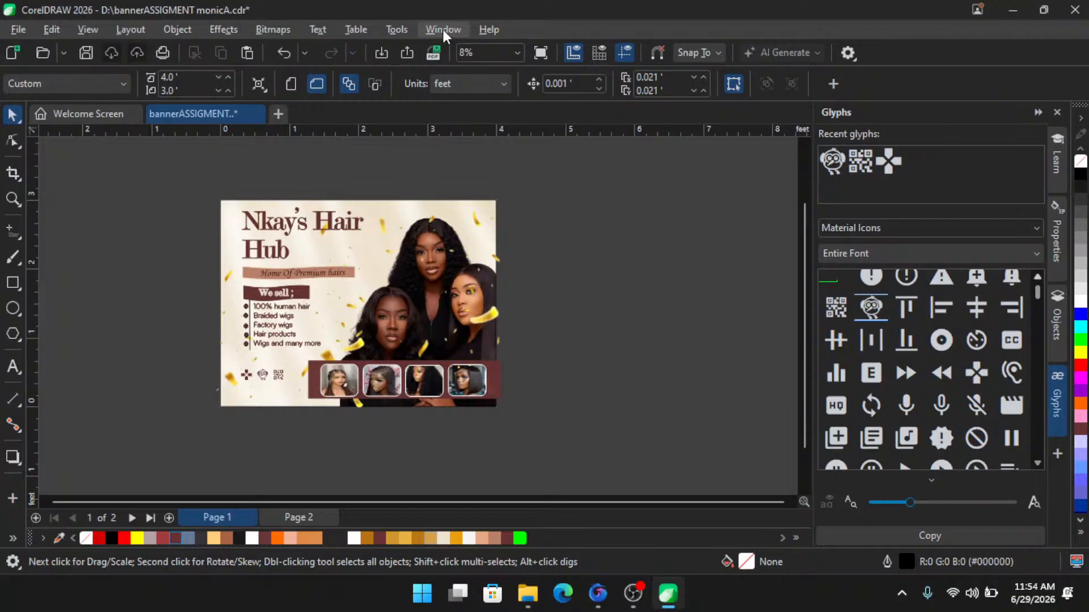
pyautogui.click(400, 29)
pyautogui.moveTo(430, 113)
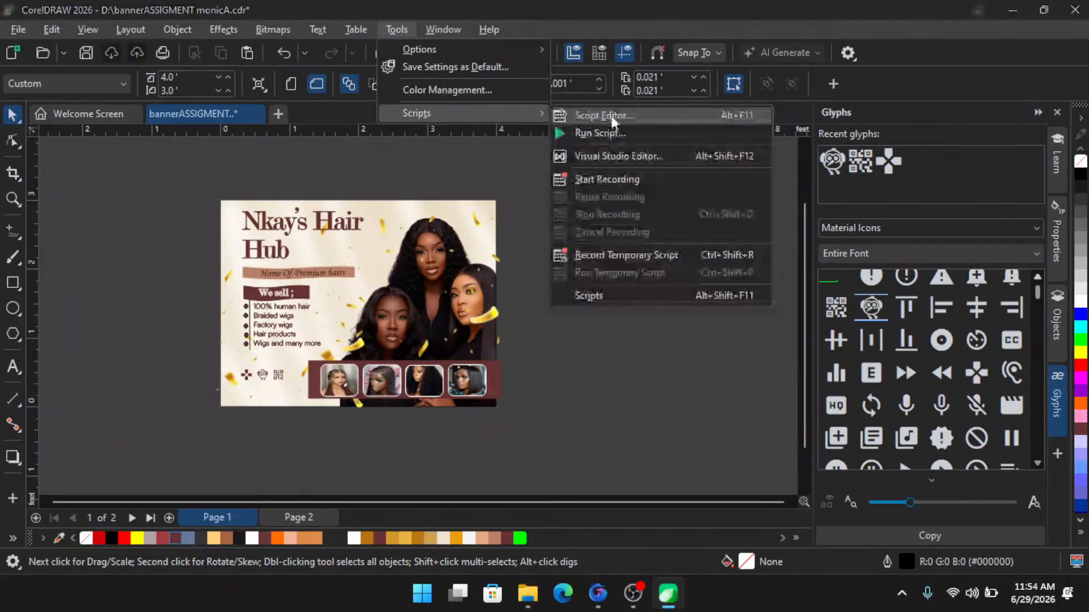
pyautogui.click(617, 134)
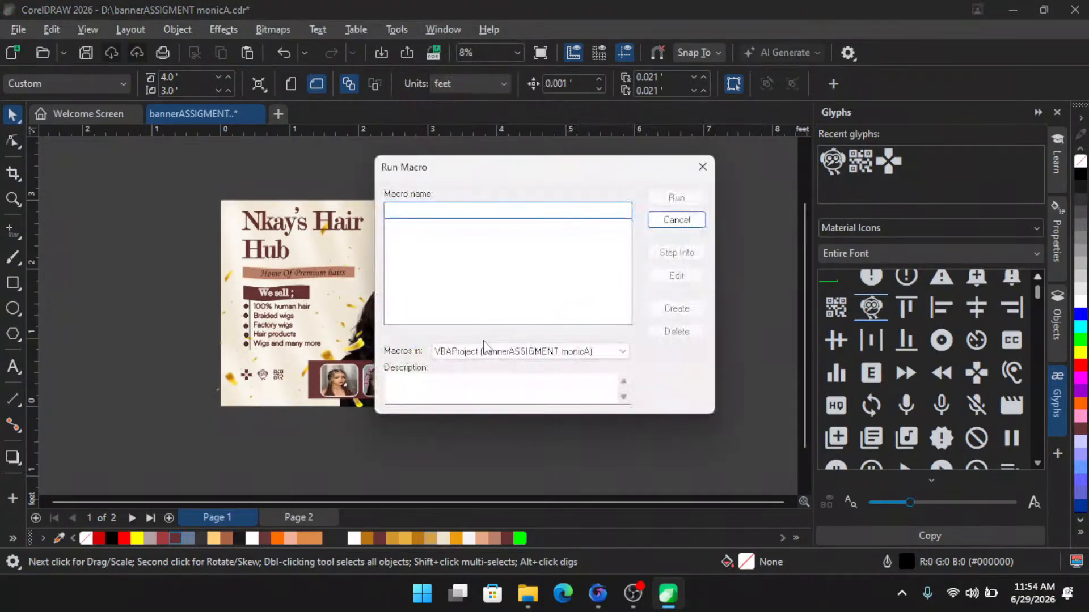
pyautogui.click(523, 352)
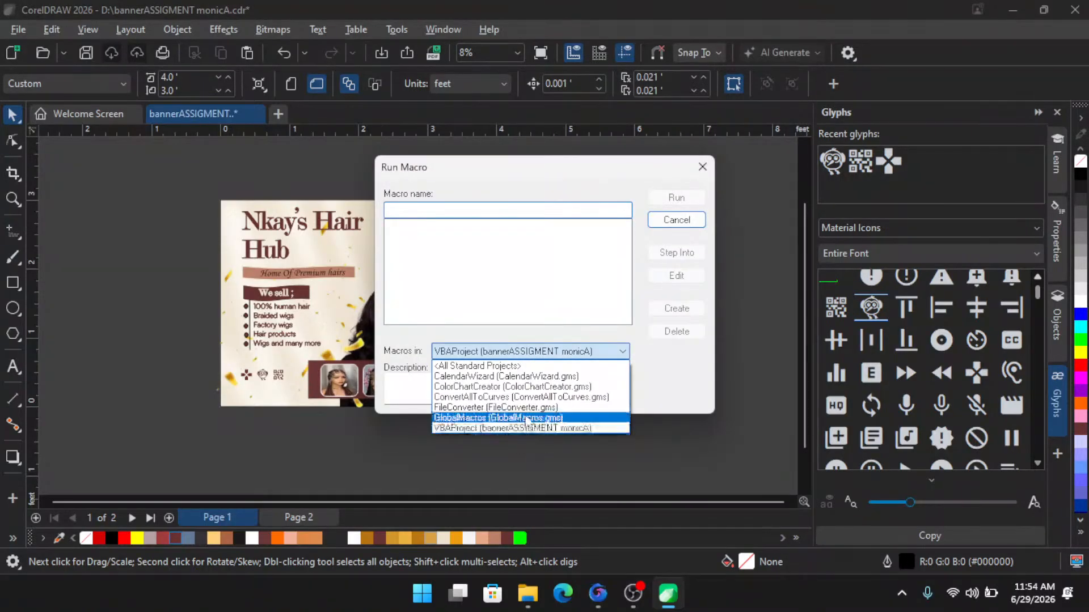
pyautogui.click(558, 408)
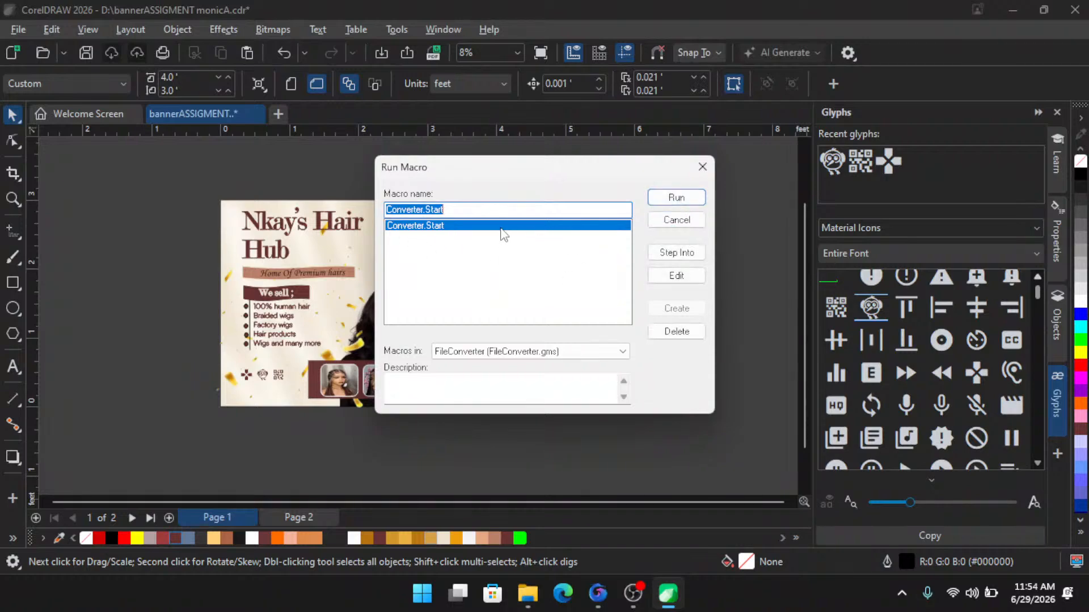
pyautogui.click(673, 199)
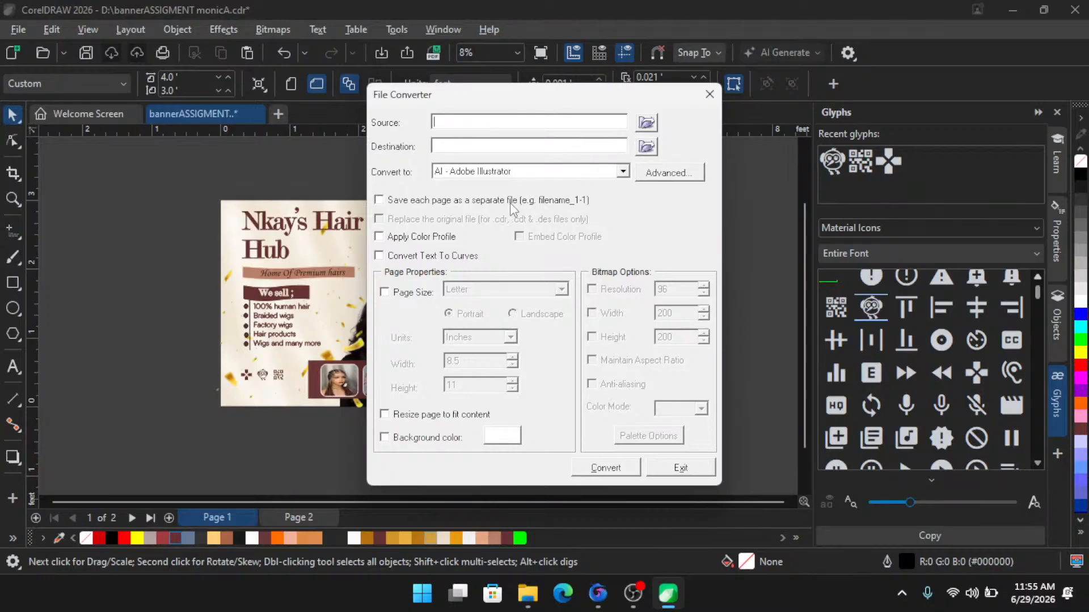
pyautogui.click(709, 95)
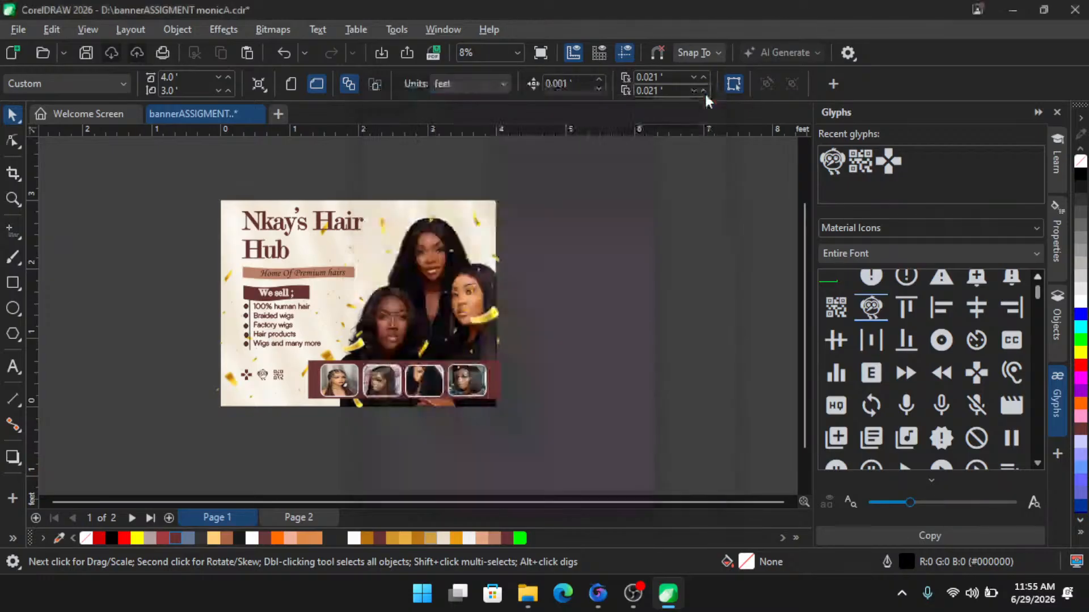
# - Save the document, accepting the version 27.0 (2026) file format
pyautogui.scroll(1, 431, 243)
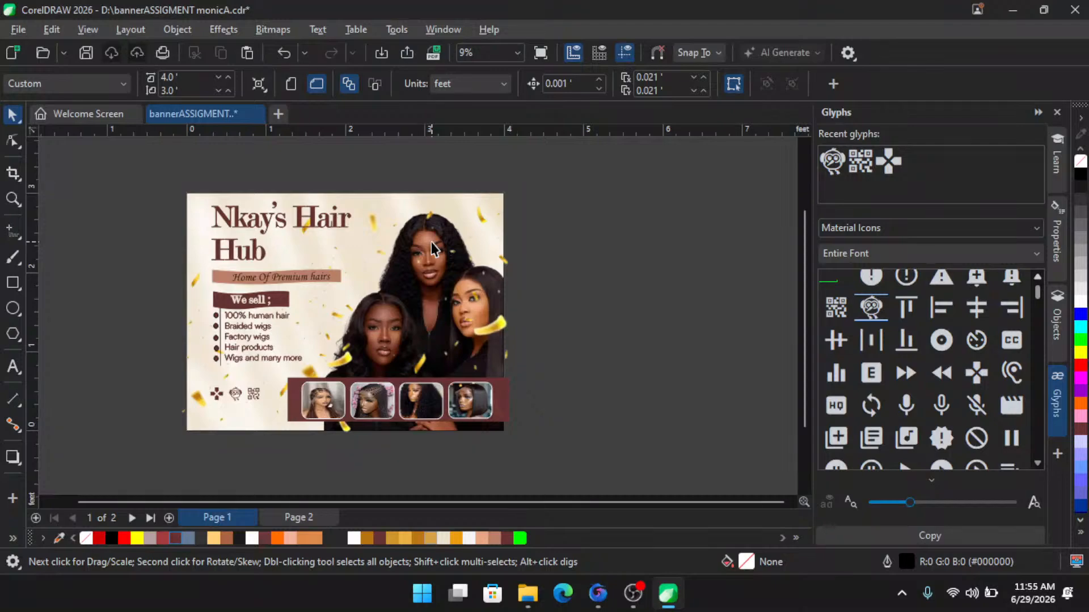
pyautogui.hotkey('ctrl', 's')
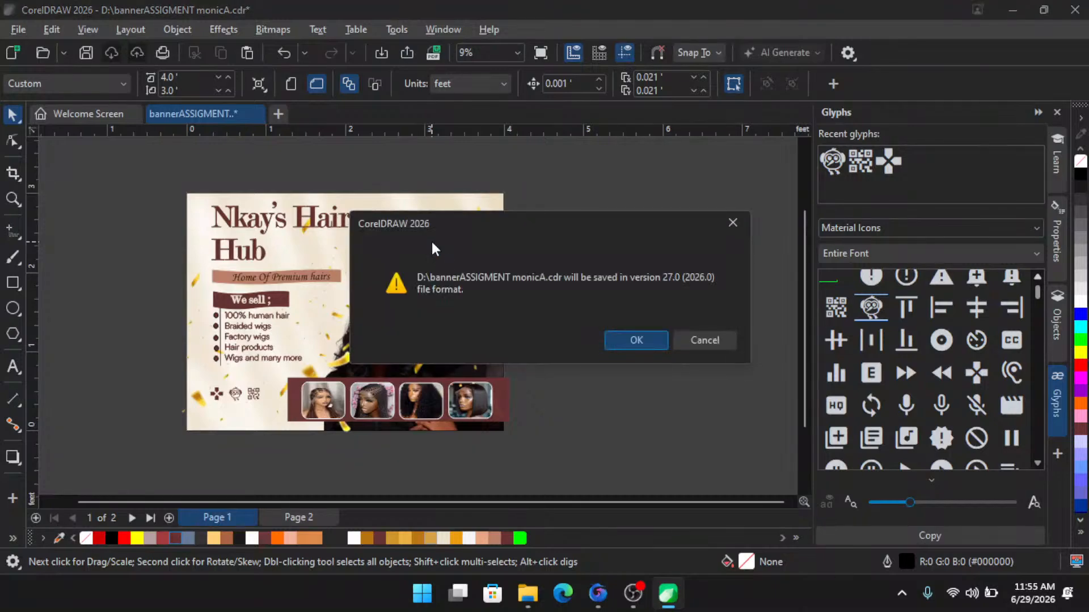
pyautogui.press('Return')
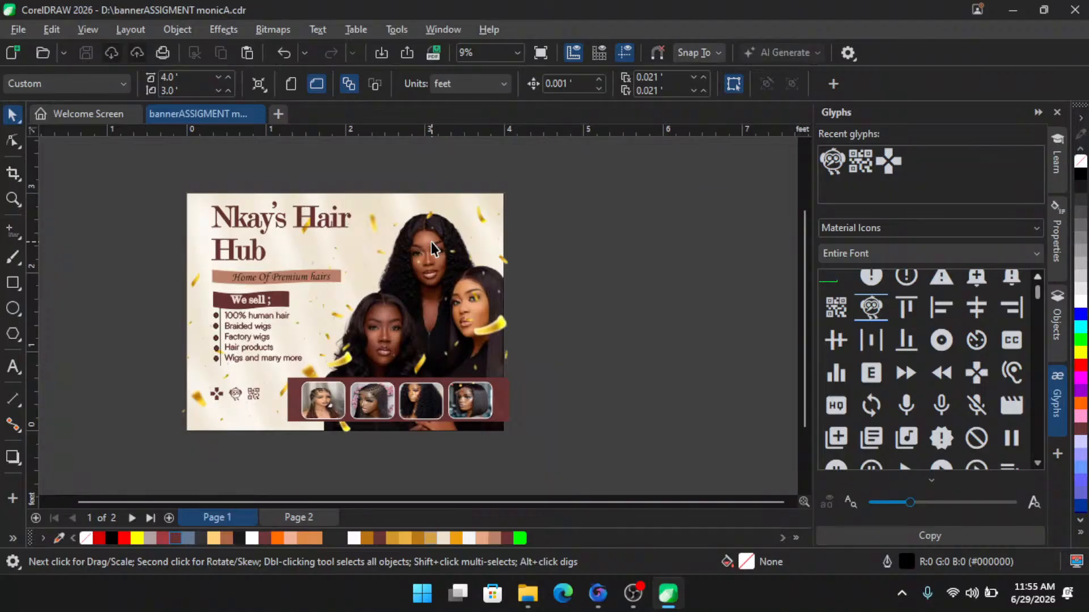
# - Switch to File Explorer and browse the Harmony & Assumpta (D:) drive for the banner files
pyautogui.moveTo(532, 603)
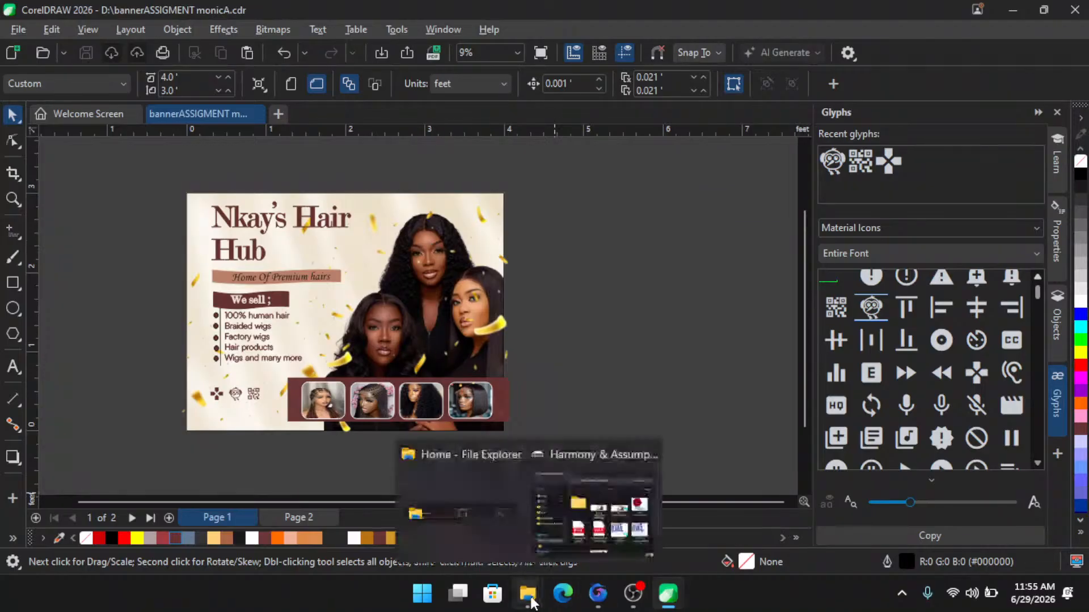
pyautogui.click(598, 511)
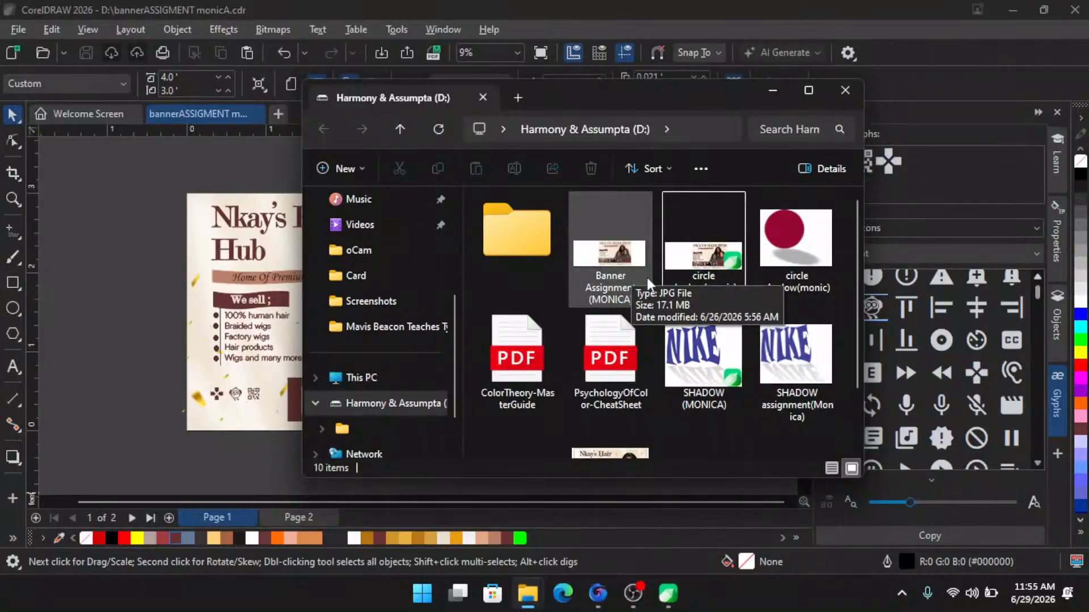
pyautogui.scroll(-2, 720, 387)
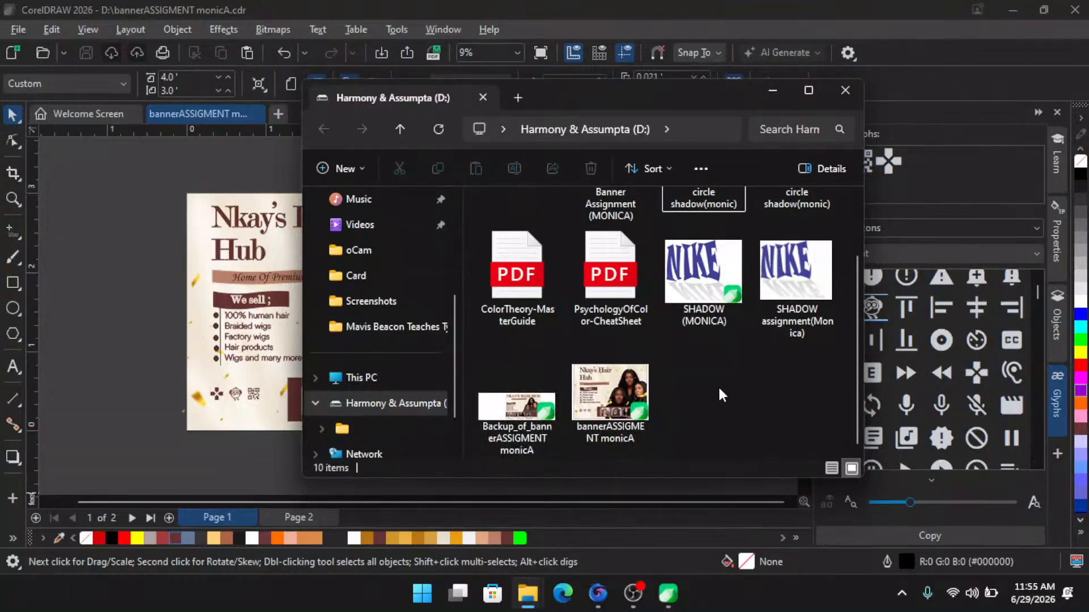
pyautogui.click(843, 92)
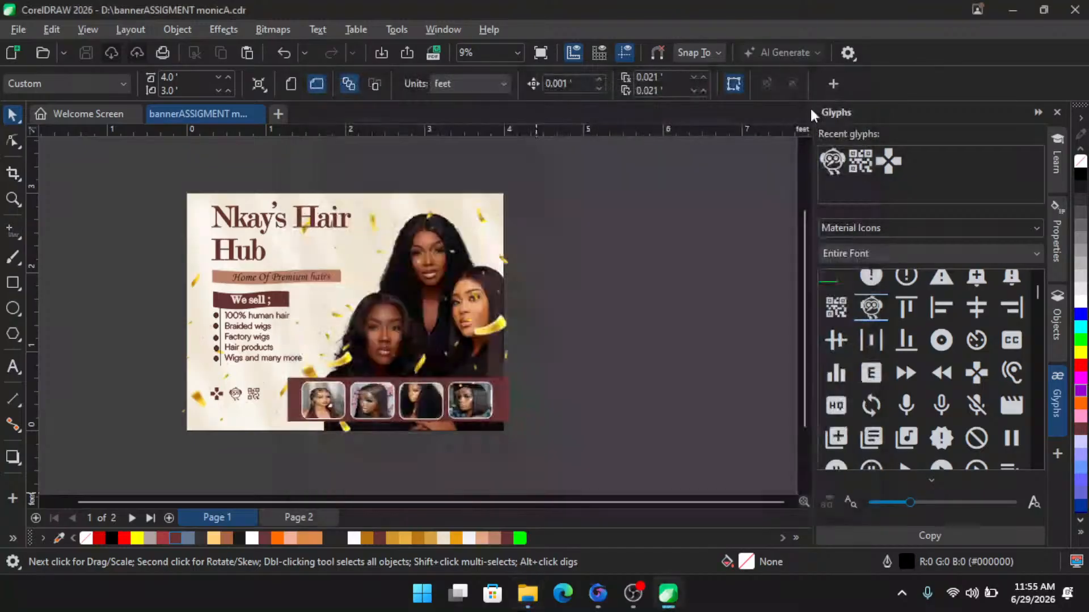
# - Run the Converter.Start macro from the FileConverter project to open the File Converter
pyautogui.click(394, 30)
pyautogui.moveTo(424, 113)
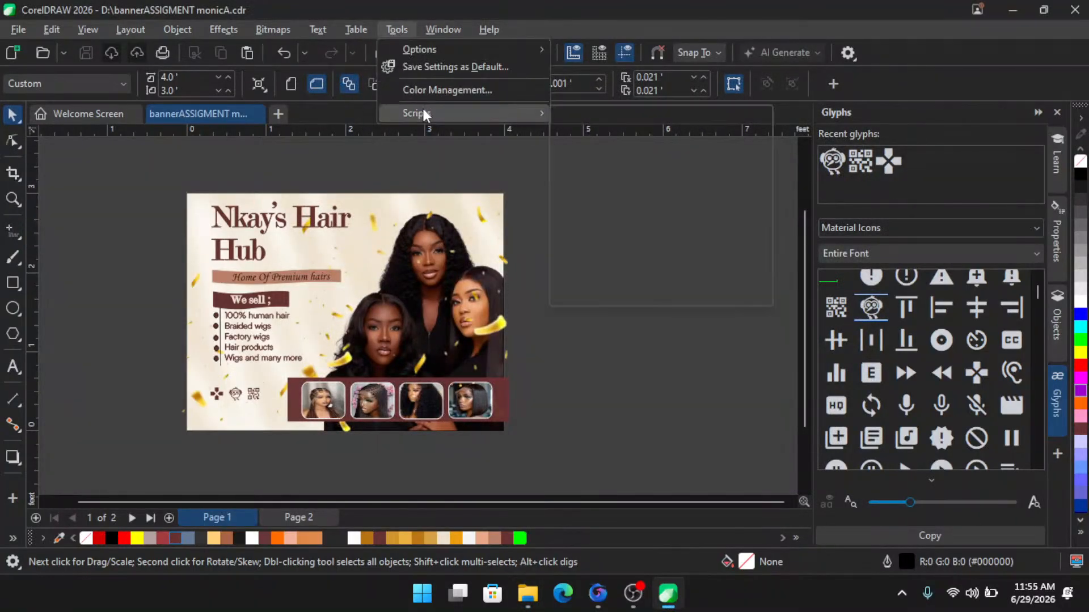
pyautogui.click(606, 138)
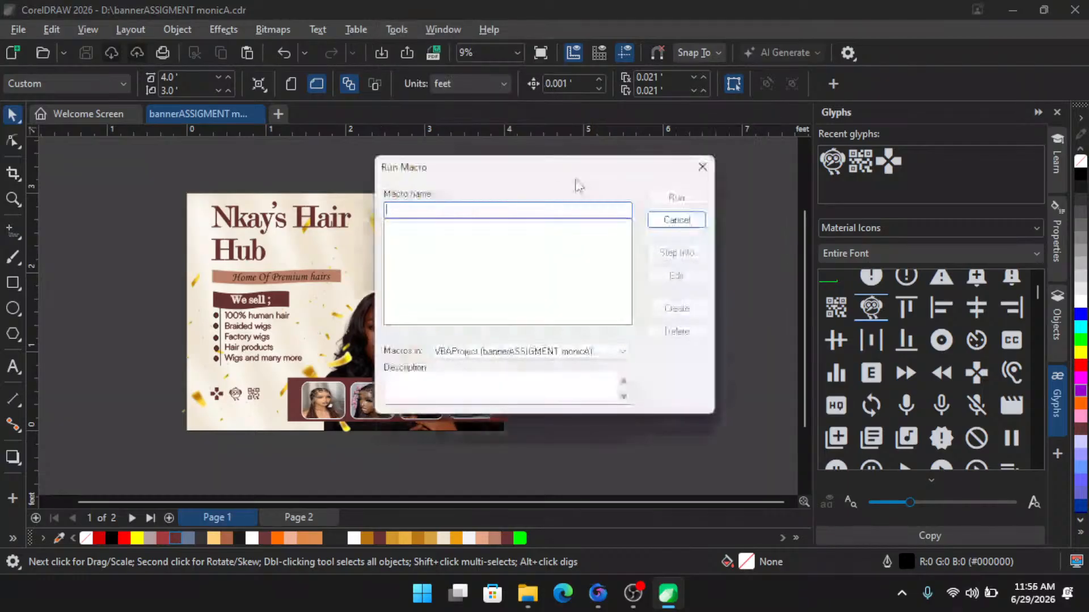
pyautogui.click(534, 353)
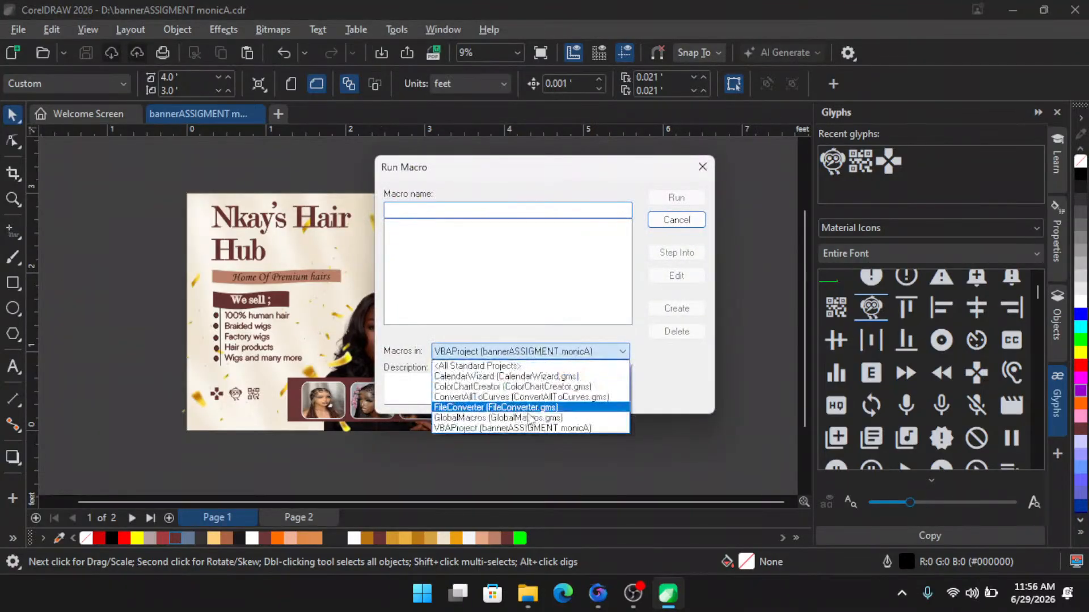
pyautogui.click(521, 407)
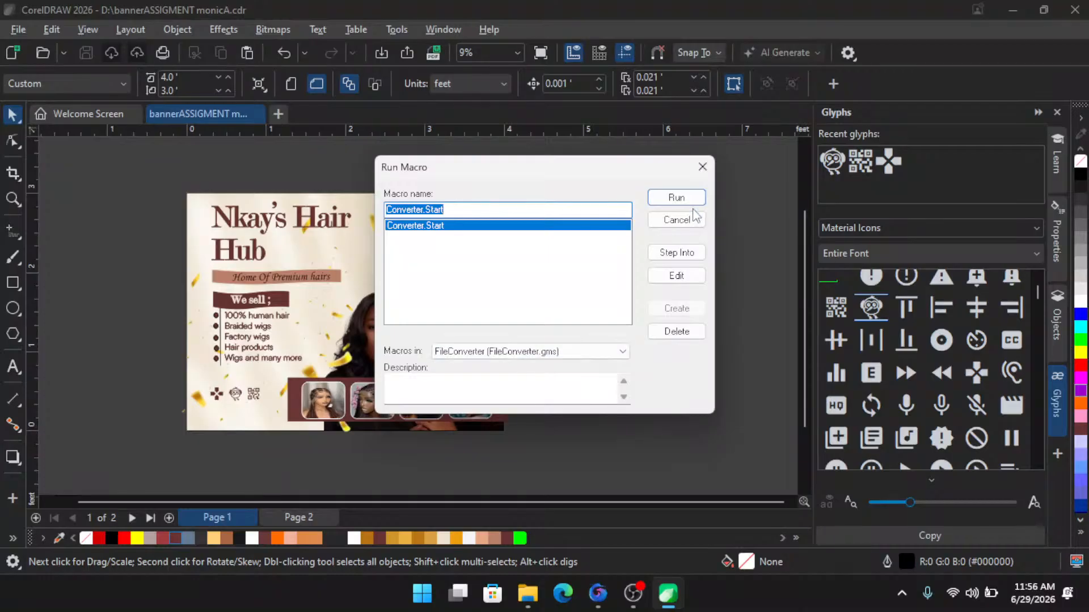
pyautogui.click(692, 198)
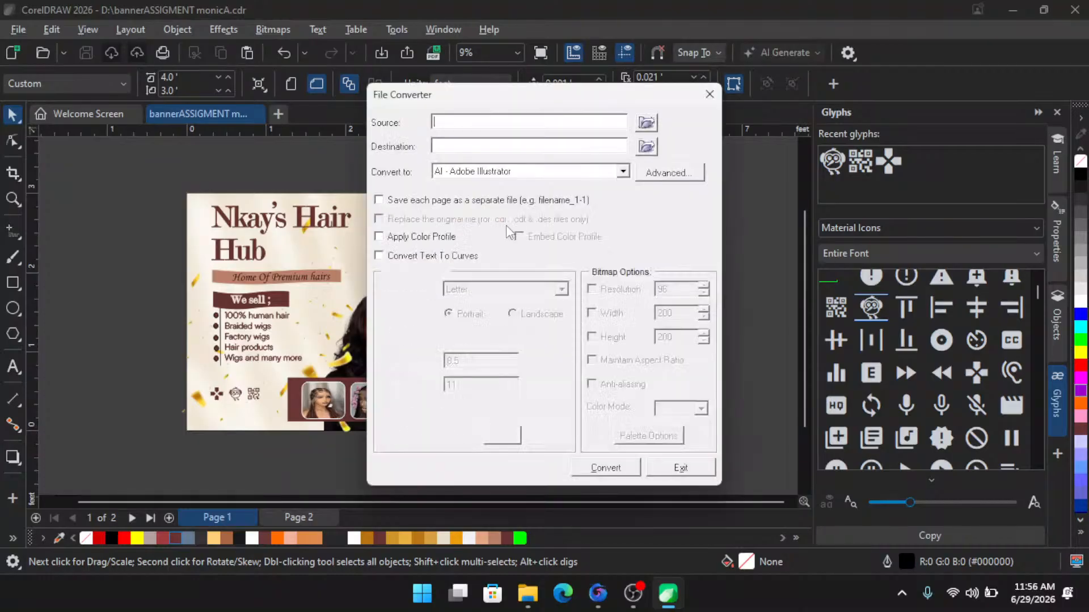
# - Set the File Converter's source folder to the Harmony & Assumpta (D:) drive
pyautogui.click(469, 119)
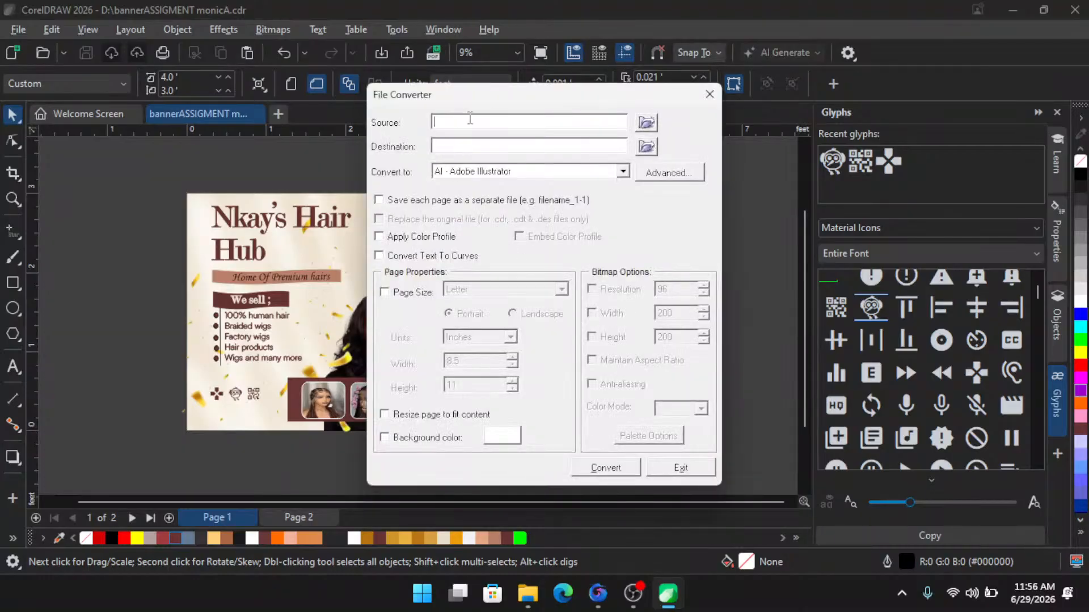
pyautogui.click(646, 123)
pyautogui.moveTo(507, 74); pyautogui.dragTo(289, 68)
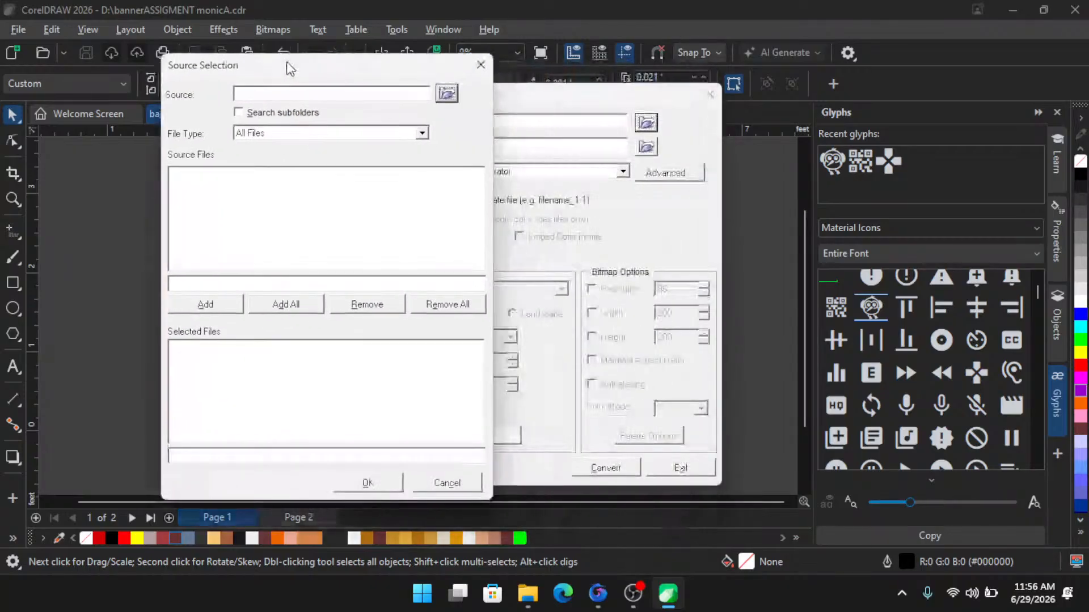
pyautogui.click(446, 95)
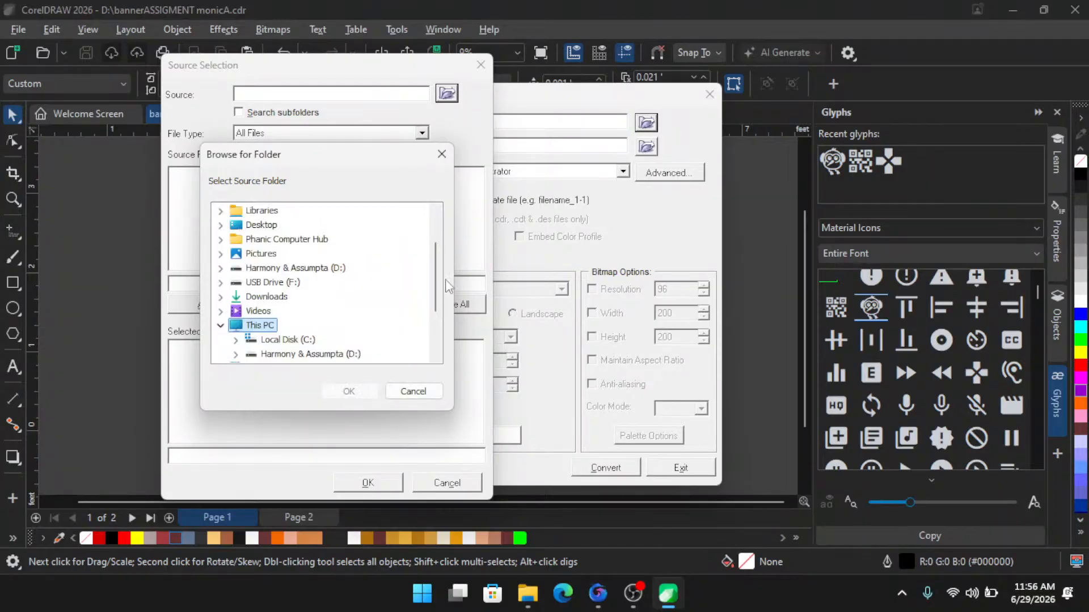
pyautogui.scroll(-2, 438, 301)
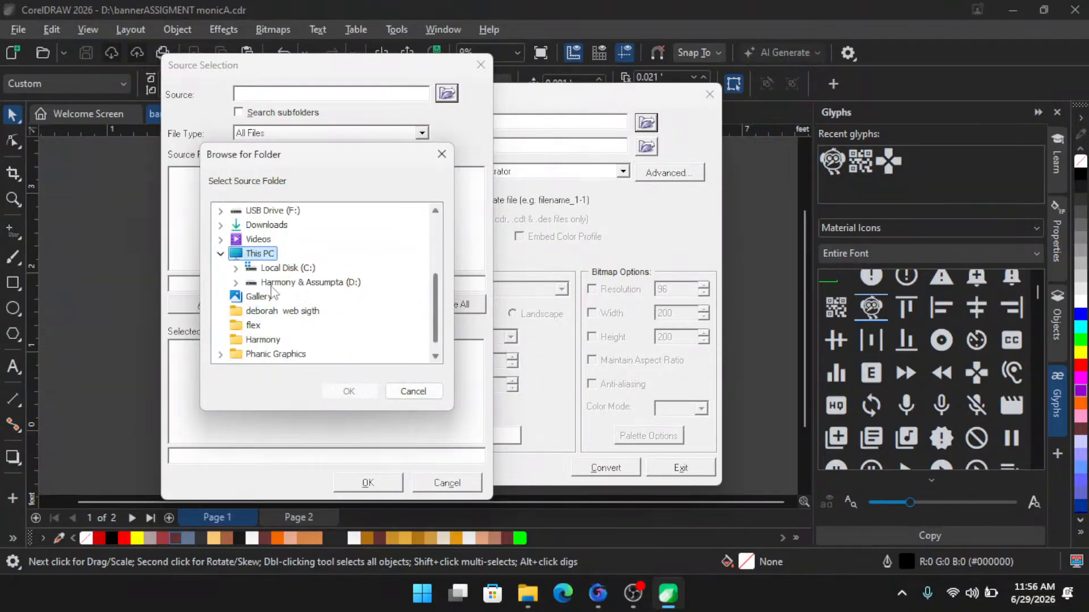
pyautogui.scroll(-1, 293, 308)
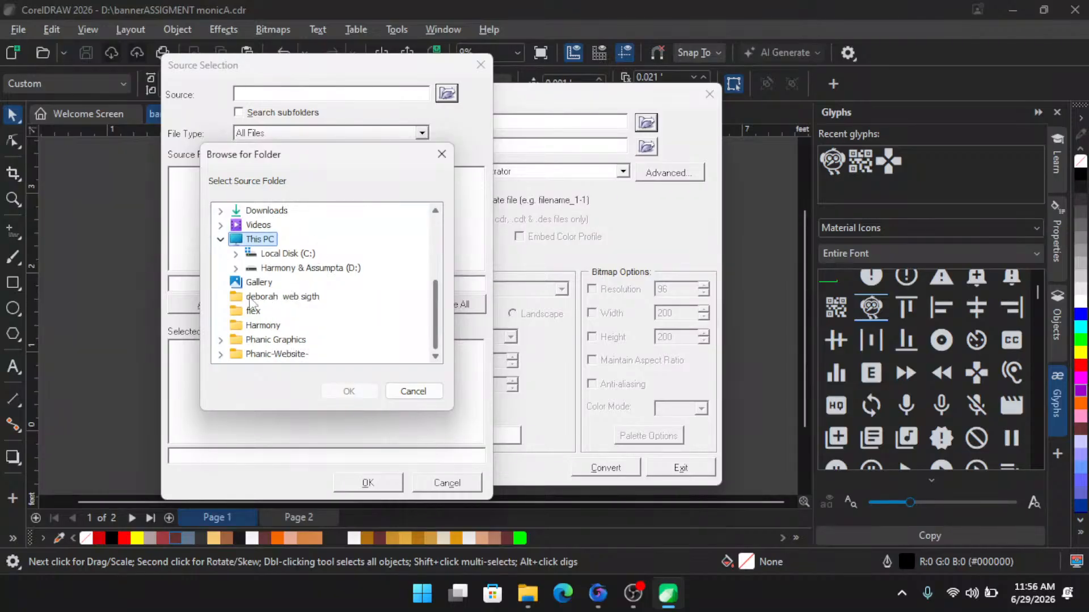
pyautogui.click(237, 270)
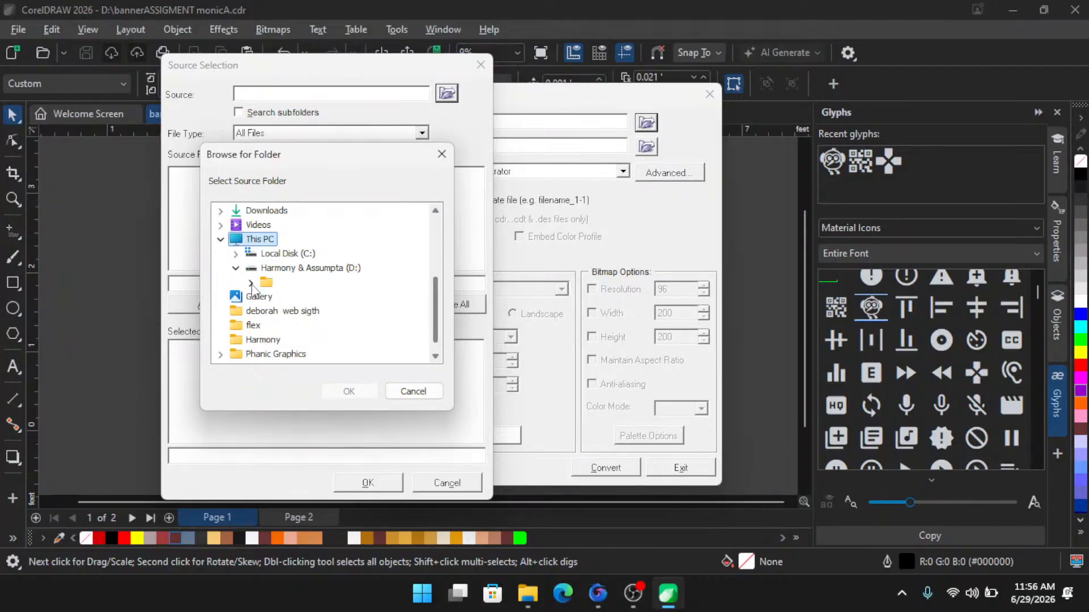
pyautogui.scroll(-1, 290, 306)
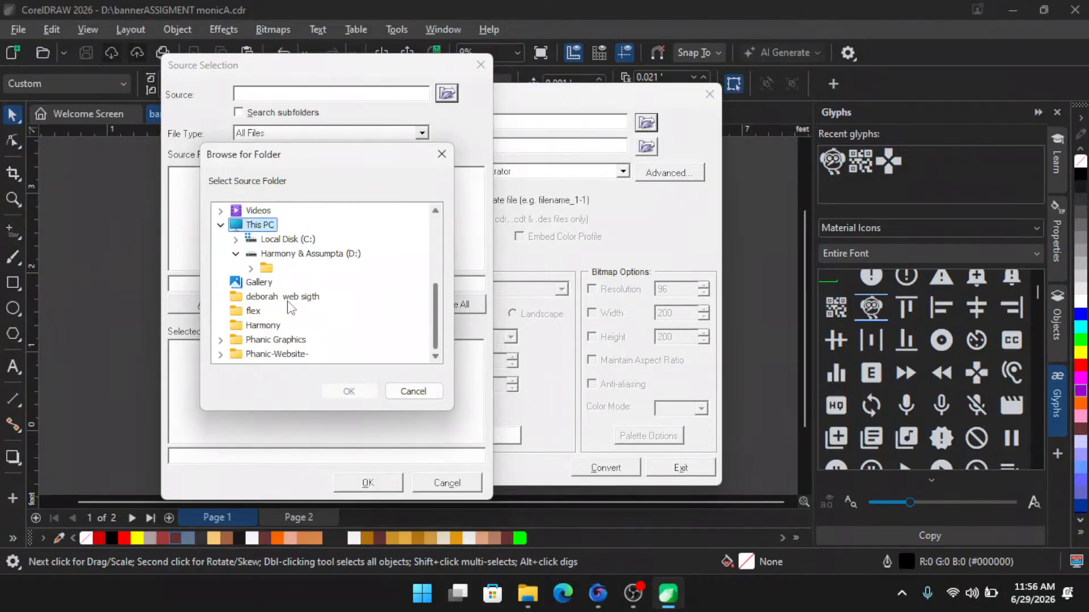
pyautogui.scroll(1, 289, 306)
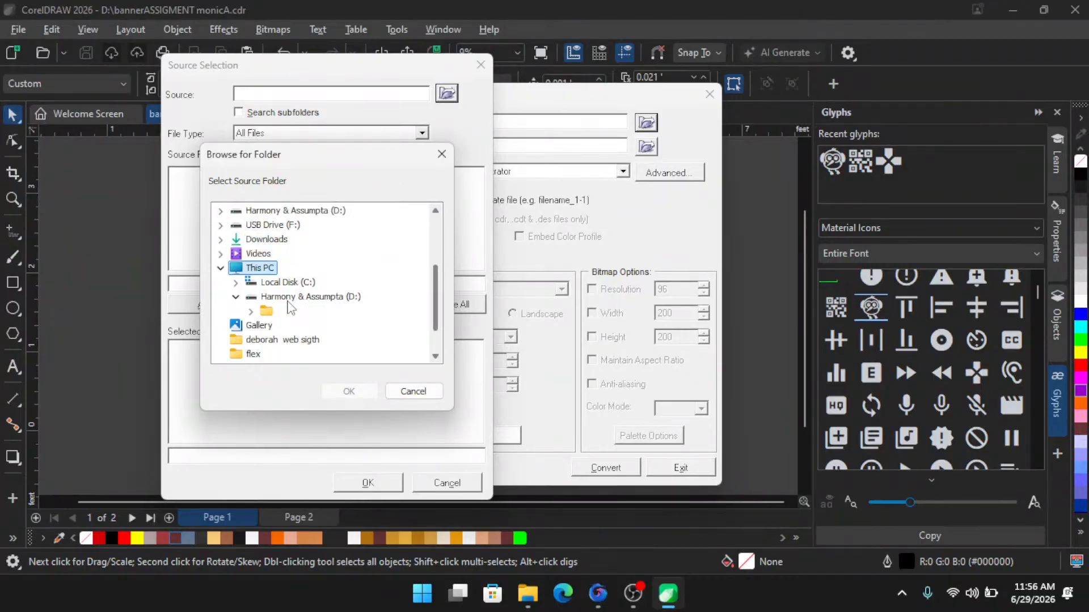
pyautogui.doubleClick(239, 299)
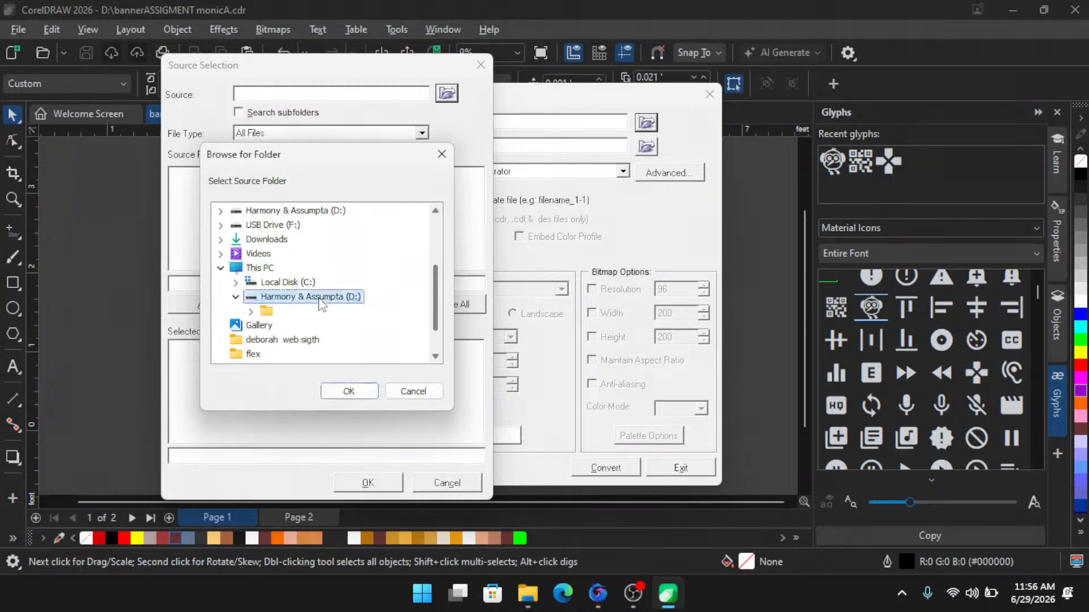
pyautogui.click(236, 297)
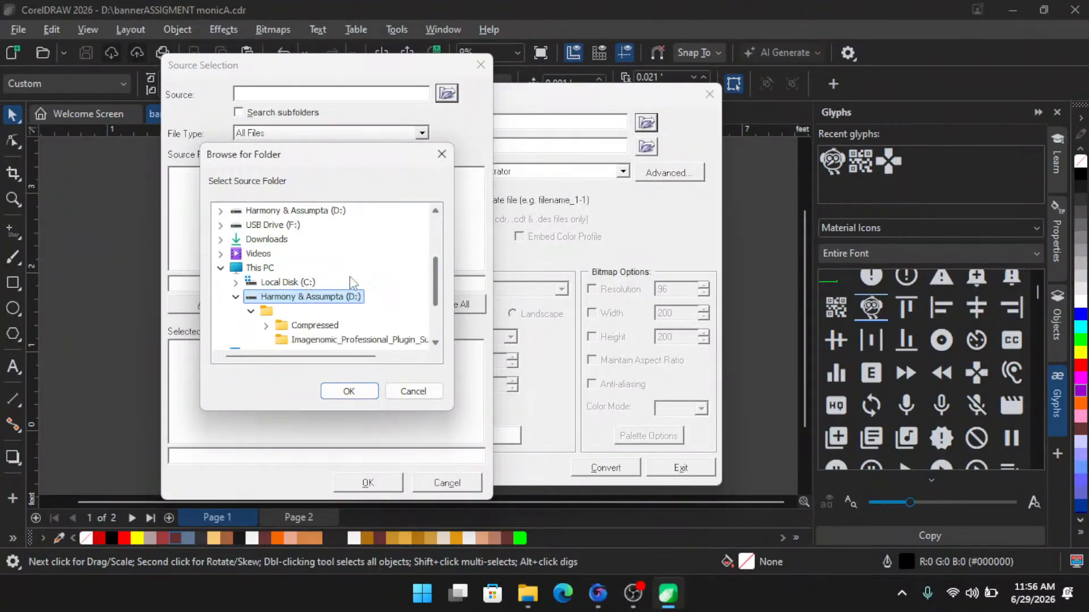
pyautogui.scroll(-1, 358, 286)
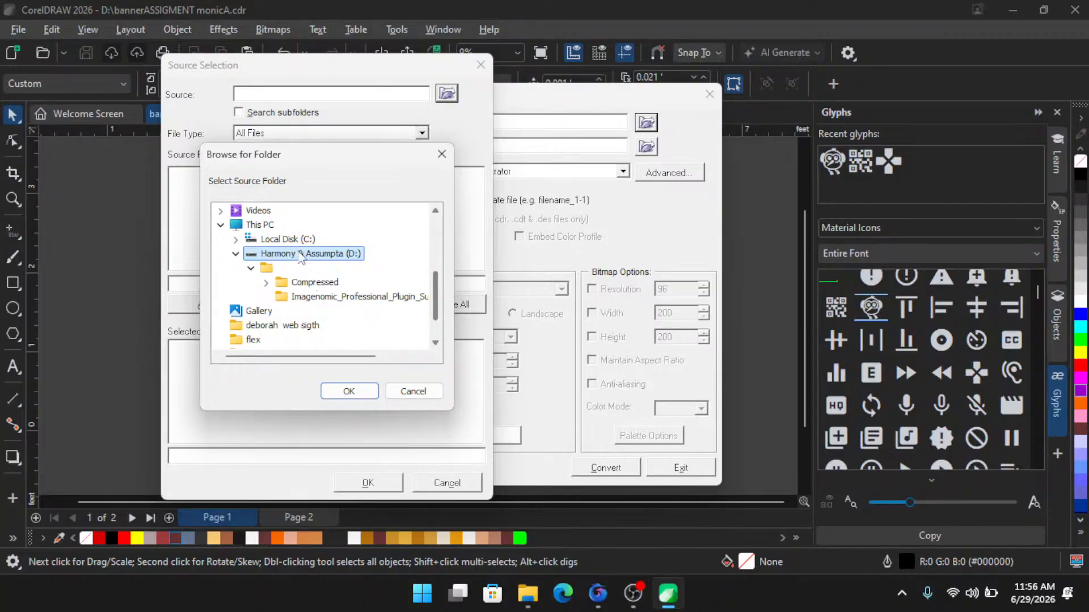
pyautogui.click(349, 391)
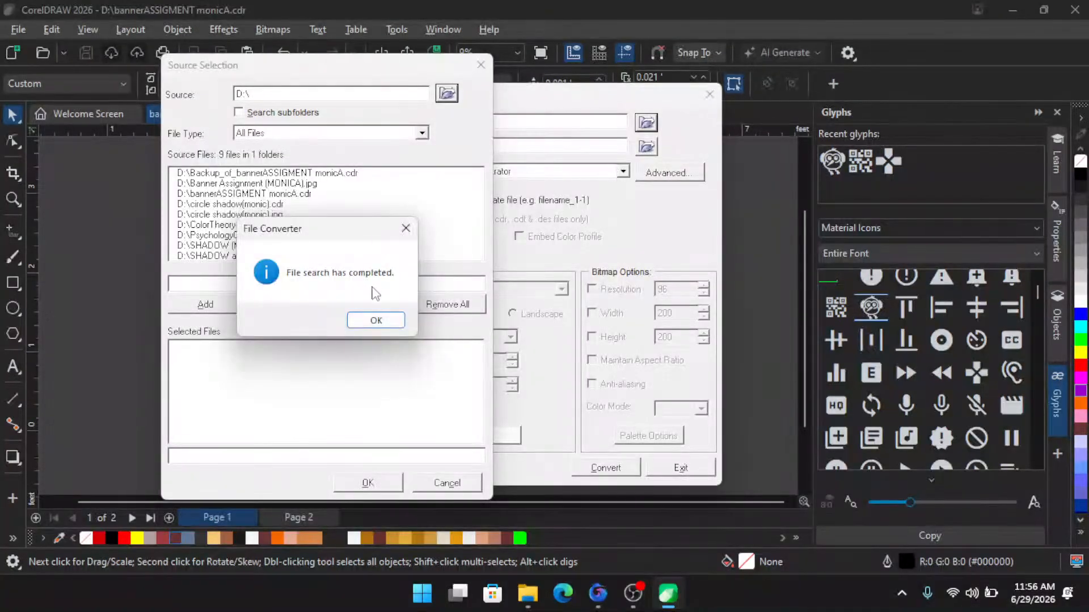
# - Add bannerASSIGMENT monicA.cdr to the selected files and confirm the source selection
pyautogui.click(375, 320)
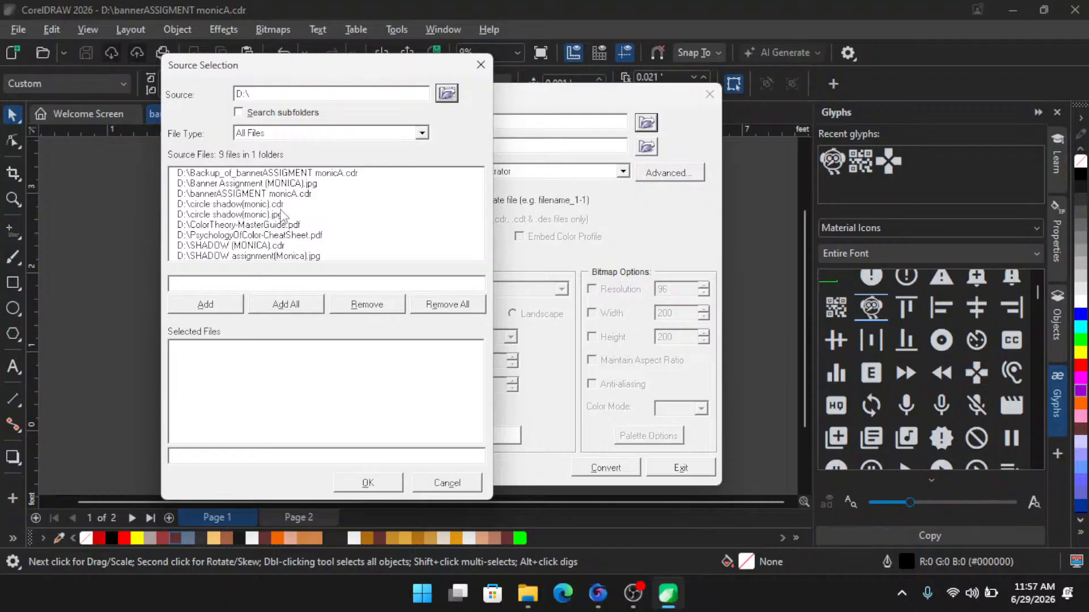
pyautogui.click(290, 173)
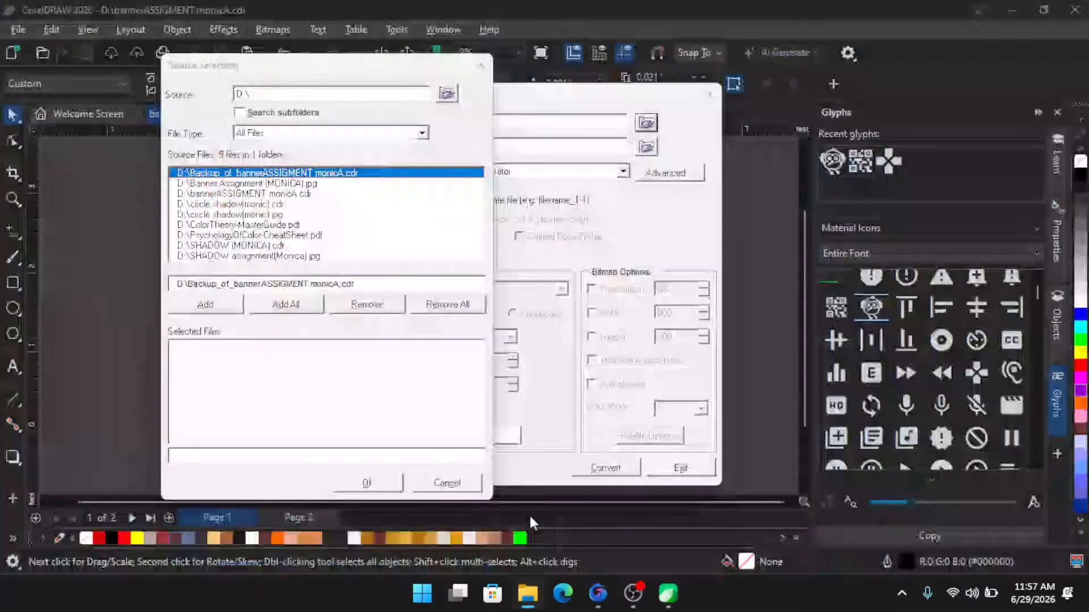
pyautogui.click(256, 256)
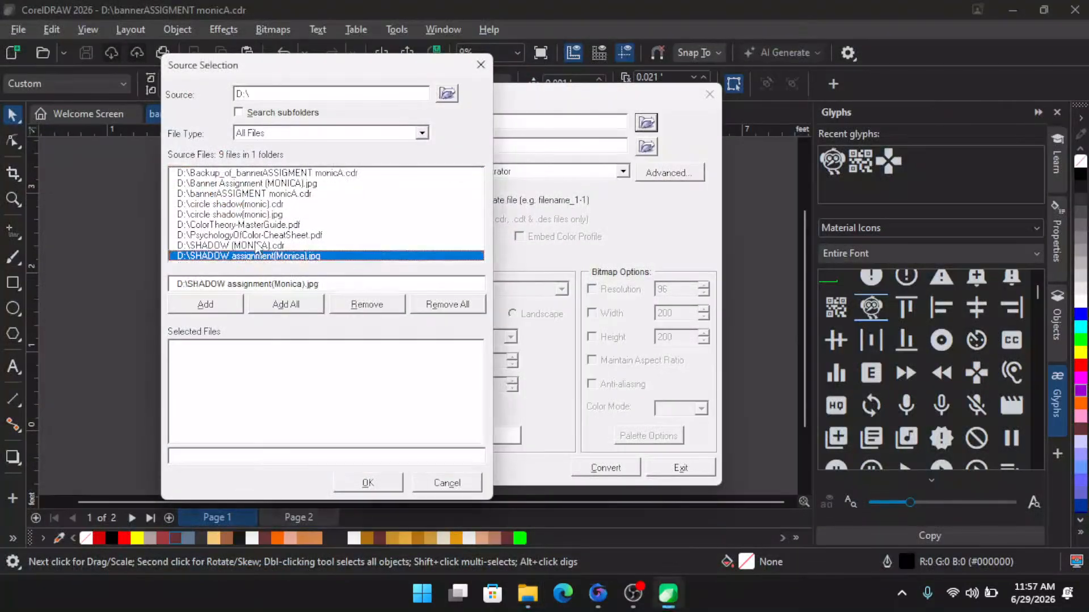
pyautogui.click(257, 246)
pyautogui.click(258, 235)
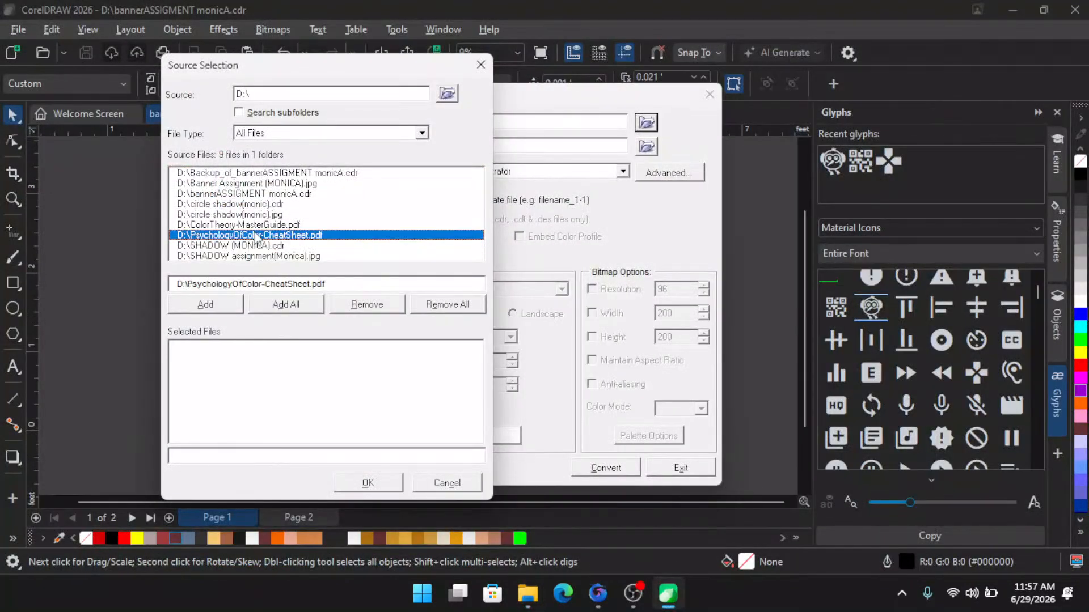
pyautogui.click(255, 194)
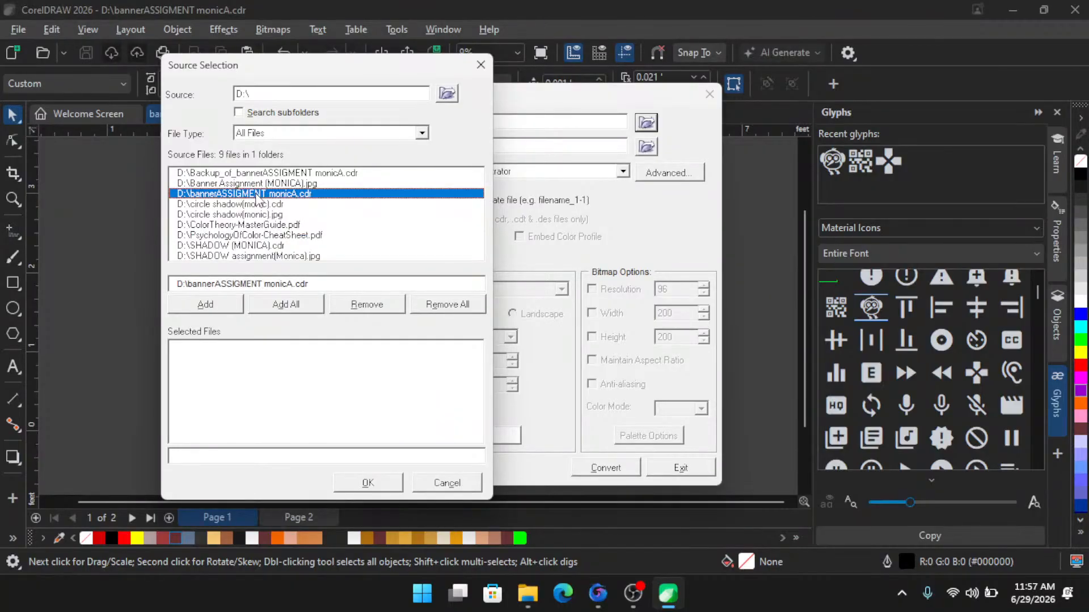
pyautogui.click(216, 308)
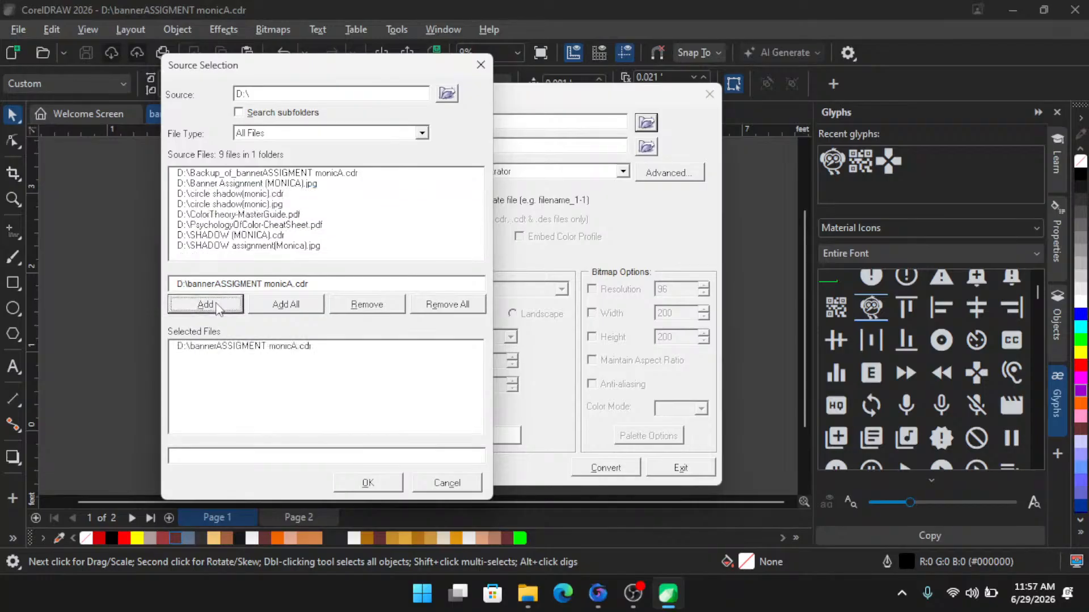
pyautogui.click(316, 457)
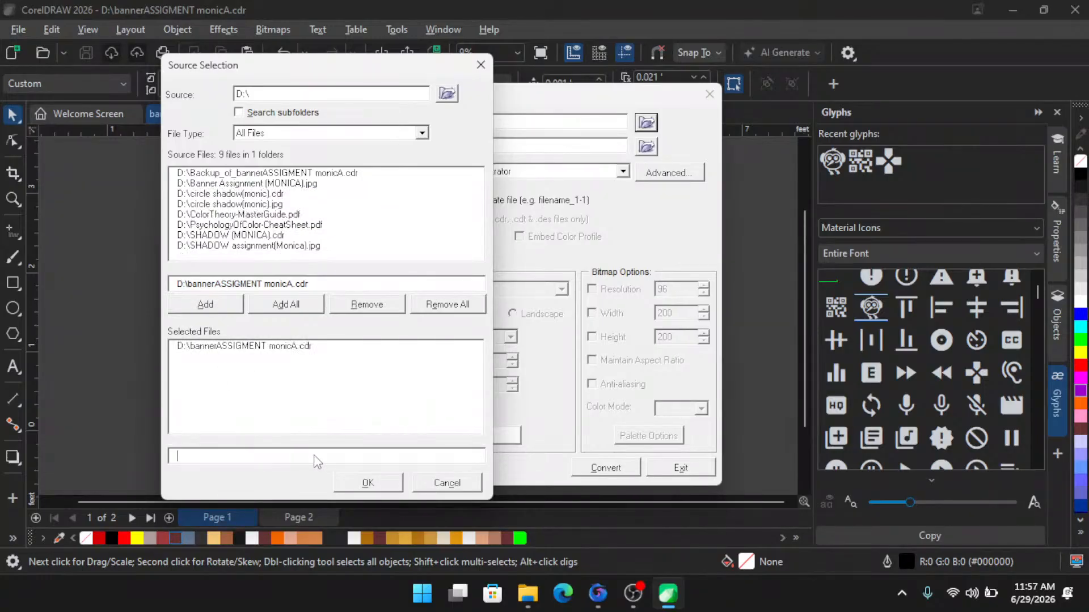
pyautogui.click(368, 484)
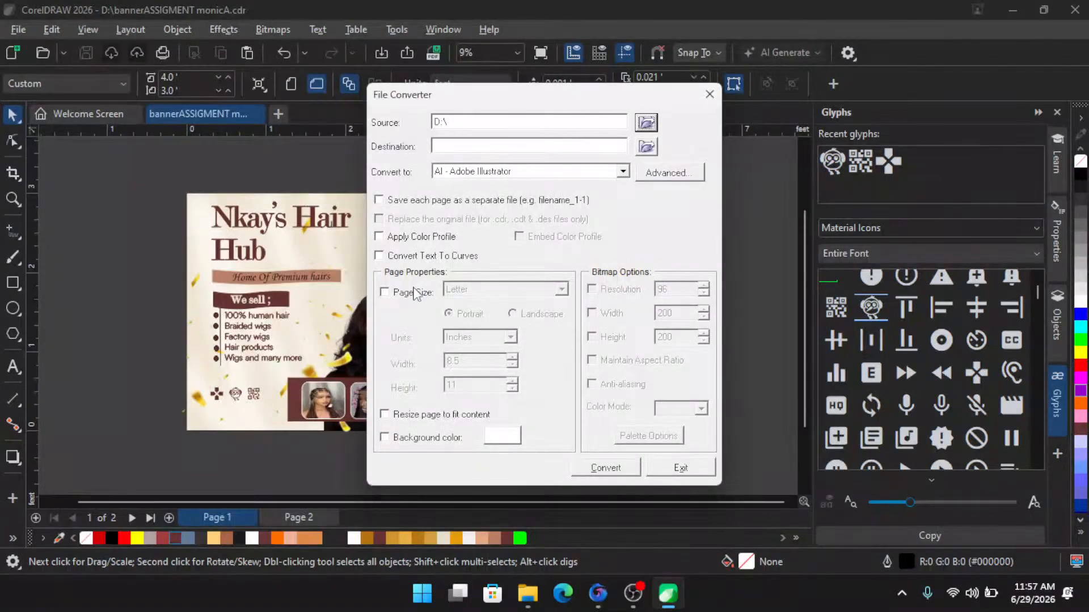
# - Set the destination folder to the Harmony & Assumpta (D:) drive
pyautogui.click(647, 150)
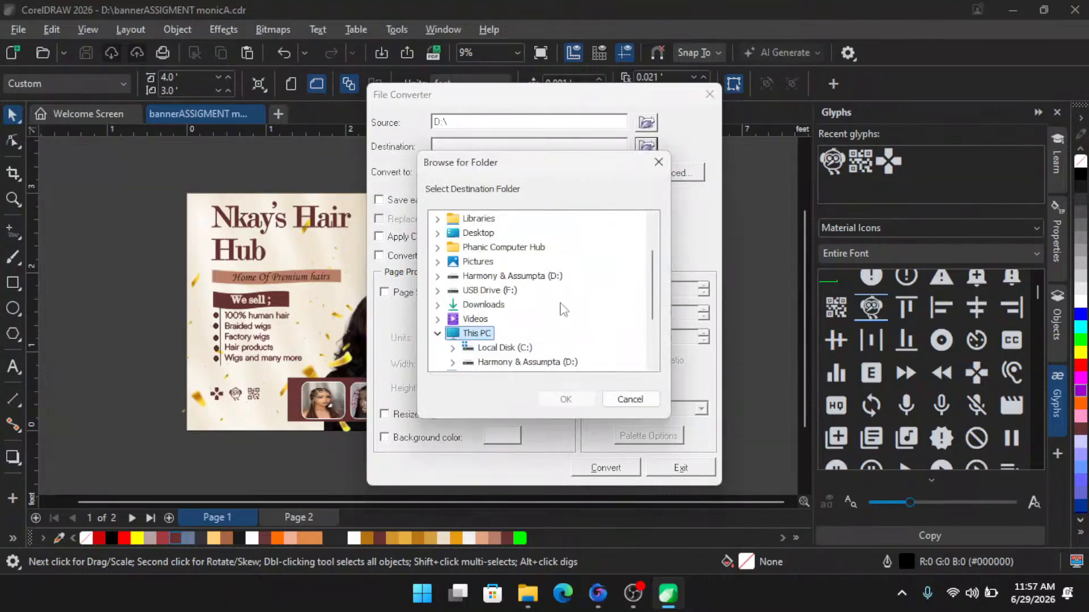
pyautogui.scroll(-2, 563, 309)
pyautogui.click(516, 321)
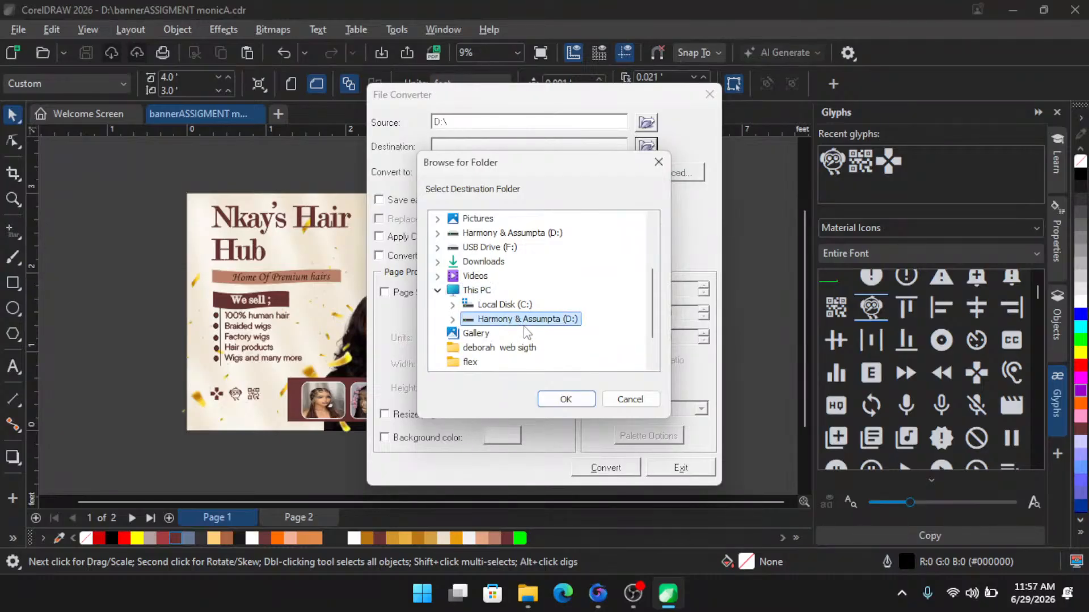
pyautogui.click(549, 398)
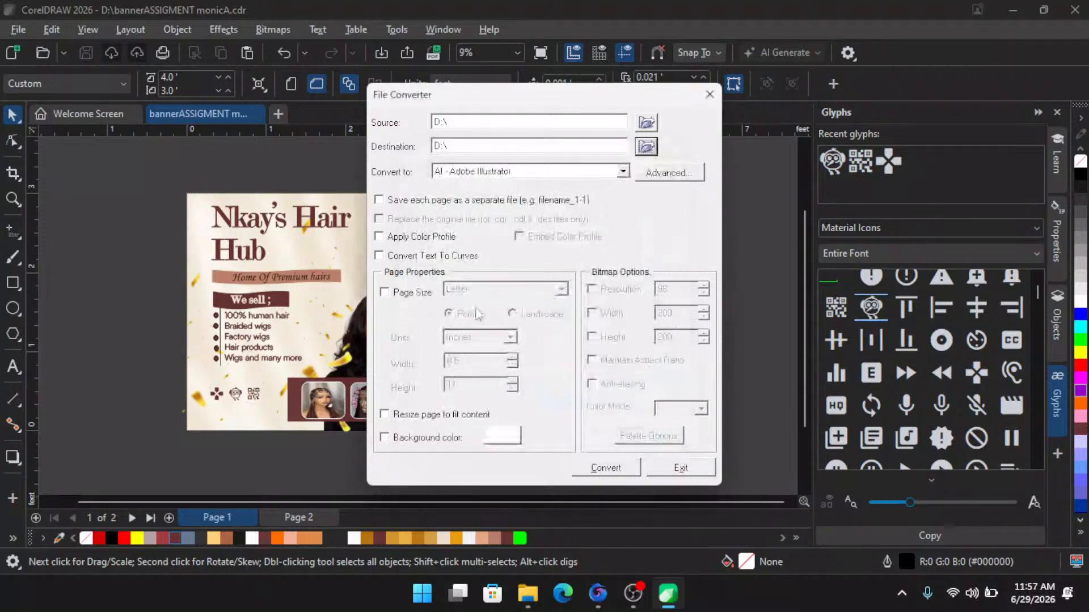
# - Choose JPG - JPEG Bitmaps as the conversion format
pyautogui.click(542, 173)
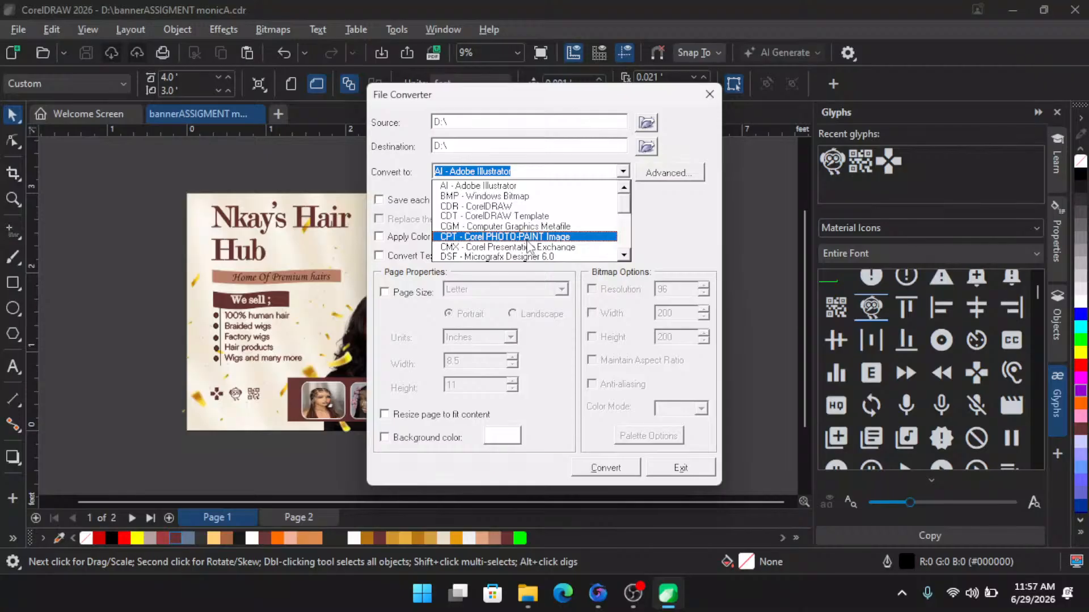
pyautogui.click(625, 256)
pyautogui.click(624, 256)
pyautogui.click(625, 256)
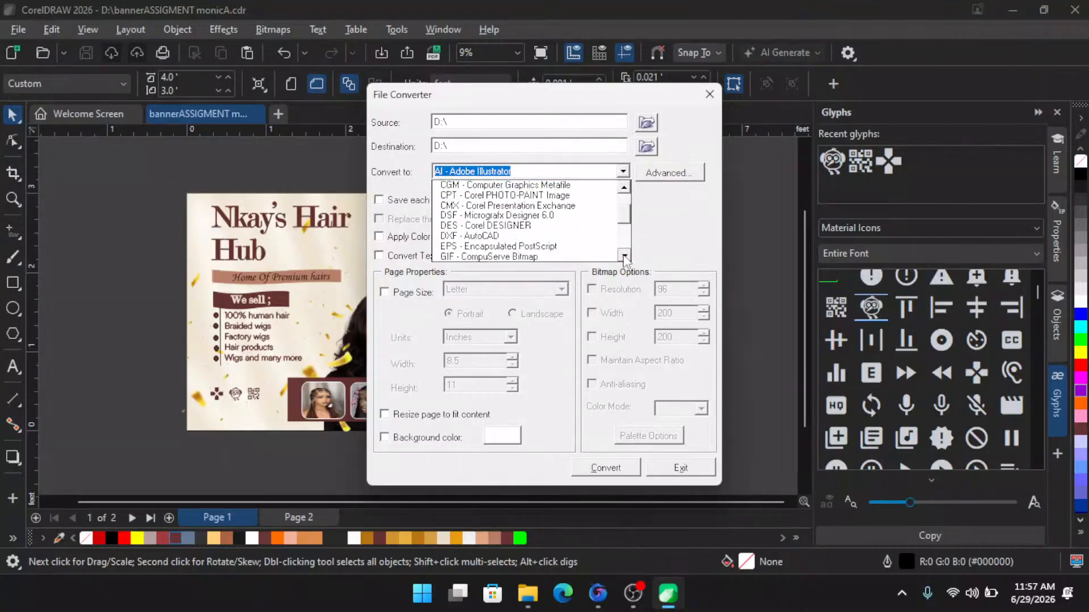
pyautogui.click(624, 256)
pyautogui.click(624, 256)
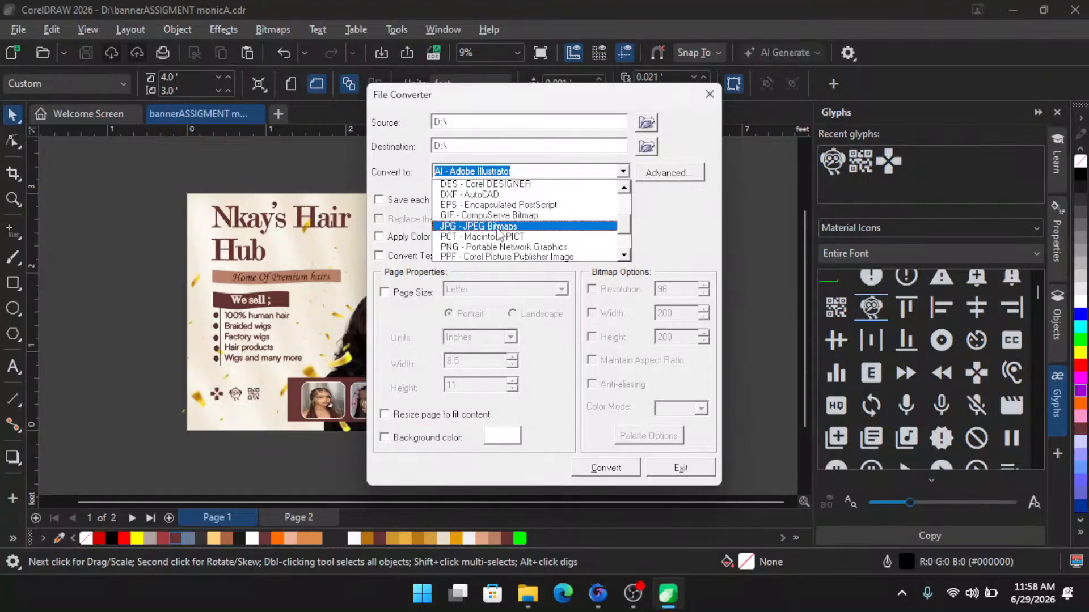
pyautogui.click(498, 227)
pyautogui.moveTo(517, 95); pyautogui.dragTo(450, 61)
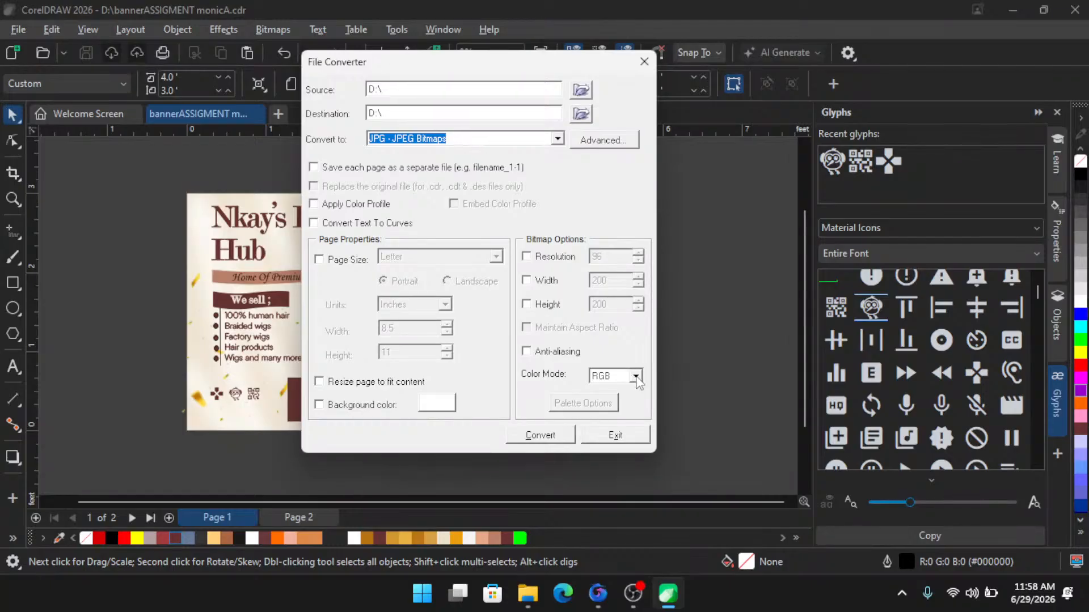
# - Enable the bitmap resolution option and set it to 300
pyautogui.click(533, 258)
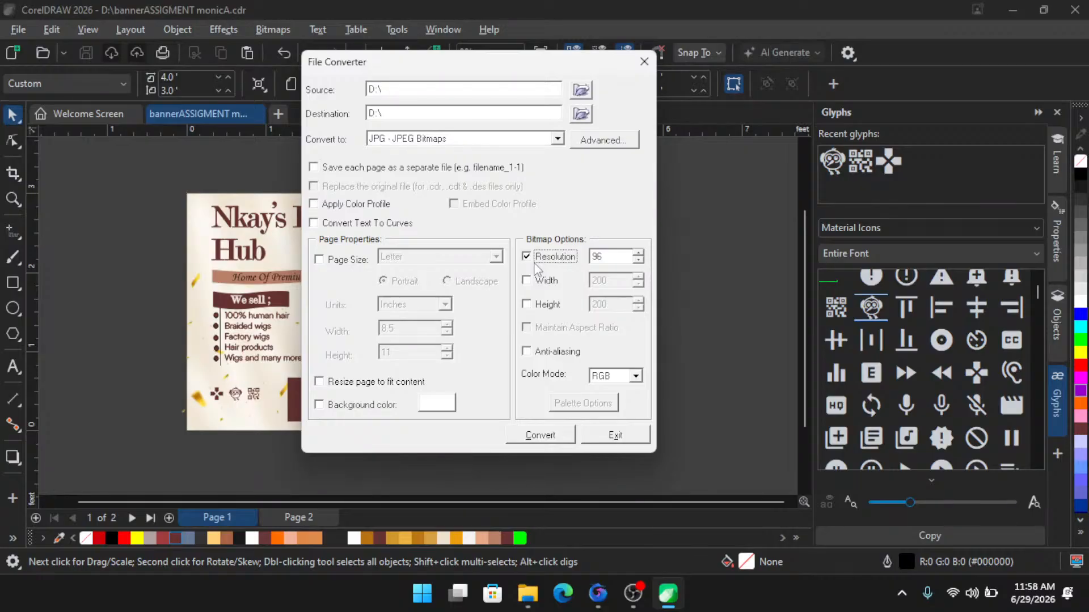
pyautogui.doubleClick(614, 256)
pyautogui.write('300')
# - Enable a custom page size with landscape orientation
pyautogui.click(322, 261)
pyautogui.click(495, 257)
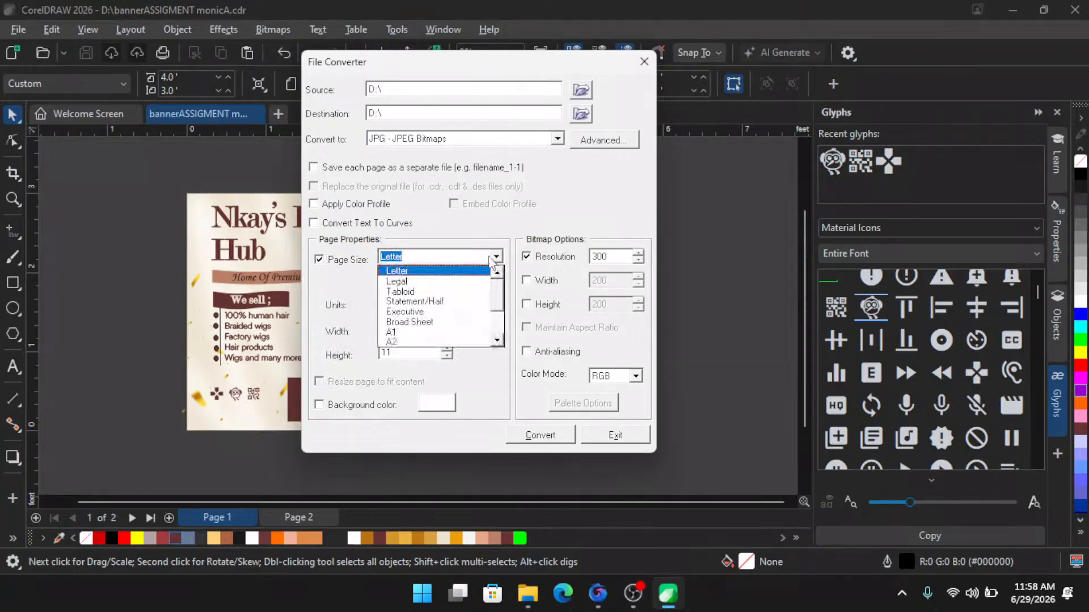
pyautogui.moveTo(497, 303); pyautogui.dragTo(496, 342)
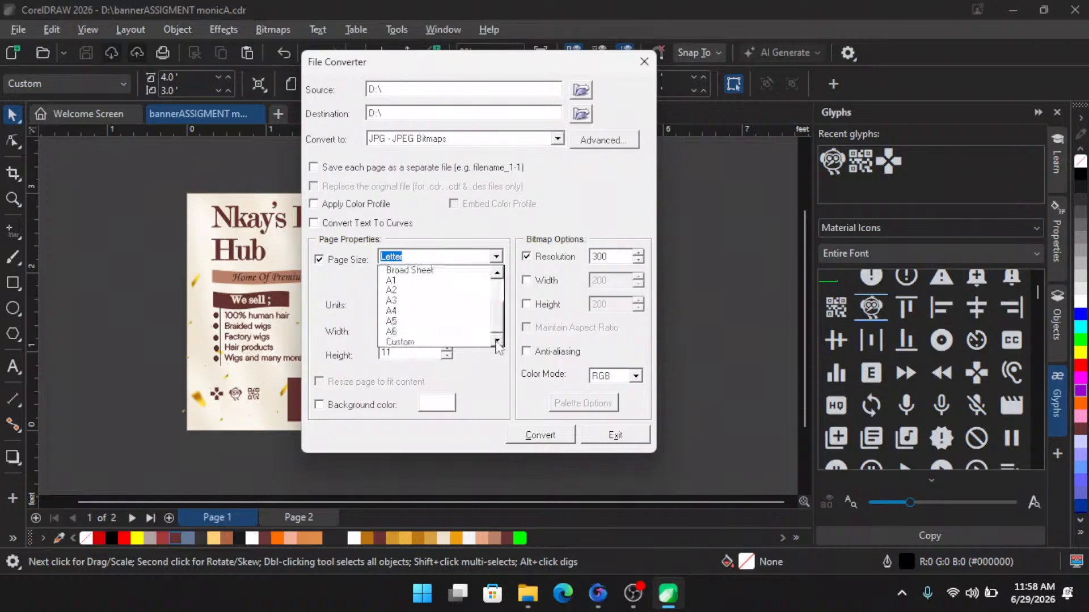
pyautogui.click(407, 343)
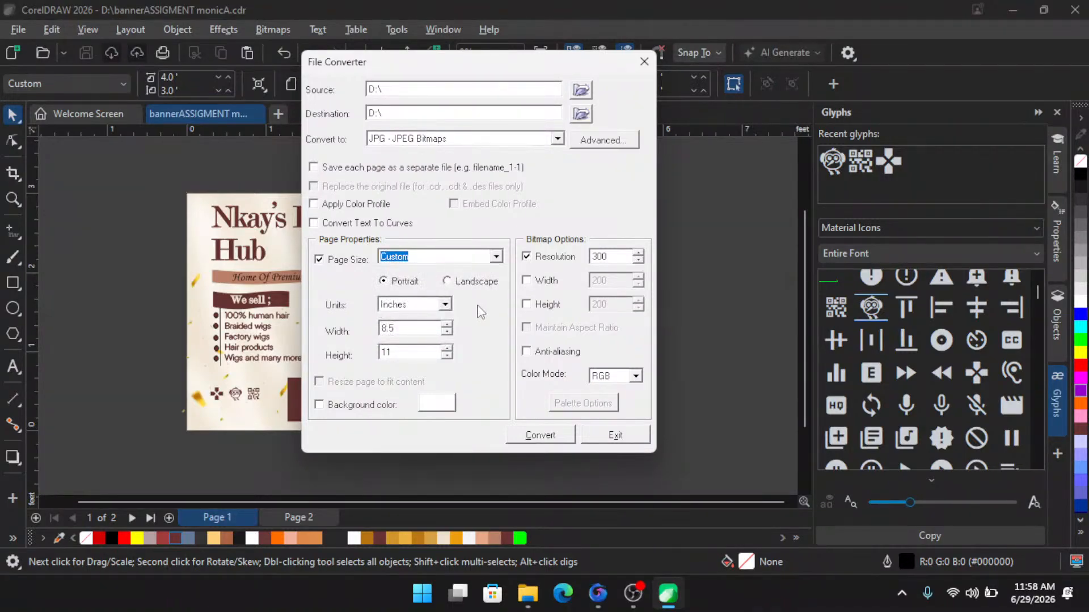
pyautogui.click(448, 282)
# - Turn on the background colour and saving each page as a separate file
pyautogui.click(348, 406)
pyautogui.click(353, 170)
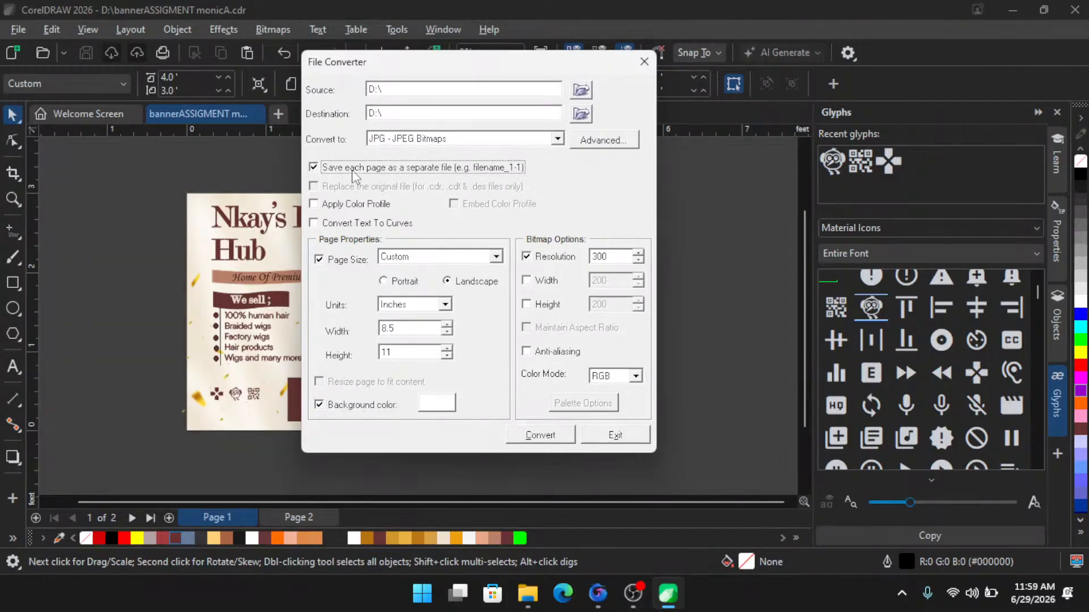
# - Run the conversion of the banner file to JPEG
pyautogui.click(549, 435)
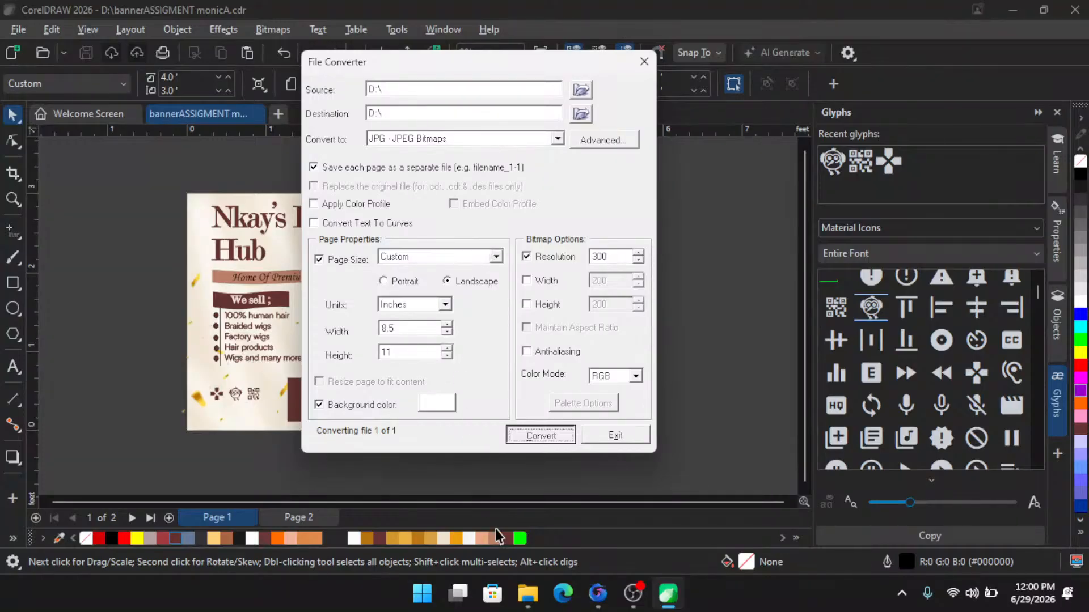
pyautogui.click(528, 596)
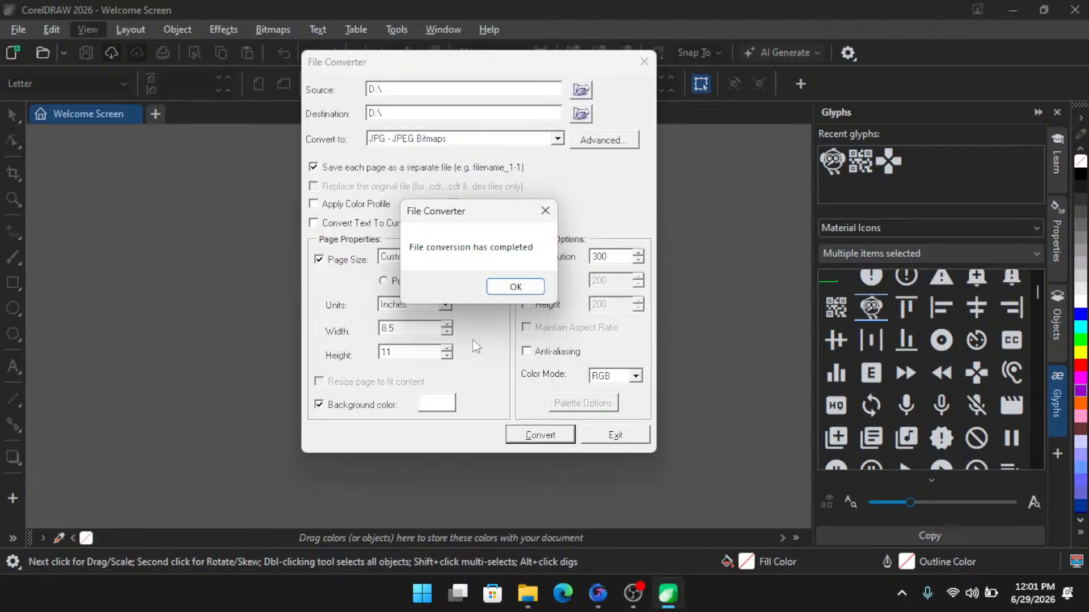
# - Dismiss the conversion-complete message and exit the File Converter
pyautogui.click(529, 602)
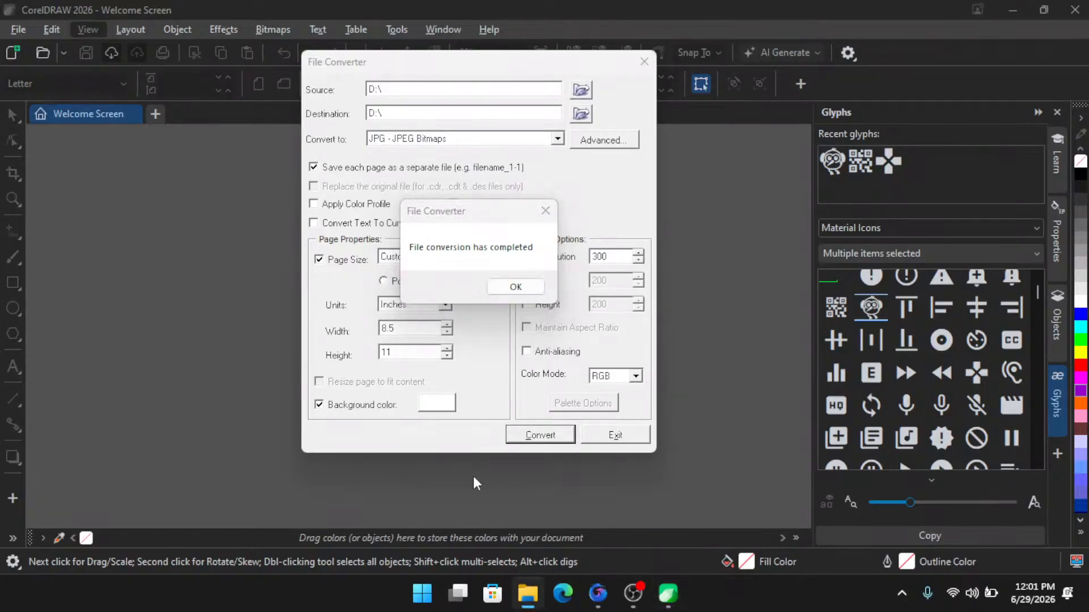
pyautogui.moveTo(527, 593)
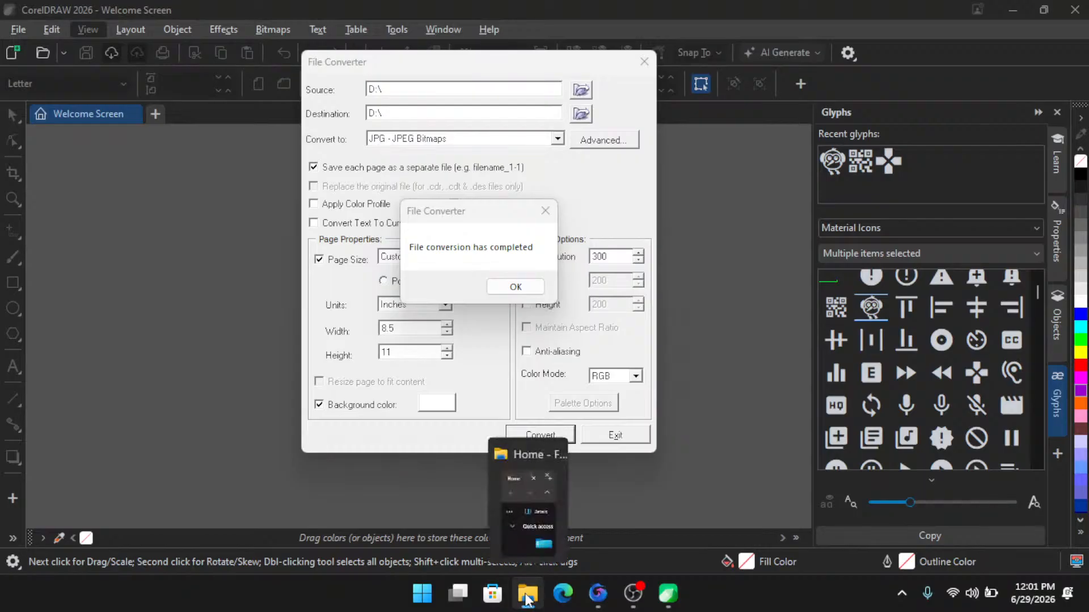
pyautogui.moveTo(530, 510)
pyautogui.click(519, 288)
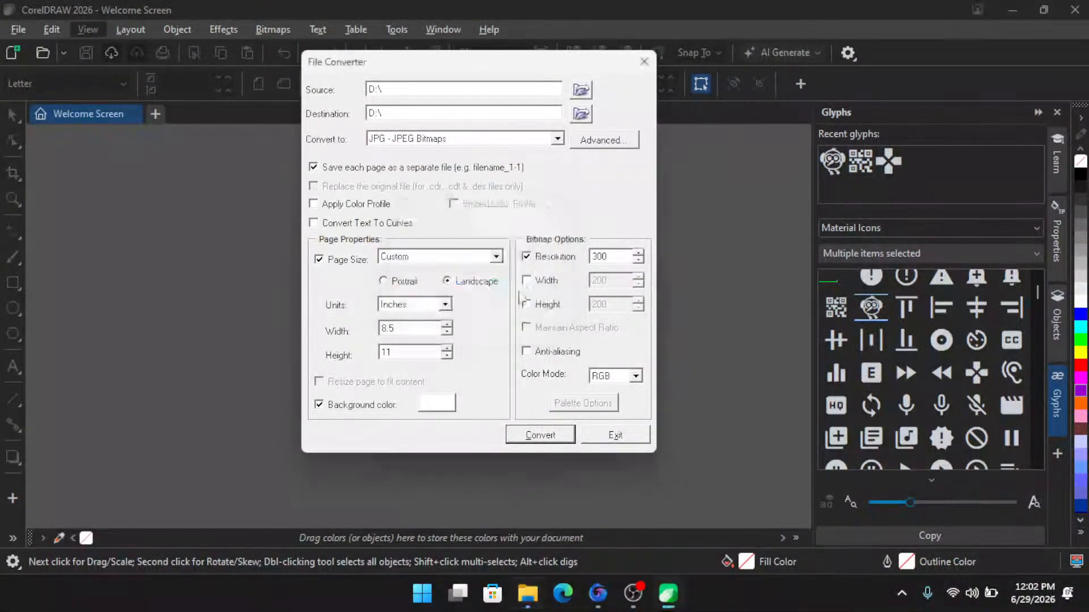
pyautogui.click(610, 437)
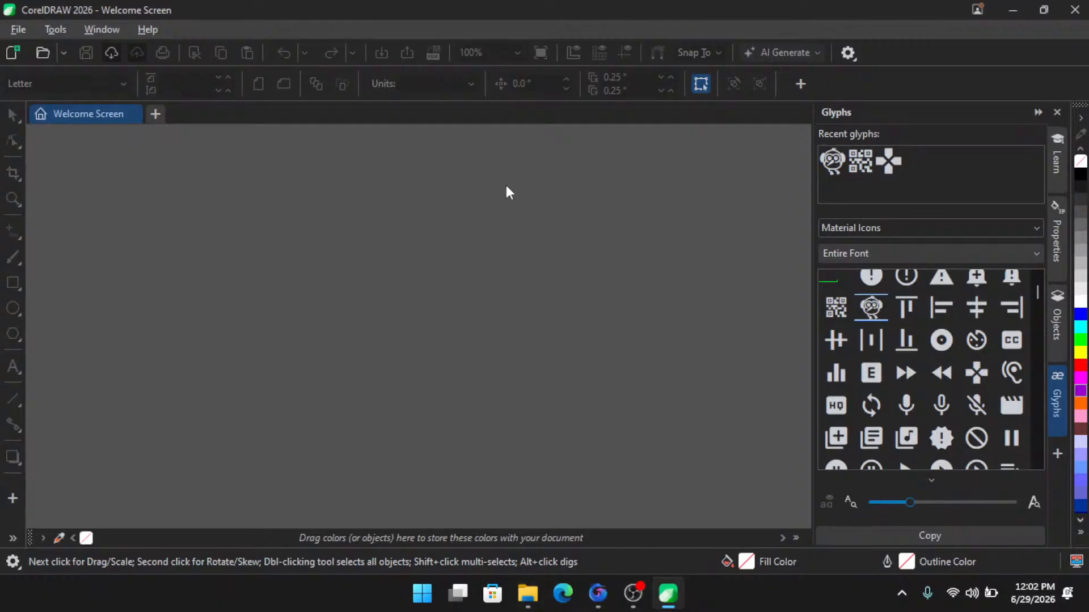
# - Open the D: drive in File Explorer and inspect the exported banner JPEG files
pyautogui.click(1008, 10)
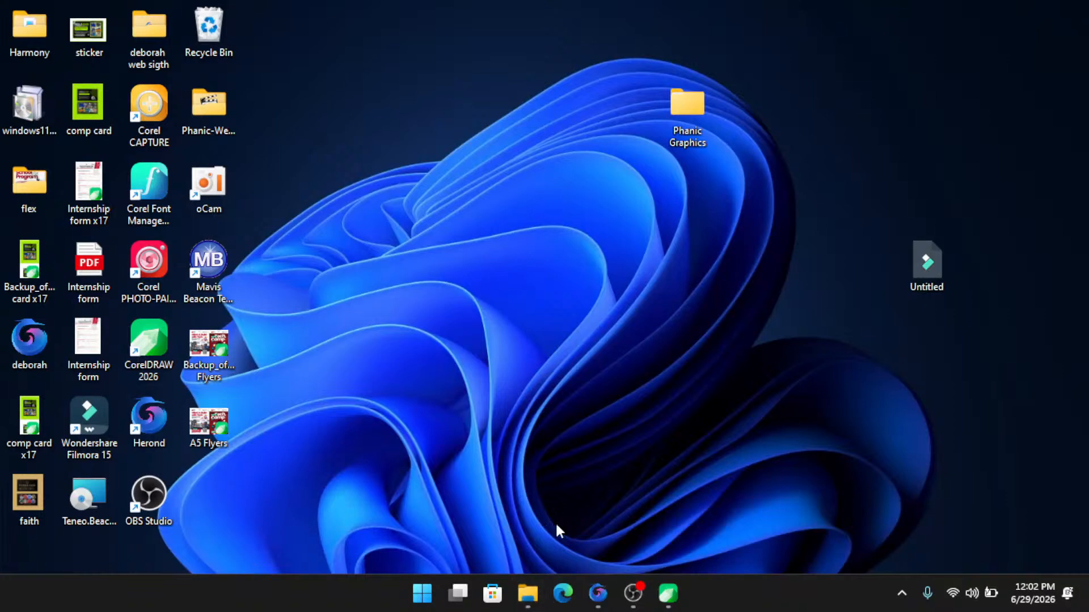
pyautogui.moveTo(528, 594)
pyautogui.click(536, 499)
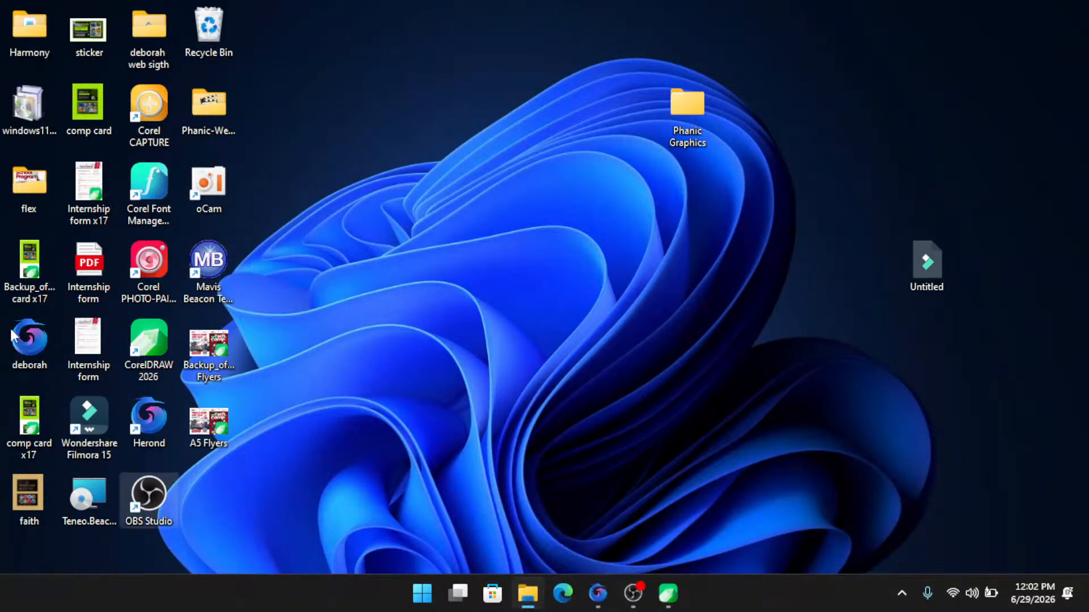
pyautogui.doubleClick(209, 104)
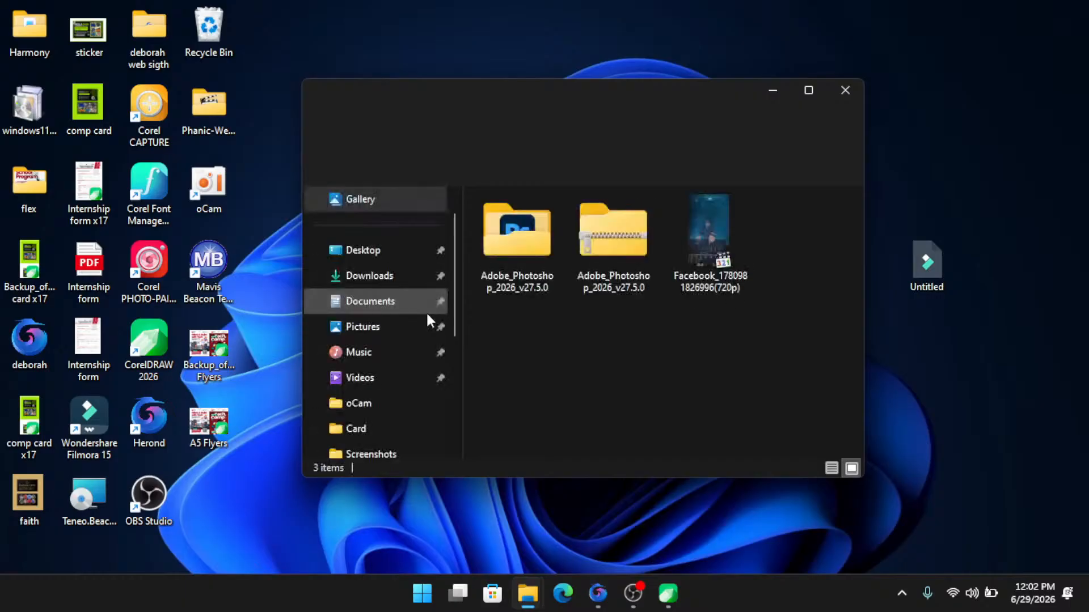
pyautogui.scroll(-5, 385, 368)
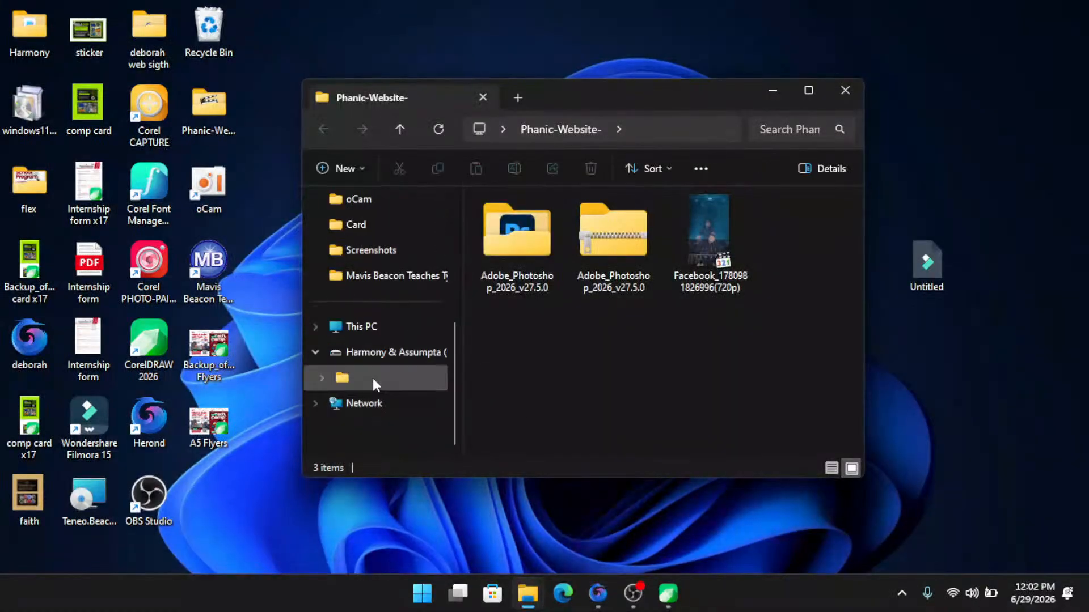
pyautogui.click(363, 353)
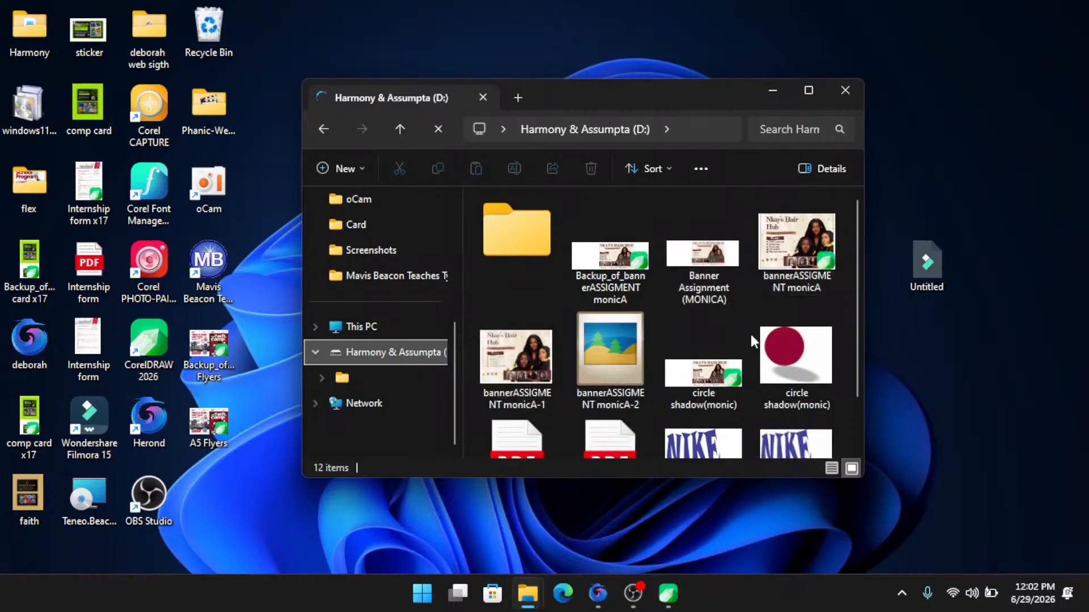
pyautogui.scroll(-2, 742, 363)
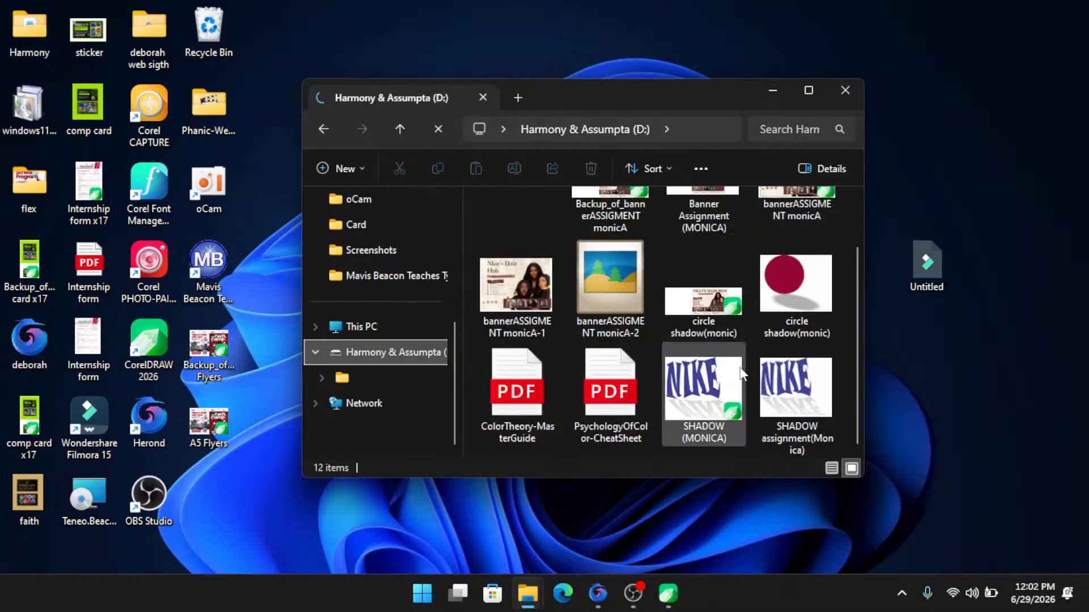
pyautogui.click(545, 309)
pyautogui.click(616, 300)
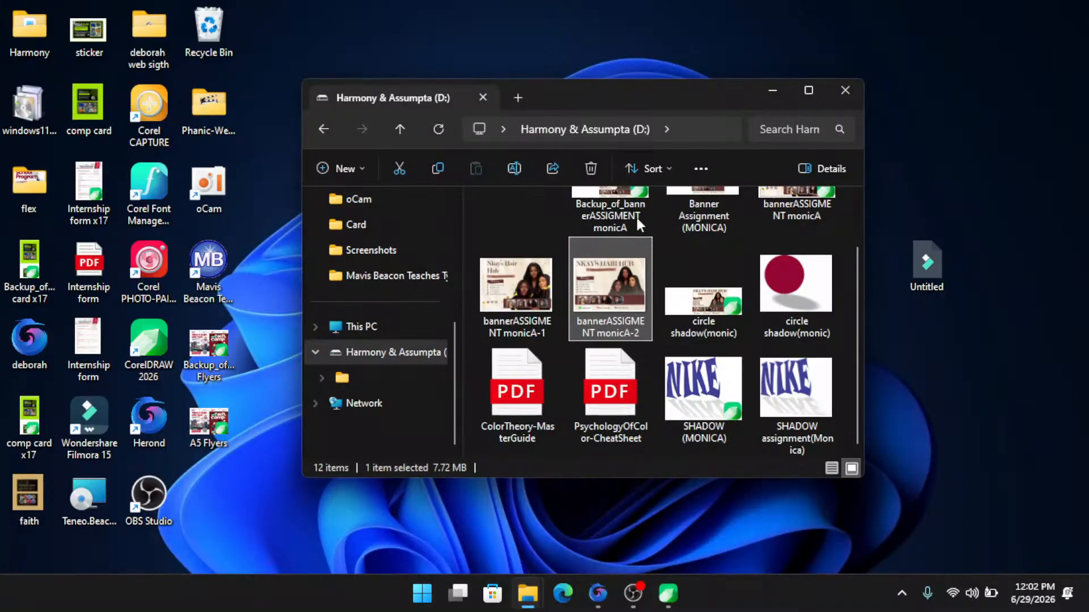
# - Create a new document with the default Letter-size settings
pyautogui.click(668, 593)
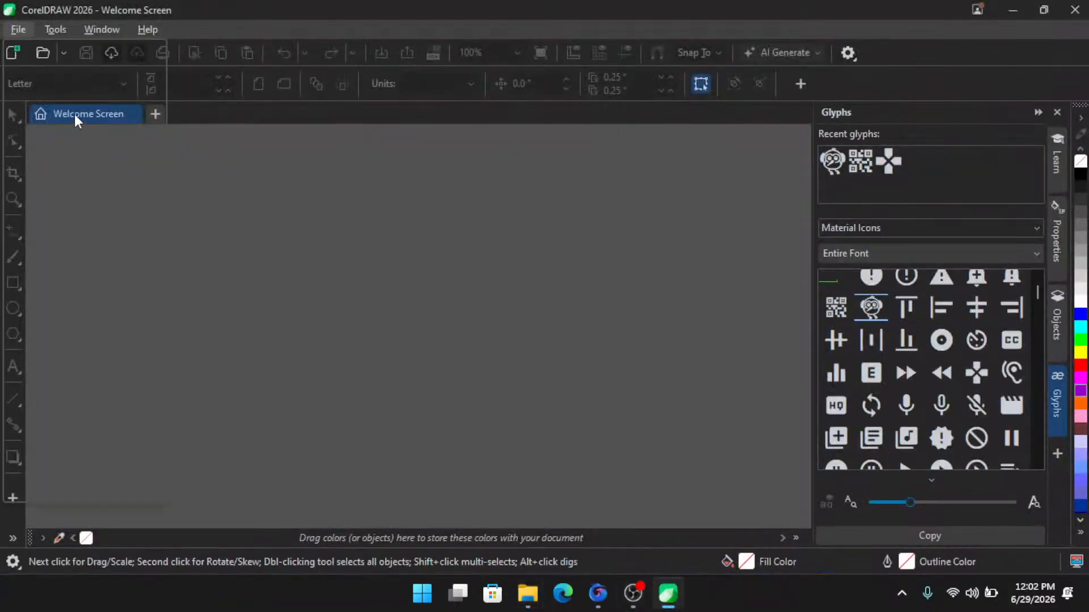
pyautogui.click(67, 49)
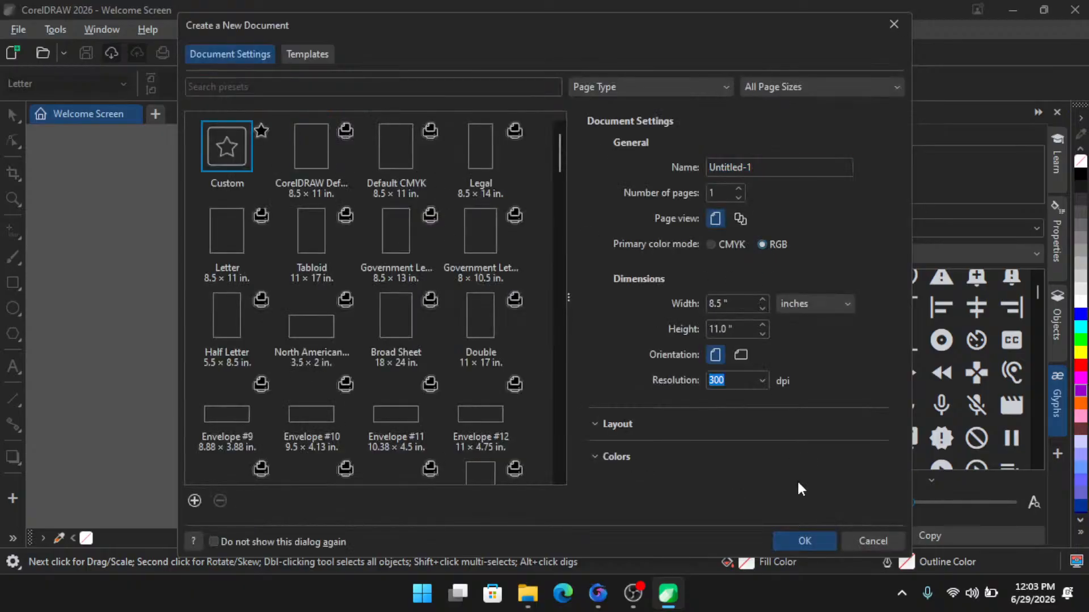
pyautogui.click(819, 540)
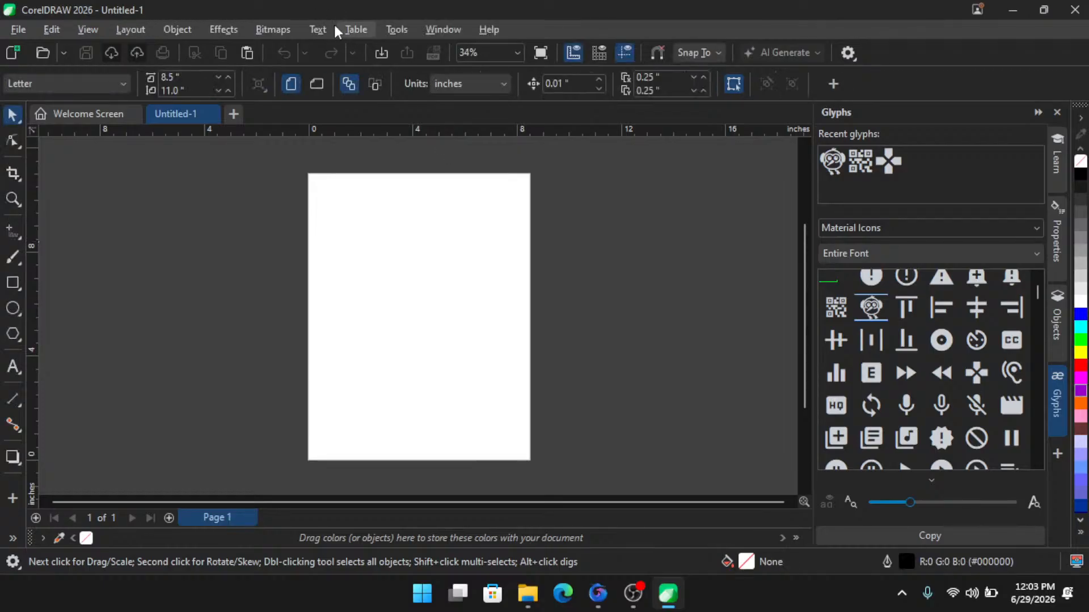
# - Run the Wizard.CreateCalendar macro from the CalendarWizard project
pyautogui.click(397, 27)
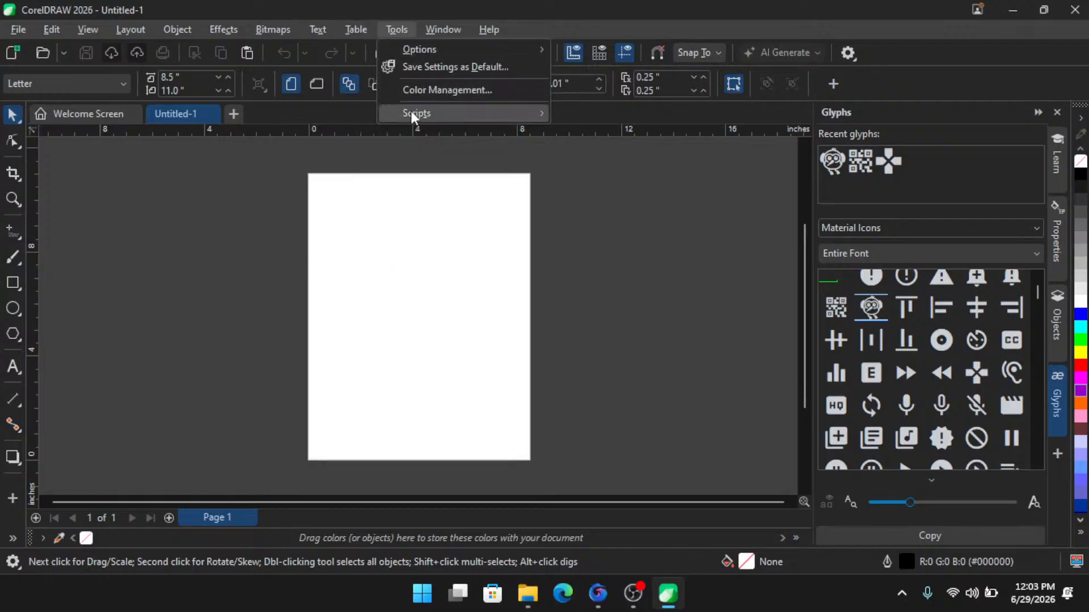
pyautogui.moveTo(411, 111)
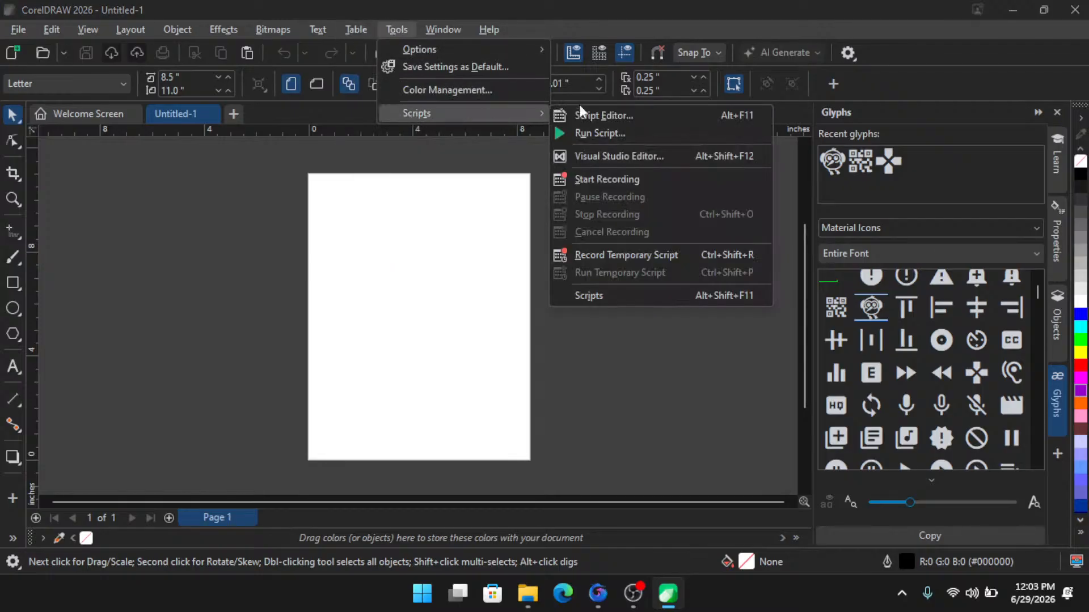
pyautogui.click(597, 134)
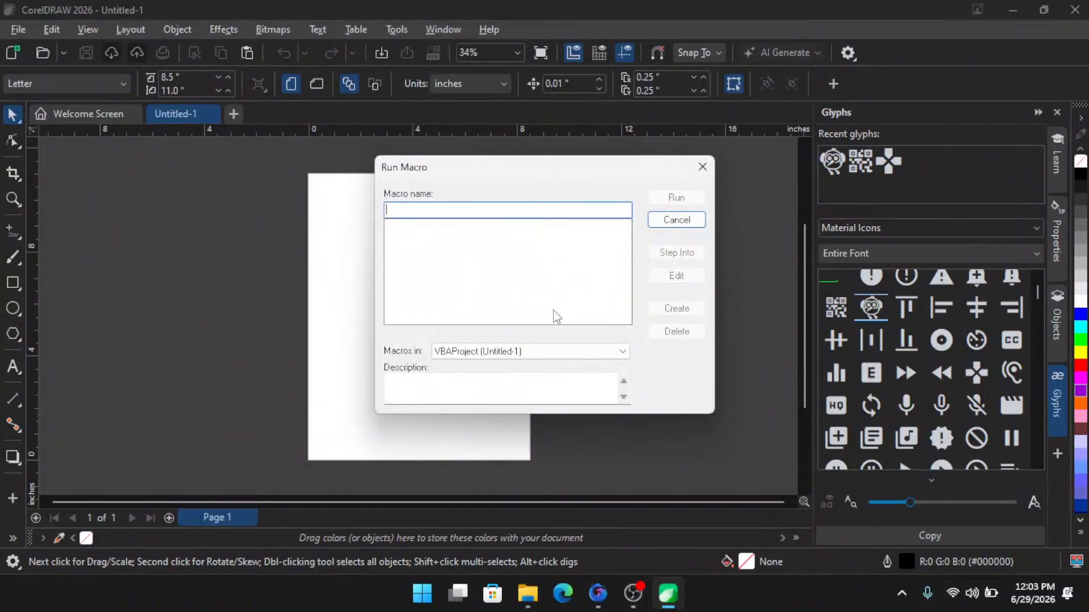
pyautogui.click(537, 356)
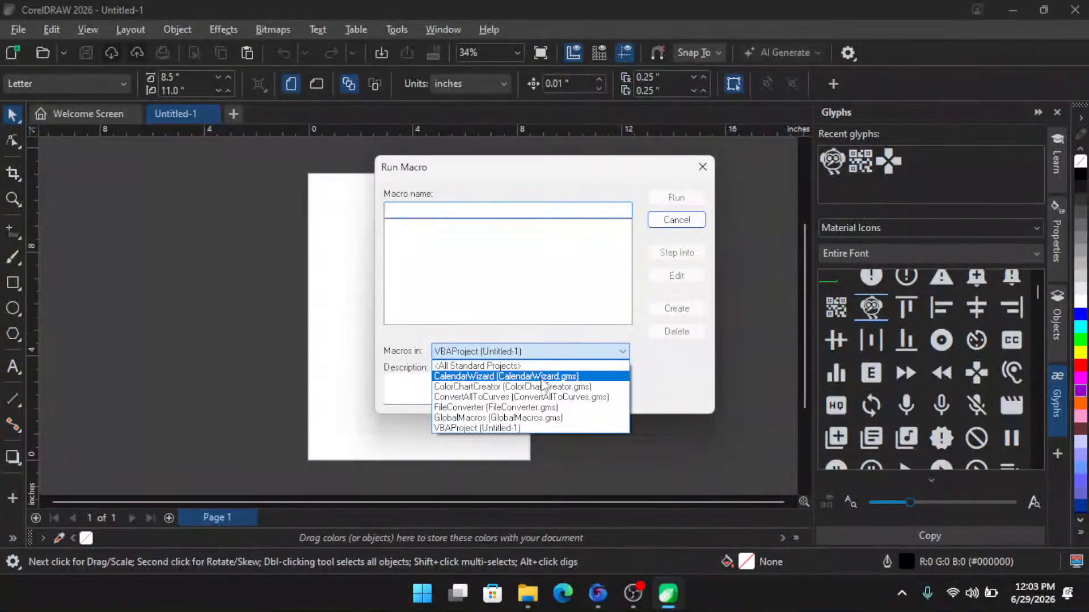
pyautogui.click(545, 378)
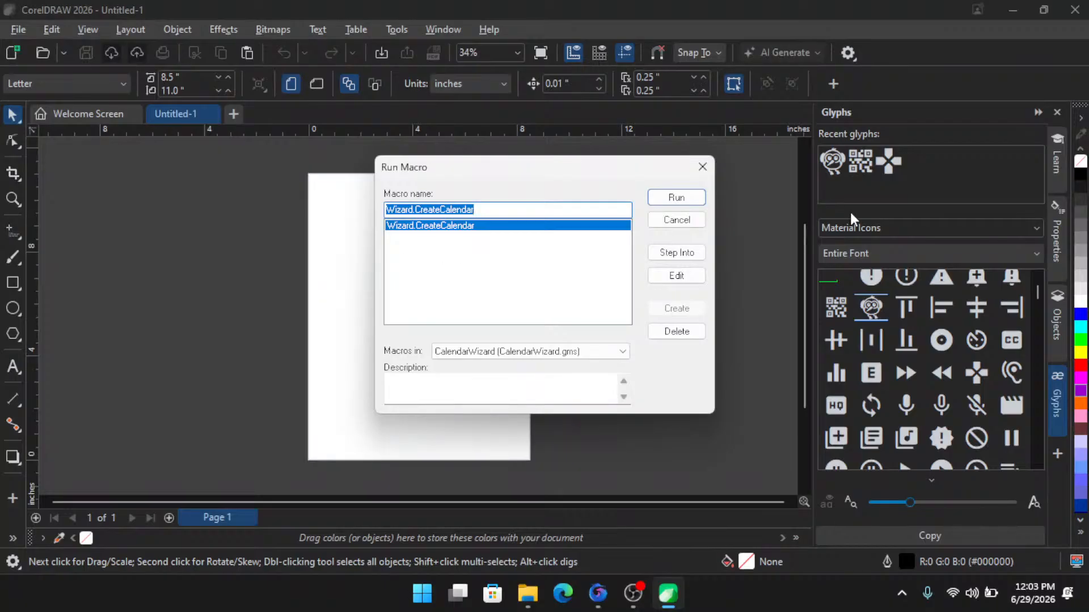
pyautogui.click(673, 198)
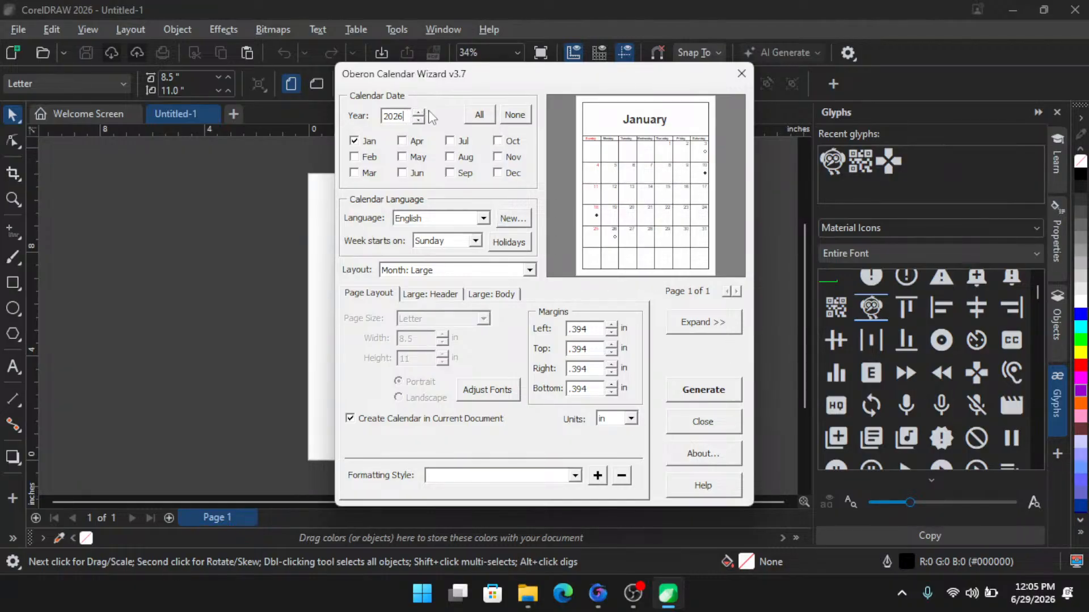
# - Set the calendar year to 2026 and select all twelve months
pyautogui.moveTo(406, 116); pyautogui.dragTo(344, 118)
pyautogui.write('5078')
pyautogui.moveTo(404, 117); pyautogui.dragTo(372, 119)
pyautogui.write('2926')
pyautogui.press('BackSpace')
pyautogui.press('BackSpace')
pyautogui.press('BackSpace')
pyautogui.press('BackSpace')
pyautogui.write('2026')
pyautogui.click(454, 142)
pyautogui.click(500, 141)
pyautogui.click(481, 121)
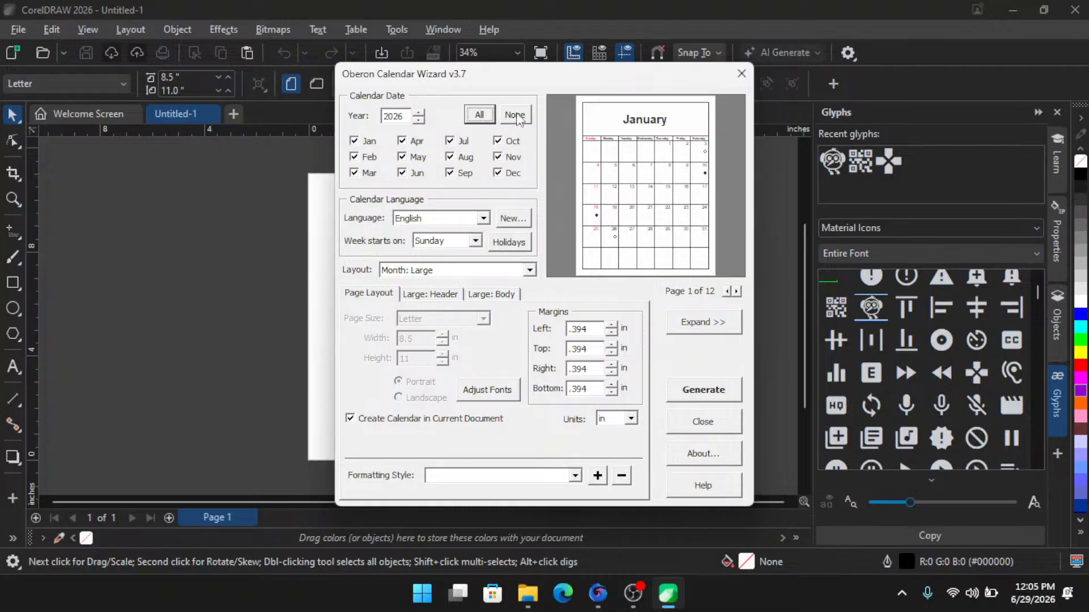
pyautogui.click(518, 120)
pyautogui.click(480, 116)
pyautogui.click(482, 220)
pyautogui.moveTo(487, 265)
pyautogui.mouseDown()
pyautogui.moveTo(484, 301)
pyautogui.moveTo(481, 254)
pyautogui.mouseUp()
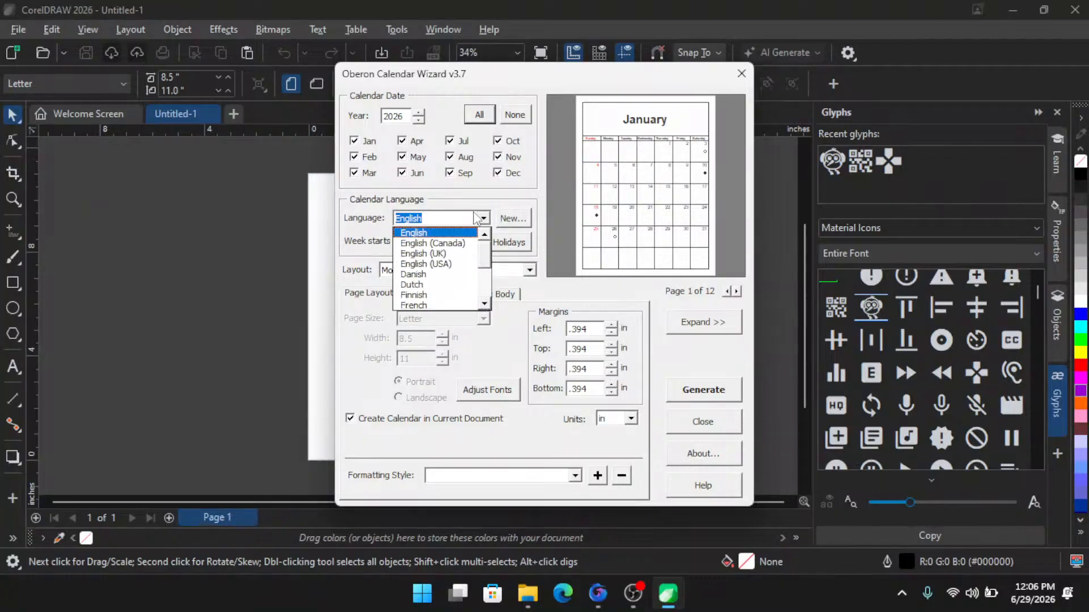
pyautogui.click(489, 198)
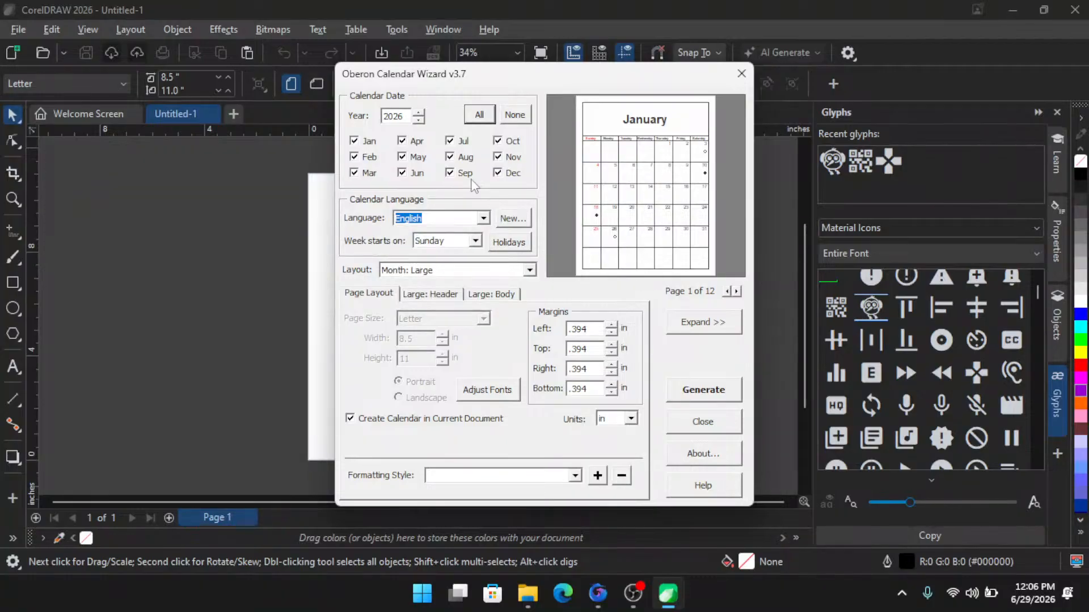
pyautogui.click(485, 220)
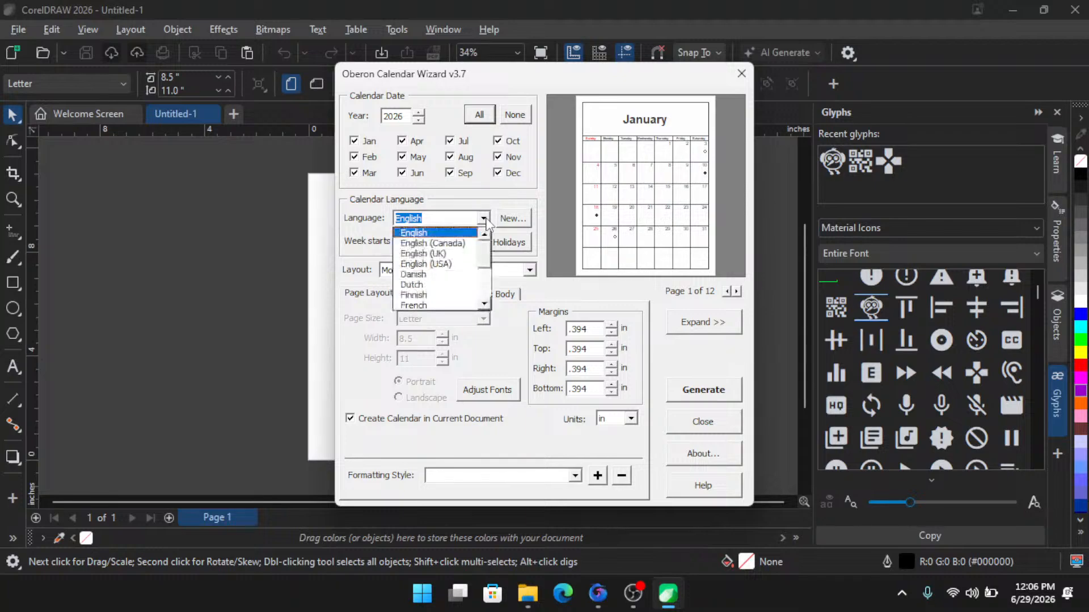
pyautogui.click(485, 220)
pyautogui.click(476, 242)
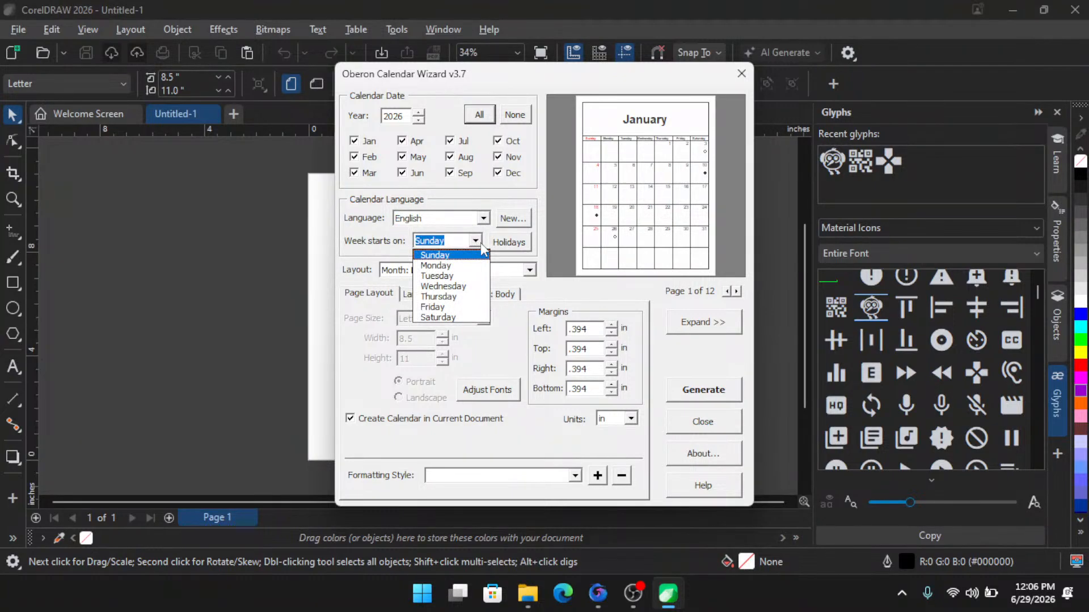
pyautogui.click(481, 243)
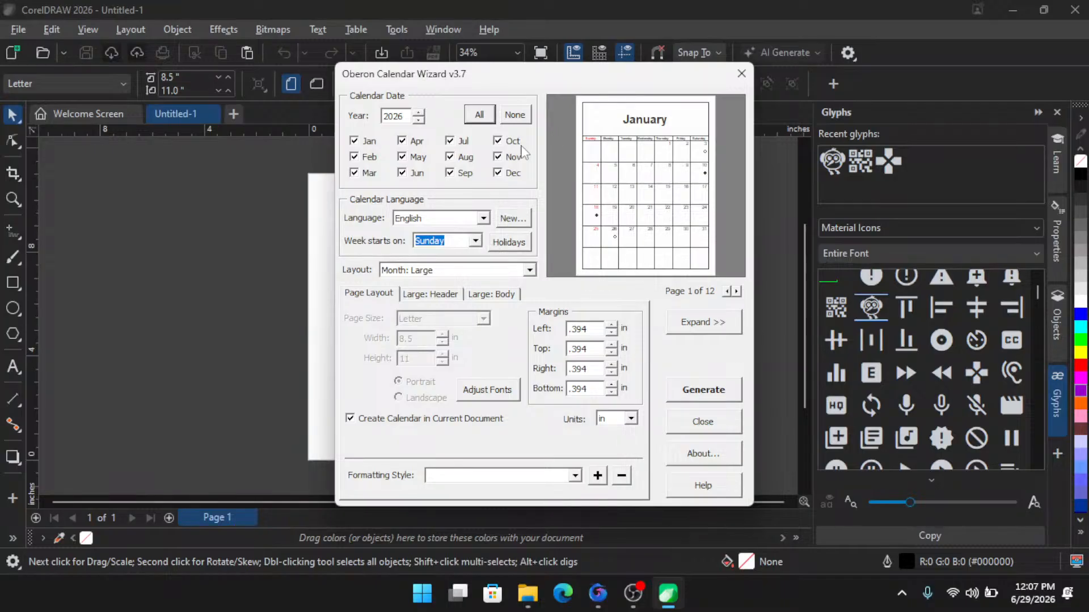
# - Set the calendar layout to Year: 12 Small [3x4]
pyautogui.moveTo(453, 77); pyautogui.dragTo(418, 73)
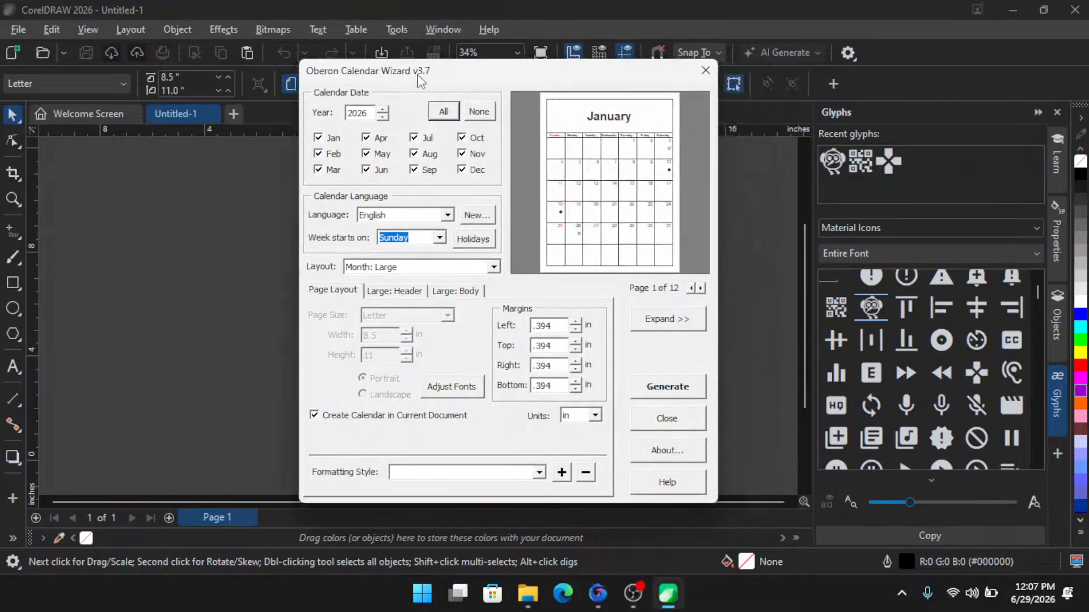
pyautogui.click(494, 267)
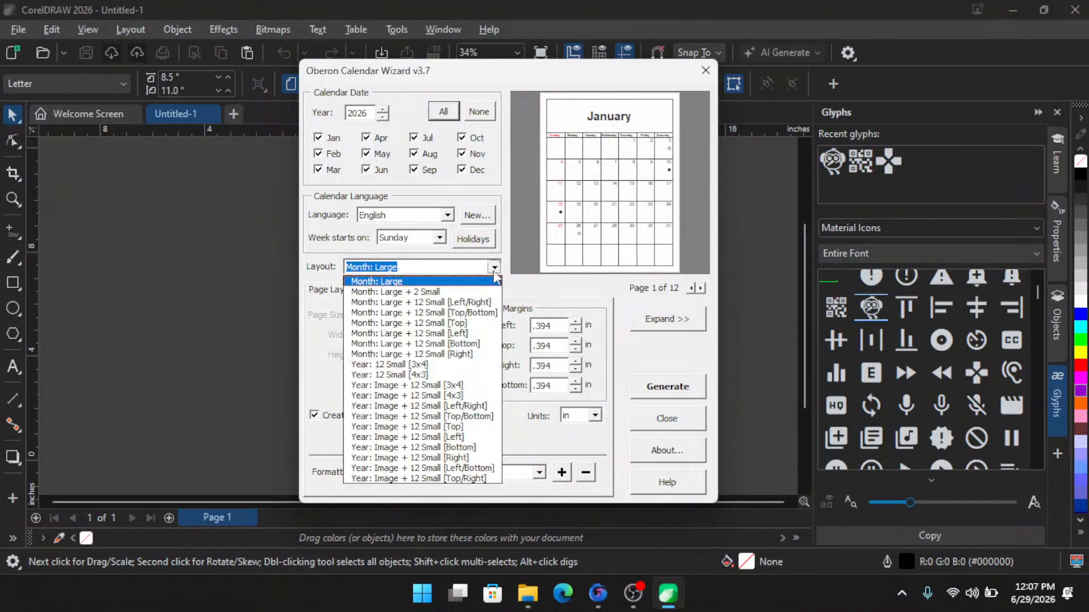
pyautogui.click(438, 293)
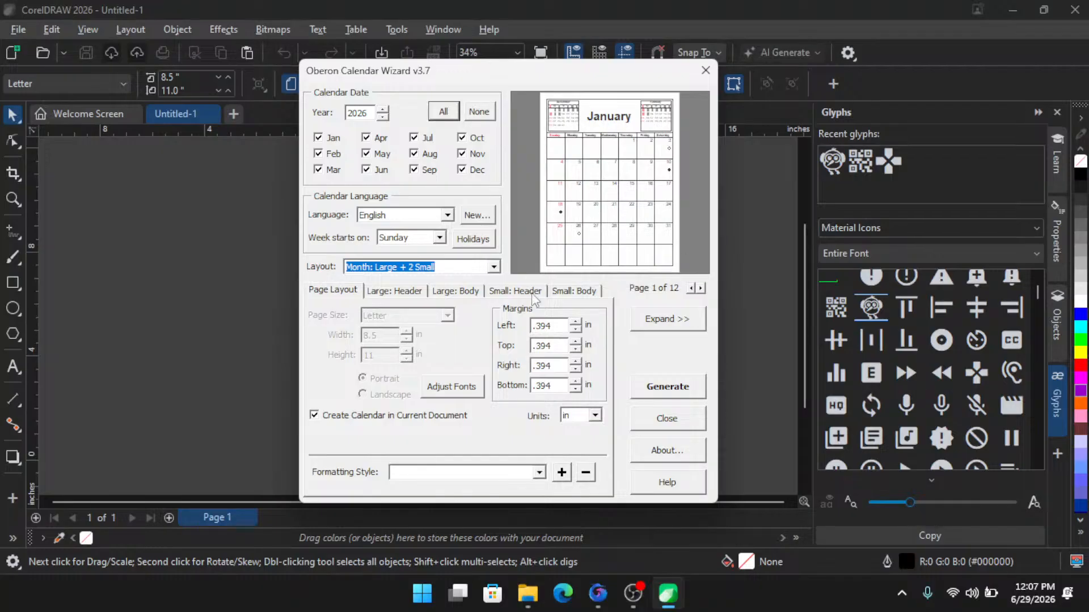
pyautogui.click(495, 268)
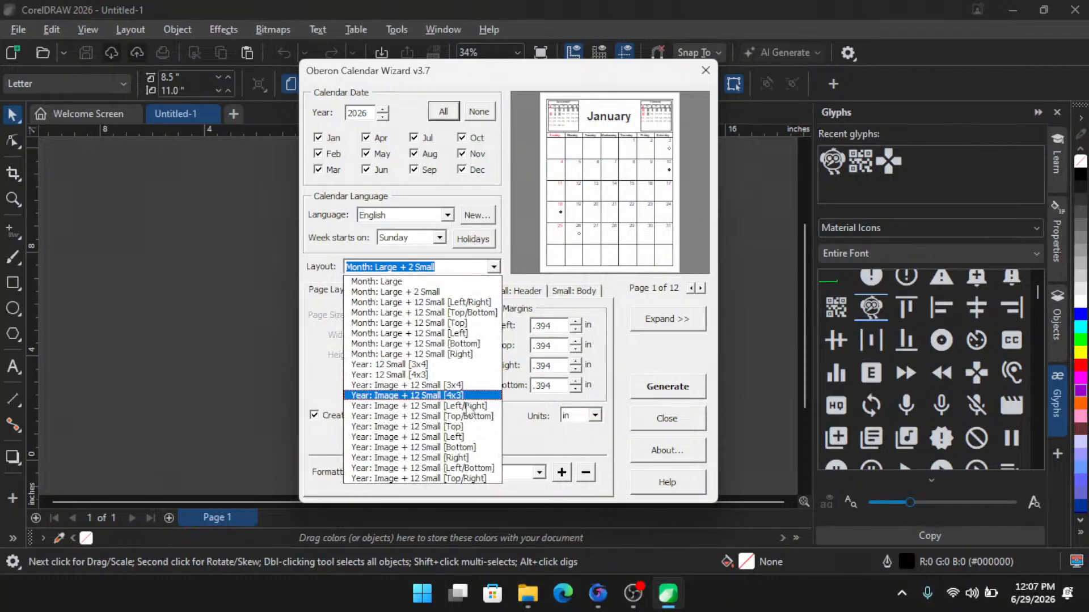
pyautogui.click(426, 365)
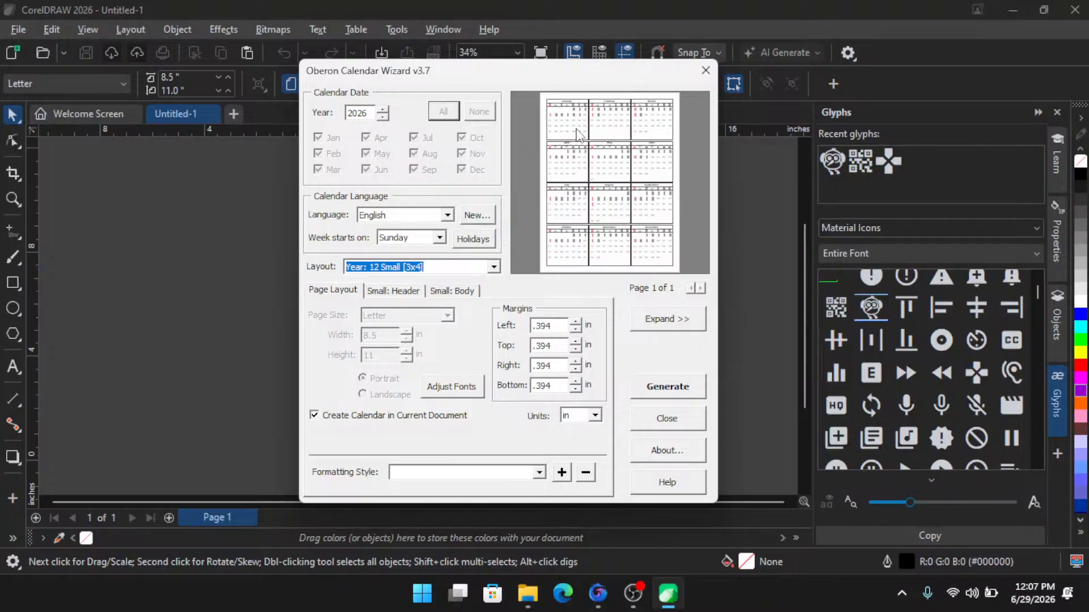
# - Browse the predefined language definitions and their month and weekday names
pyautogui.click(465, 318)
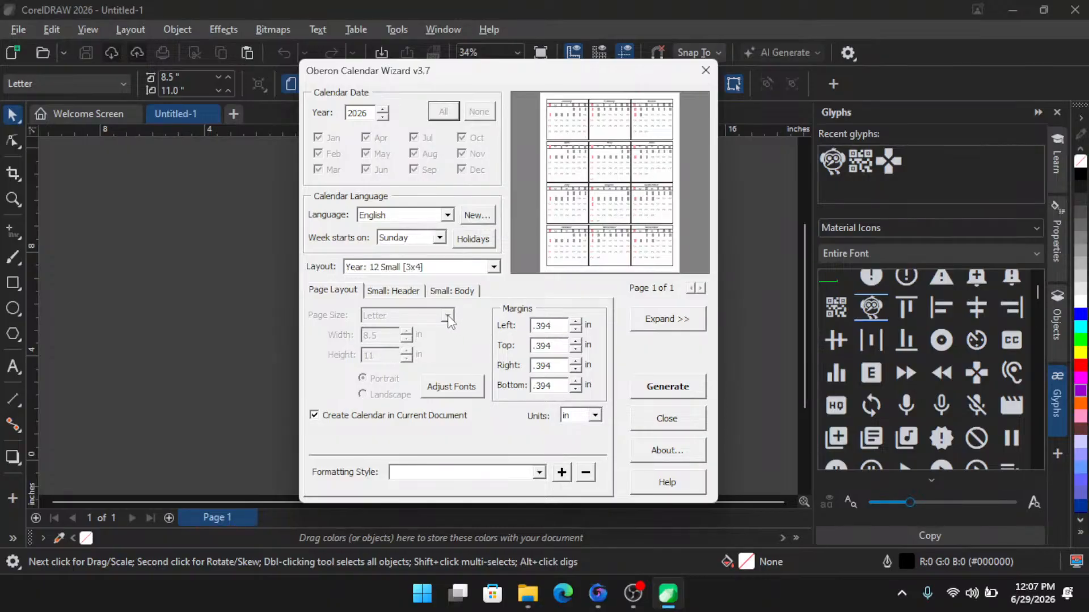
pyautogui.moveTo(444, 79); pyautogui.dragTo(414, 67)
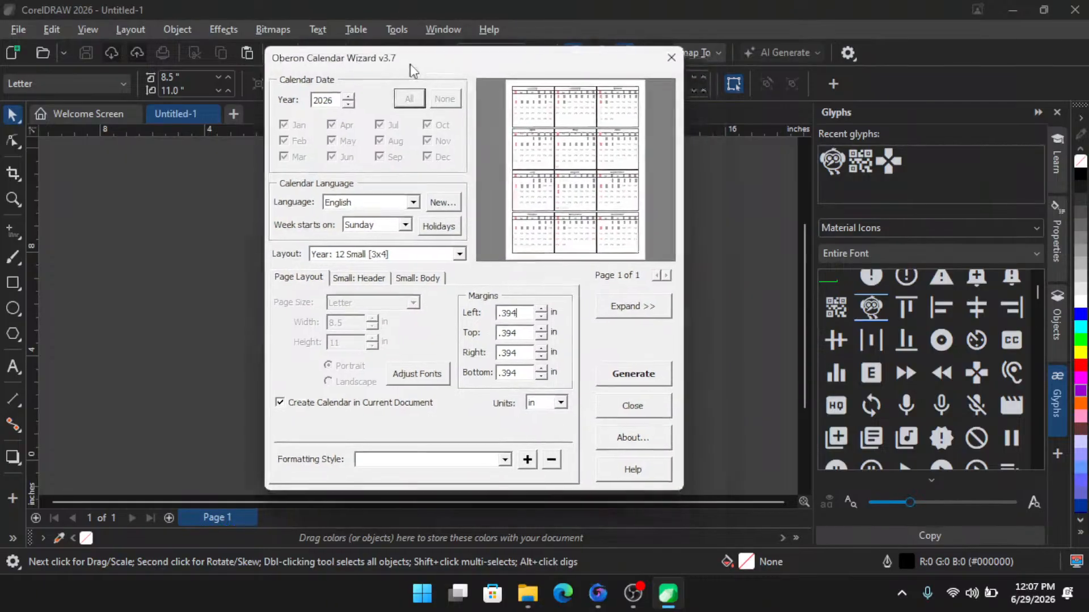
pyautogui.click(449, 205)
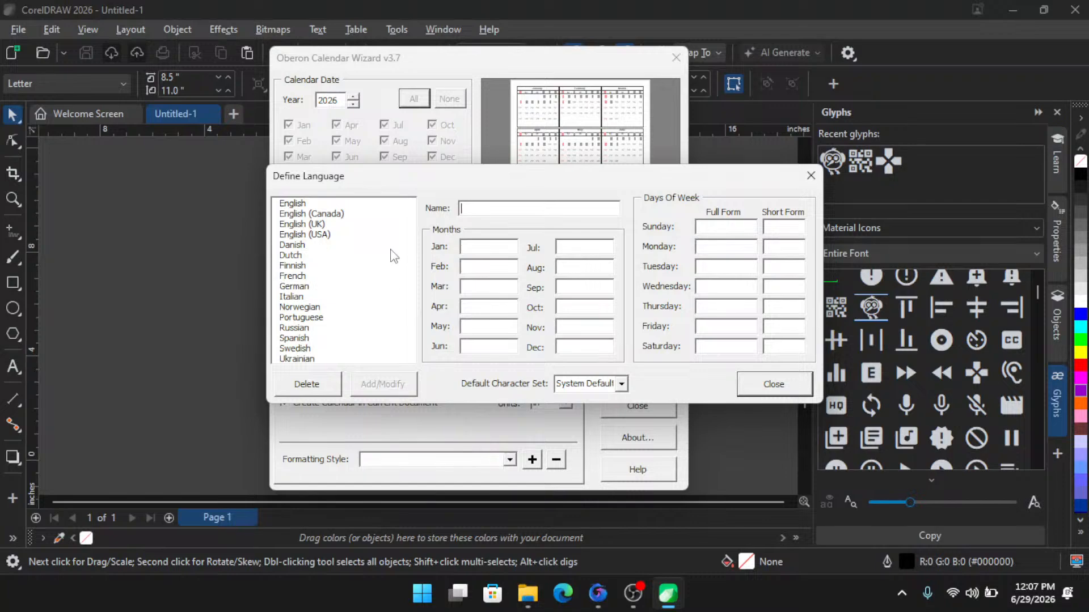
pyautogui.click(316, 307)
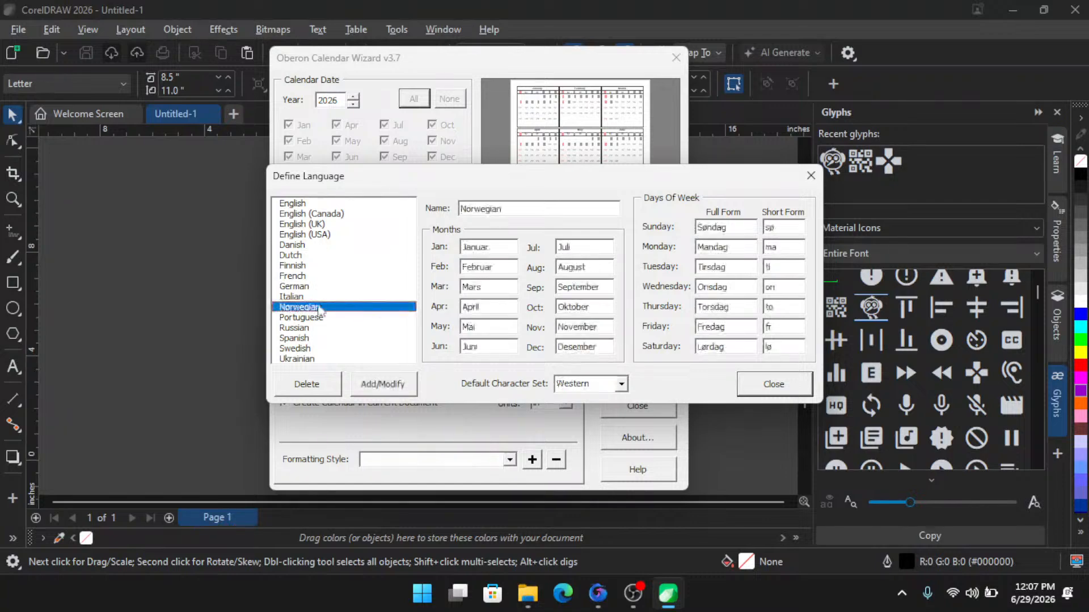
pyautogui.click(301, 277)
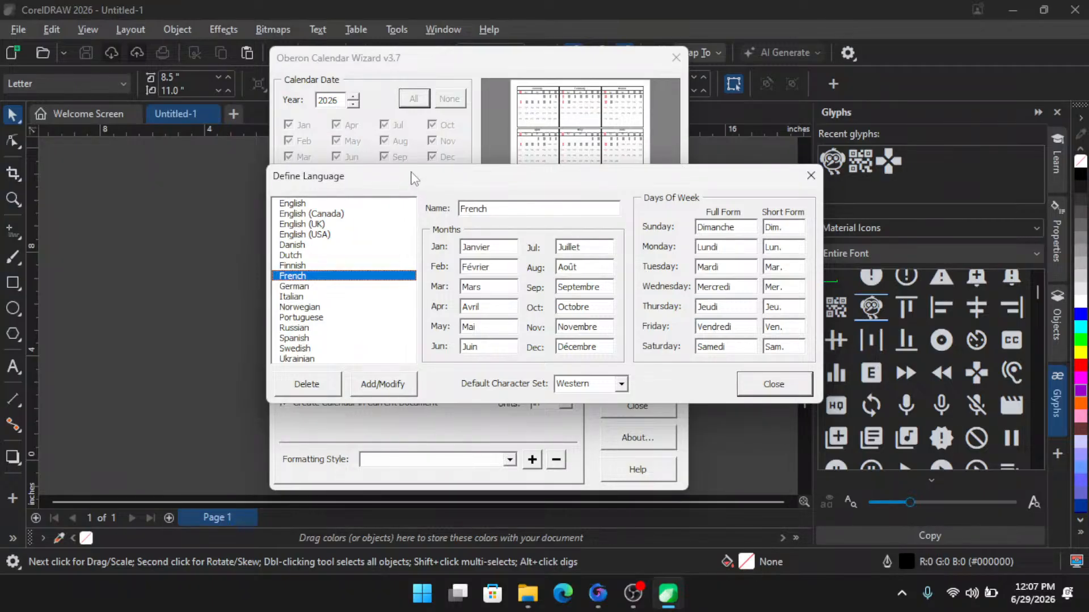
pyautogui.moveTo(416, 176); pyautogui.dragTo(572, 278)
pyautogui.moveTo(498, 259); pyautogui.dragTo(444, 247)
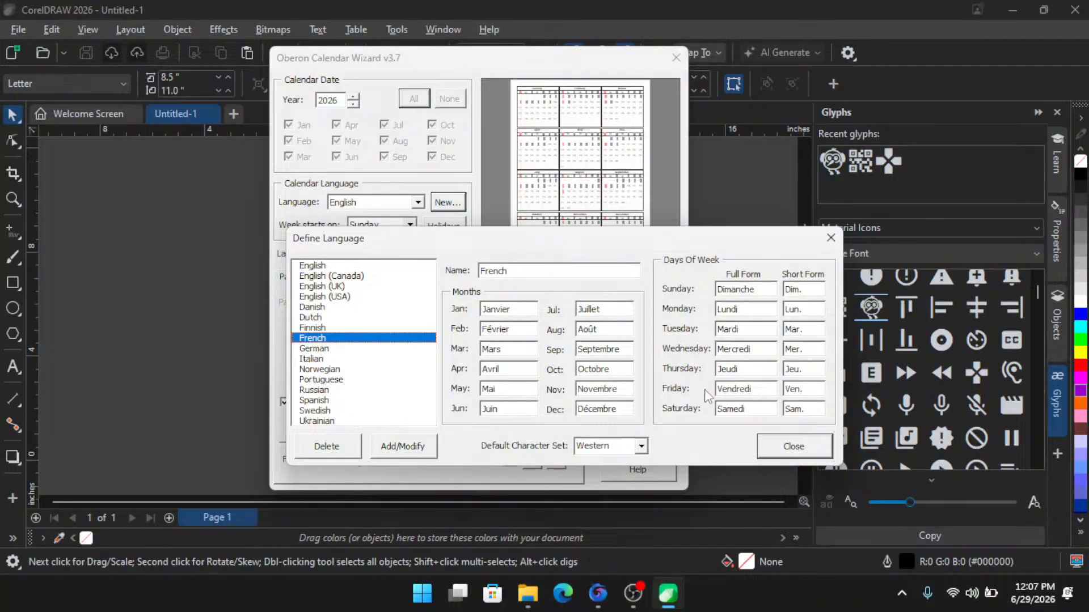
pyautogui.moveTo(624, 244); pyautogui.dragTo(612, 205)
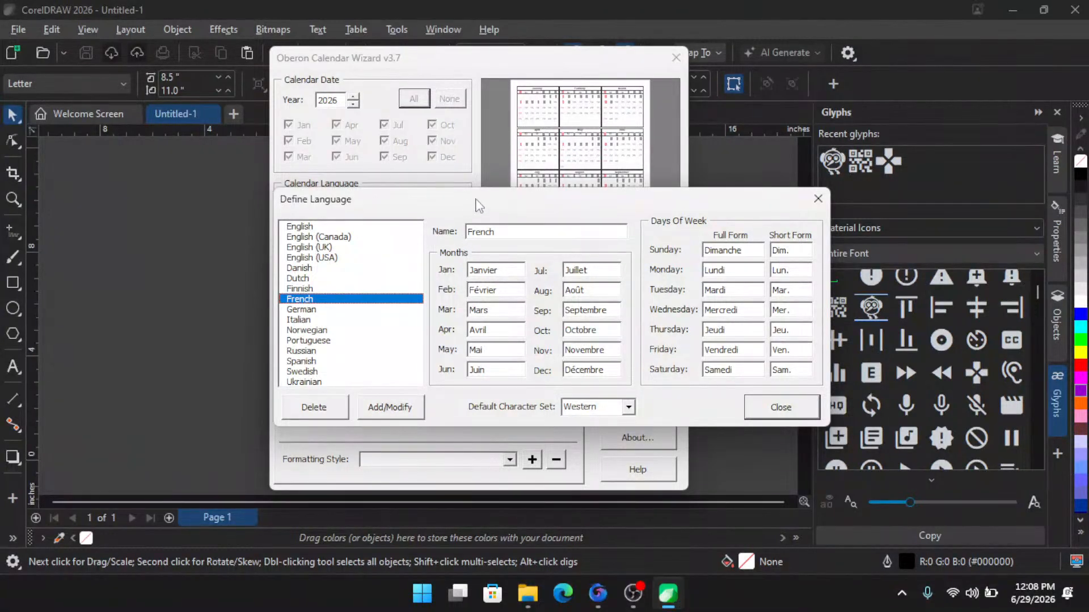
pyautogui.moveTo(483, 206); pyautogui.dragTo(420, 192)
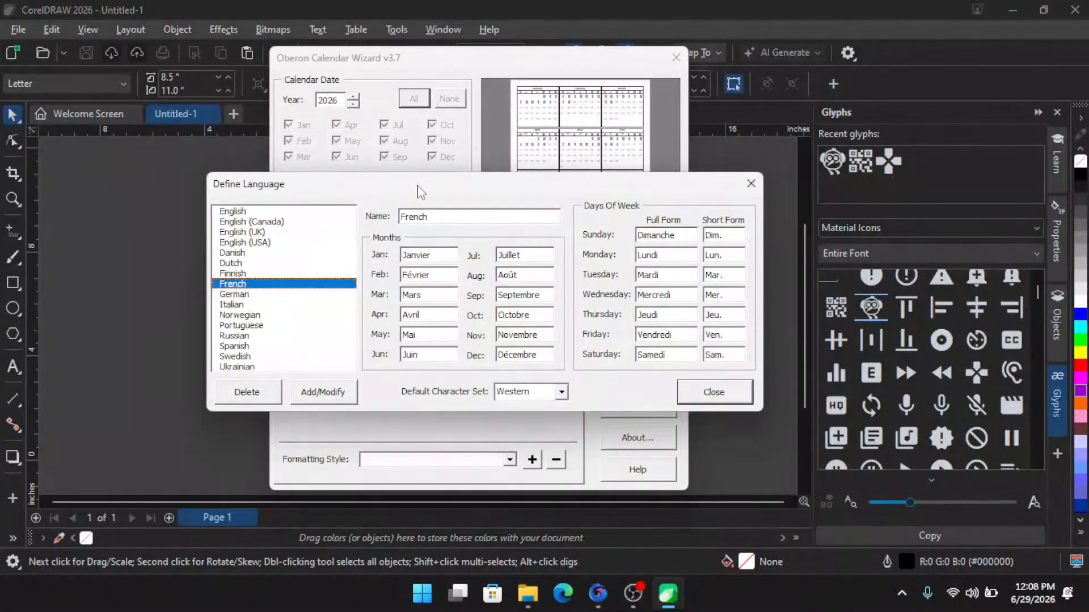
pyautogui.press('Down')
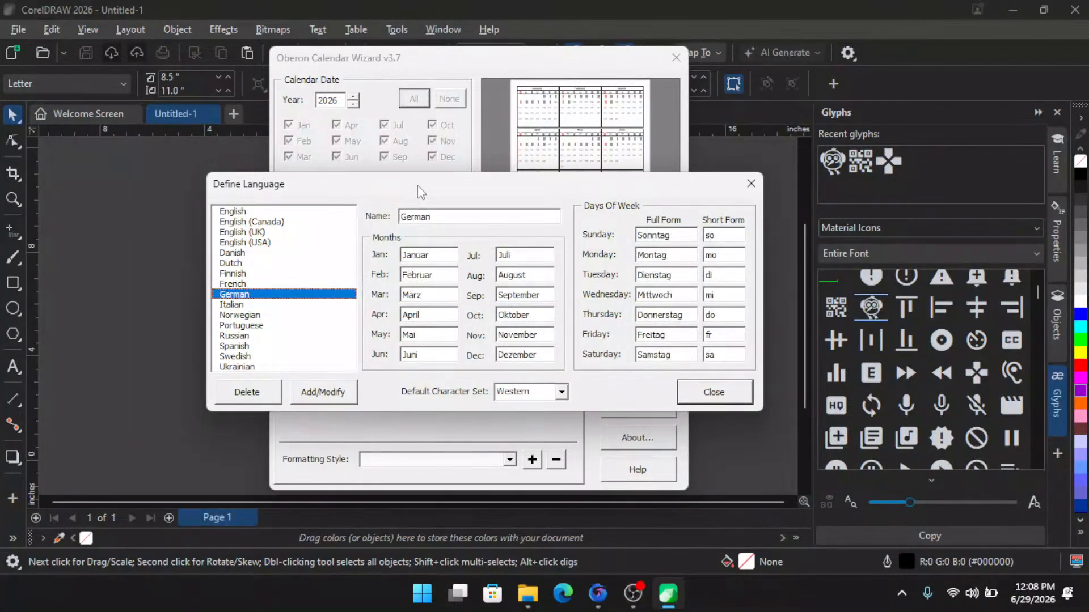
pyautogui.press('Down')
pyautogui.press('Down')
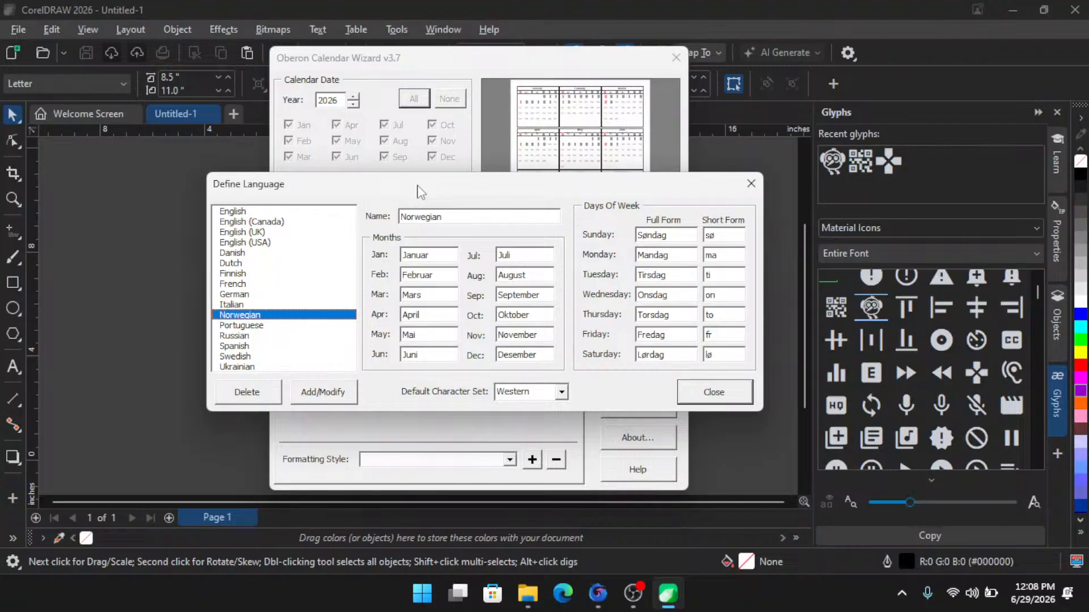
pyautogui.press('Down')
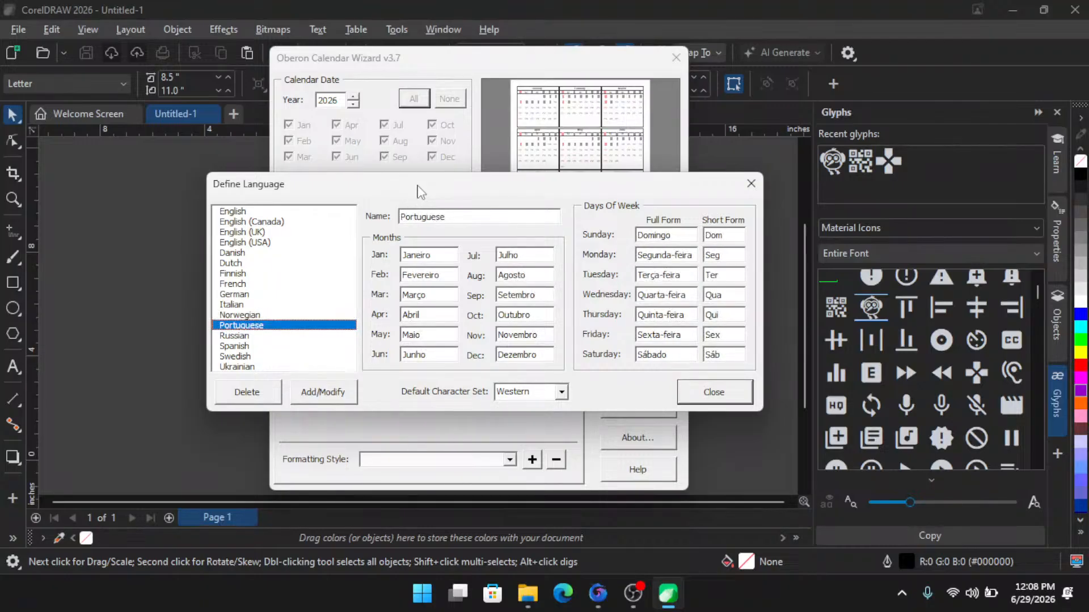
pyautogui.press('Down')
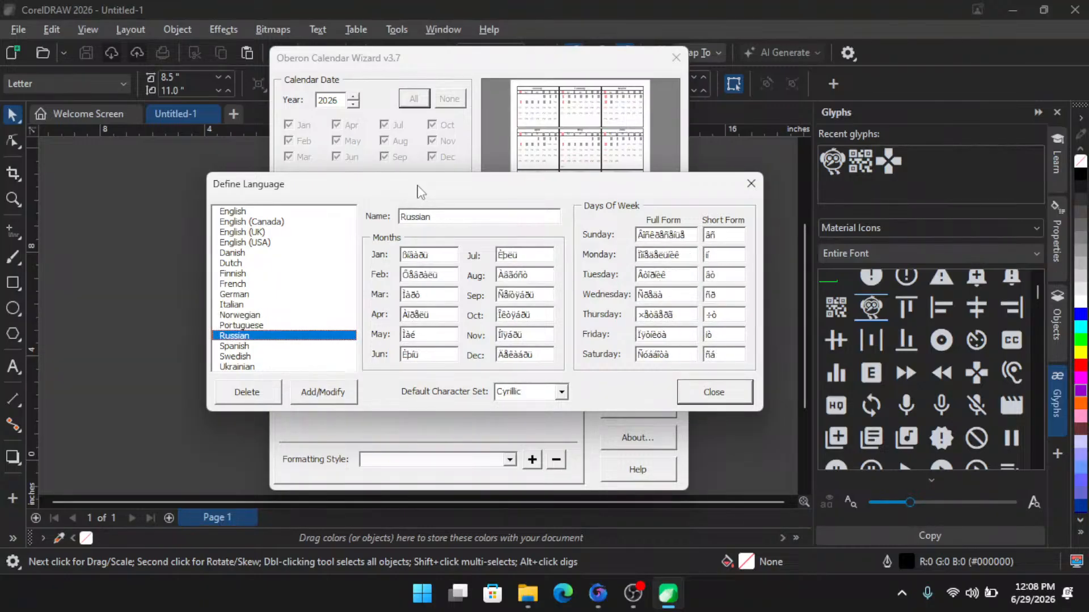
pyautogui.press('Down')
pyautogui.press('Down')
pyautogui.press('Down')
pyautogui.press('Up')
pyautogui.press('Up')
pyautogui.press('Up')
pyautogui.press('Up')
pyautogui.press('Up')
pyautogui.press('Up')
pyautogui.press('Up')
pyautogui.press('Up')
pyautogui.press('Up')
pyautogui.press('Up')
pyautogui.press('Up')
pyautogui.press('Up')
pyautogui.press('Up')
pyautogui.press('Up')
pyautogui.press('Up')
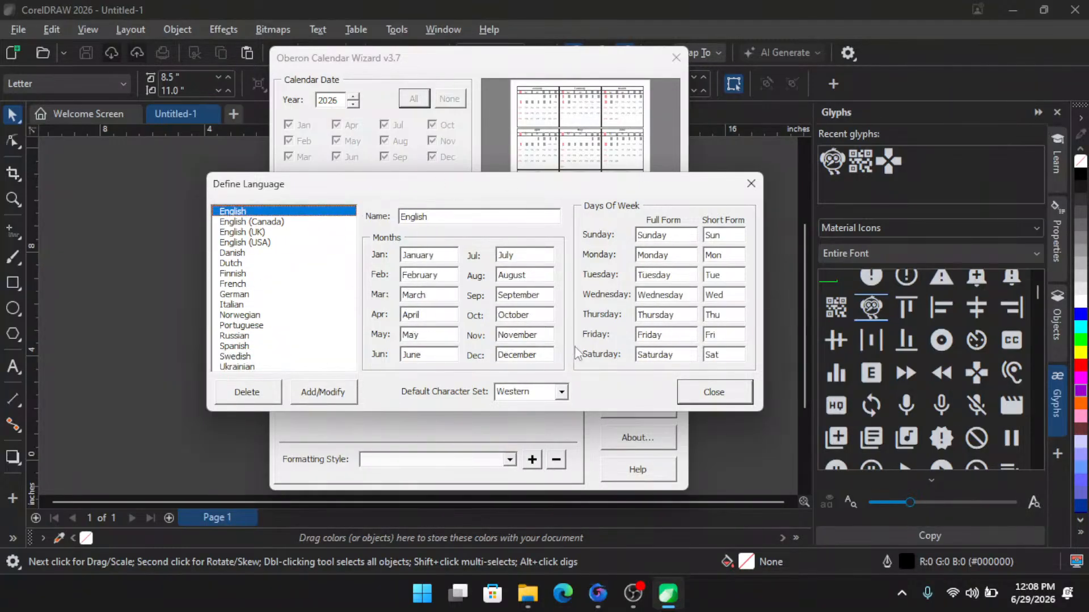
pyautogui.click(719, 395)
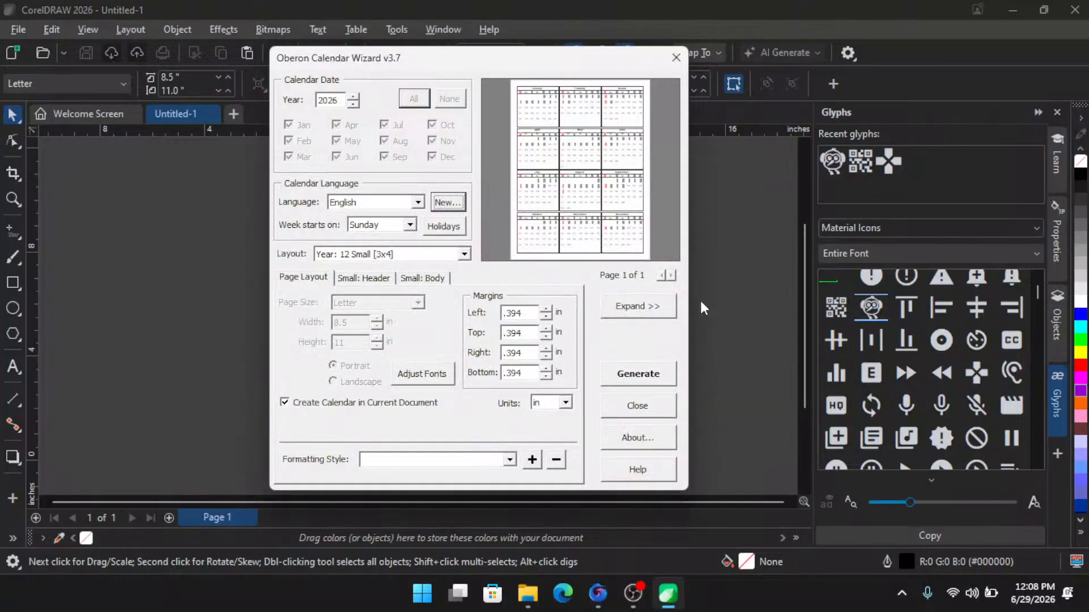
# - Expand the wizard to preview the full-page calendar layout, then collapse it again
pyautogui.click(651, 306)
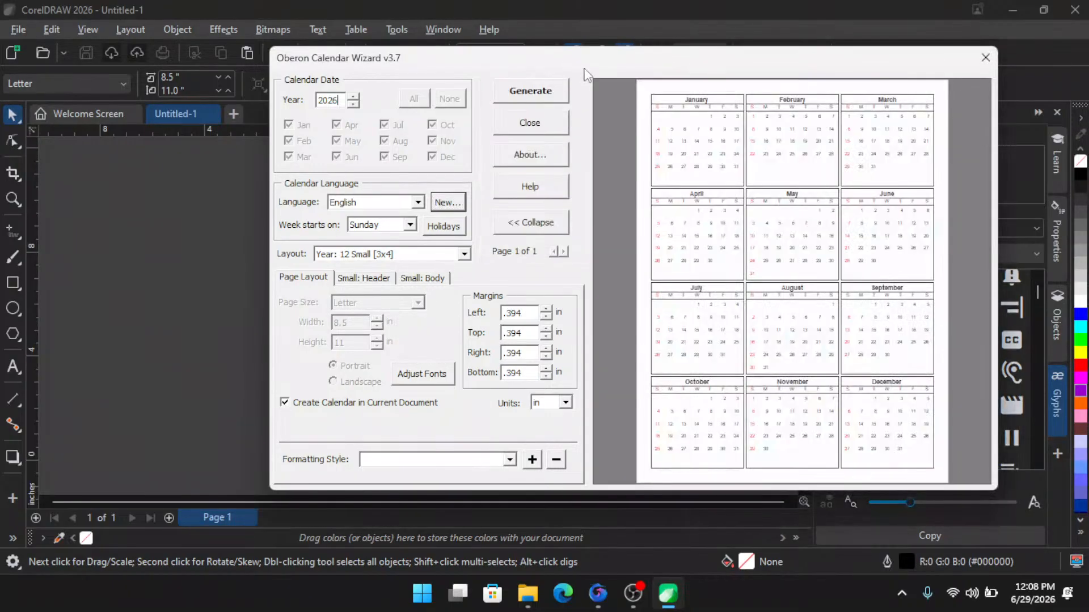
pyautogui.moveTo(584, 69); pyautogui.dragTo(520, 52)
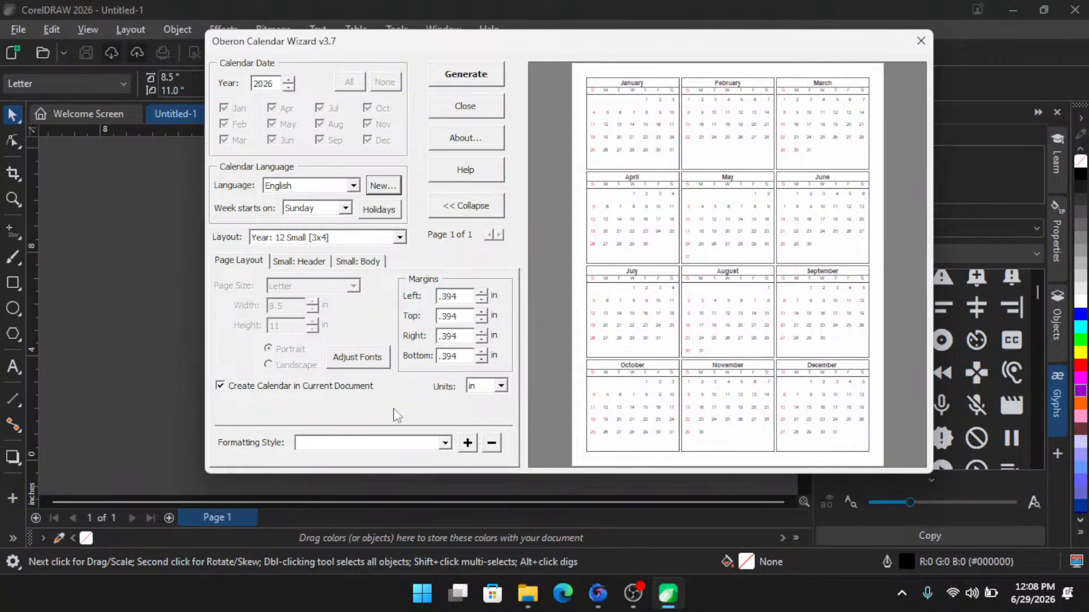
pyautogui.click(468, 443)
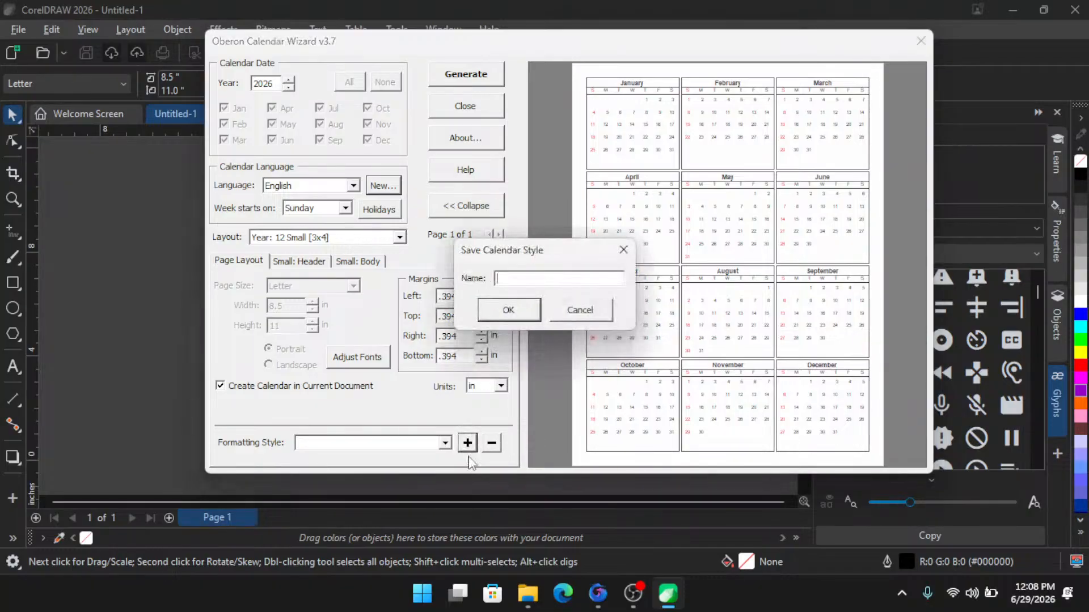
pyautogui.click(574, 319)
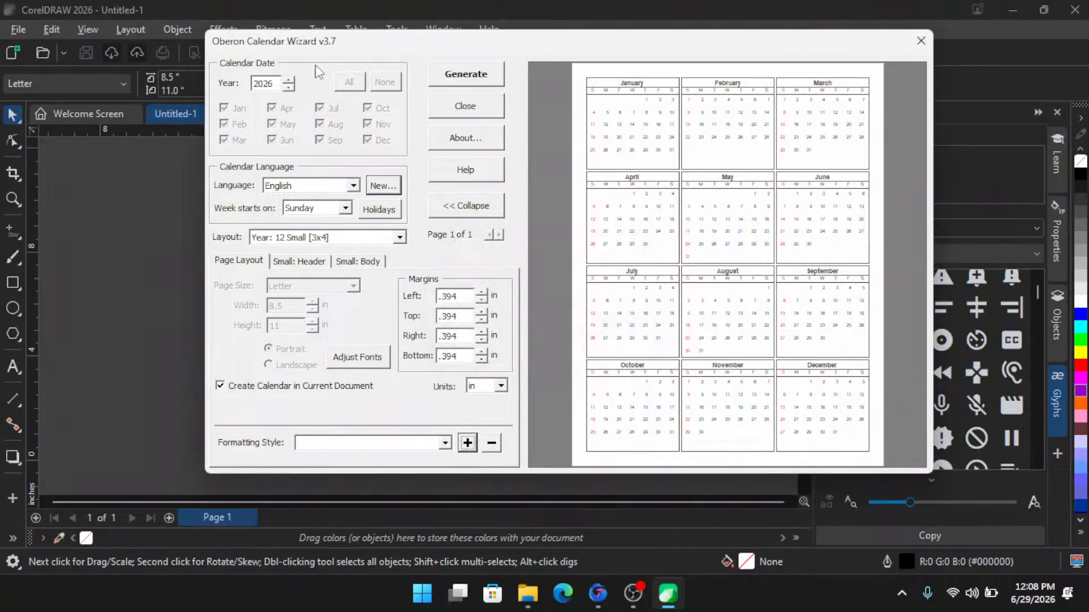
pyautogui.moveTo(382, 50); pyautogui.dragTo(385, 65)
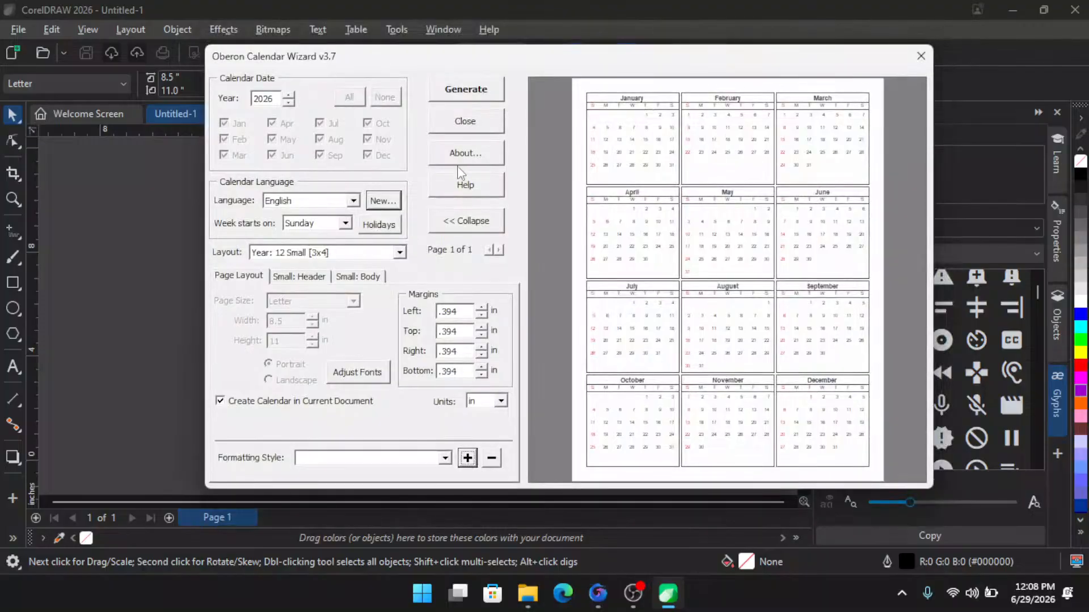
pyautogui.click(465, 223)
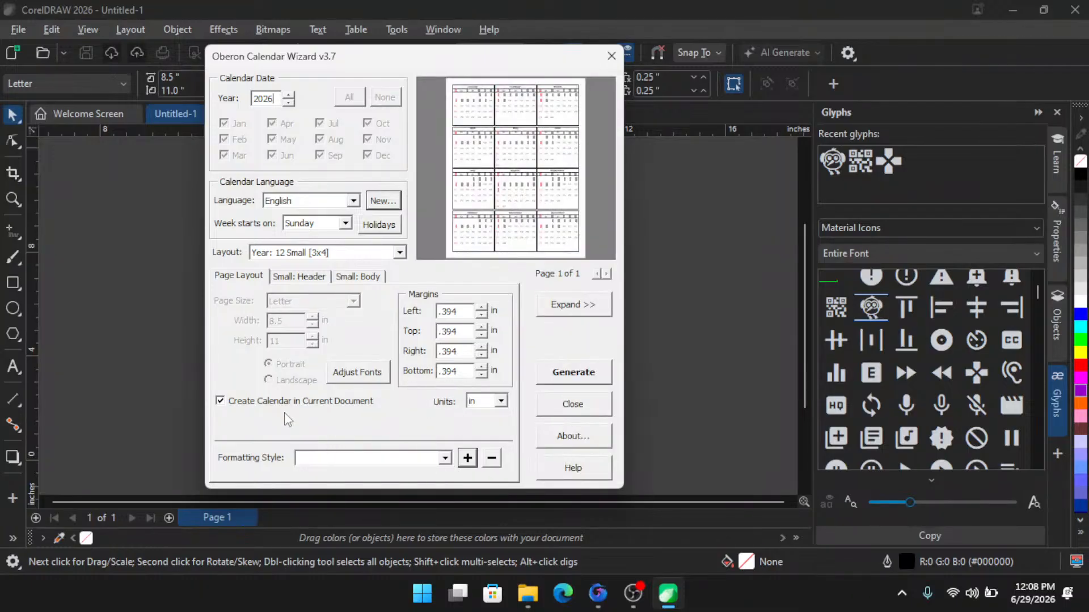
# - Set the small calendar's month title font to Bauhaus 93
pyautogui.click(305, 277)
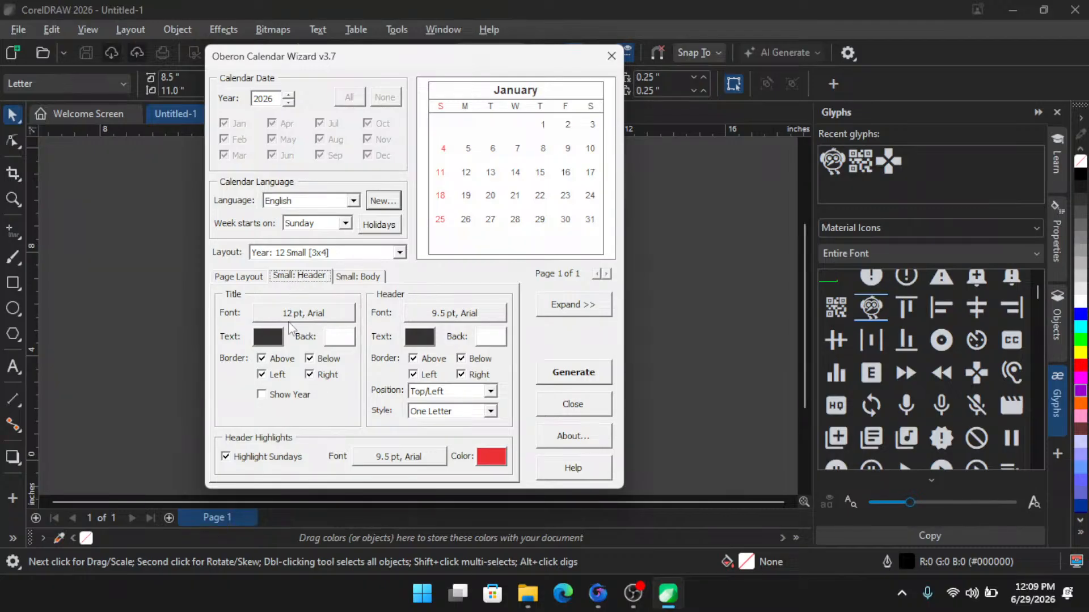
pyautogui.click(324, 316)
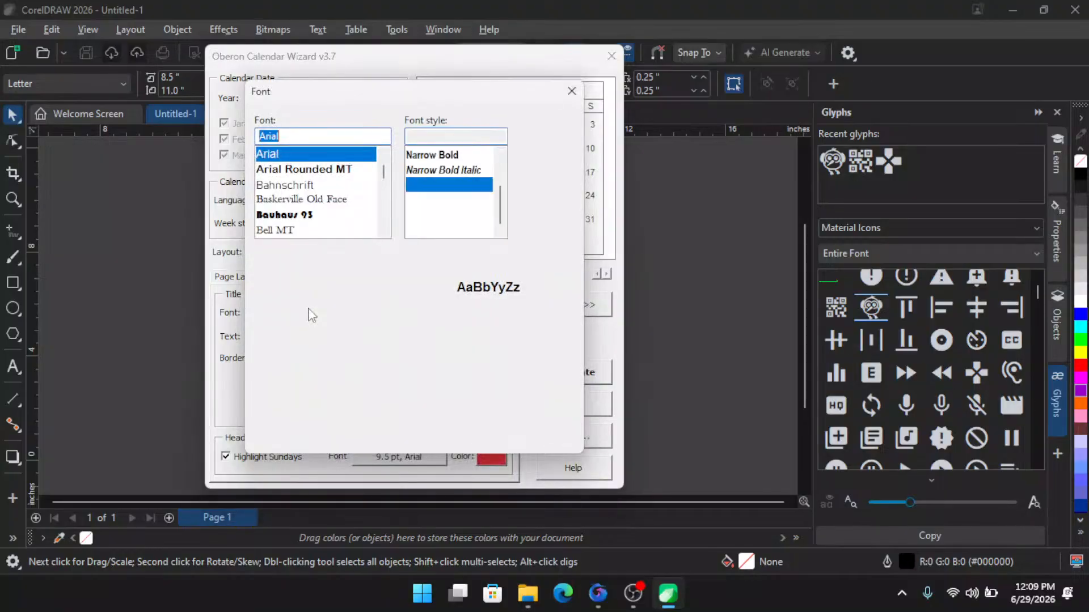
pyautogui.click(304, 217)
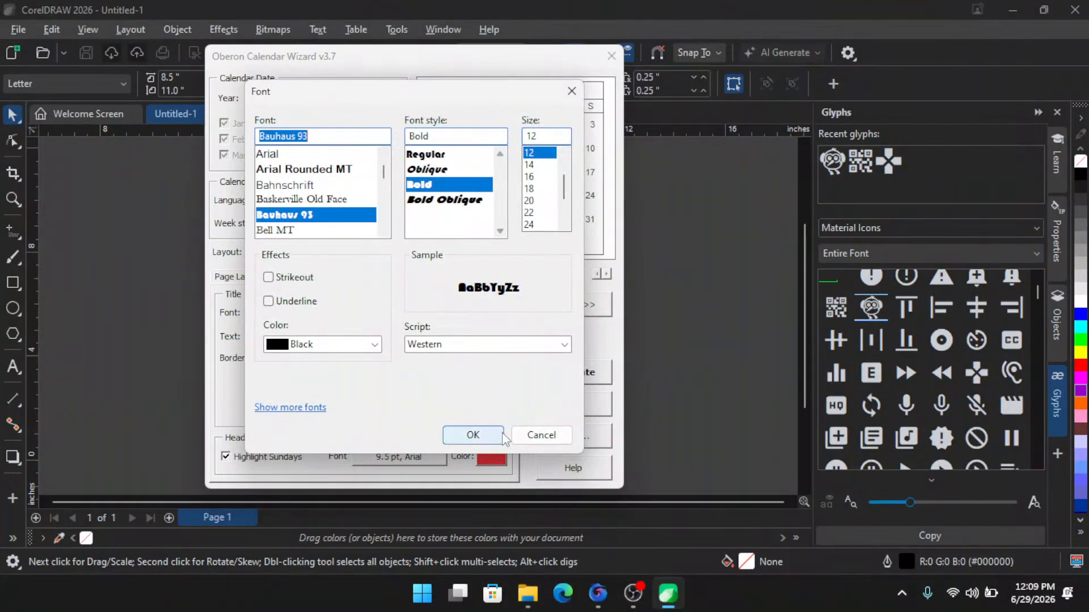
pyautogui.click(484, 435)
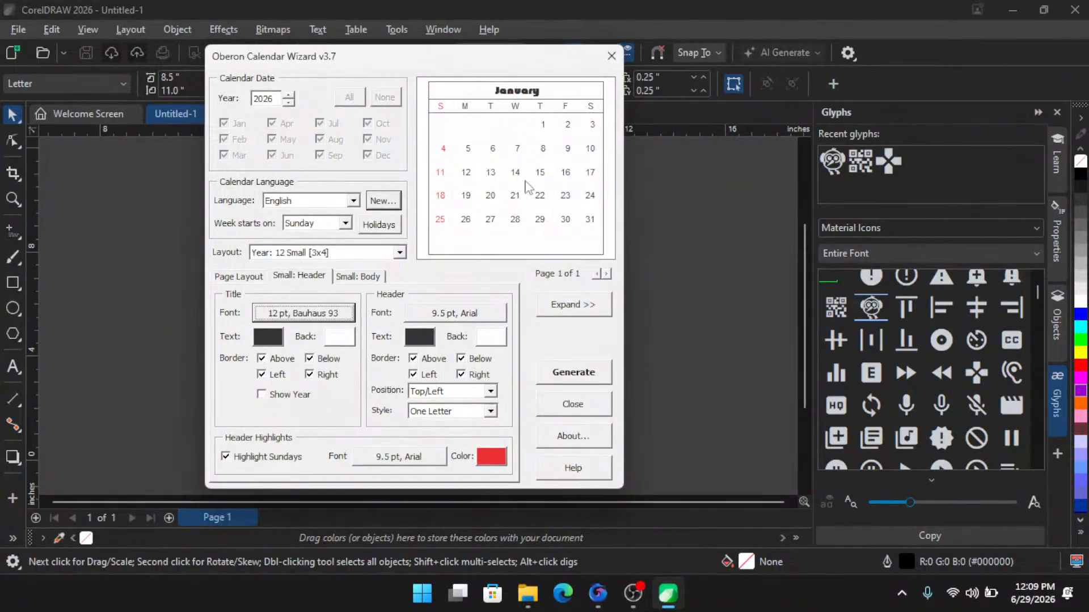
# - Set the weekday header font to Bricolage Grotesque 36pt ExtraBold at 10 pt
pyautogui.click(464, 318)
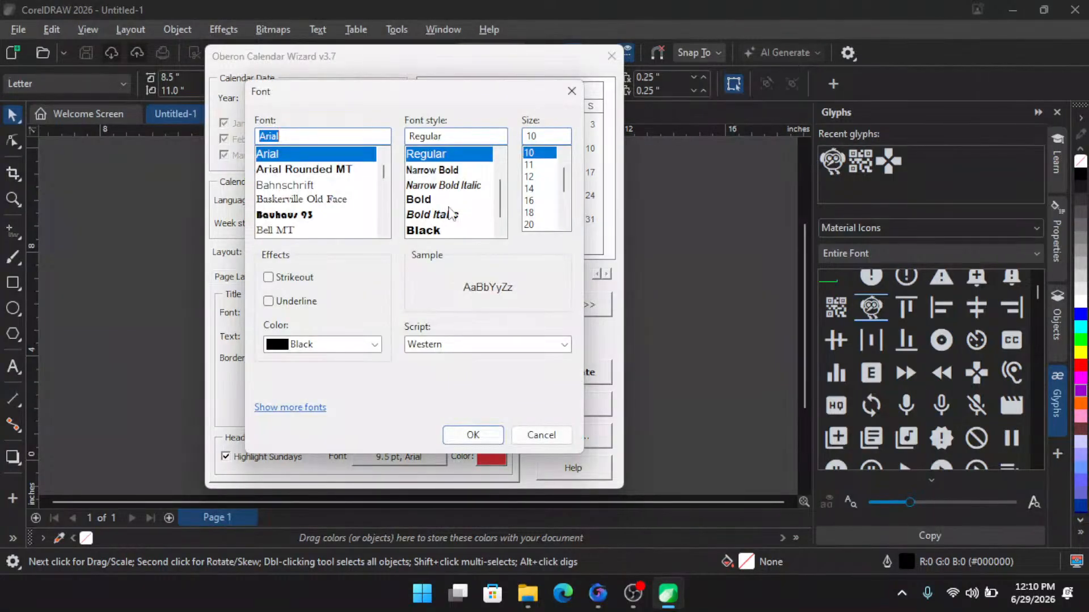
pyautogui.scroll(-1, 445, 214)
pyautogui.scroll(-6, 311, 211)
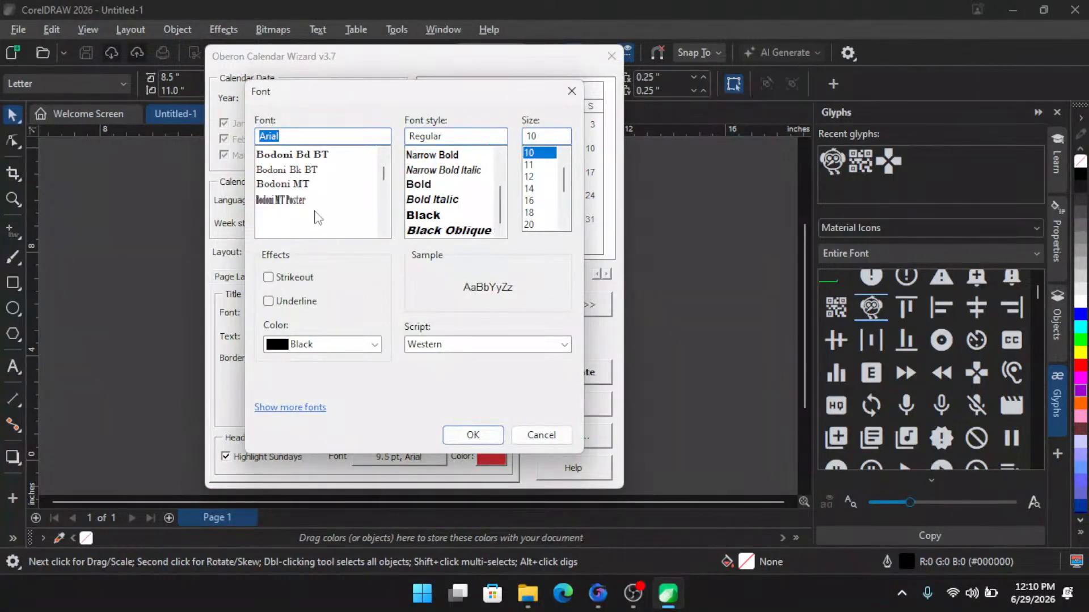
pyautogui.scroll(-4, 311, 207)
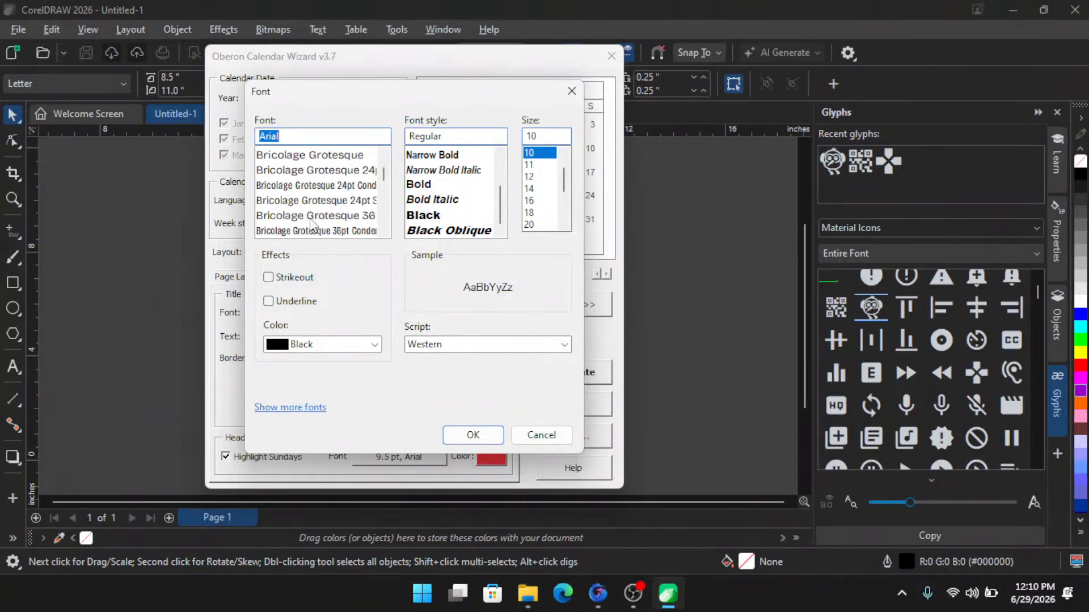
pyautogui.click(311, 216)
pyautogui.click(457, 218)
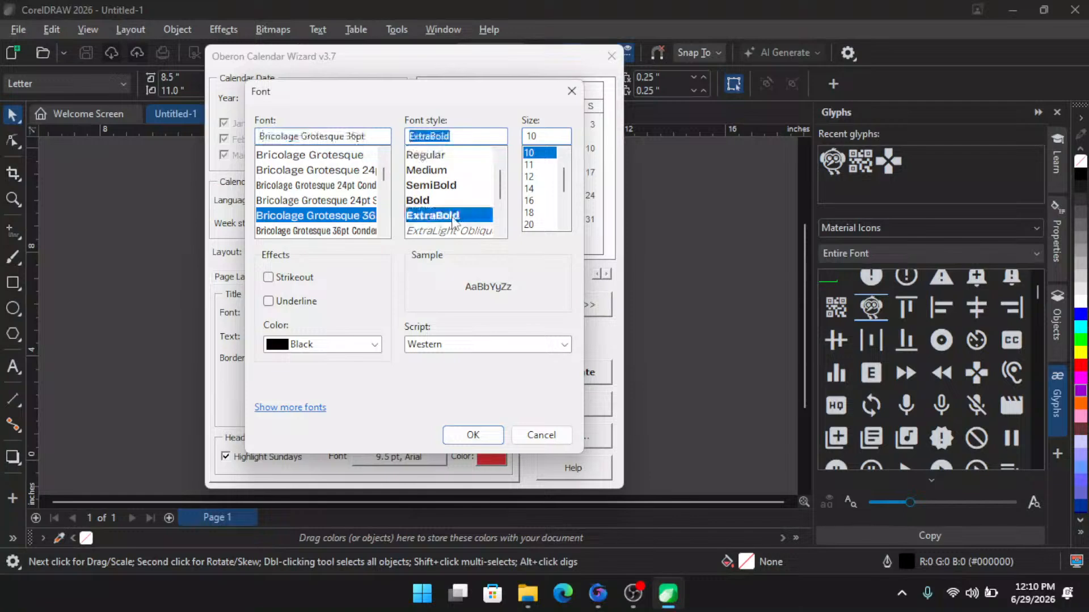
pyautogui.click(473, 435)
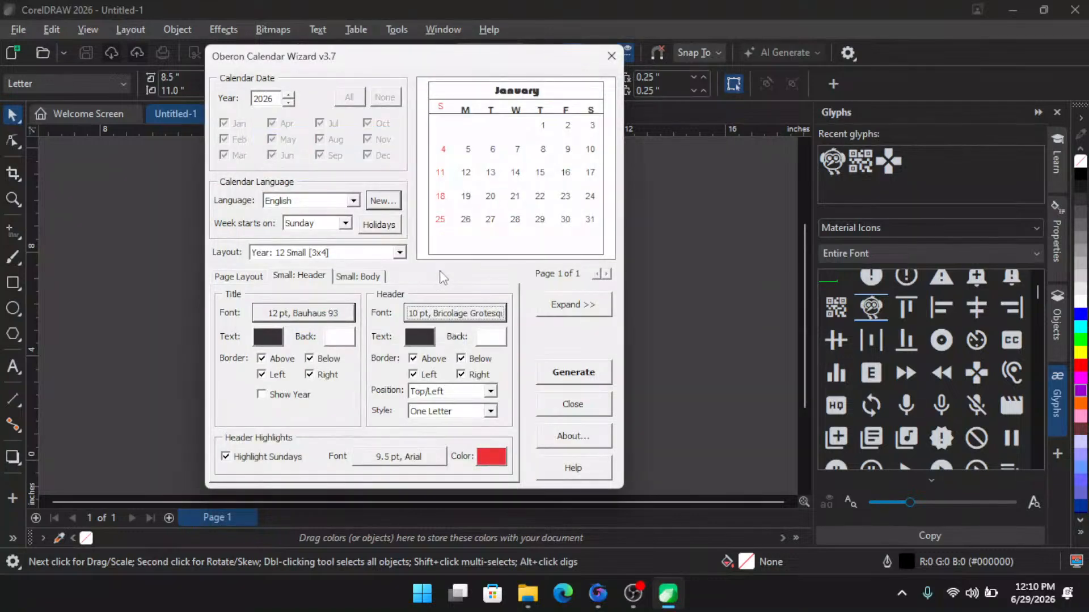
# - Set the weekday header text colour to #8A2E36
pyautogui.click(423, 340)
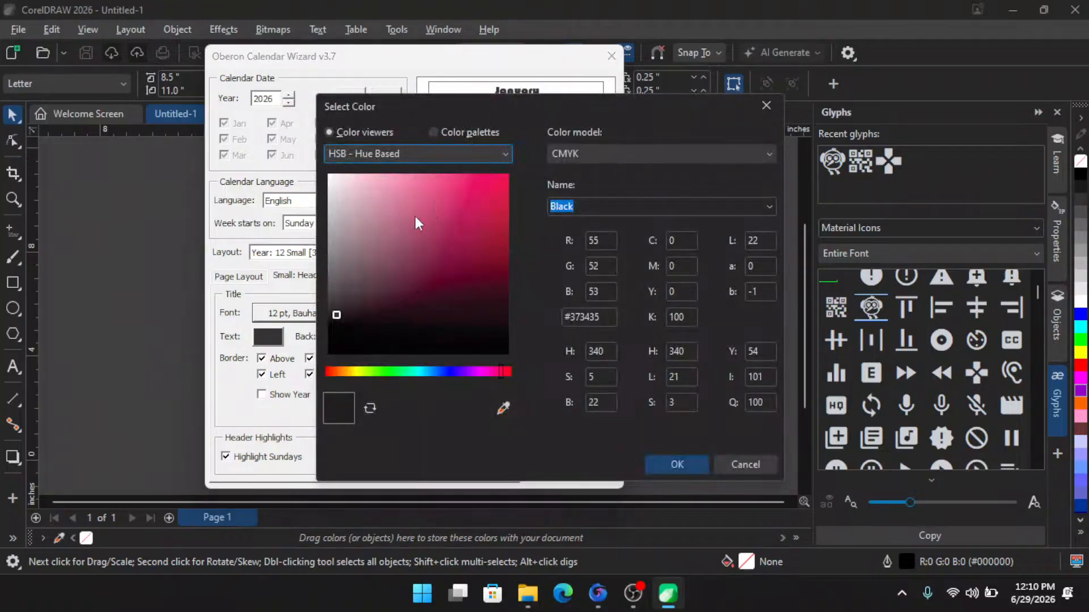
pyautogui.moveTo(482, 213)
pyautogui.mouseDown()
pyautogui.moveTo(512, 183)
pyautogui.moveTo(511, 244)
pyautogui.moveTo(524, 263)
pyautogui.mouseUp()
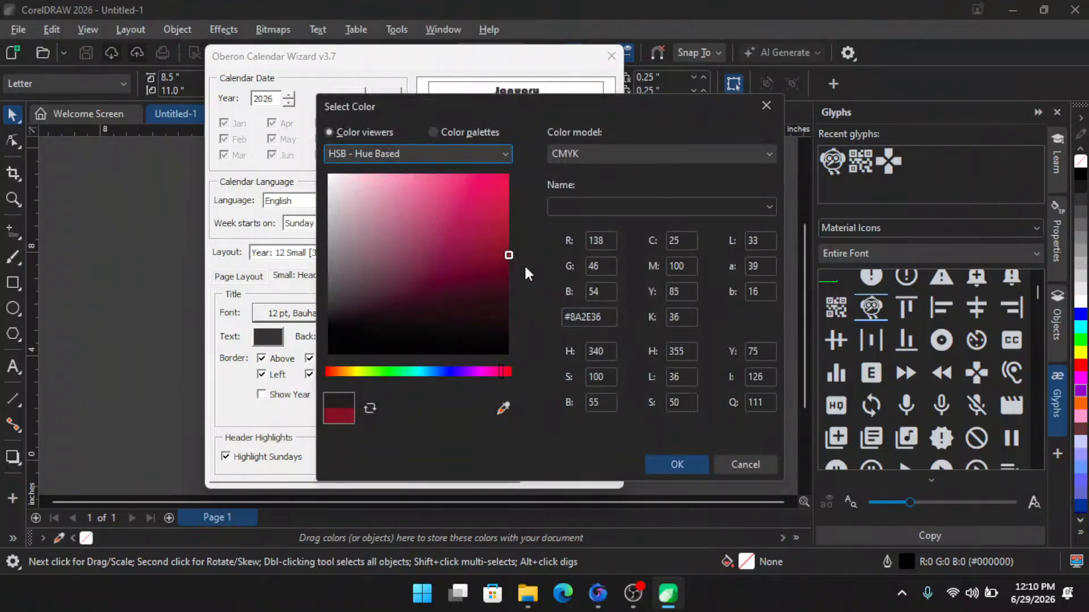
pyautogui.click(680, 460)
# - Set the weekday header background to a light pink and the header style to Full Word
pyautogui.click(491, 338)
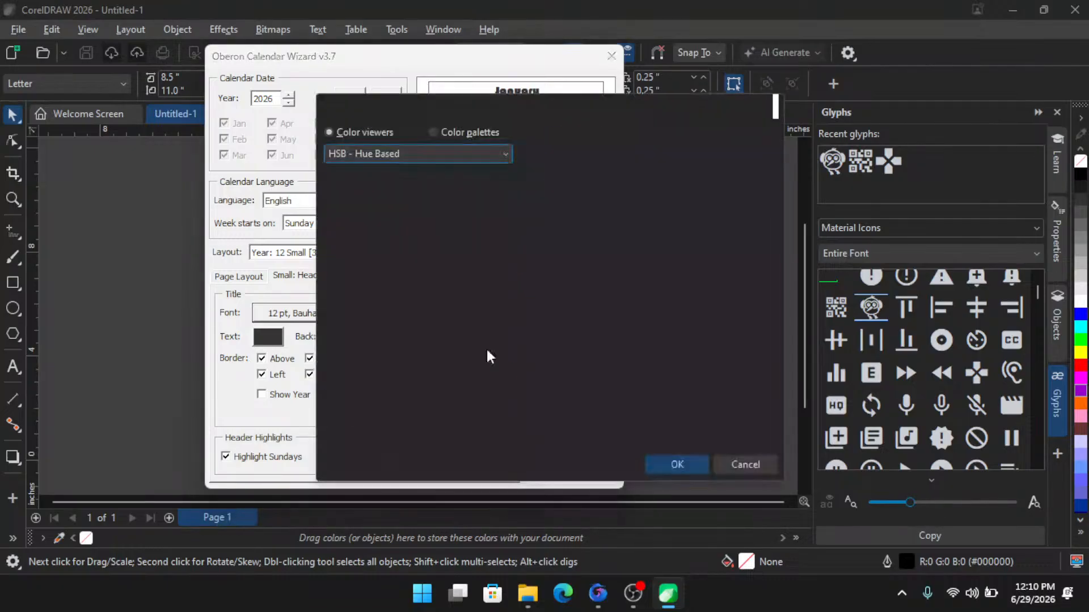
pyautogui.moveTo(357, 192)
pyautogui.mouseDown()
pyautogui.moveTo(390, 195)
pyautogui.moveTo(369, 176)
pyautogui.mouseUp()
pyautogui.click(670, 465)
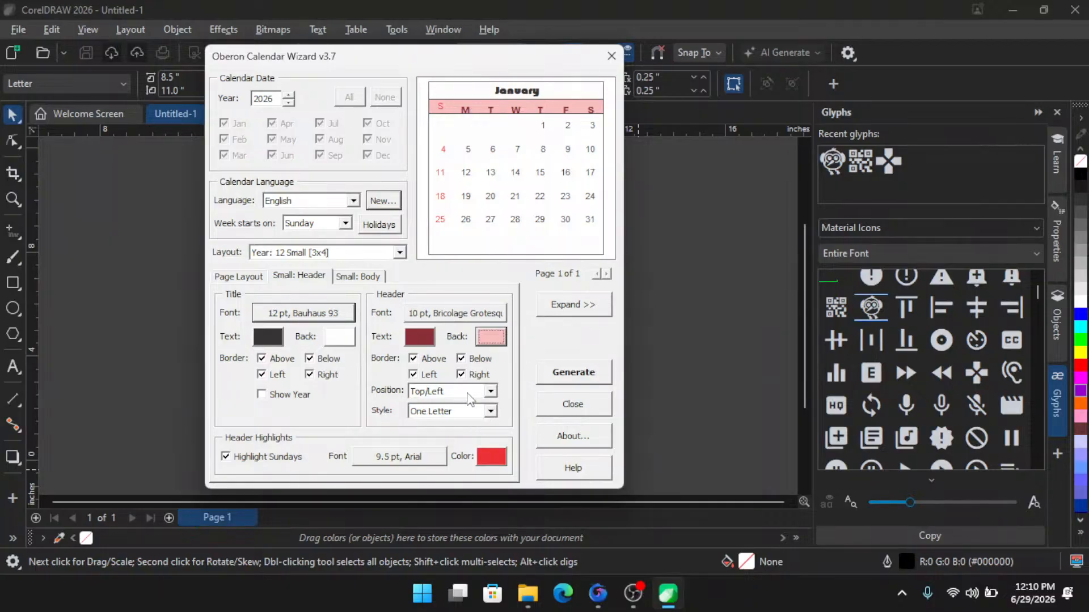
pyautogui.click(490, 413)
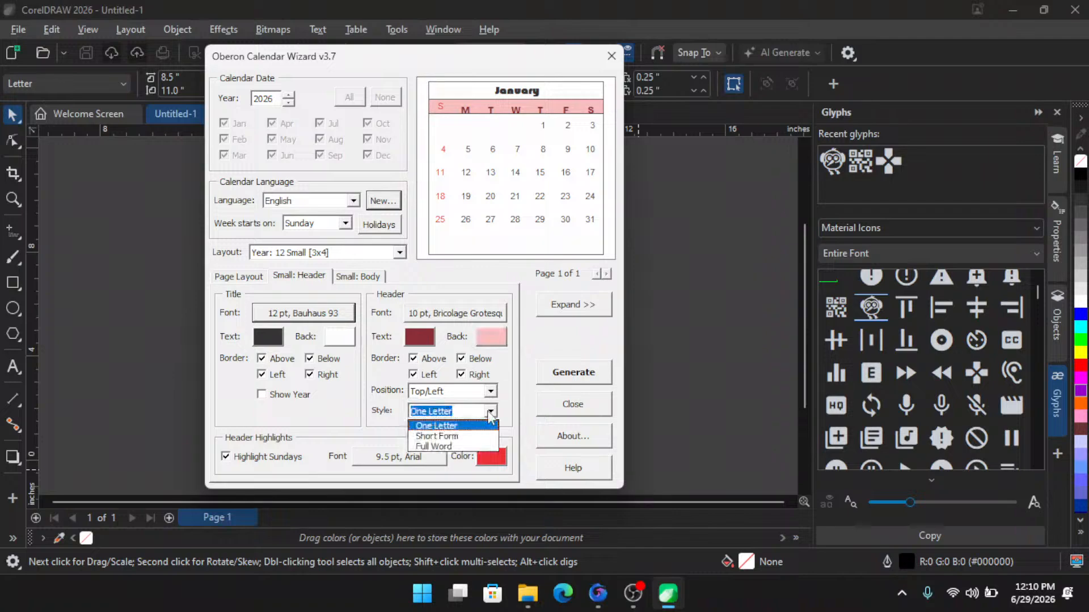
pyautogui.click(454, 447)
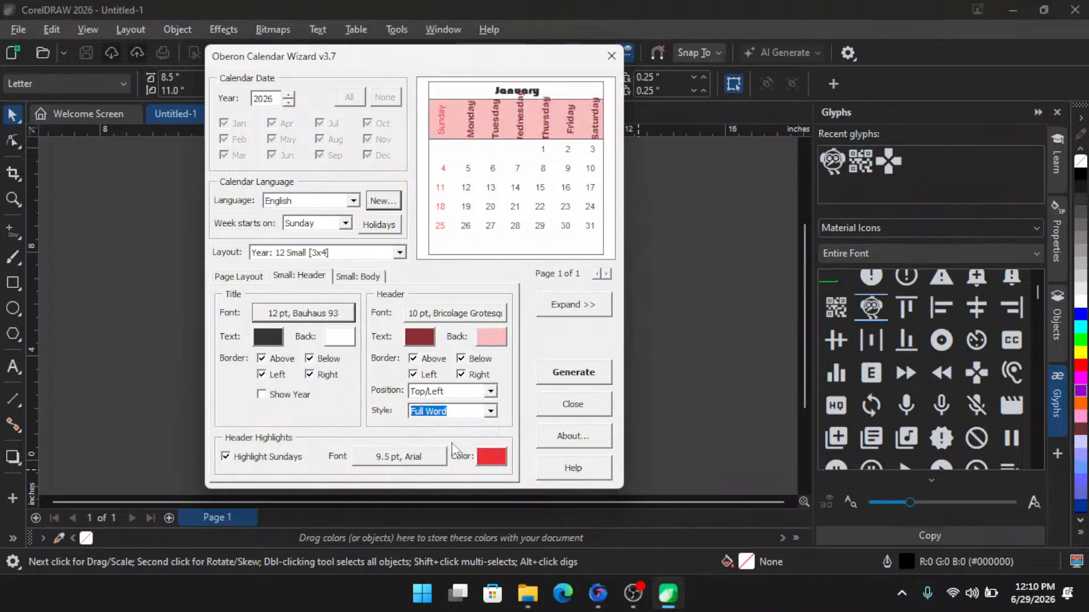
# - Set the weekday header style to Short Form
pyautogui.click(491, 412)
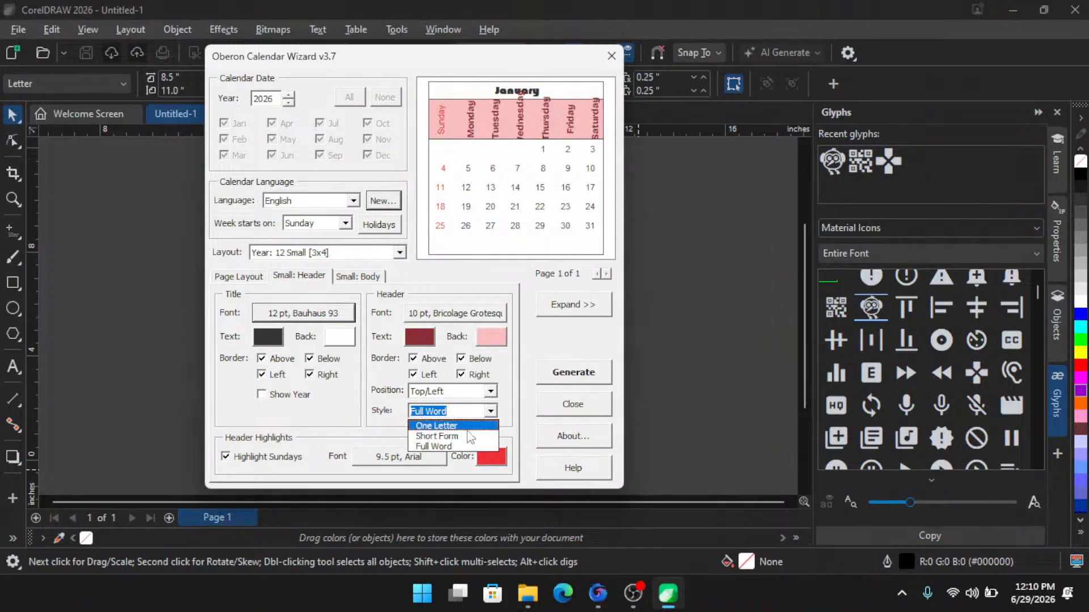
pyautogui.click(460, 437)
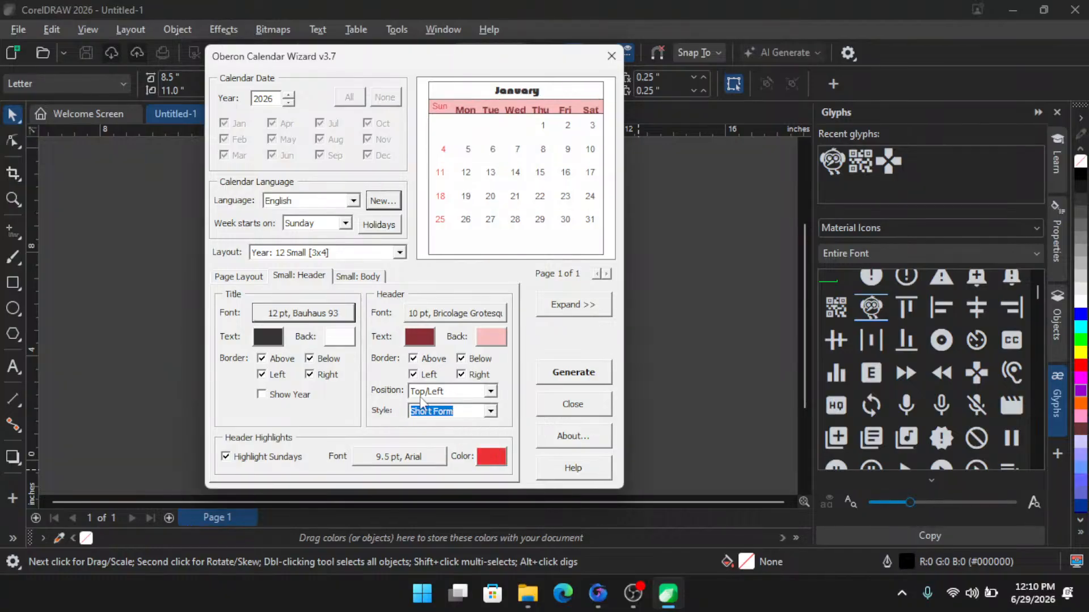
# - Try the weekday header position Bottom/Right, then return it to Top/Left
pyautogui.click(490, 392)
pyautogui.click(475, 417)
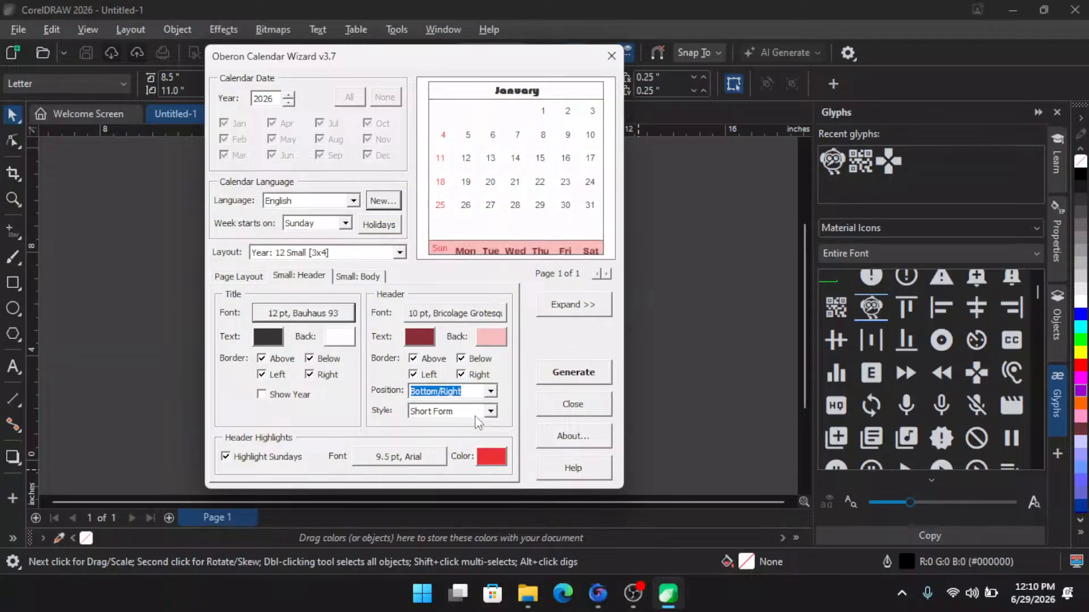
pyautogui.click(491, 391)
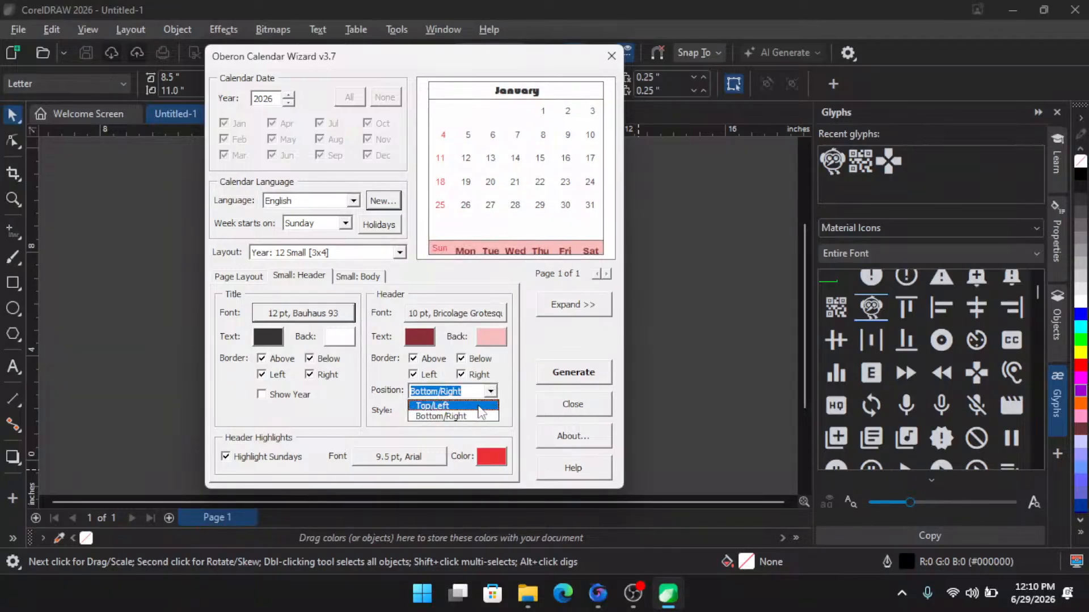
pyautogui.click(432, 406)
# - Remove the borders around the weekday header
pyautogui.click(413, 359)
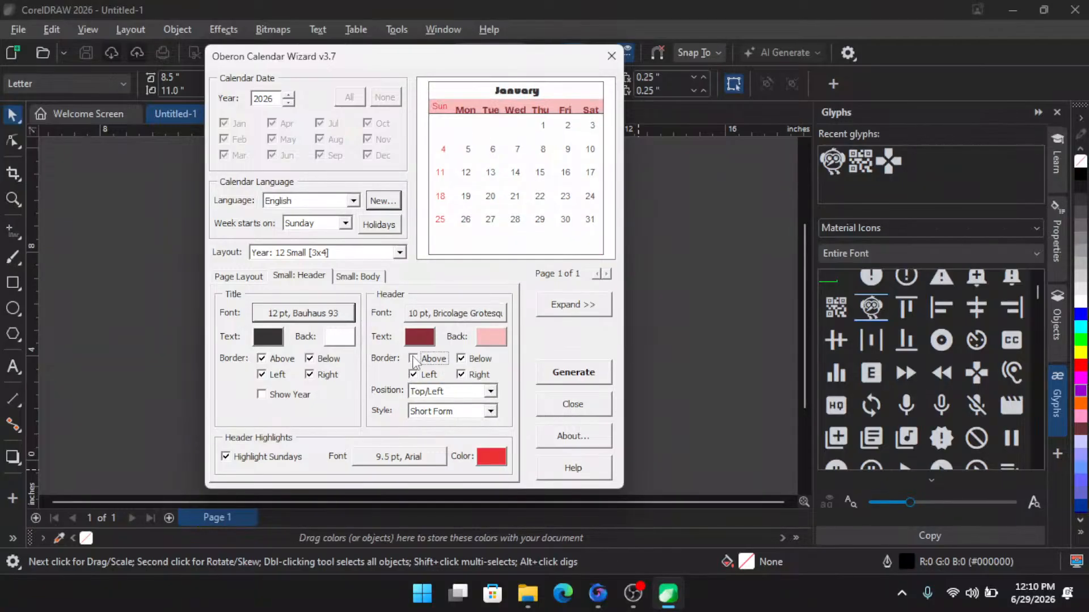
pyautogui.click(415, 375)
pyautogui.click(475, 360)
# - Set the month title background colour to a green shade in the colour picker
pyautogui.click(329, 343)
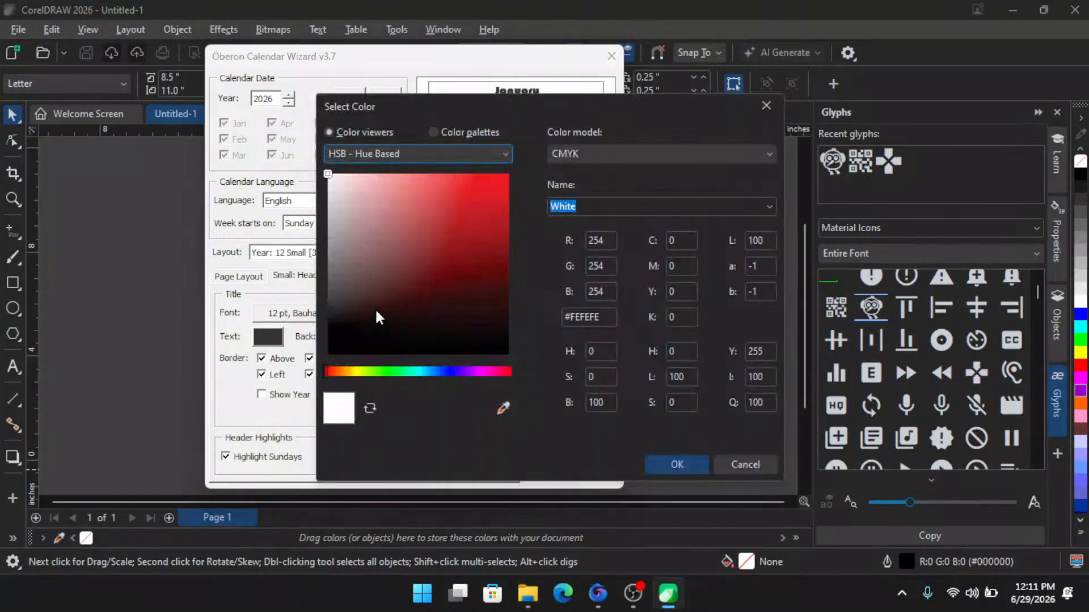
pyautogui.click(345, 372)
pyautogui.moveTo(489, 189); pyautogui.dragTo(481, 179)
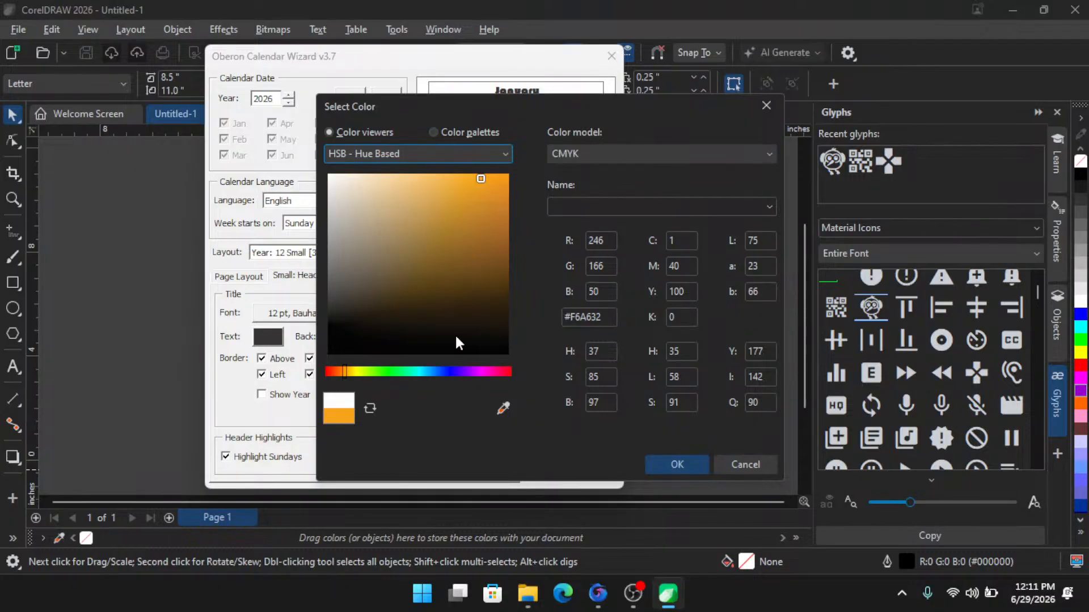
pyautogui.click(491, 371)
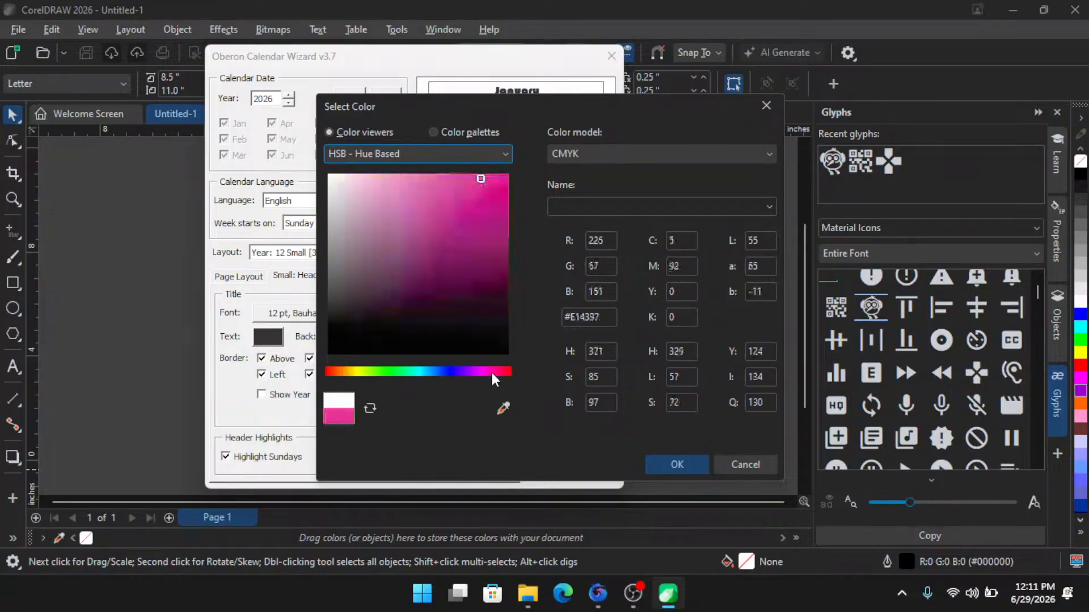
pyautogui.click(367, 372)
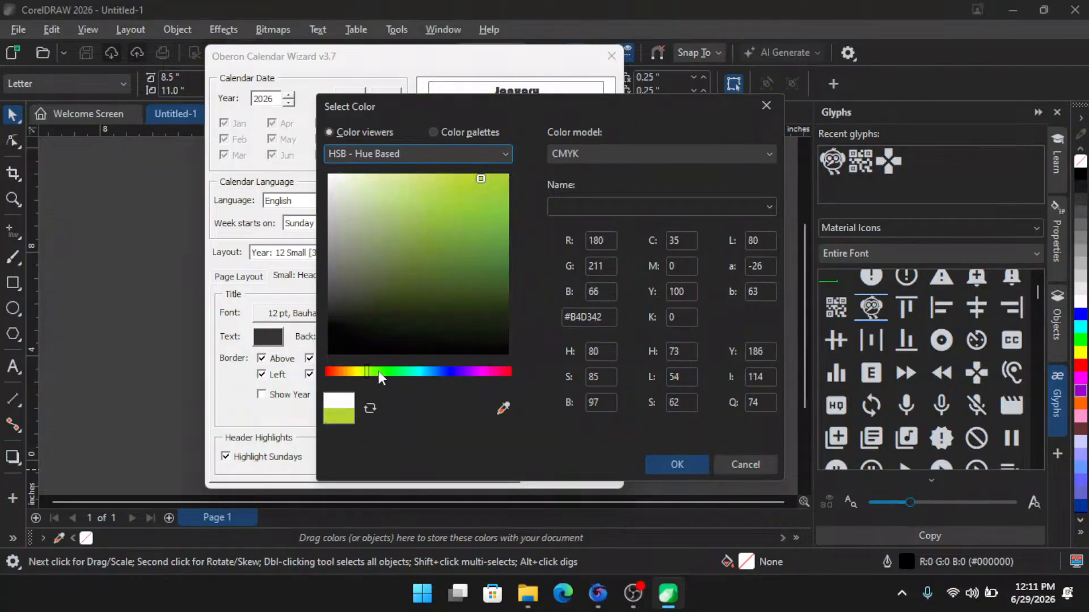
pyautogui.click(378, 372)
pyautogui.click(481, 216)
pyautogui.moveTo(490, 209)
pyautogui.mouseDown()
pyautogui.moveTo(513, 185)
pyautogui.moveTo(517, 217)
pyautogui.mouseUp()
pyautogui.click(681, 460)
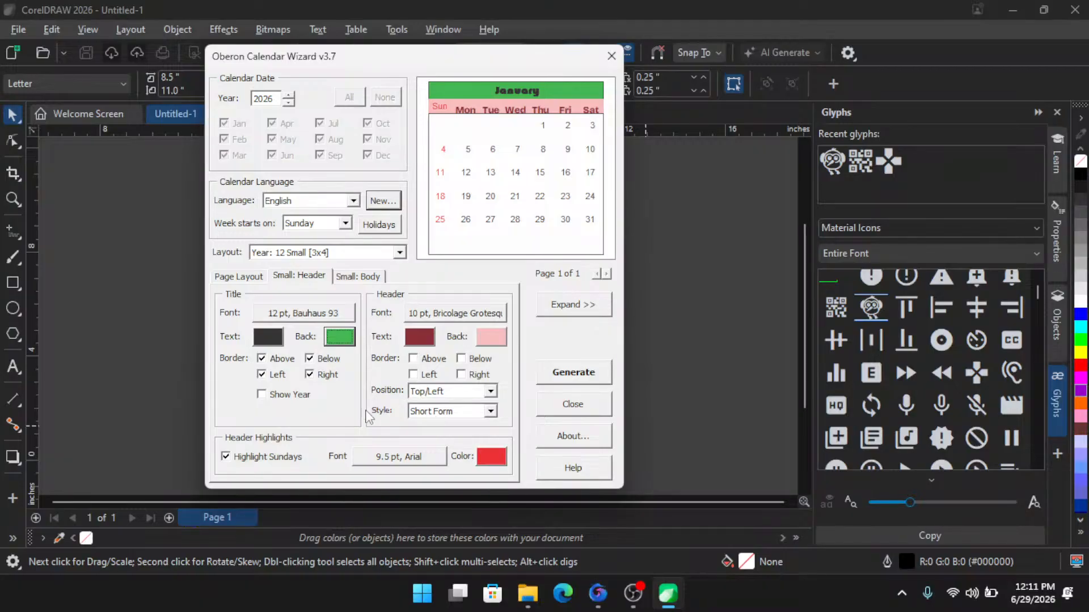
# - Turn on Show Year for the month title and change its font to Cooper Black
pyautogui.click(270, 398)
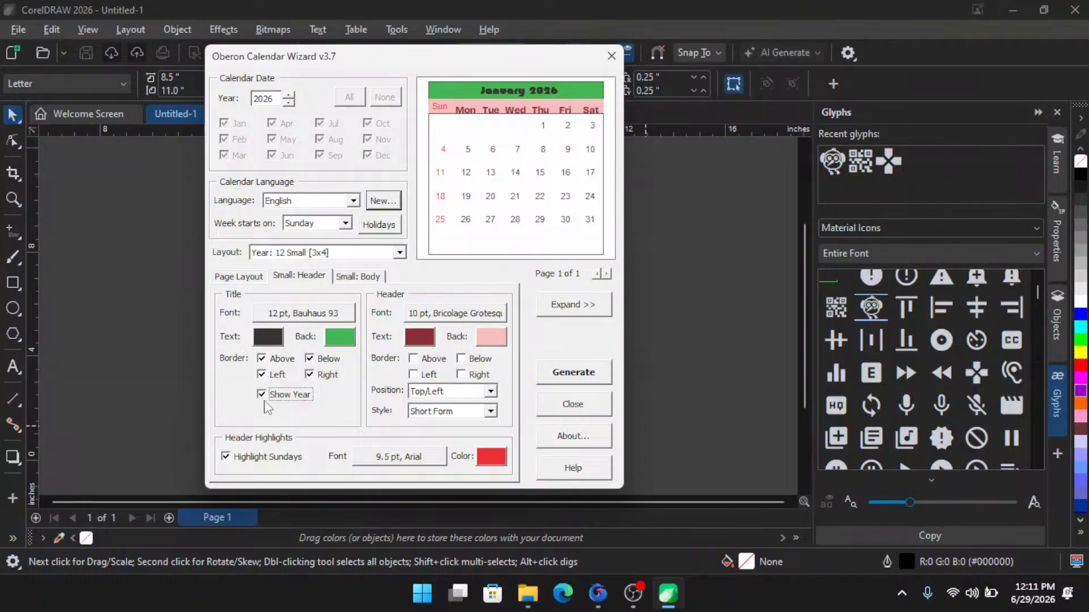
pyautogui.click(298, 315)
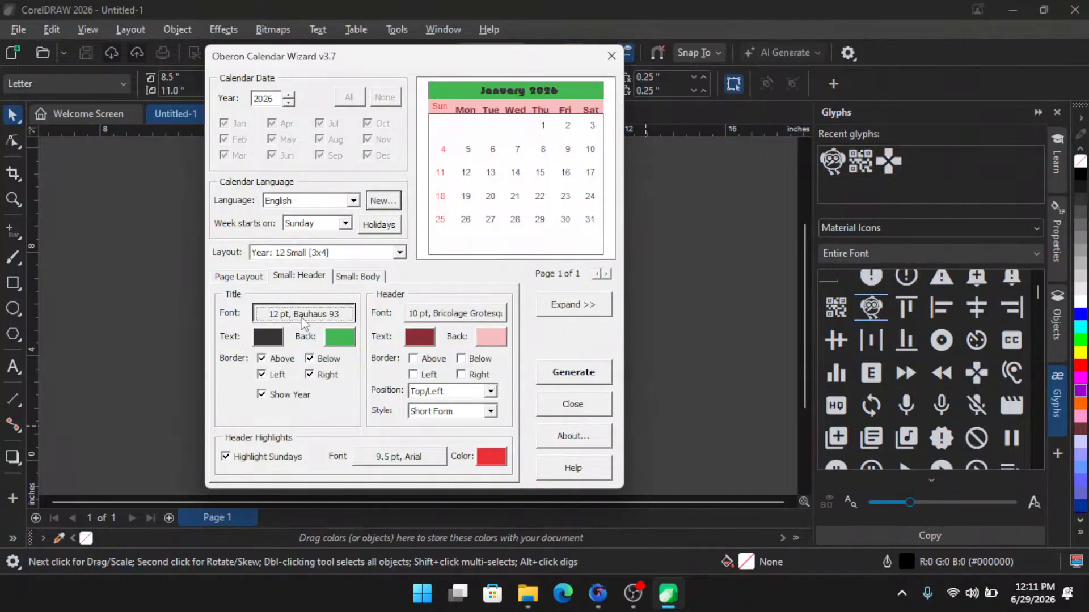
pyautogui.scroll(-3, 333, 205)
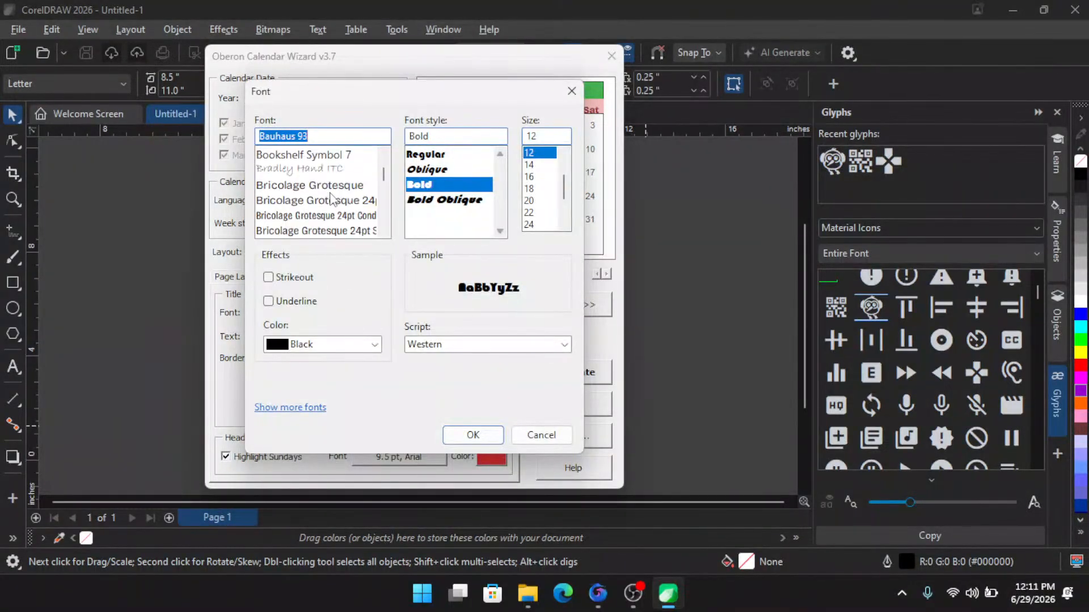
pyautogui.scroll(-3, 334, 207)
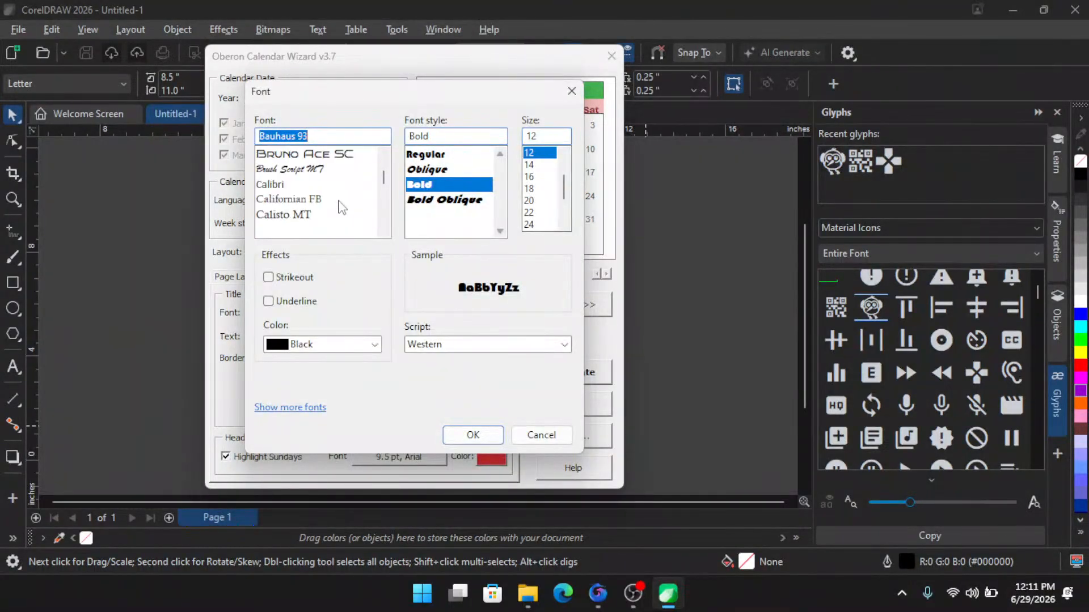
pyautogui.scroll(-3, 384, 233)
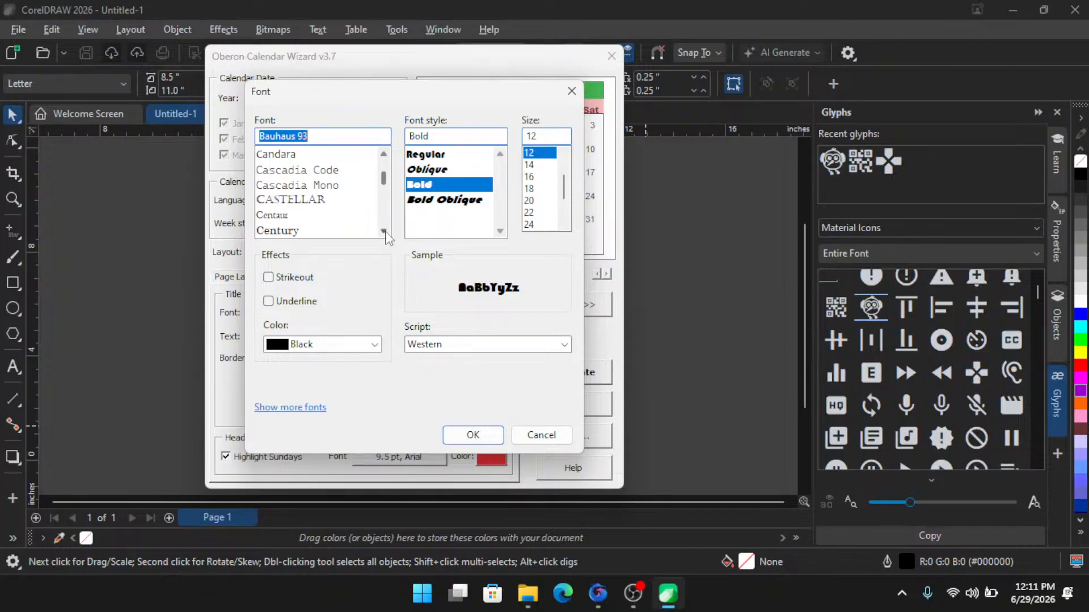
pyautogui.click(384, 233)
pyautogui.click(384, 232)
pyautogui.click(384, 232)
pyautogui.click(384, 232)
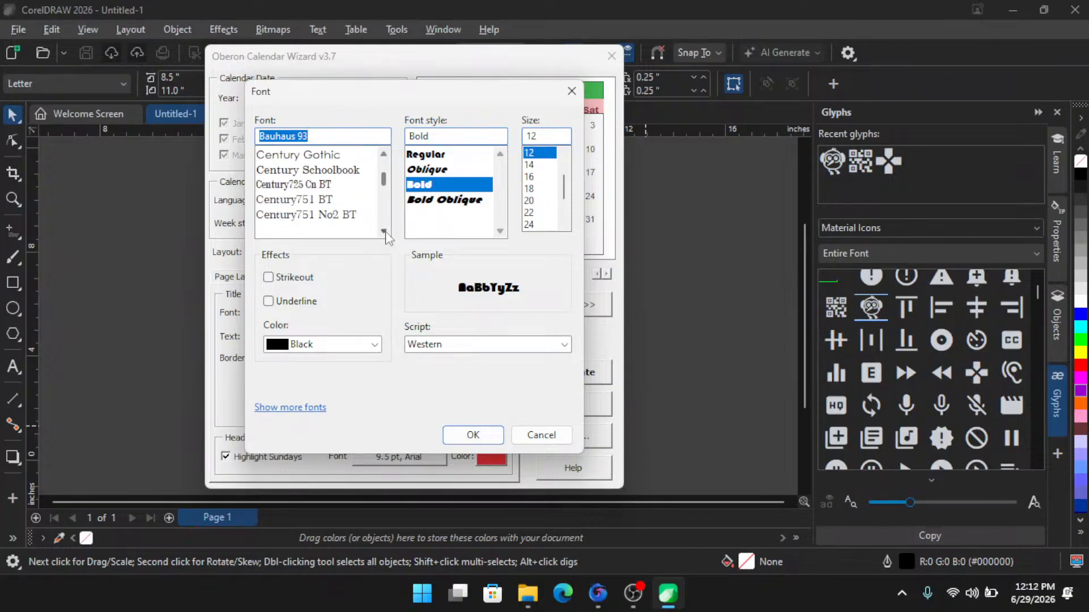
pyautogui.click(384, 232)
pyautogui.click(384, 233)
pyautogui.click(383, 233)
pyautogui.click(384, 232)
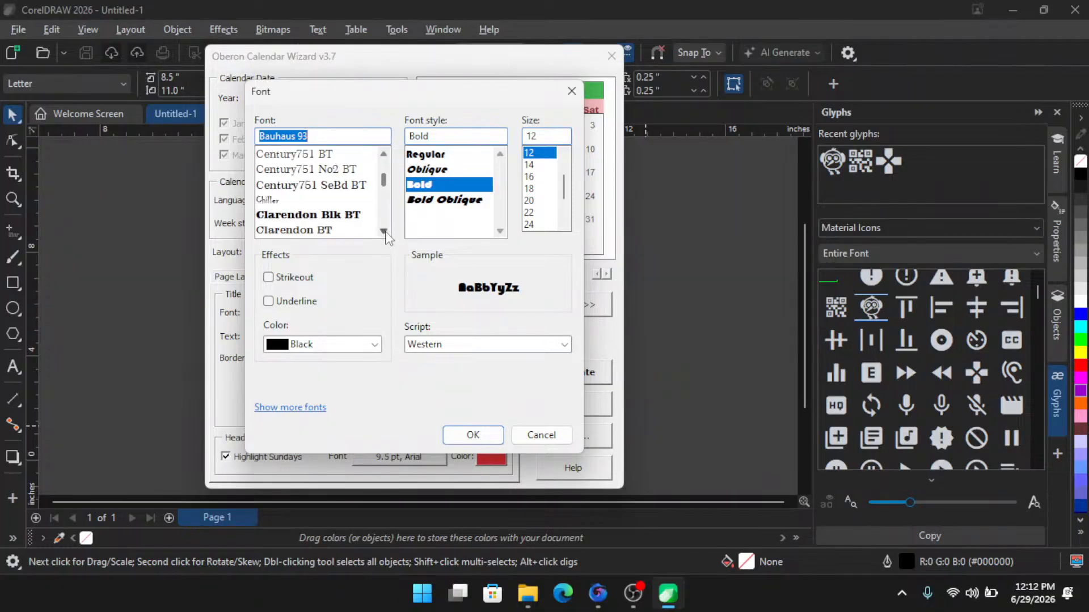
pyautogui.click(384, 233)
pyautogui.click(384, 232)
pyautogui.click(384, 233)
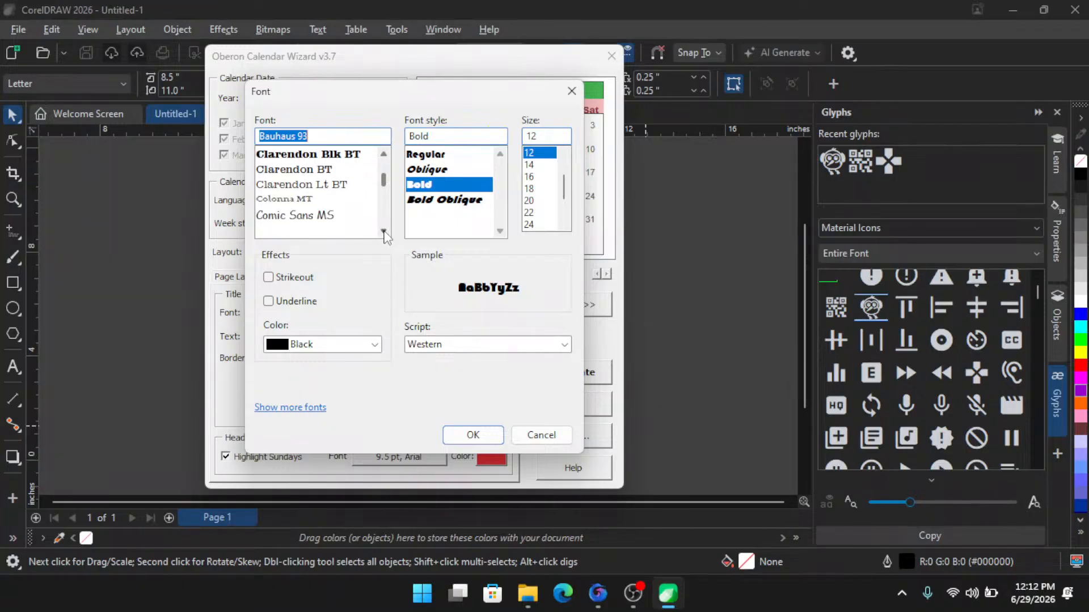
pyautogui.click(384, 232)
pyautogui.click(384, 232)
pyautogui.click(384, 233)
pyautogui.click(384, 233)
pyautogui.click(384, 232)
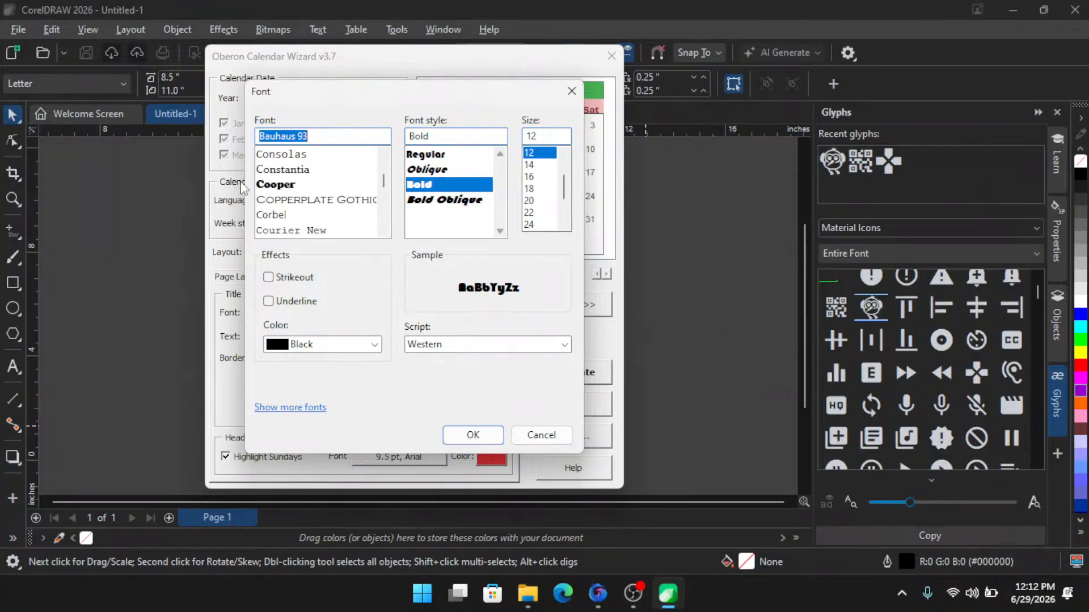
pyautogui.click(277, 189)
pyautogui.click(472, 435)
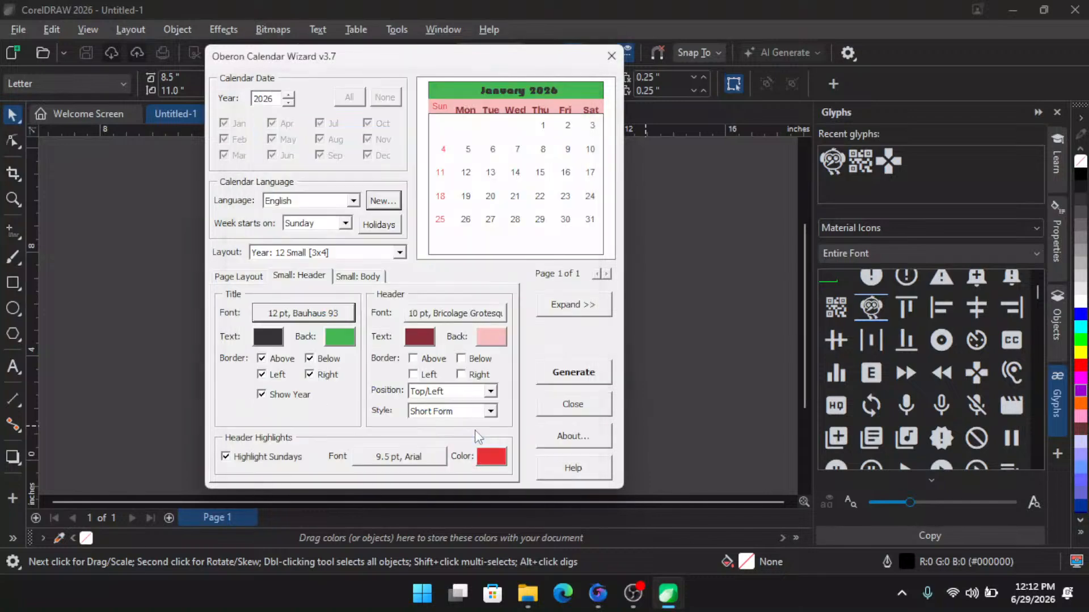
# - Set the month title text colour to white
pyautogui.click(268, 337)
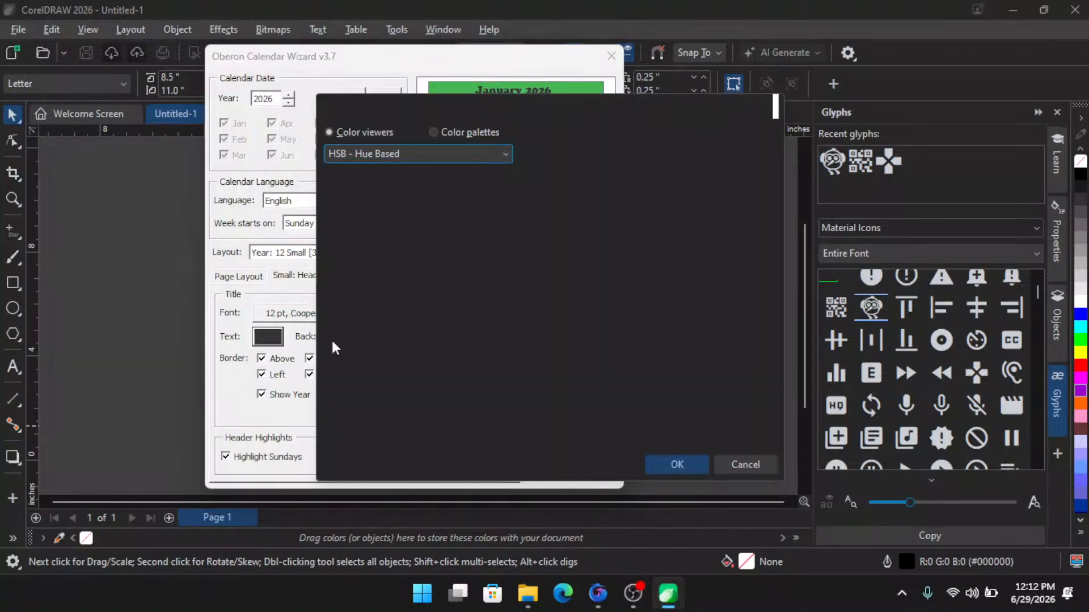
pyautogui.click(329, 177)
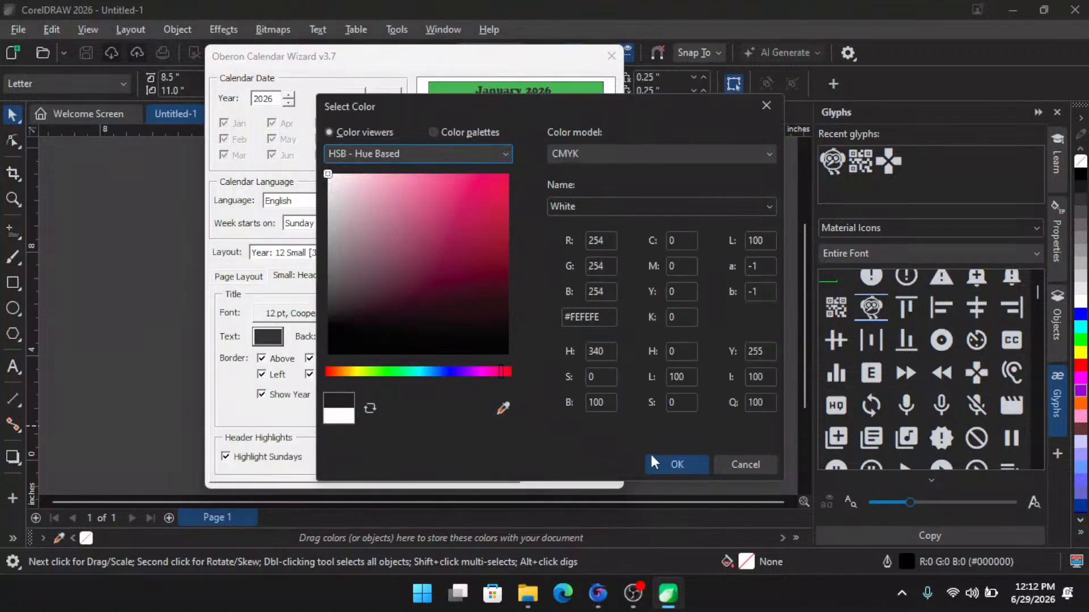
pyautogui.click(677, 464)
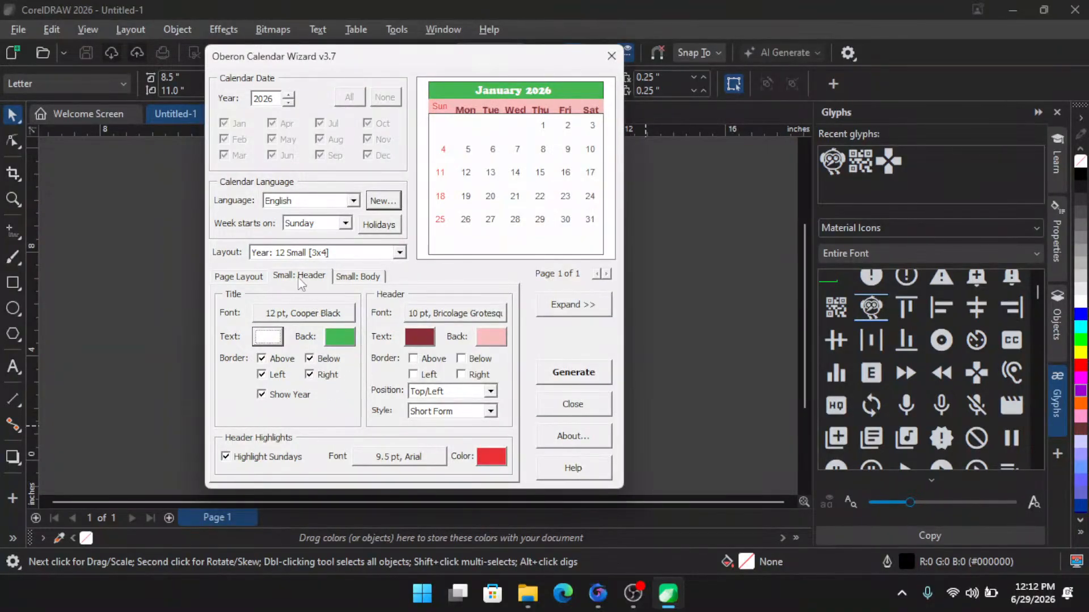
# - Set the calendar body background colour to yellow #FAF17C
pyautogui.click(359, 278)
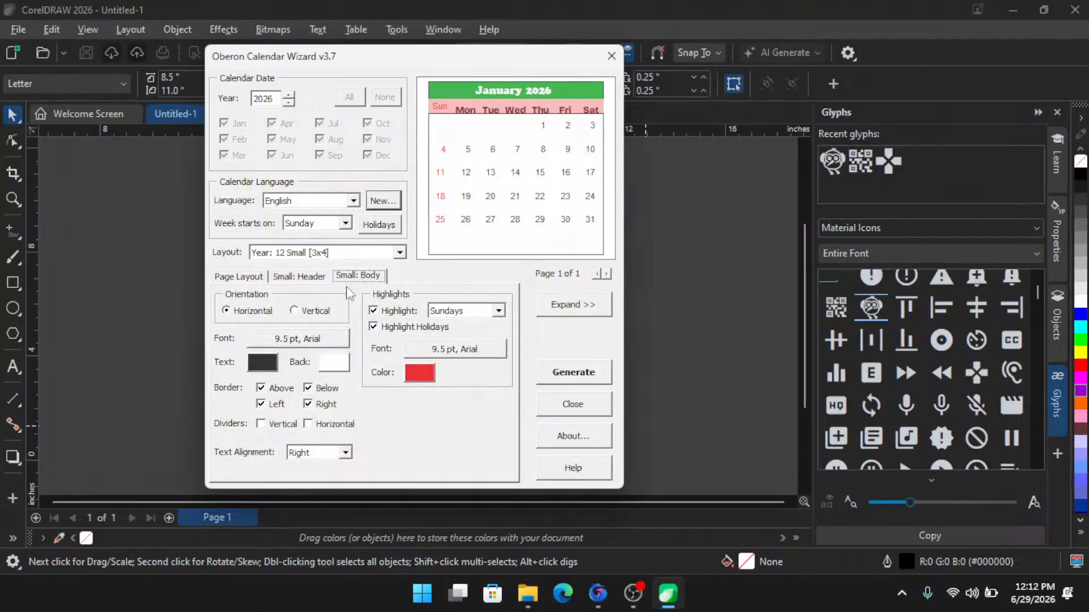
pyautogui.click(333, 365)
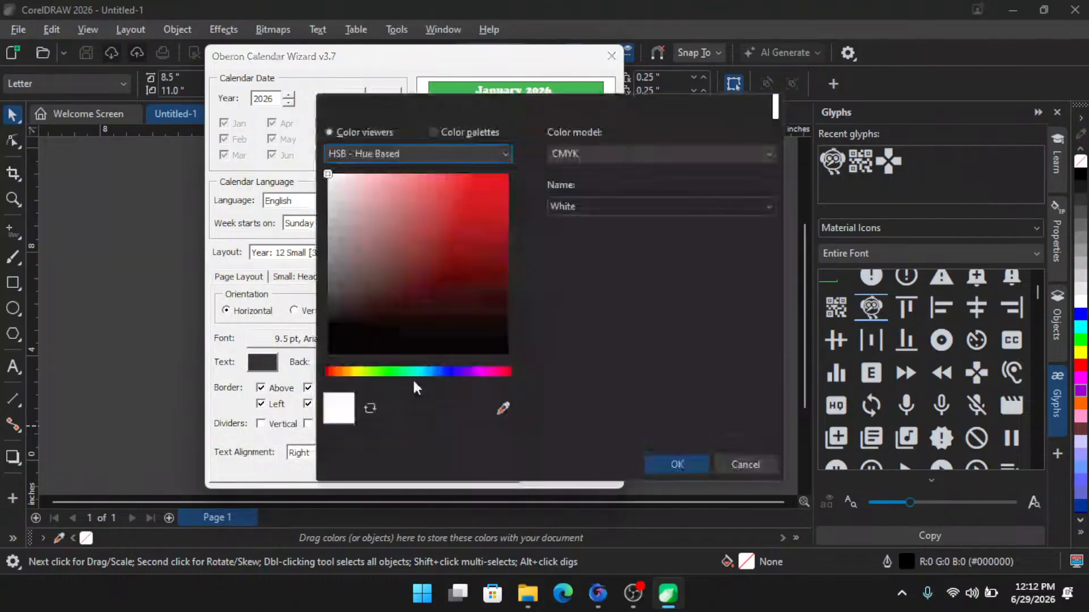
pyautogui.click(356, 372)
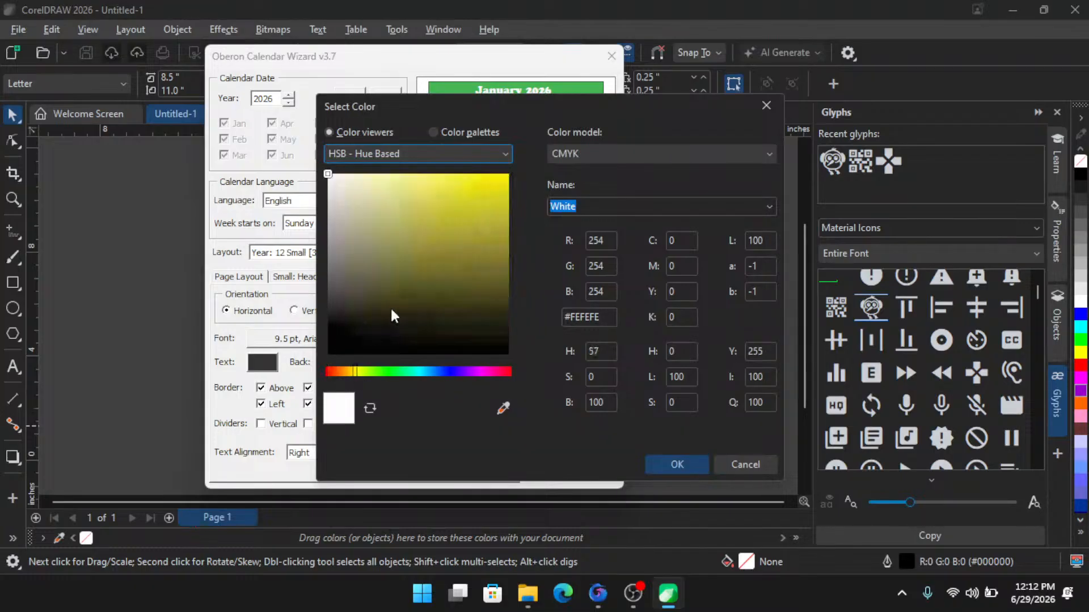
pyautogui.moveTo(430, 206)
pyautogui.mouseDown()
pyautogui.moveTo(437, 180)
pyautogui.moveTo(424, 173)
pyautogui.mouseUp()
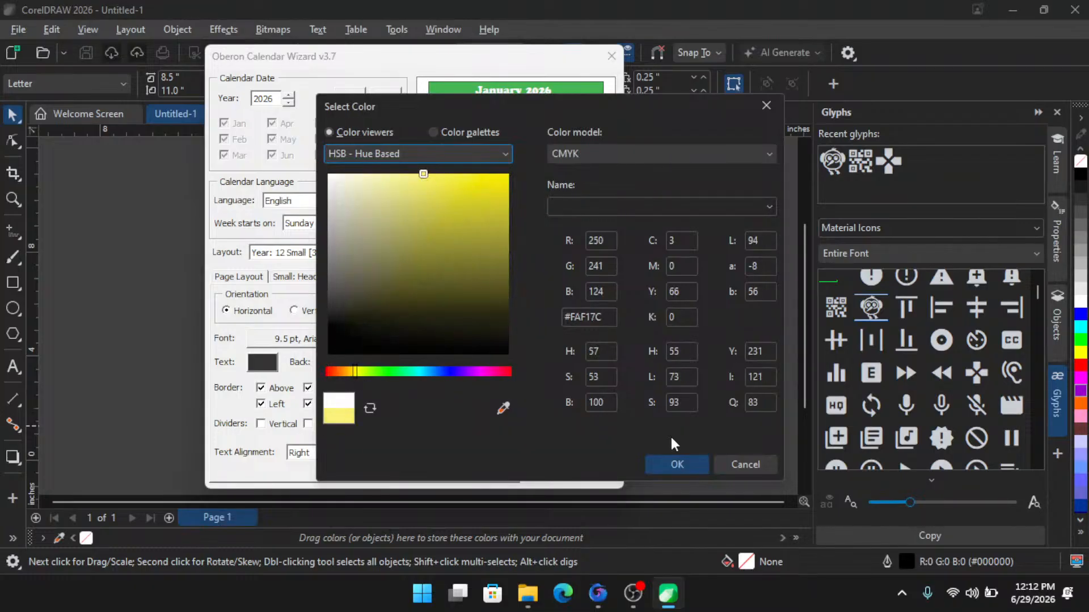
pyautogui.click(682, 465)
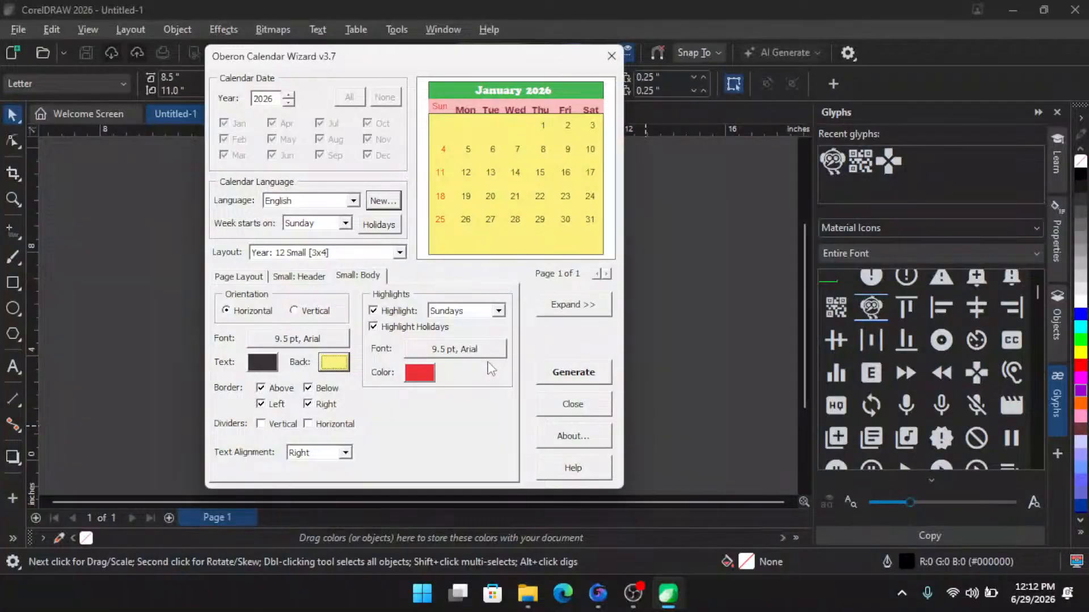
# - Remove all four borders from the calendar body
pyautogui.click(262, 404)
pyautogui.click(261, 389)
pyautogui.click(308, 388)
pyautogui.click(308, 404)
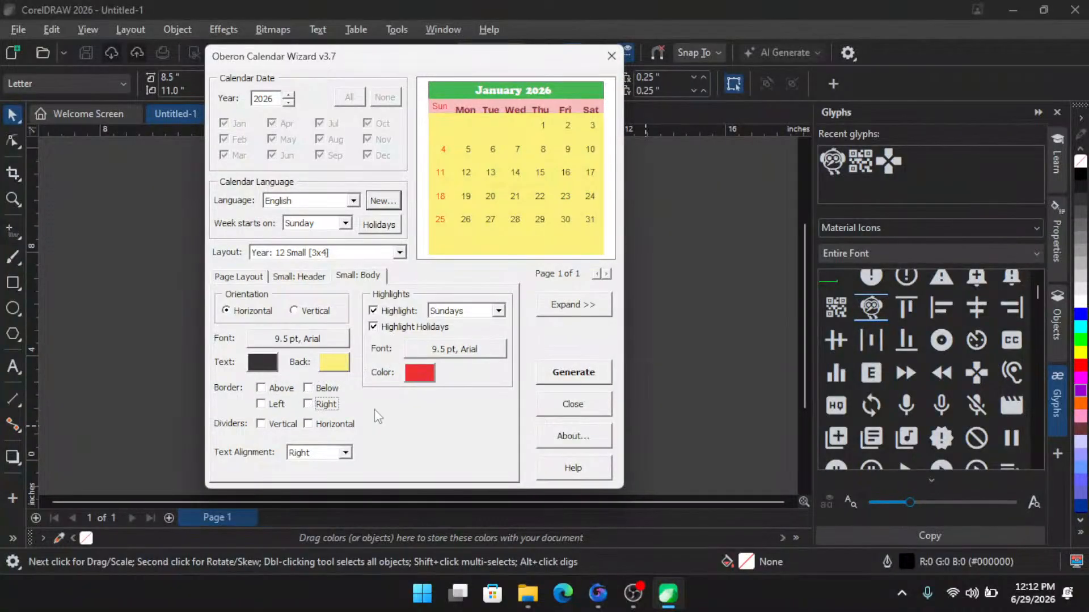
# - Remove all four borders from the month title
pyautogui.click(291, 278)
pyautogui.click(262, 374)
pyautogui.click(262, 358)
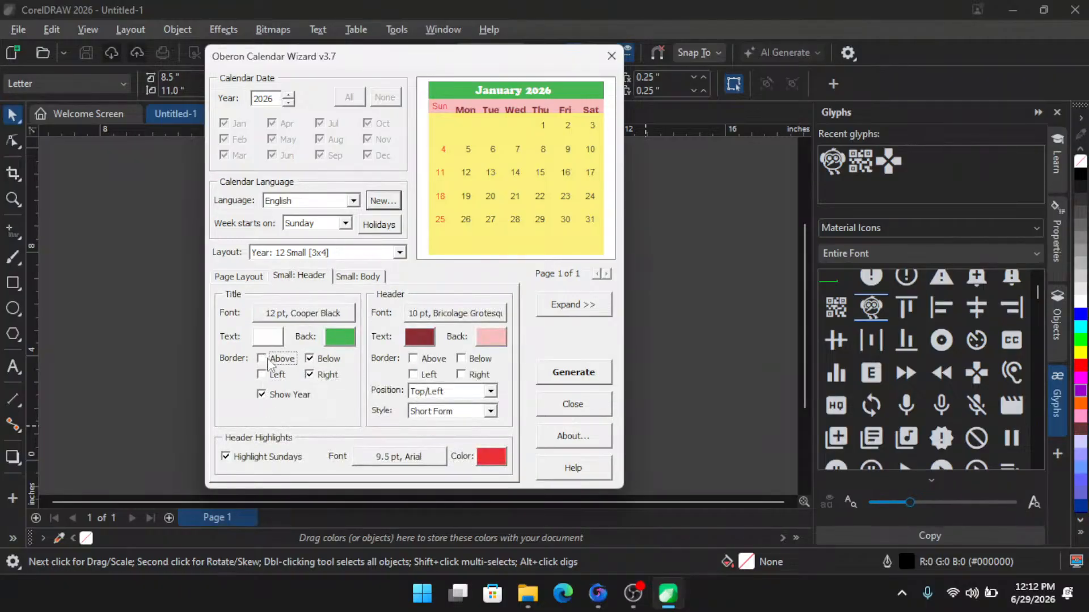
pyautogui.click(309, 358)
pyautogui.click(312, 375)
# - Try the vertical calendar body orientation, then switch it back to horizontal
pyautogui.click(363, 277)
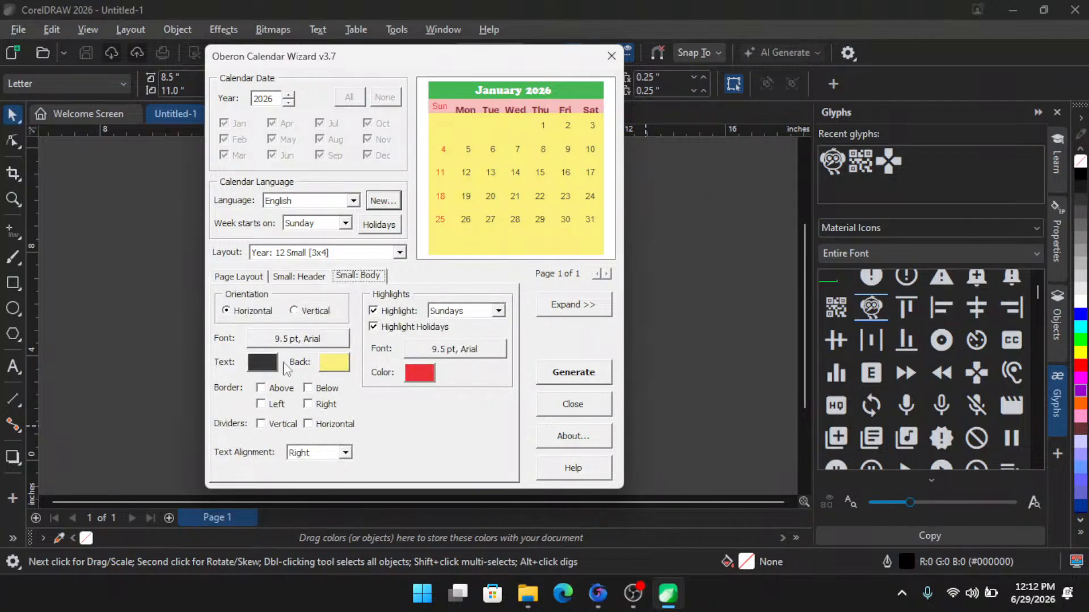
pyautogui.click(300, 277)
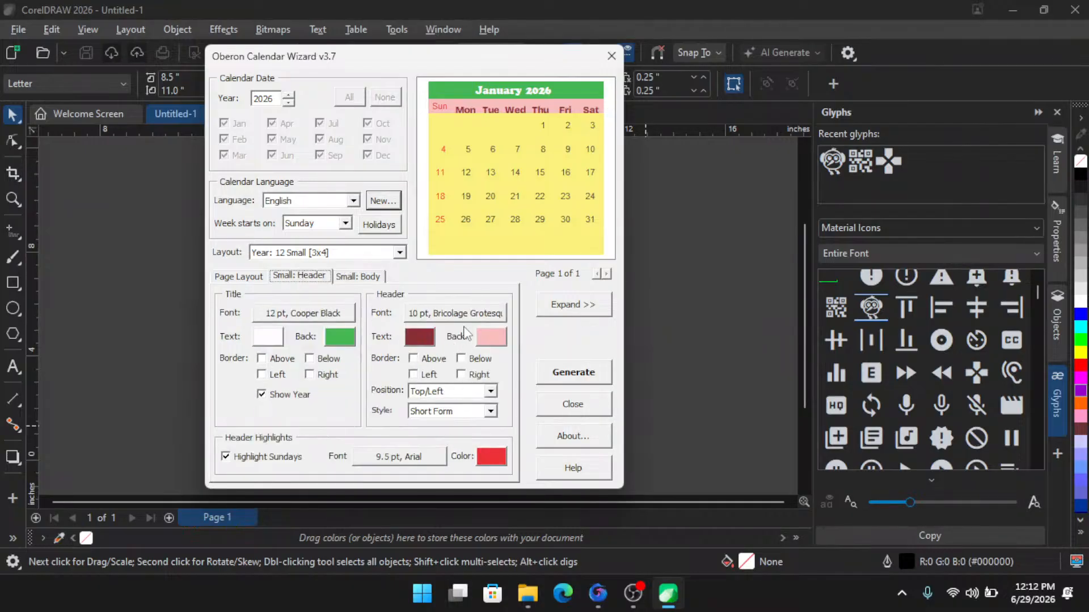
pyautogui.click(335, 277)
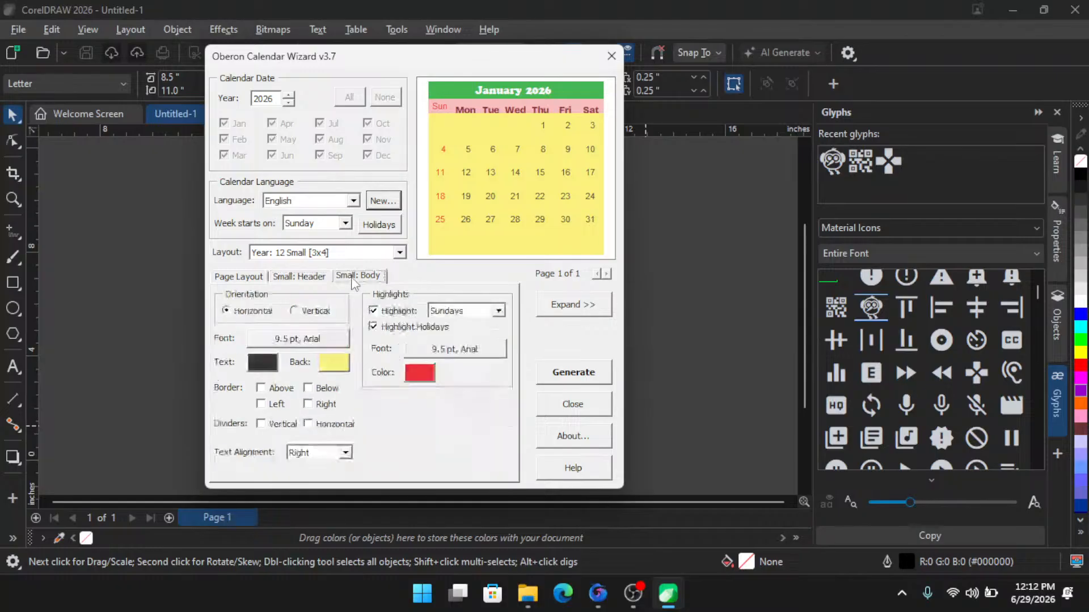
pyautogui.click(299, 313)
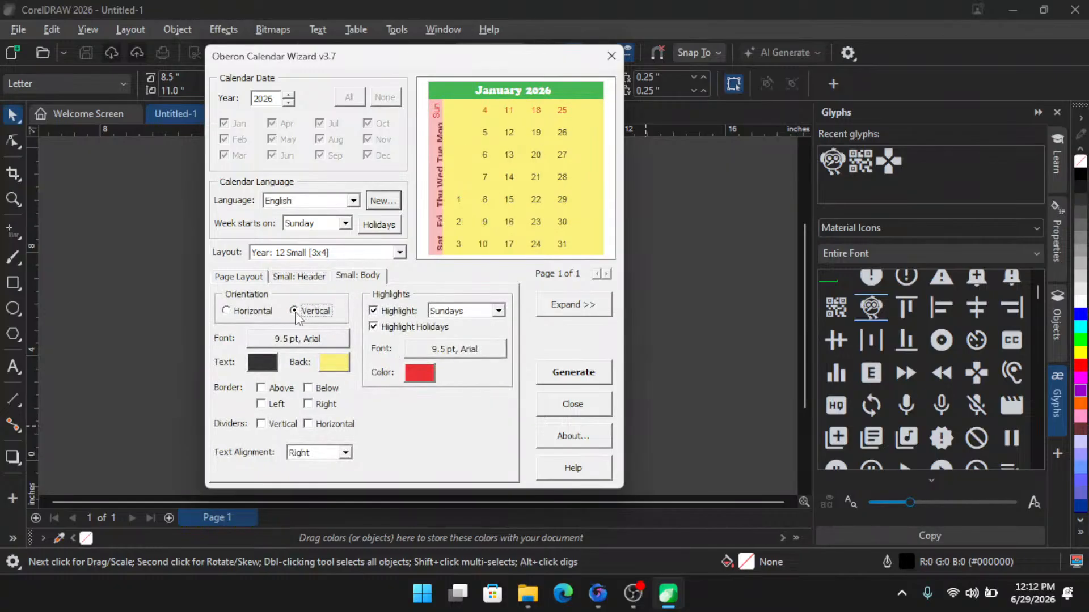
pyautogui.click(252, 320)
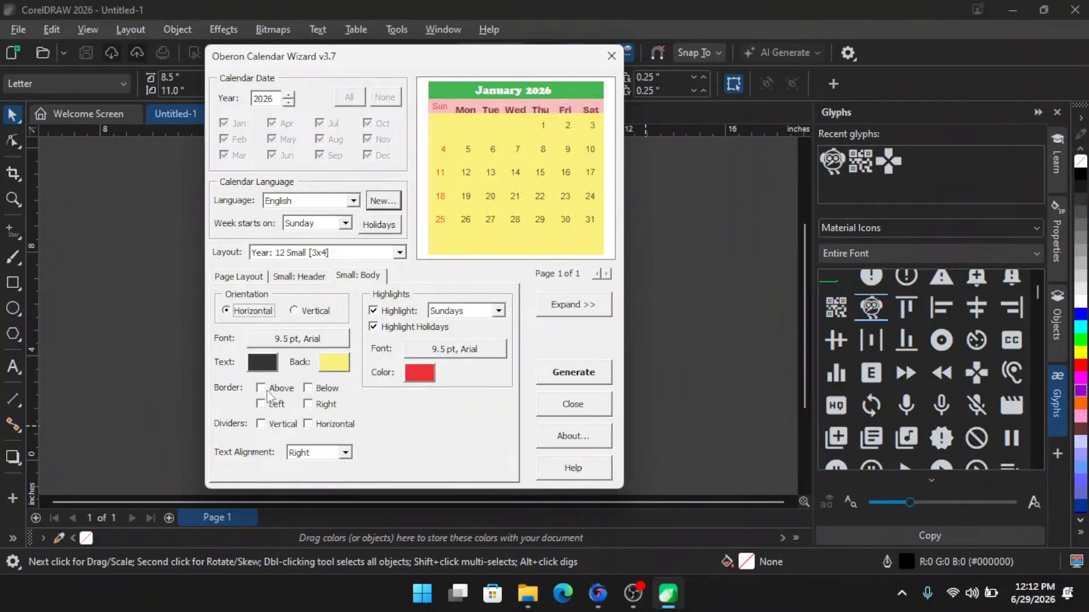
# - Enable vertical and horizontal dividers in the calendar body and generate the calendar
pyautogui.click(271, 425)
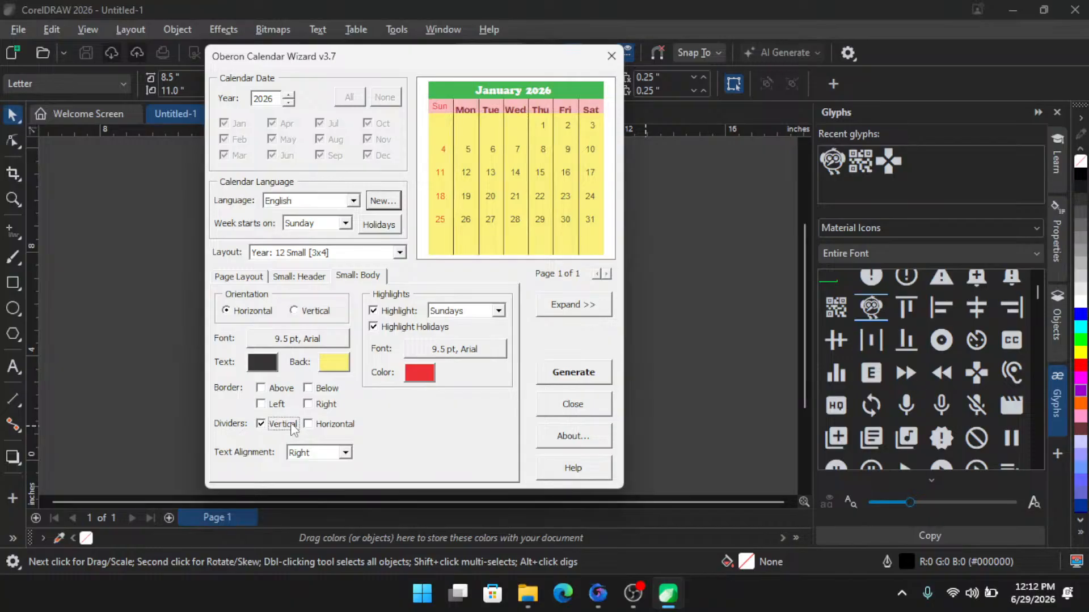
pyautogui.click(325, 426)
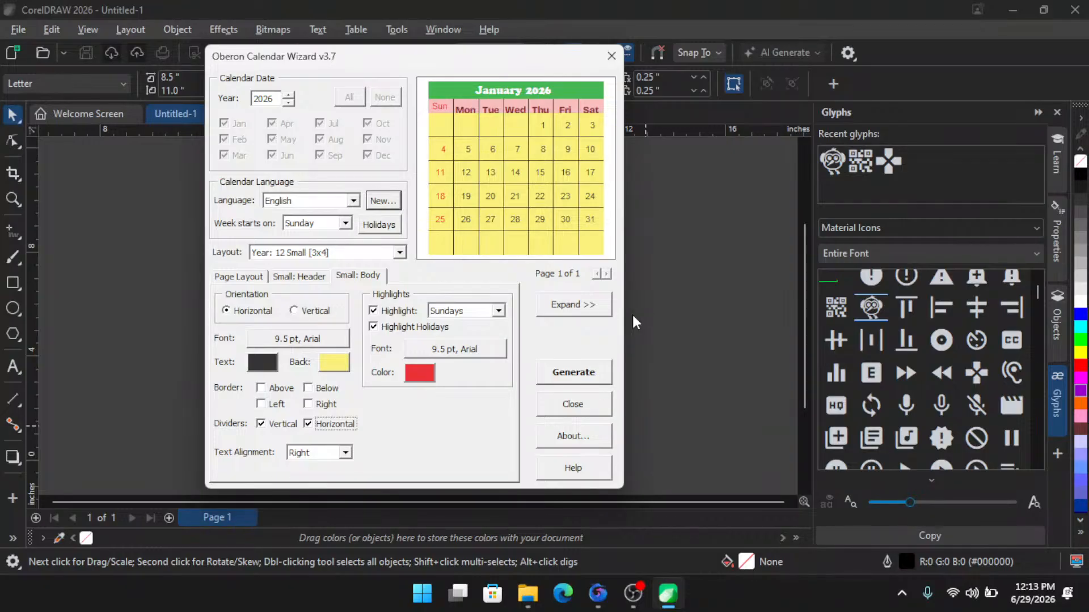
pyautogui.press('Return')
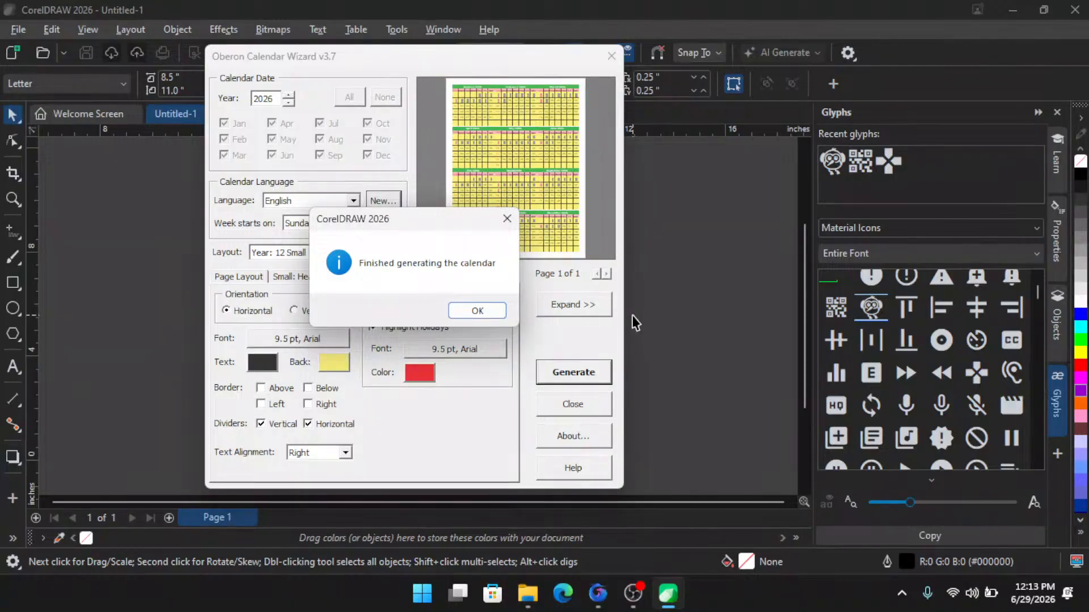
pyautogui.press('Return')
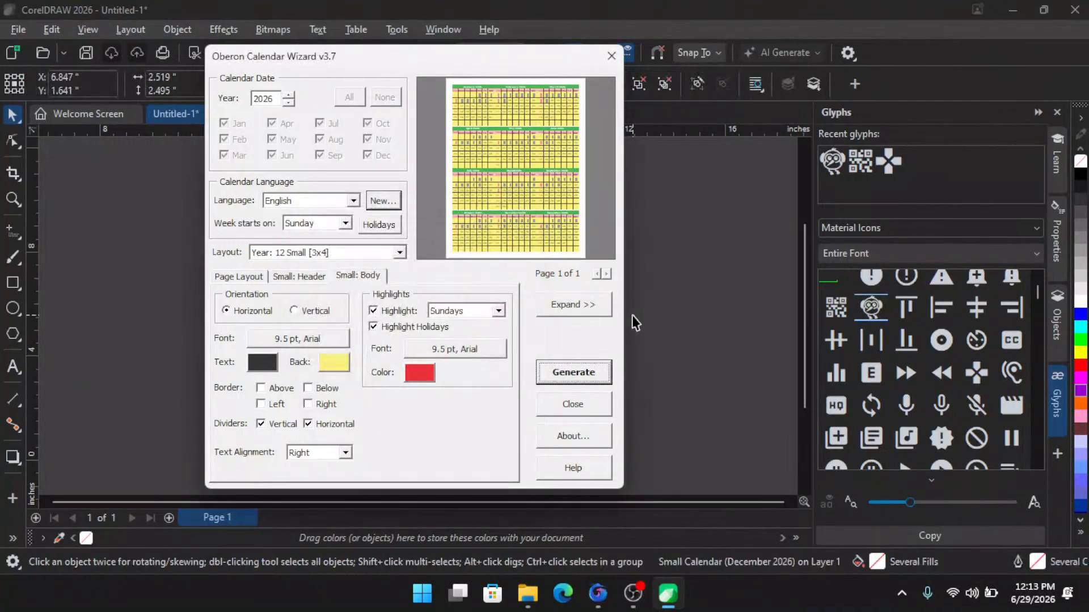
# - Generate the calendar again and close the Calendar Wizard
pyautogui.click(576, 375)
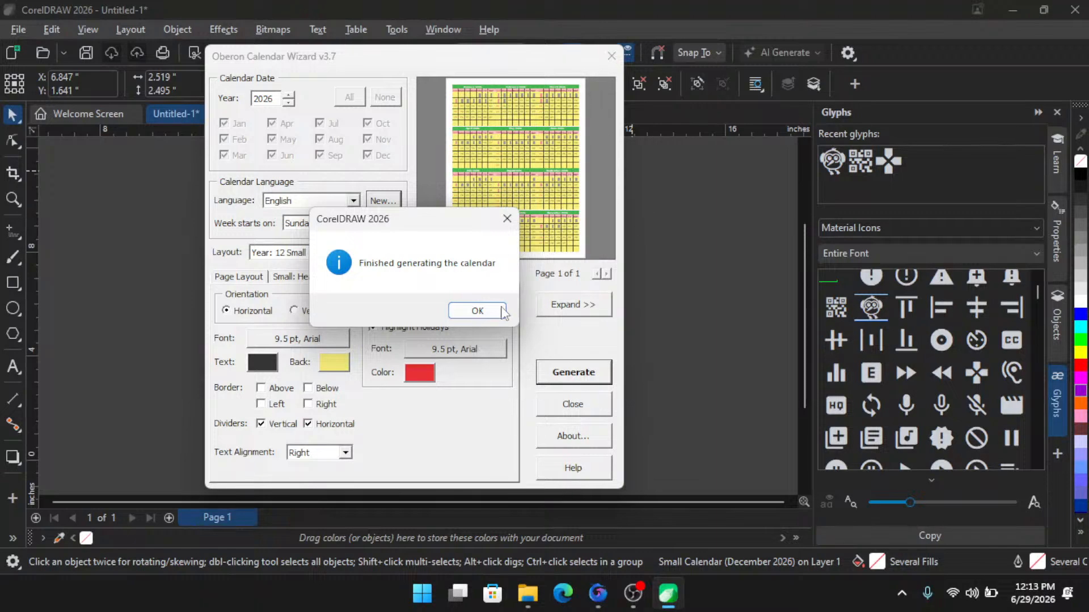
pyautogui.click(475, 311)
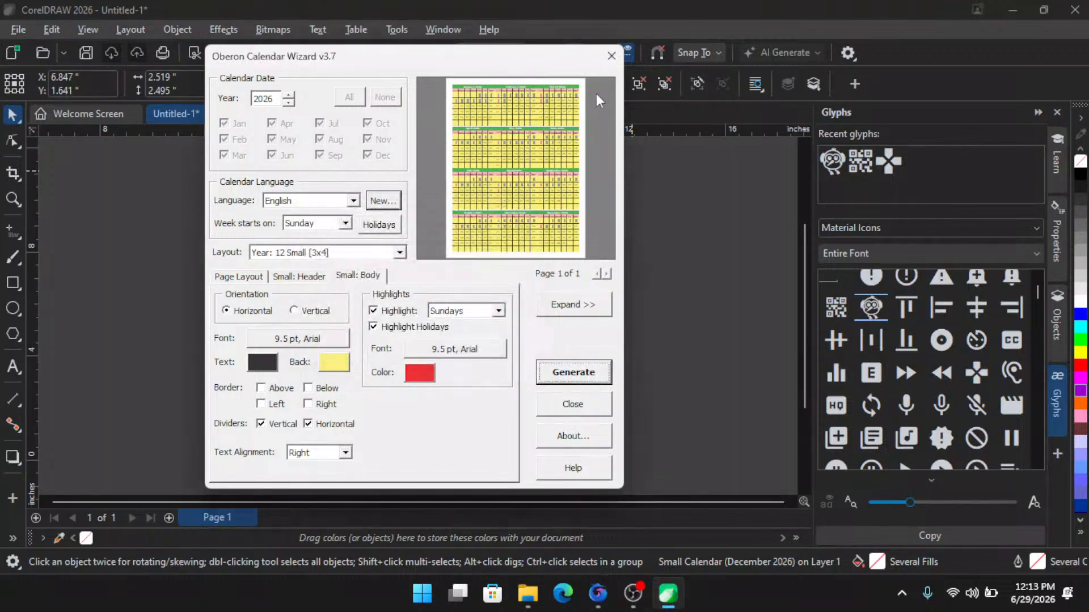
pyautogui.click(611, 56)
# - Zoom in and scroll through the generated 2026 calendar to inspect the month layouts
pyautogui.click(556, 247)
pyautogui.scroll(3, 441, 184)
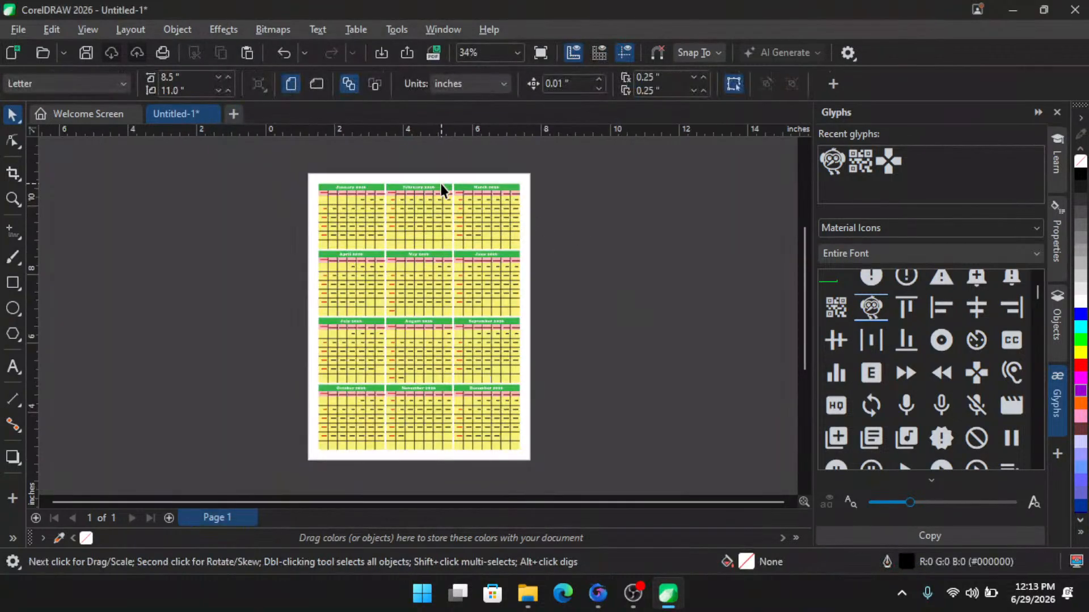
pyautogui.scroll(3, 406, 182)
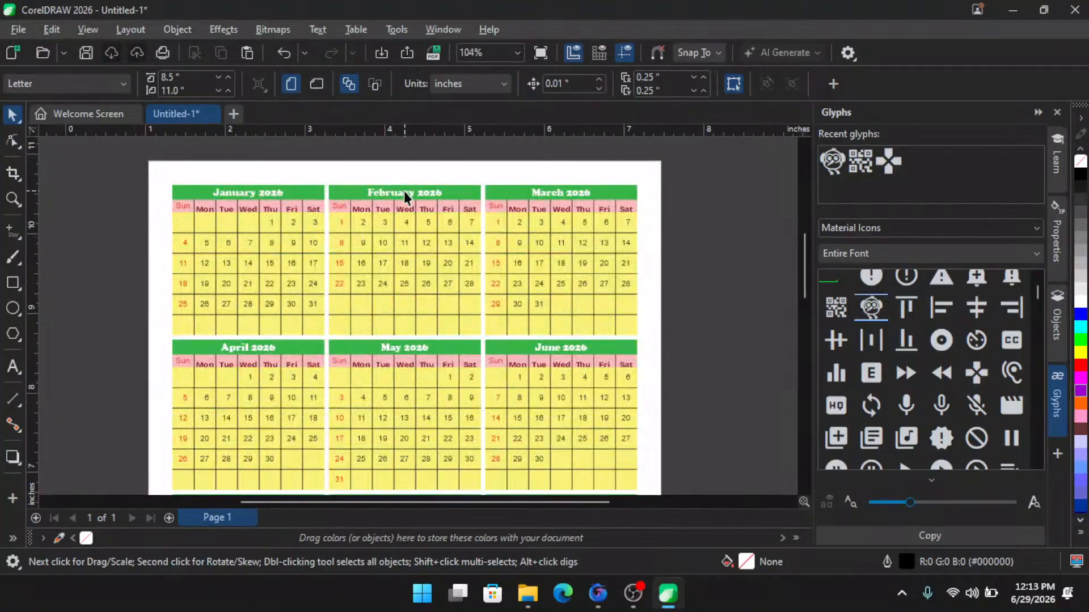
pyautogui.scroll(1, 411, 187)
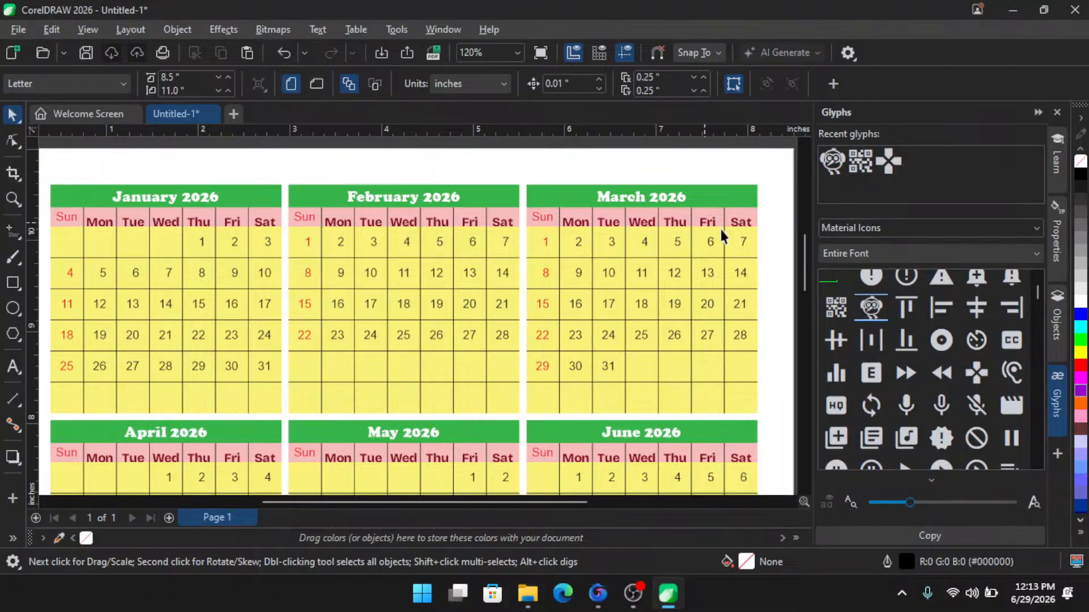
pyautogui.moveTo(805, 264); pyautogui.dragTo(795, 304)
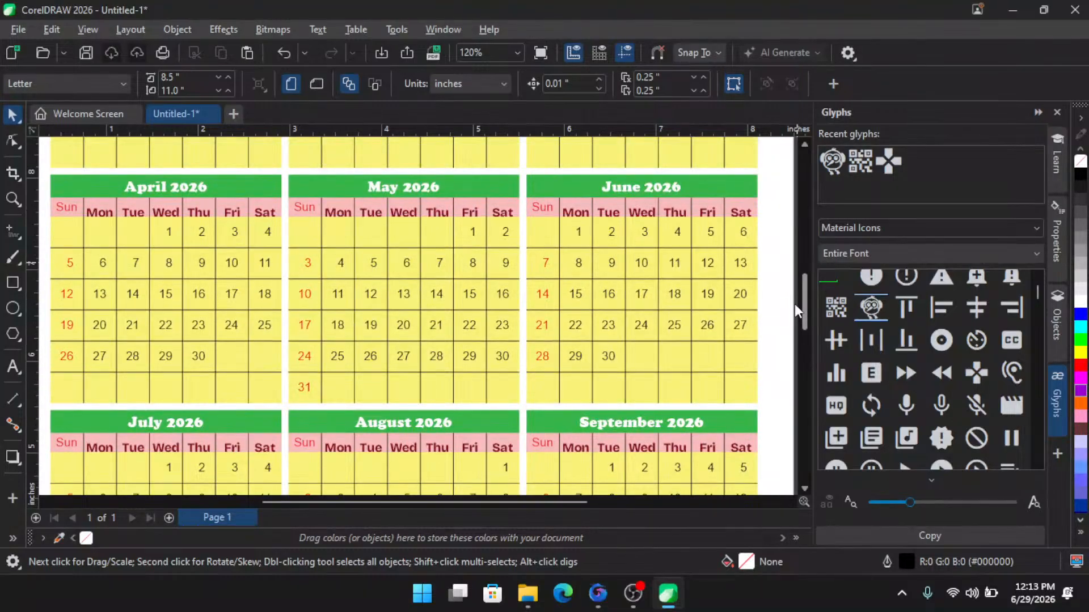
pyautogui.moveTo(794, 304)
pyautogui.mouseDown()
pyautogui.moveTo(794, 346)
pyautogui.moveTo(792, 306)
pyautogui.mouseUp()
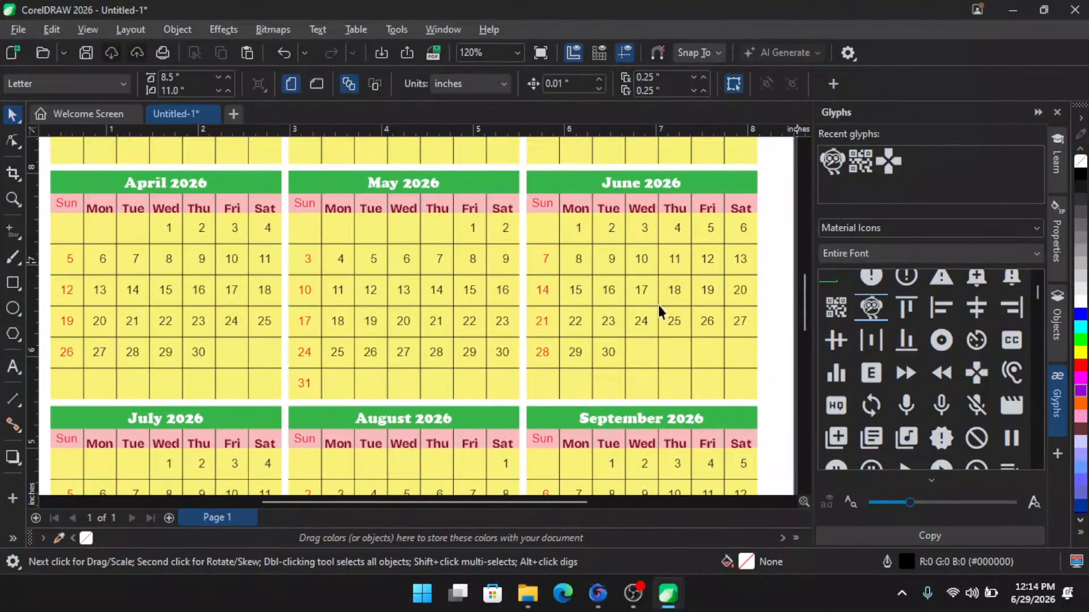
pyautogui.click(579, 353)
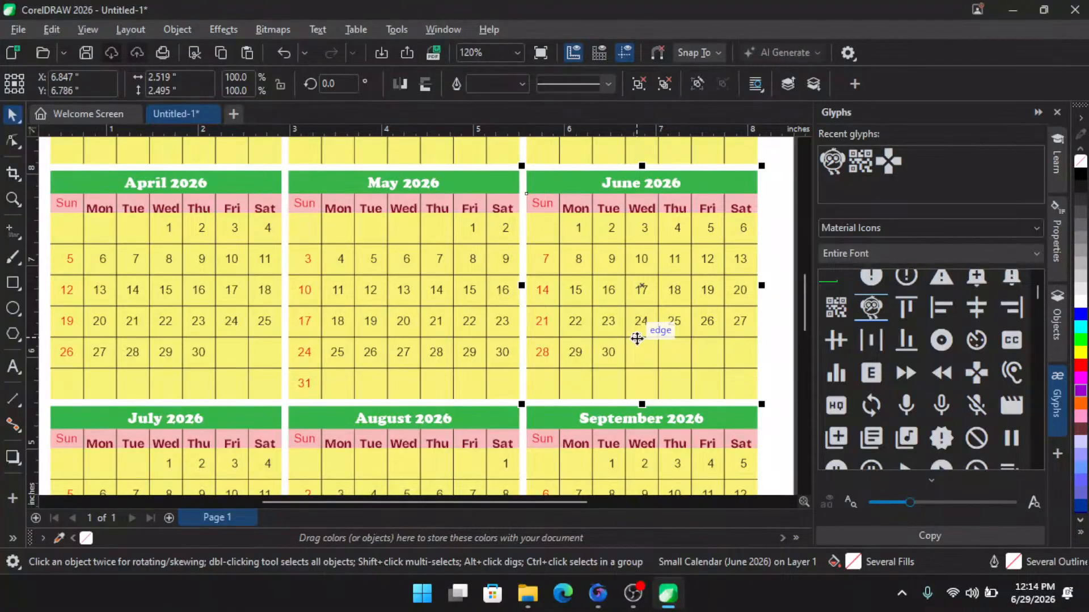
pyautogui.click(89, 111)
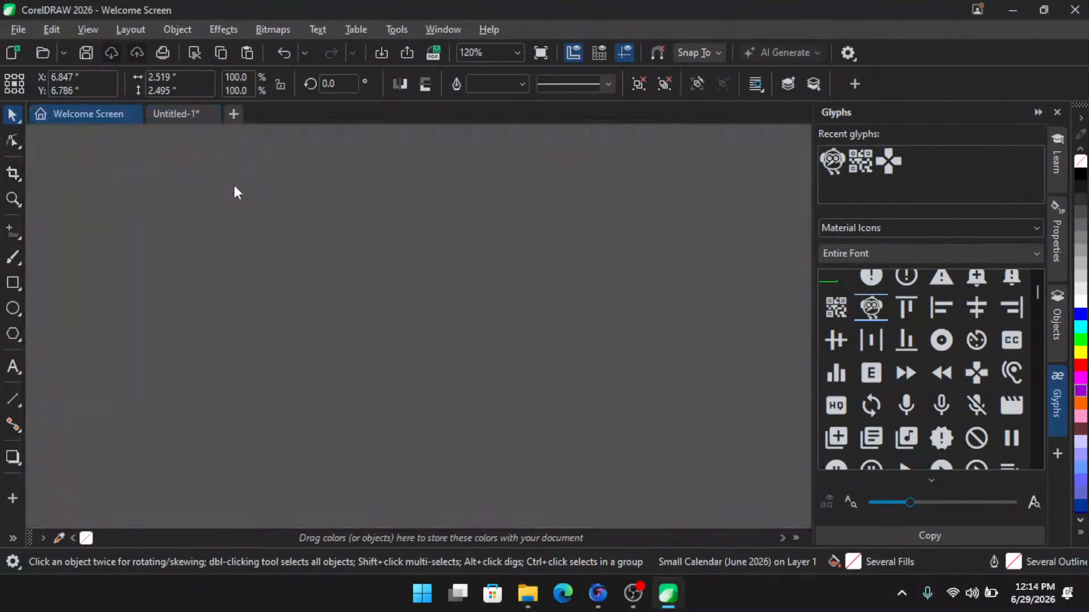
pyautogui.click(182, 115)
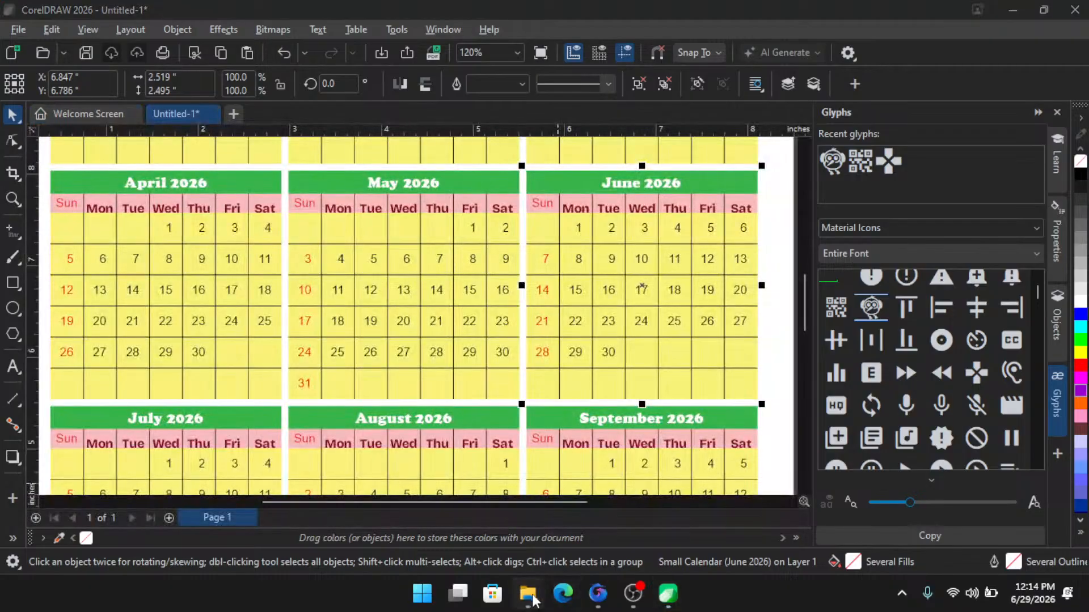
pyautogui.moveTo(528, 594)
pyautogui.click(564, 538)
pyautogui.scroll(1, 616, 298)
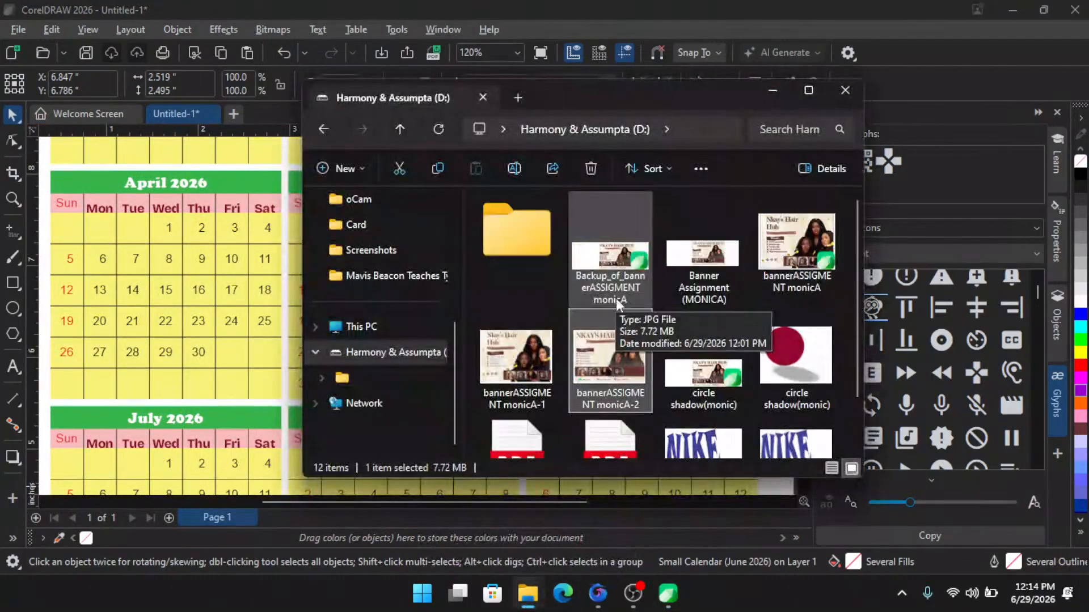
pyautogui.click(595, 9)
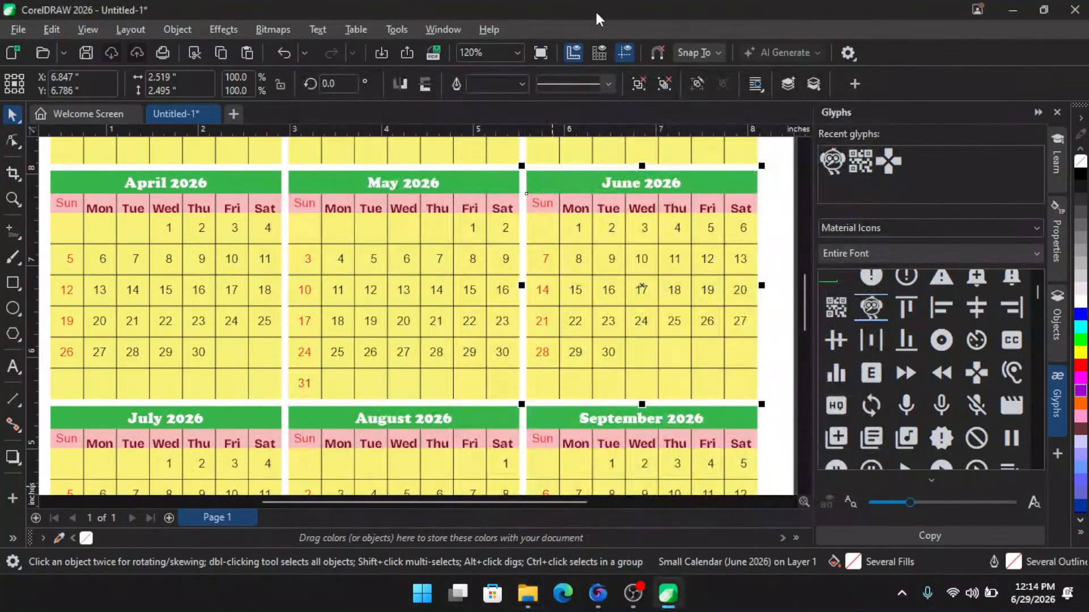
pyautogui.click(395, 30)
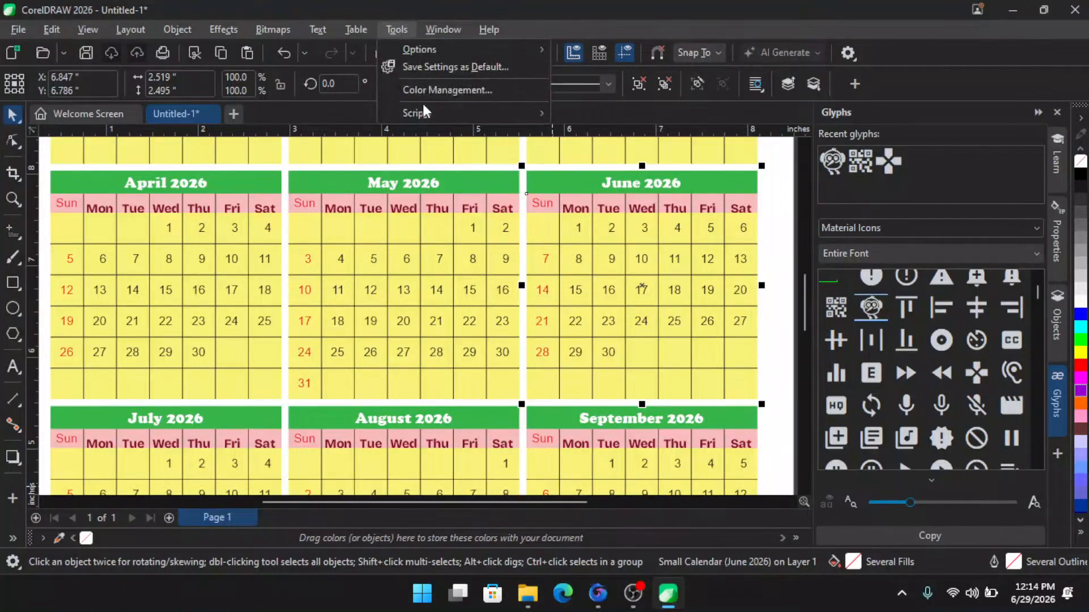
pyautogui.moveTo(466, 115)
pyautogui.click(606, 134)
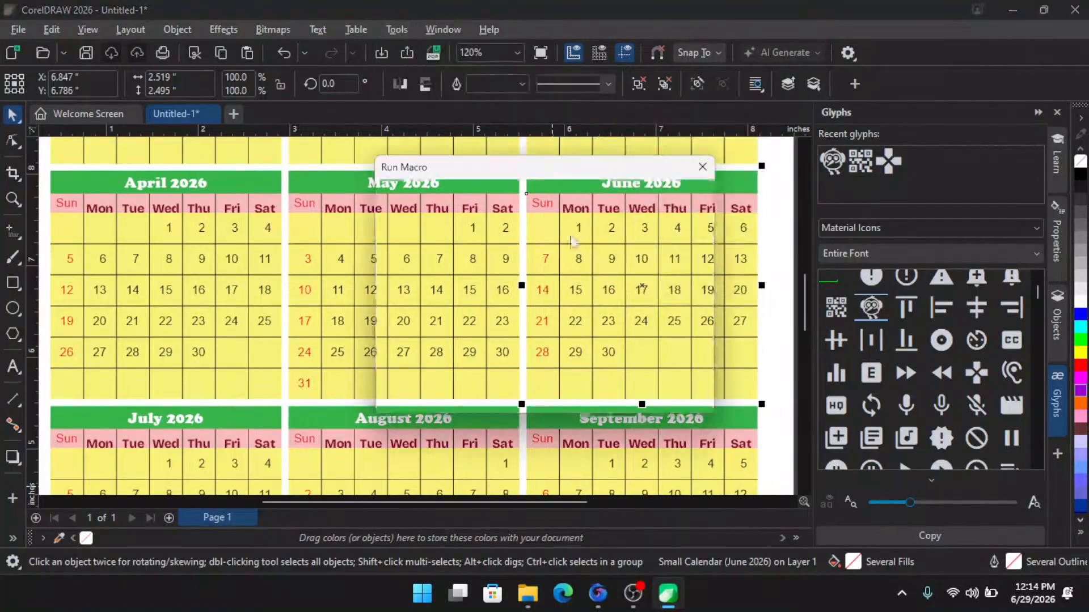
pyautogui.click(519, 351)
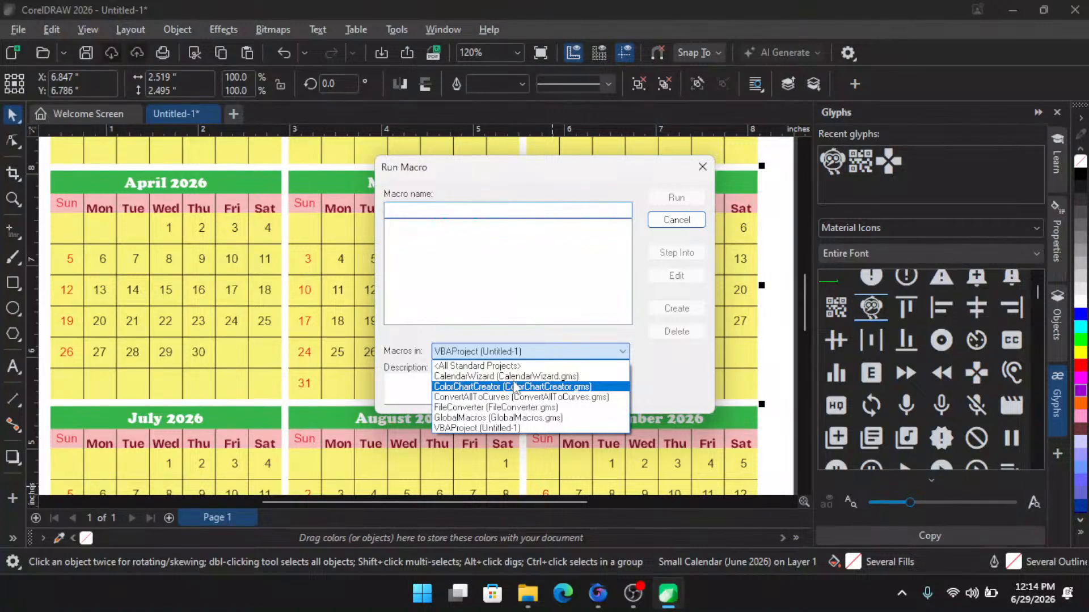
pyautogui.click(587, 175)
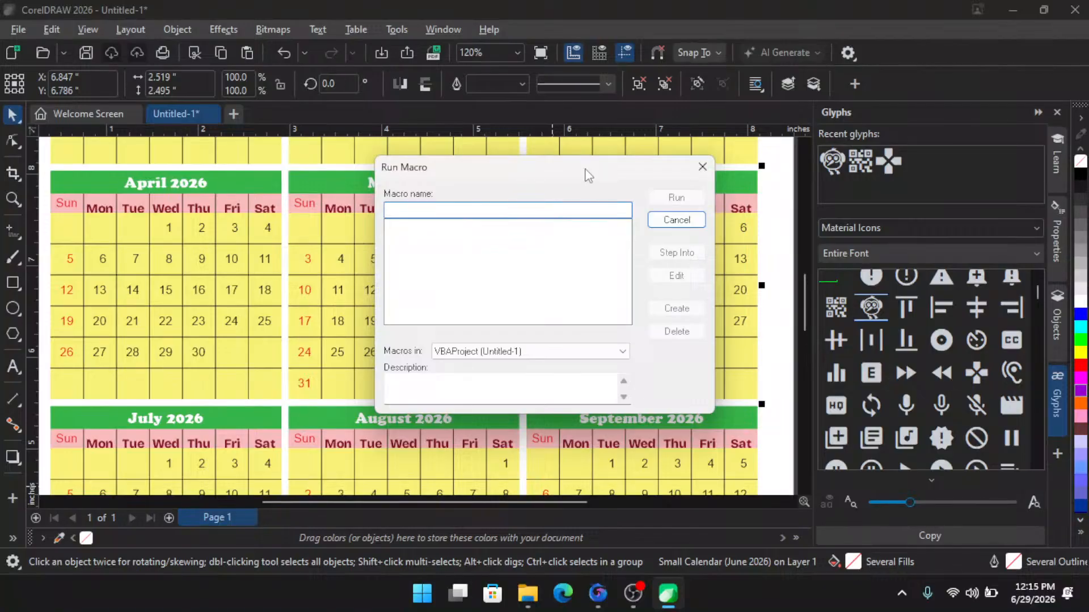
pyautogui.click(702, 169)
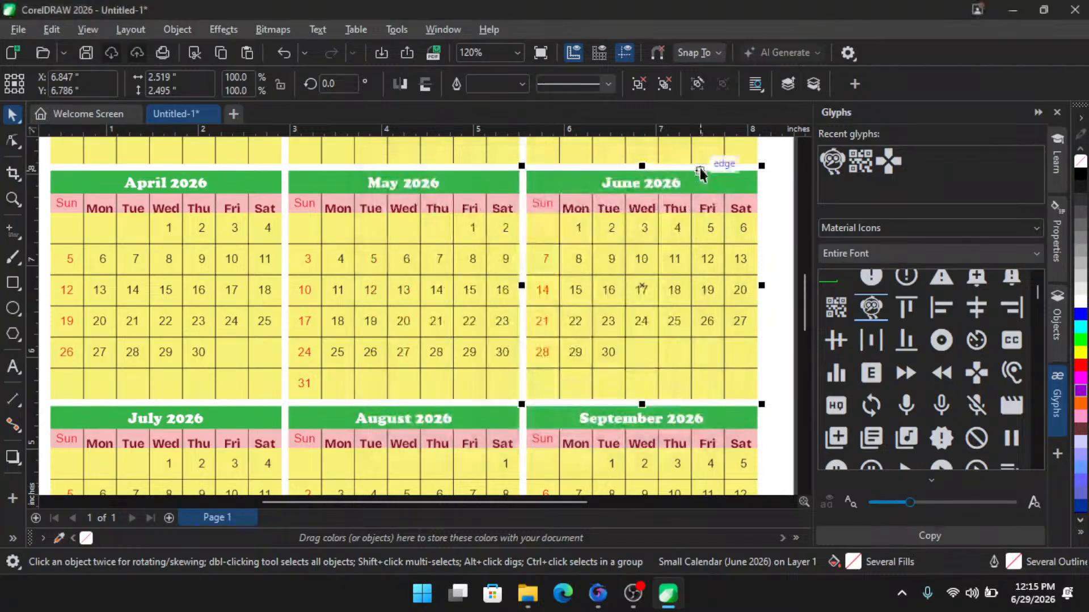
pyautogui.click(784, 200)
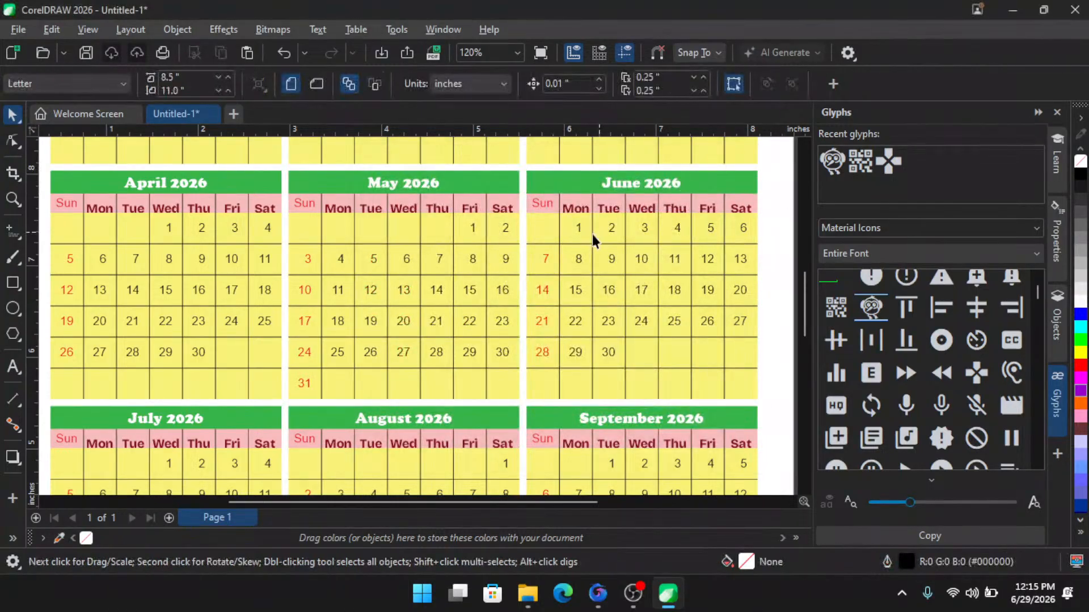
pyautogui.scroll(-1, 626, 237)
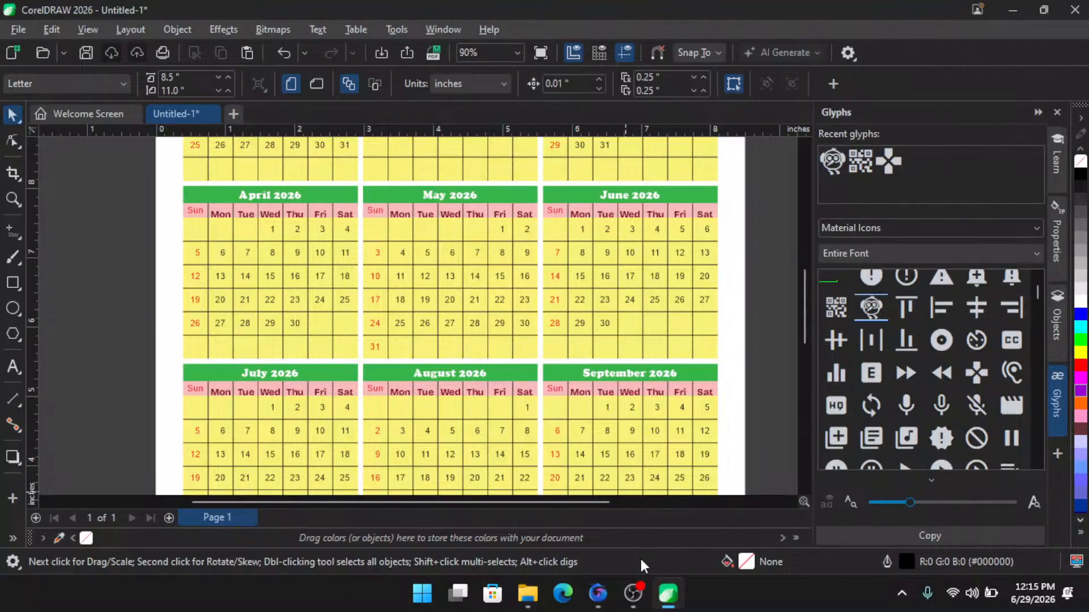
pyautogui.click(642, 601)
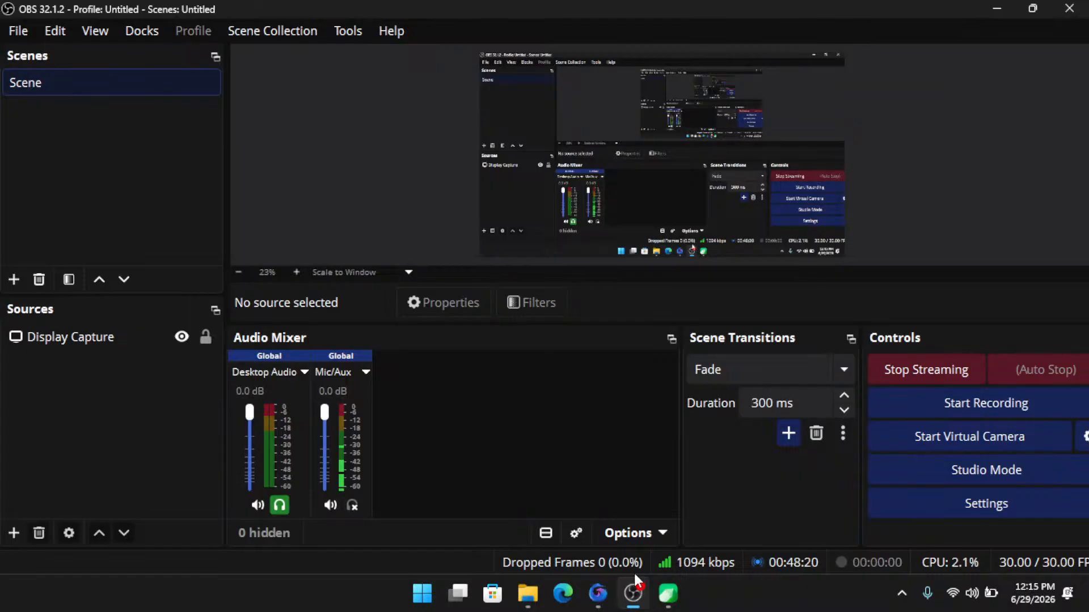
pyautogui.click(951, 372)
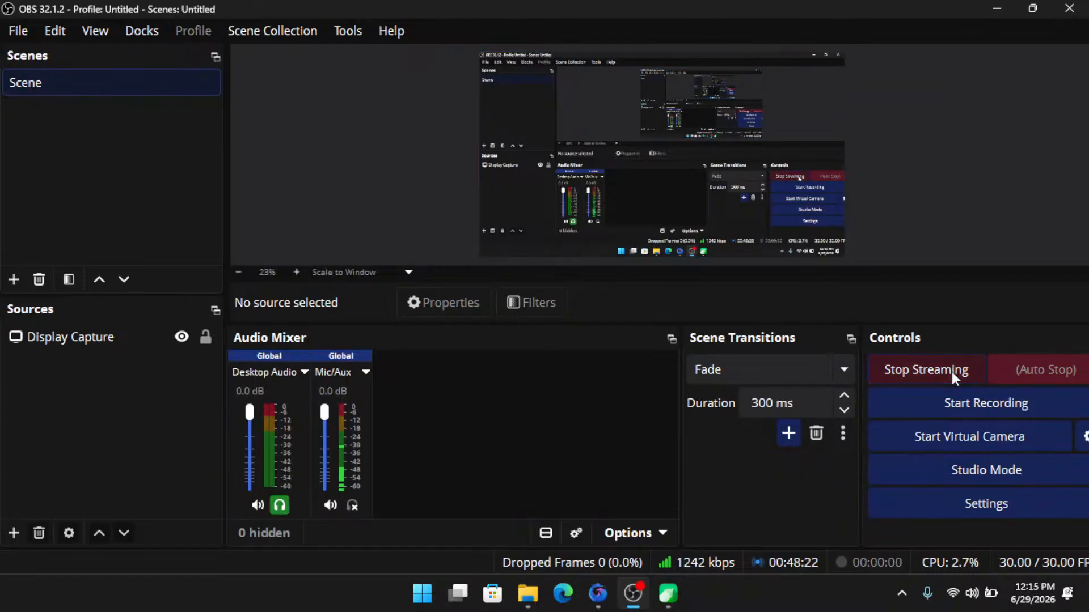